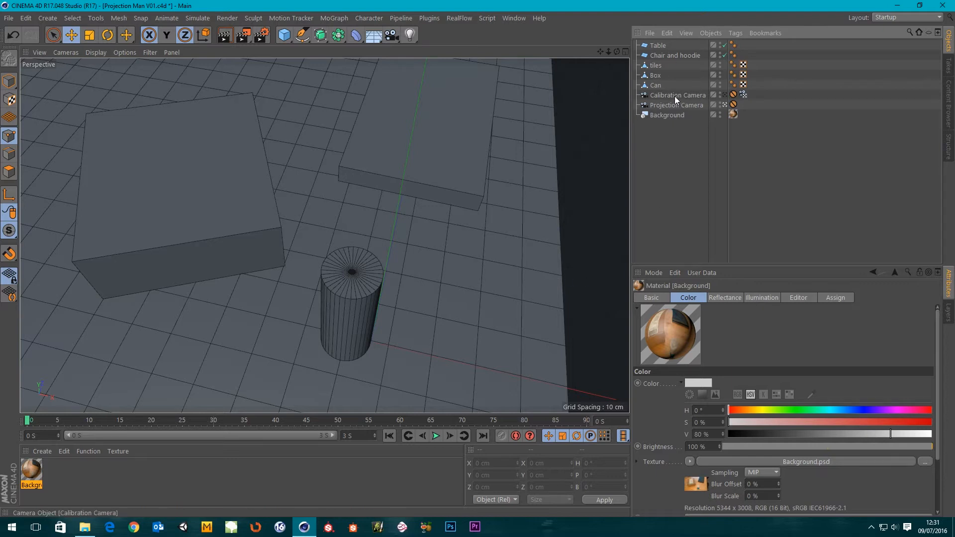
# - Look through the Calibration Camera and display the scene as wireframe over the background photo
pyautogui.click(725, 105)
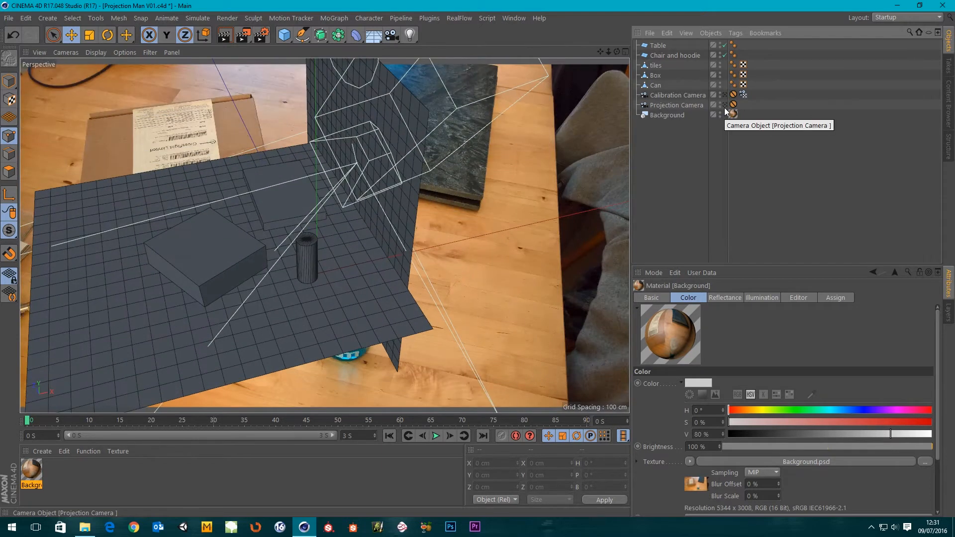
pyautogui.click(724, 94)
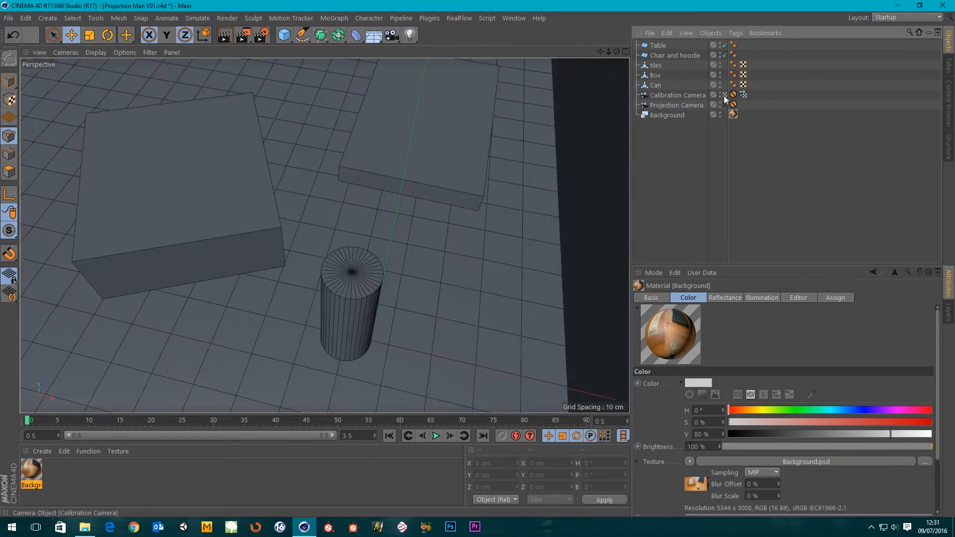
pyautogui.press('n')
pyautogui.press('g')
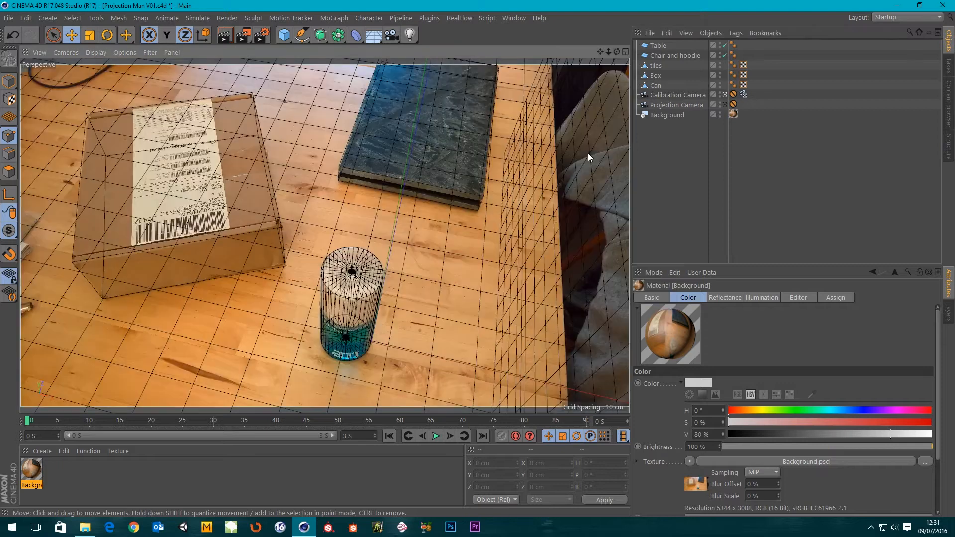
# - Compare the settings of the Calibration Camera and Projection Camera, then show the Projection Camera view shaded with lines
pyautogui.click(678, 96)
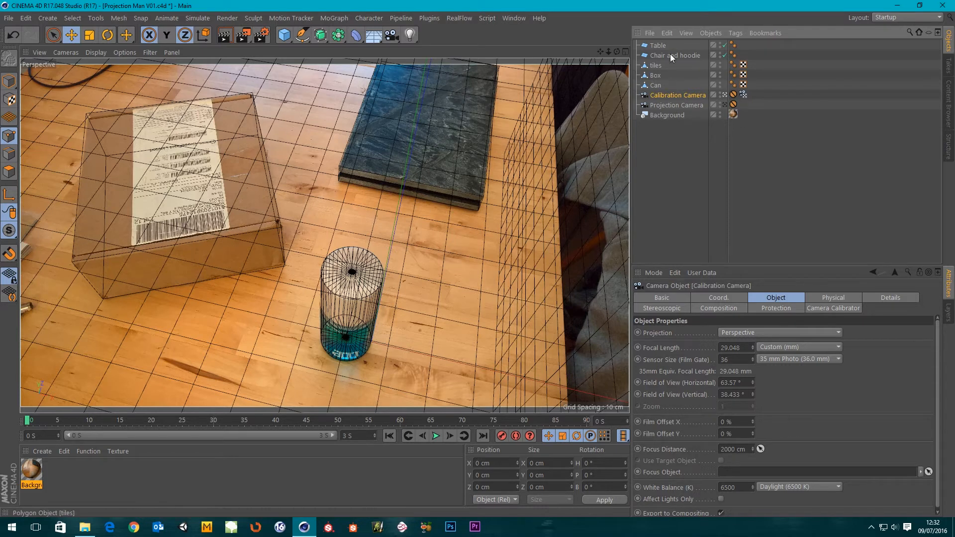
pyautogui.click(685, 105)
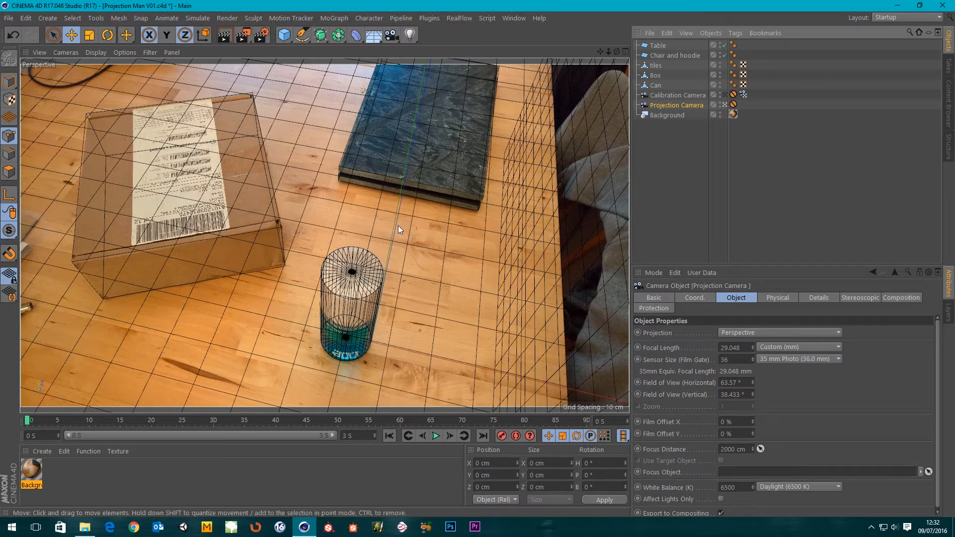
pyautogui.press('n')
pyautogui.press('b')
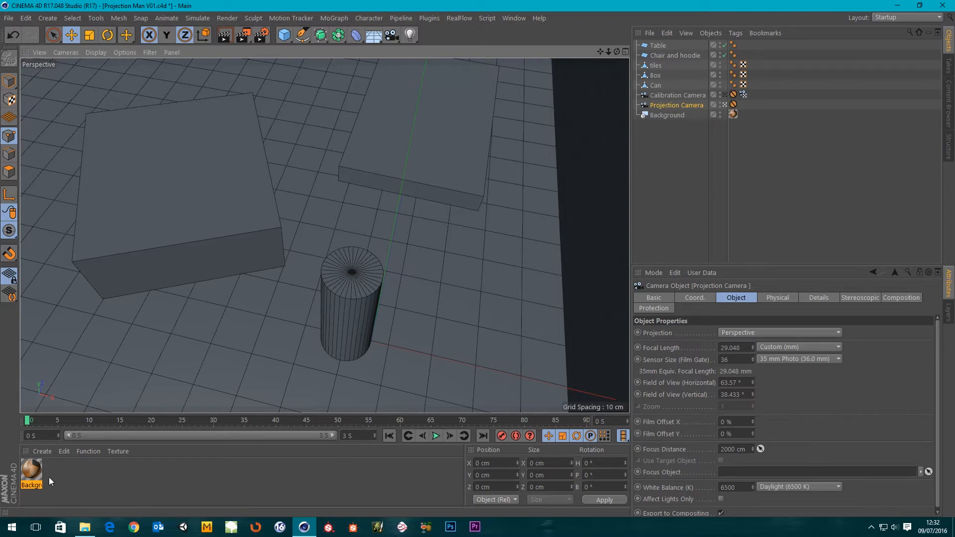
# - Open the Background material in an enlarged editor and turn off its Reflectance channel
pyautogui.doubleClick(31, 478)
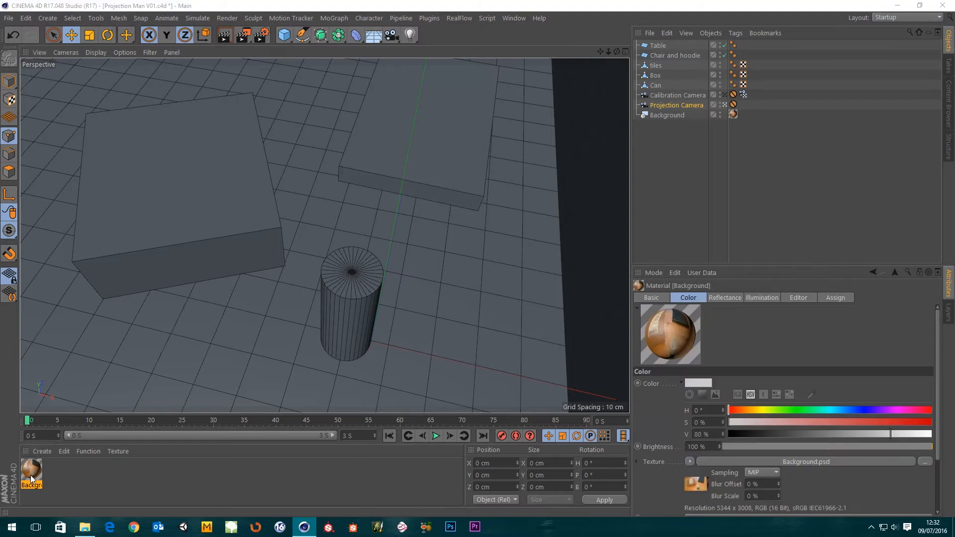
pyautogui.moveTo(287, 72); pyautogui.dragTo(559, 113)
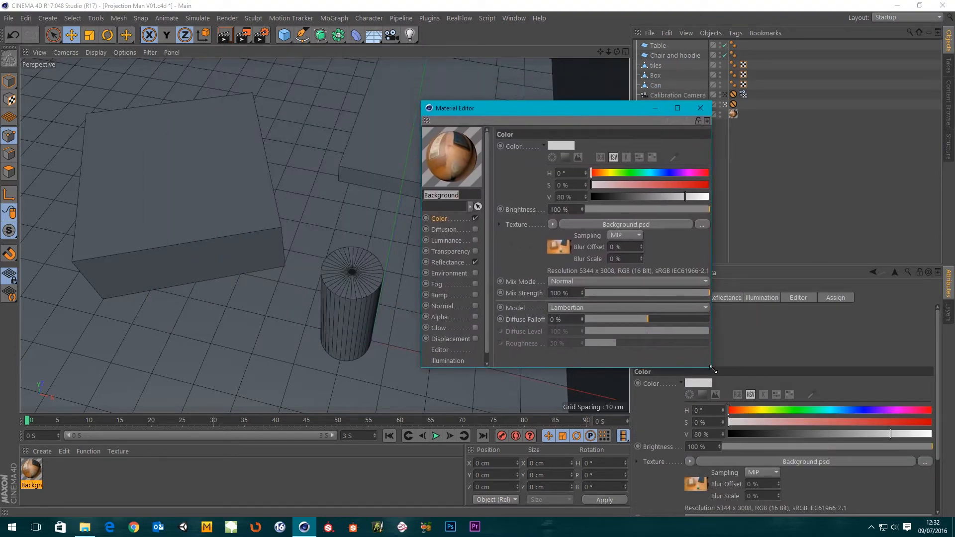
pyautogui.moveTo(713, 370); pyautogui.dragTo(798, 427)
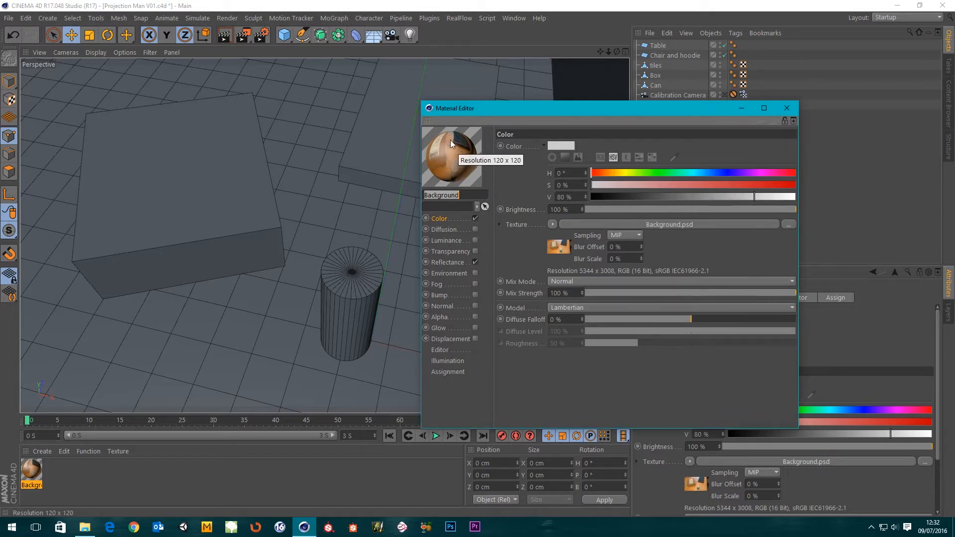
pyautogui.click(462, 194)
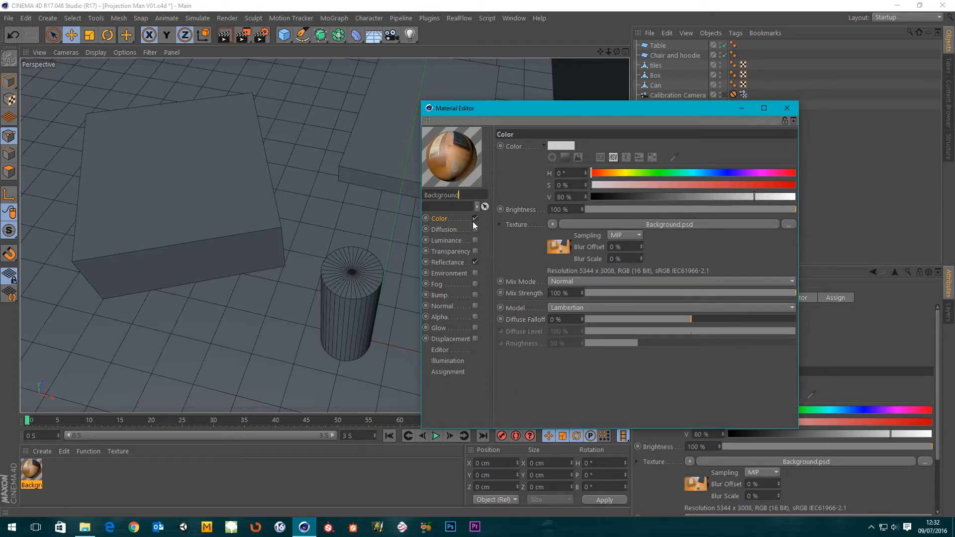
pyautogui.click(444, 262)
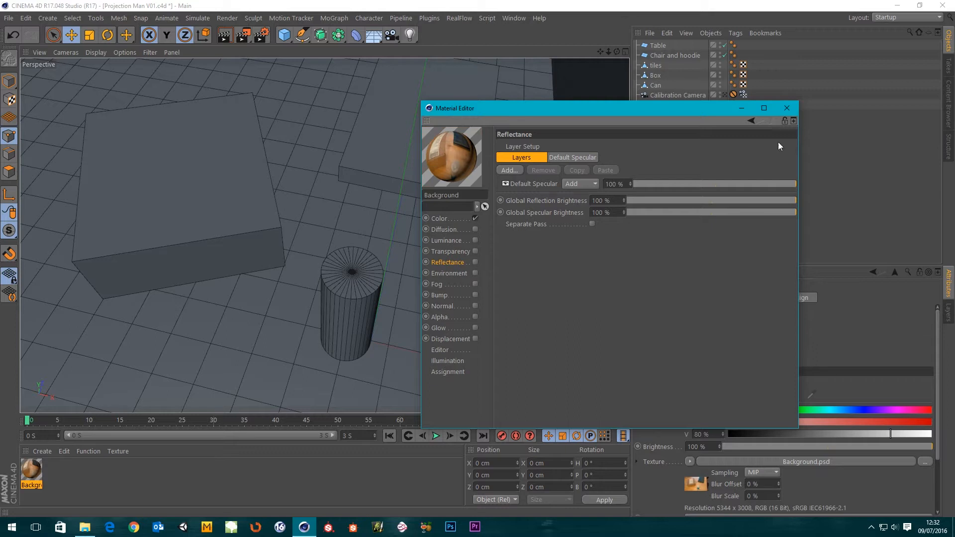
pyautogui.click(787, 108)
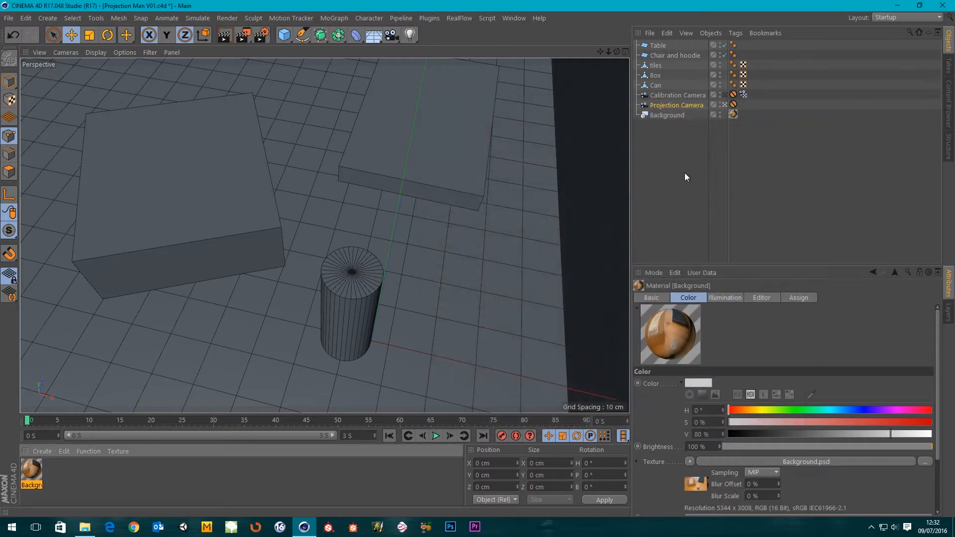
# - Reopen the Background material and check that its Reflectance channel is disabled
pyautogui.click(684, 172)
pyautogui.click(28, 472)
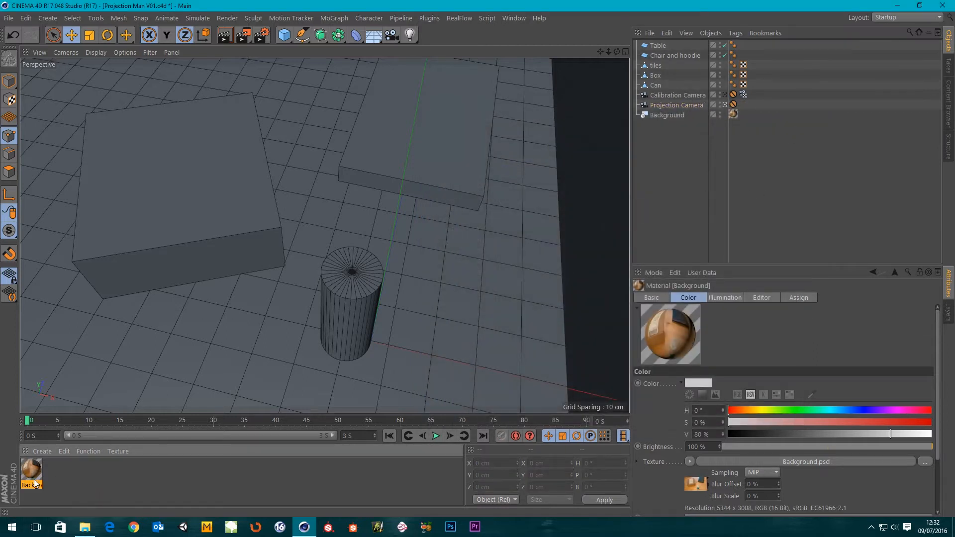
pyautogui.doubleClick(30, 473)
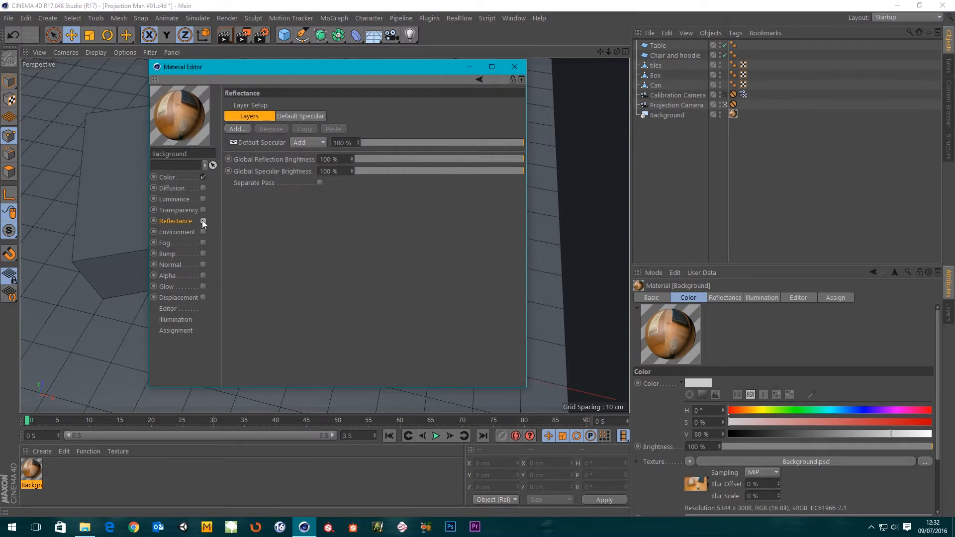
pyautogui.click(516, 67)
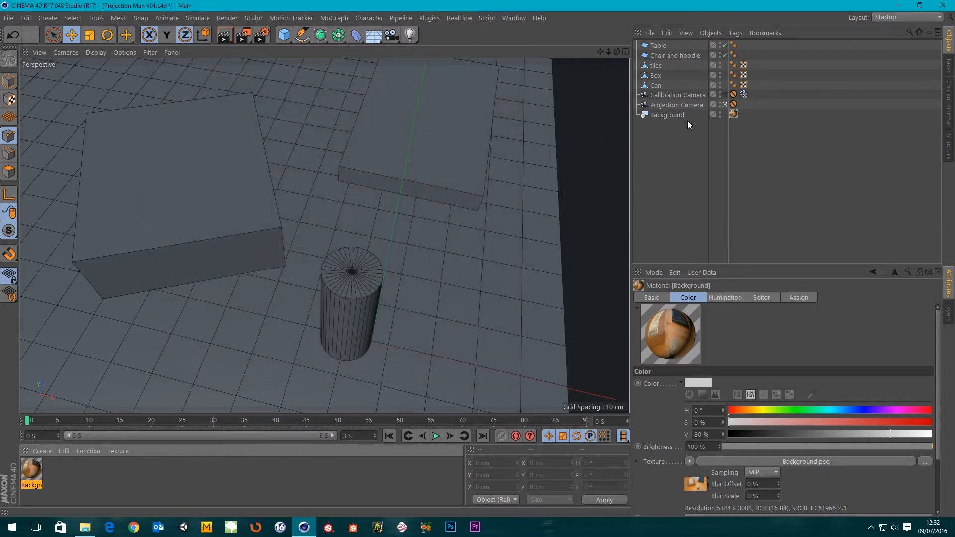
# - Hide the Background object in both the editor and the renderer
pyautogui.click(659, 115)
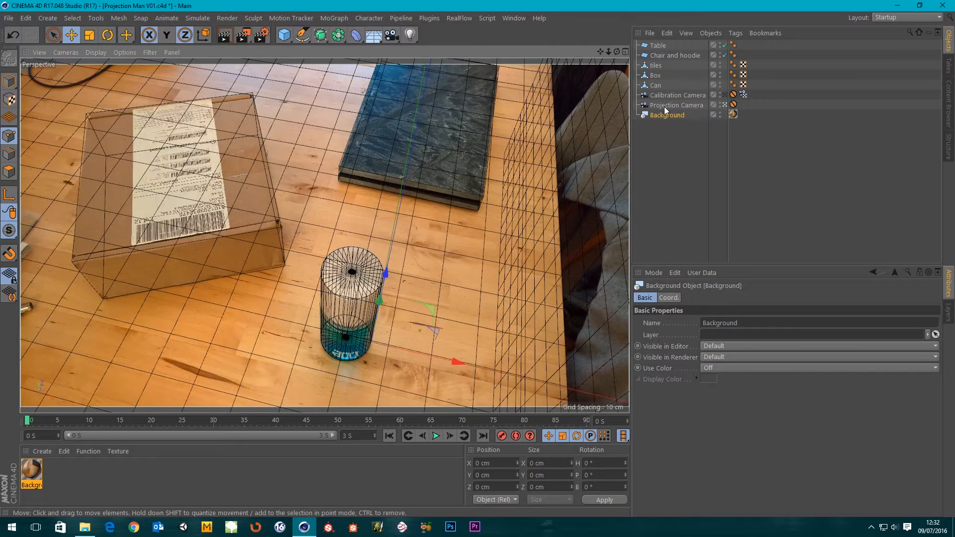
pyautogui.click(720, 112)
pyautogui.click(721, 113)
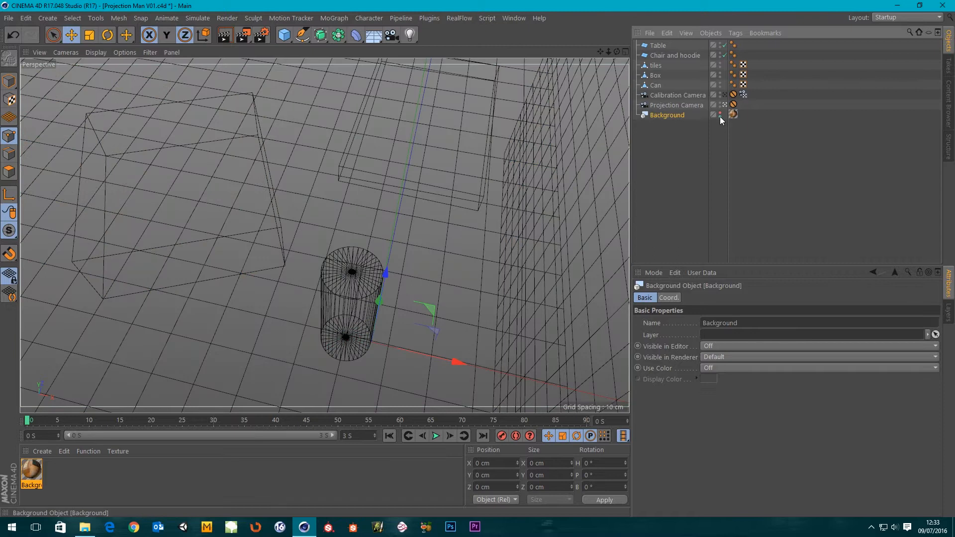
pyautogui.click(720, 117)
pyautogui.click(700, 140)
pyautogui.click(676, 115)
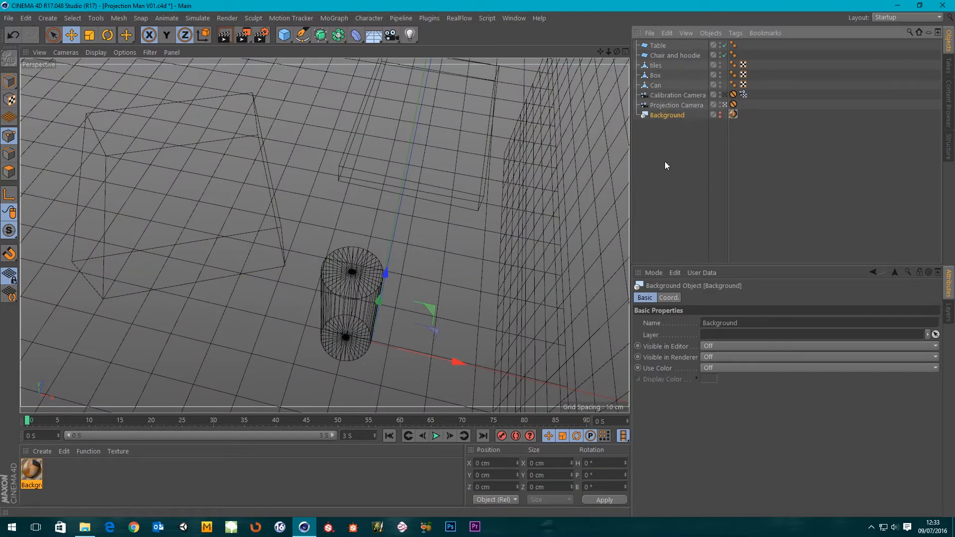
# - Display the scene shaded with lines, look through the Projection Camera and clear the object selection
pyautogui.press('n')
pyautogui.press('a')
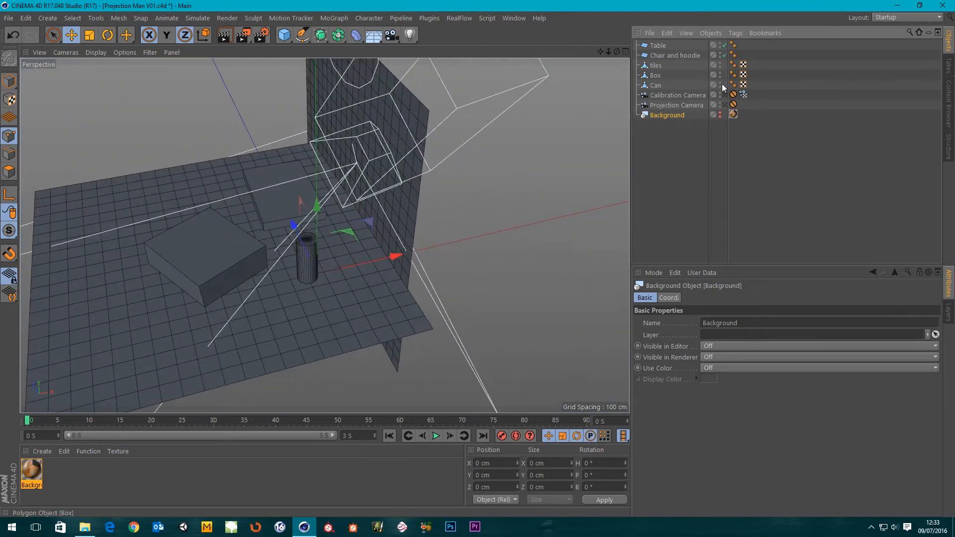
pyautogui.click(725, 105)
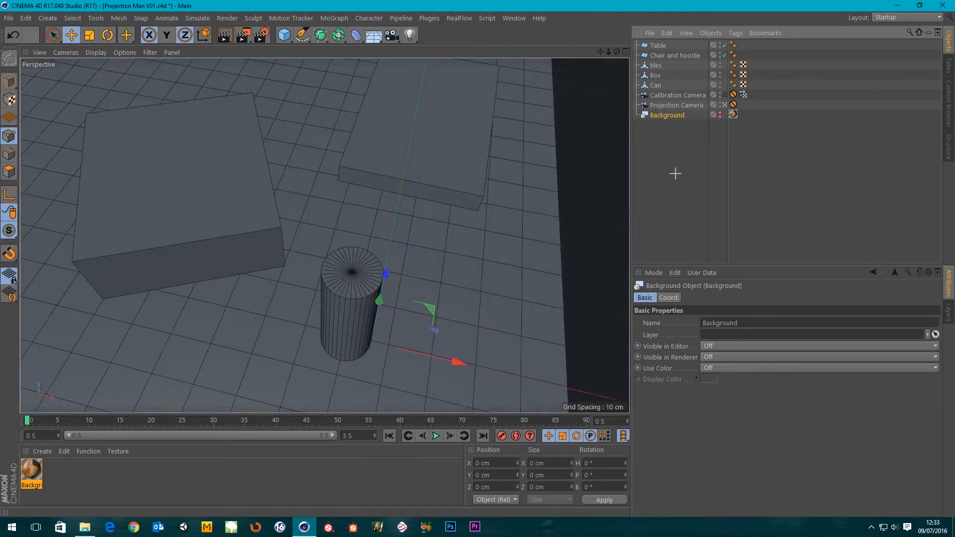
pyautogui.click(674, 170)
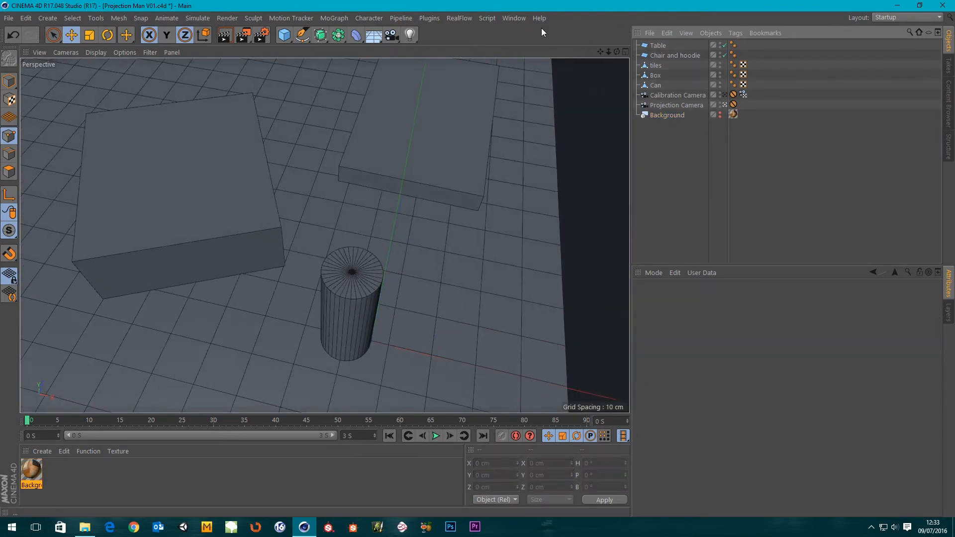
# - Open the Projection Man window and dock it between the object list and the attributes
pyautogui.click(514, 17)
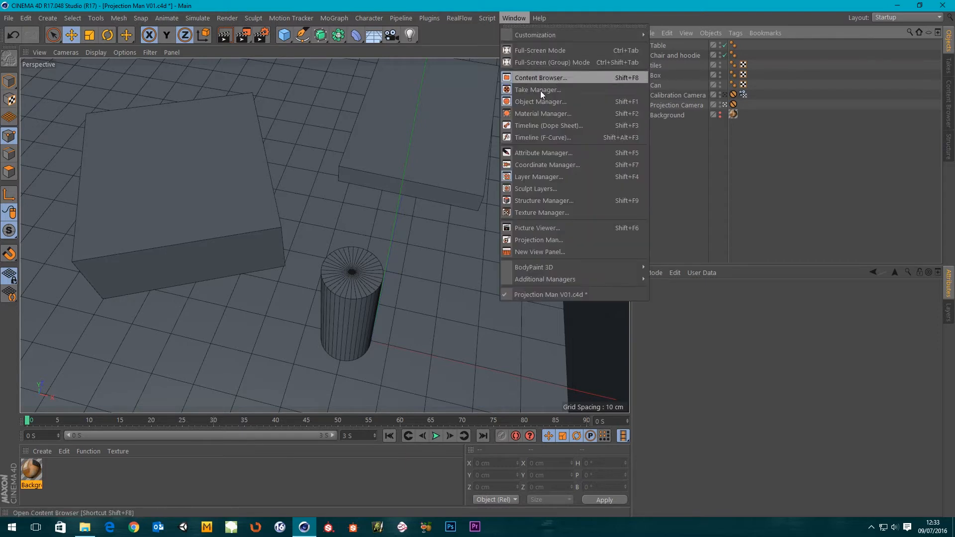
pyautogui.click(535, 241)
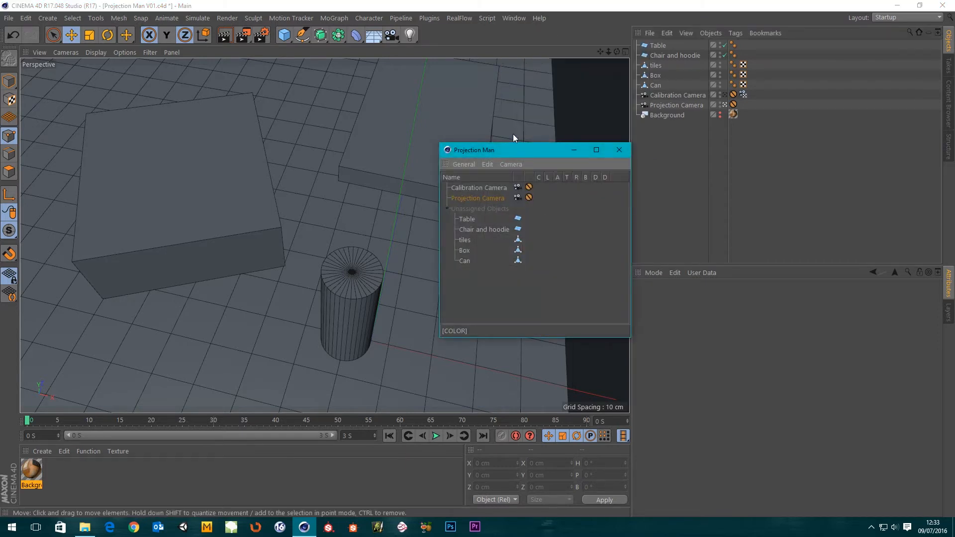
pyautogui.moveTo(506, 151); pyautogui.dragTo(496, 116)
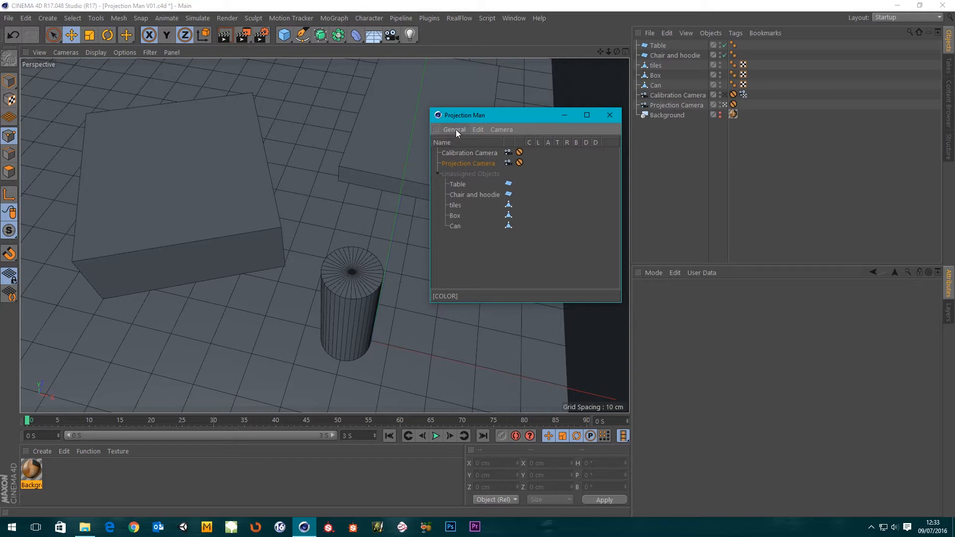
pyautogui.moveTo(436, 130); pyautogui.dragTo(677, 259)
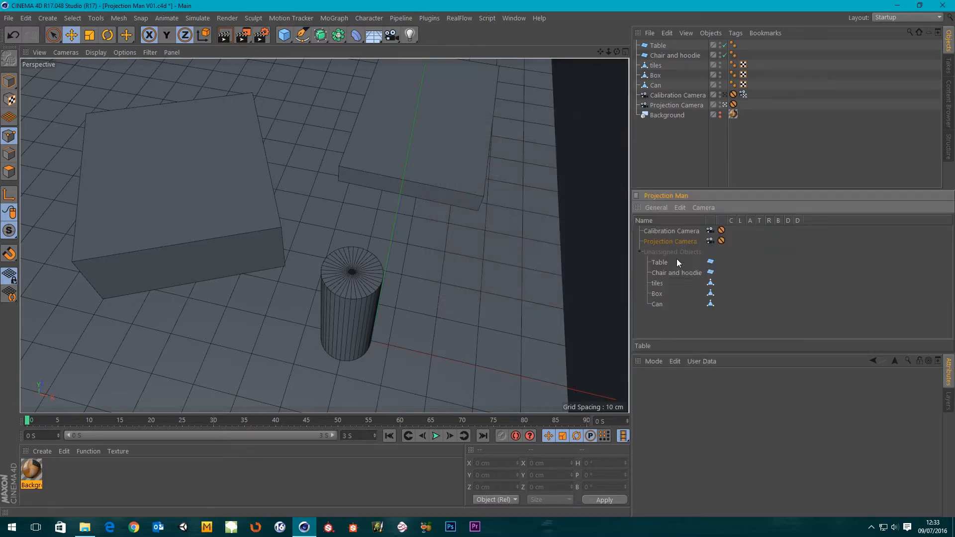
pyautogui.moveTo(704, 353)
pyautogui.mouseDown()
pyautogui.moveTo(706, 341)
pyautogui.moveTo(702, 355)
pyautogui.mouseUp()
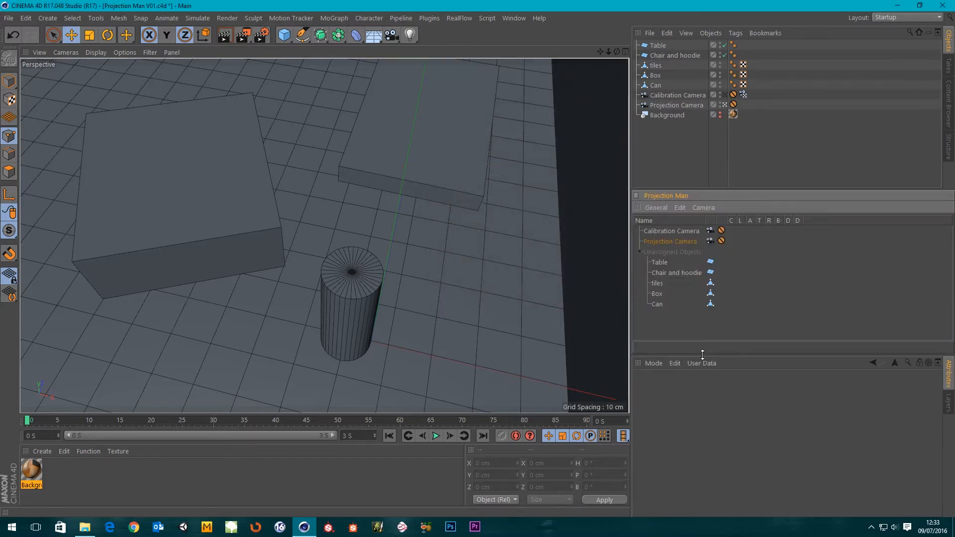
# - Examine the unassigned objects in Projection Man: Table, Chair and hoodie, tiles, Box and Can
pyautogui.click(663, 268)
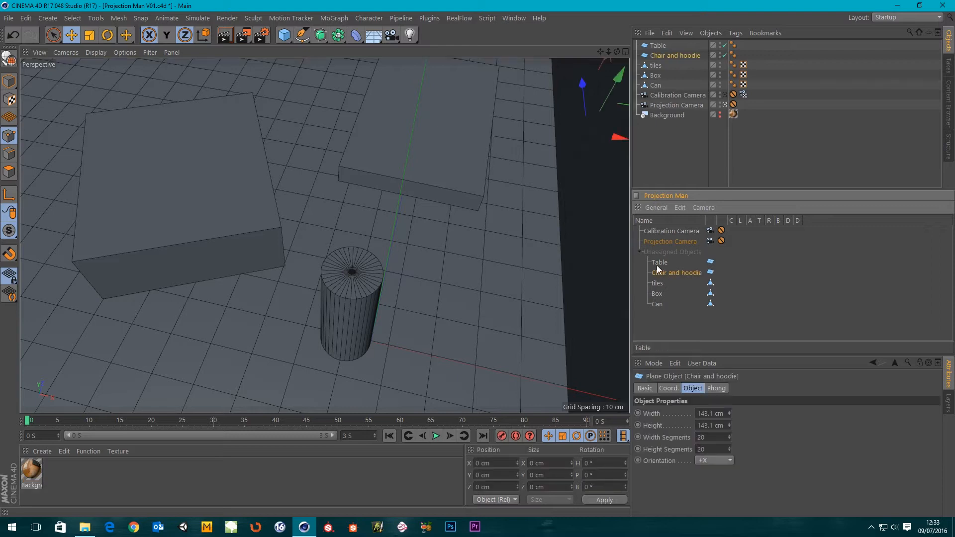
pyautogui.click(657, 263)
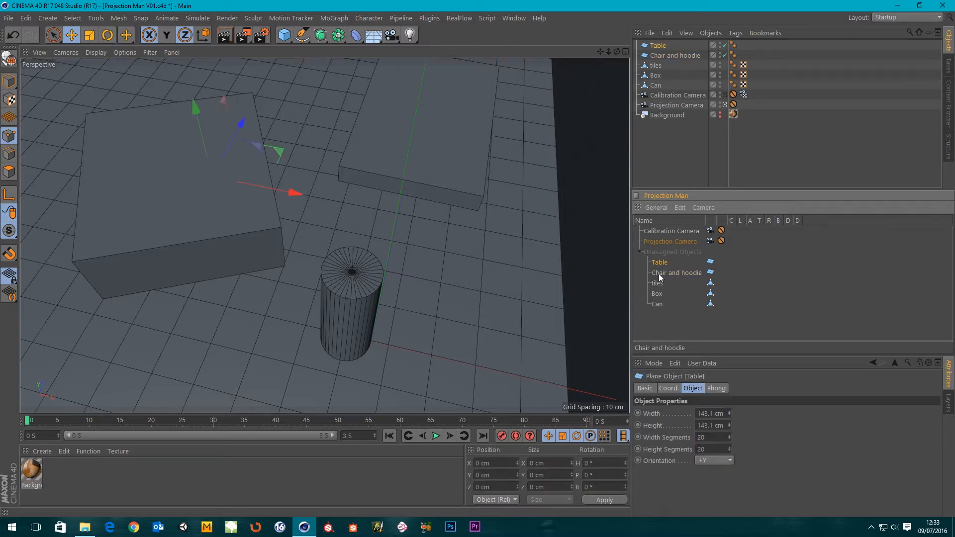
pyautogui.click(656, 303)
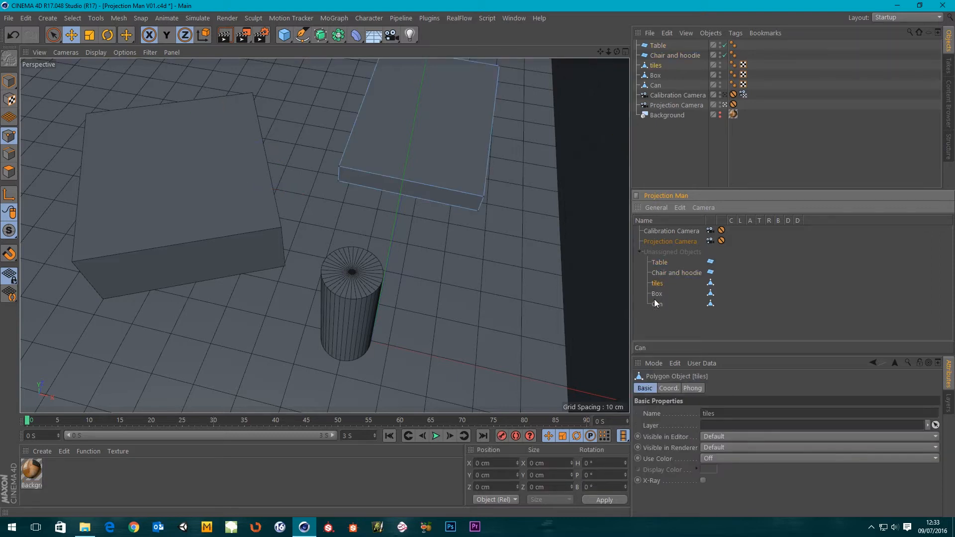
pyautogui.click(657, 293)
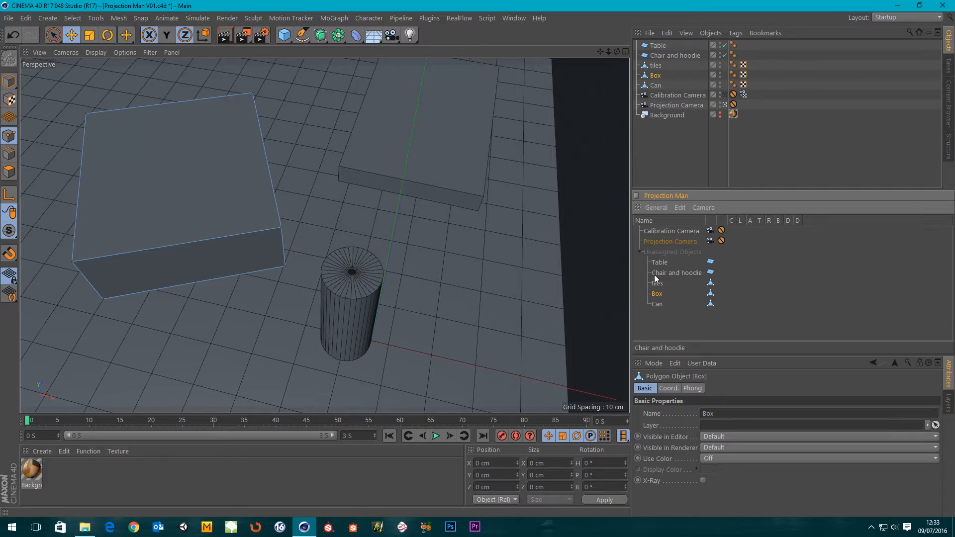
pyautogui.click(684, 275)
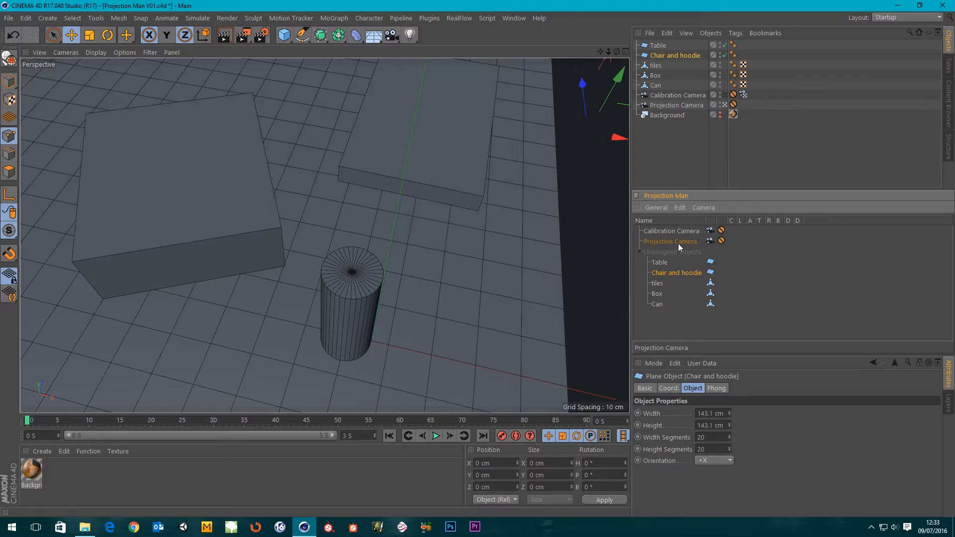
pyautogui.click(657, 284)
pyautogui.click(658, 294)
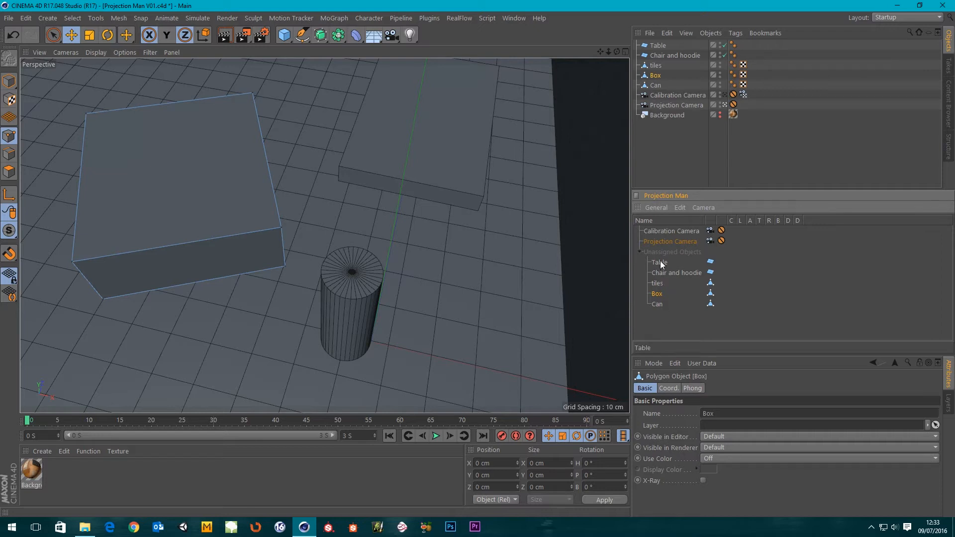
pyautogui.click(656, 305)
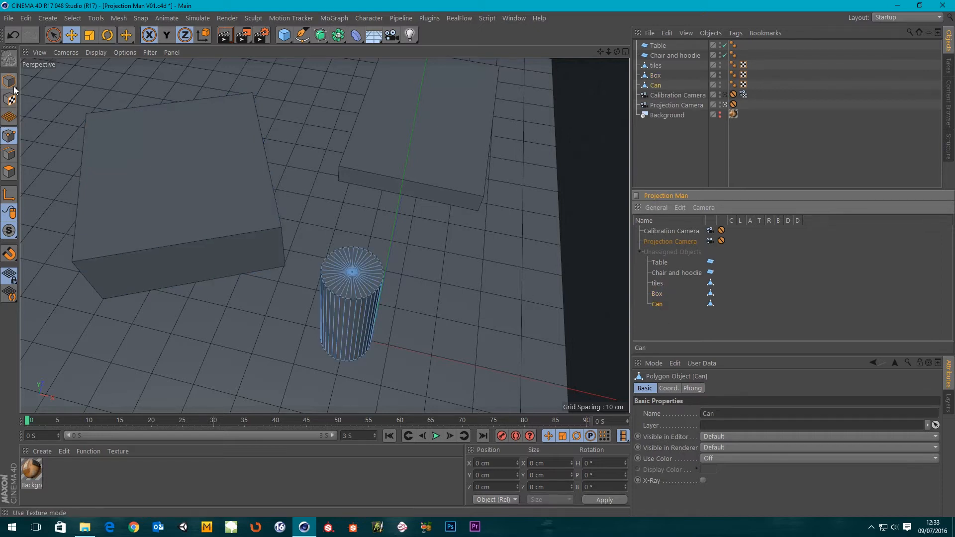
# - Switch to Model mode, clear the selection and select the Can object
pyautogui.click(681, 155)
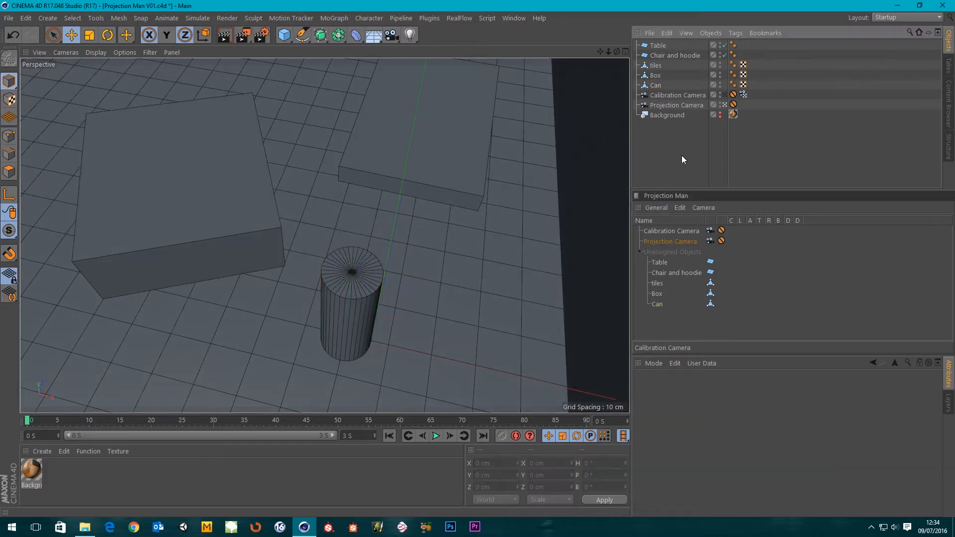
pyautogui.click(654, 85)
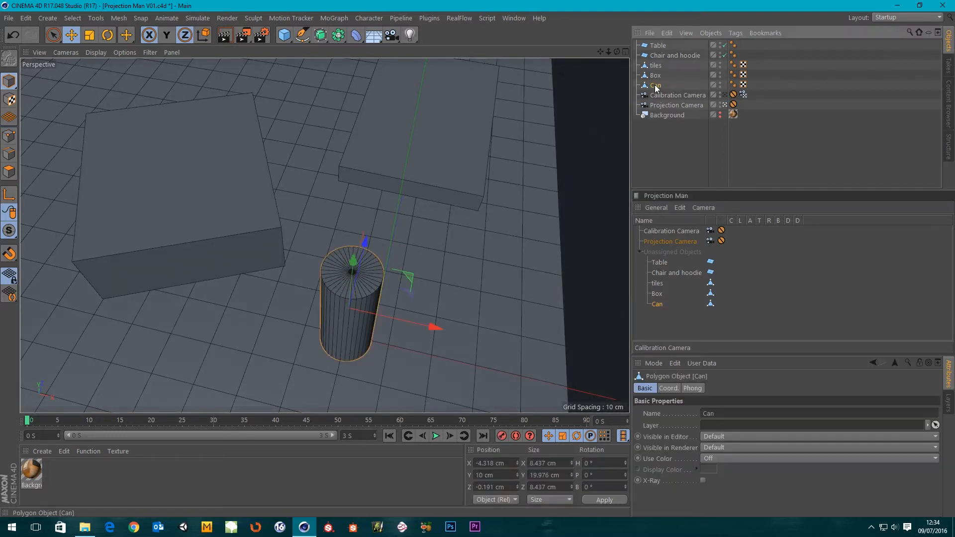
# - Try making the Table, Chair and hoodie, tiles, Box and Can editable together, and undo the conversion
pyautogui.keyDown('shift'); pyautogui.click(657, 46); pyautogui.keyUp('shift')
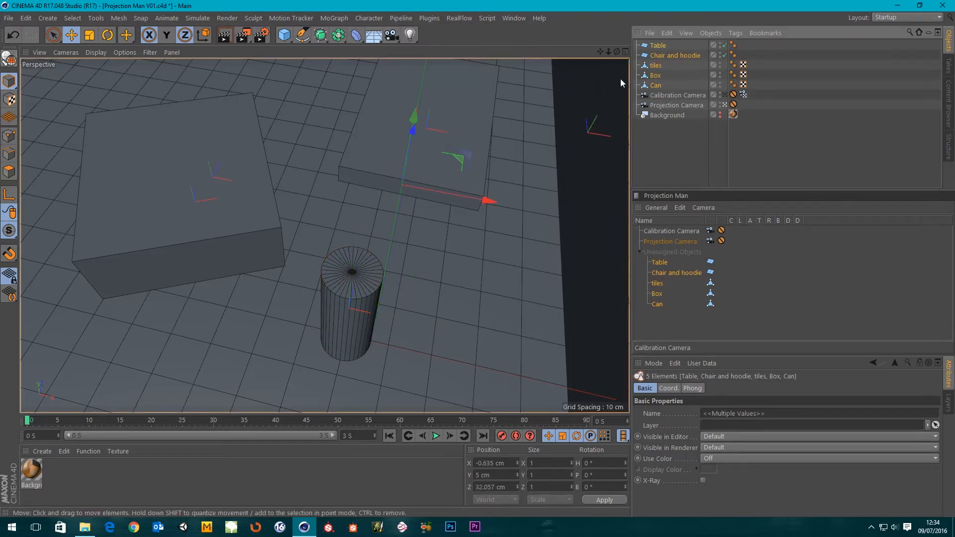
pyautogui.click(9, 59)
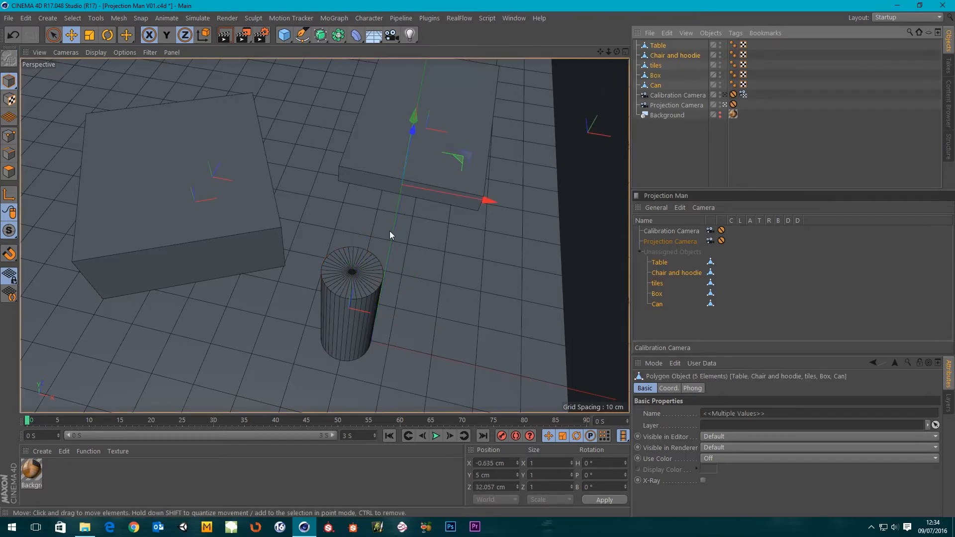
pyautogui.click(684, 151)
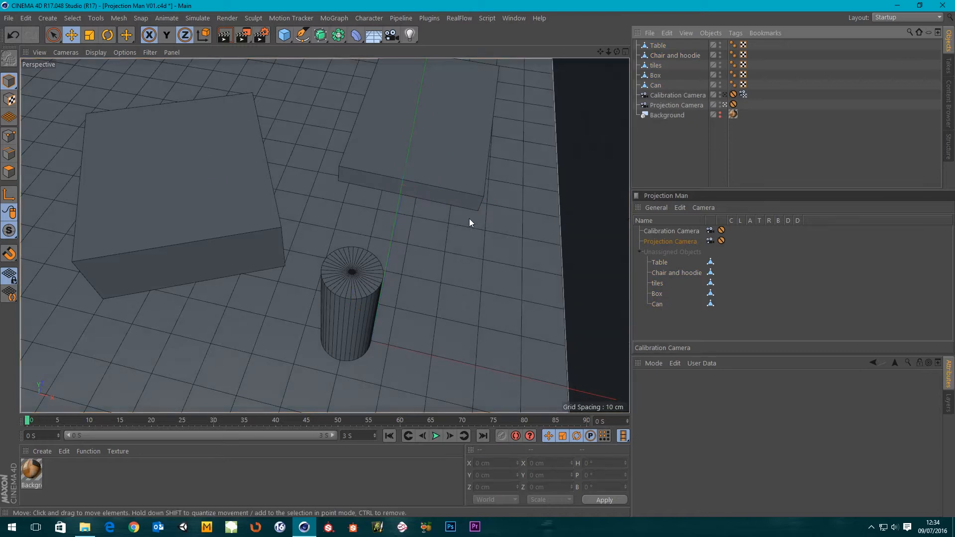
pyautogui.hotkey('ctrl', 'z')
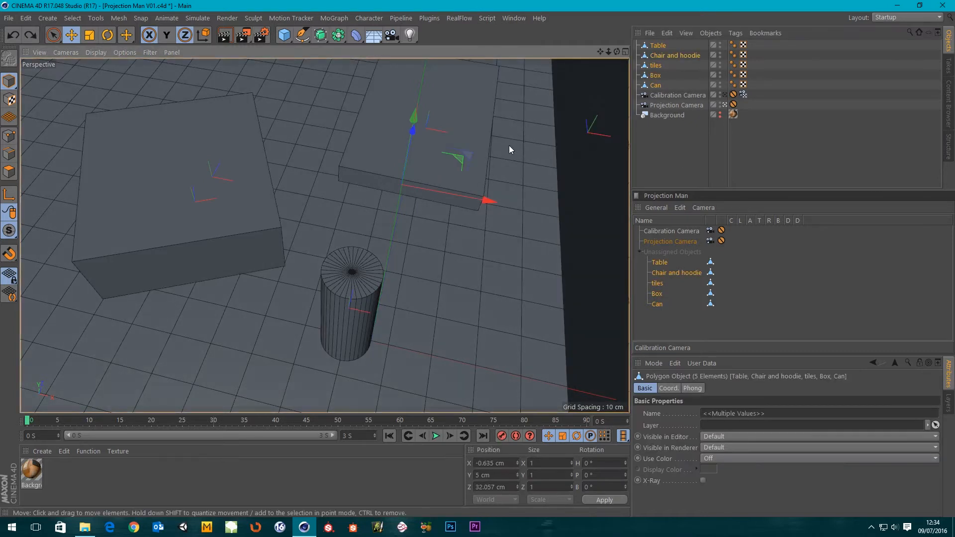
pyautogui.hotkey('ctrl', 'z')
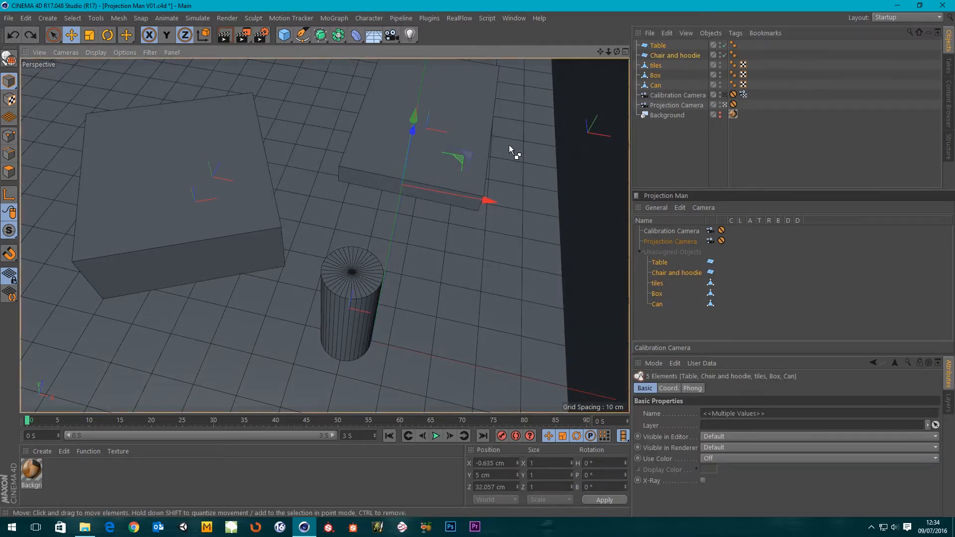
# - Set the Table plane's width segments and height segments to 1 and clear the selection
pyautogui.click(658, 46)
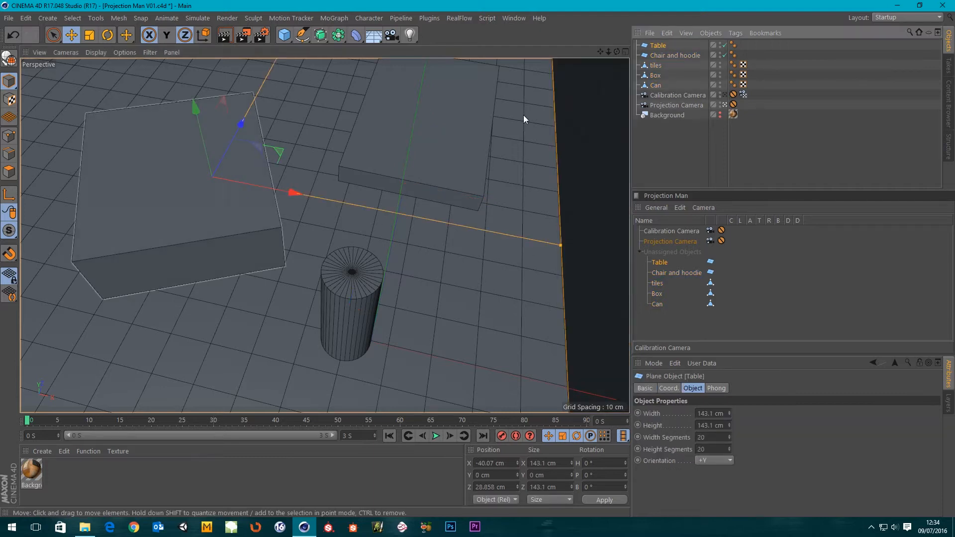
pyautogui.click(711, 438)
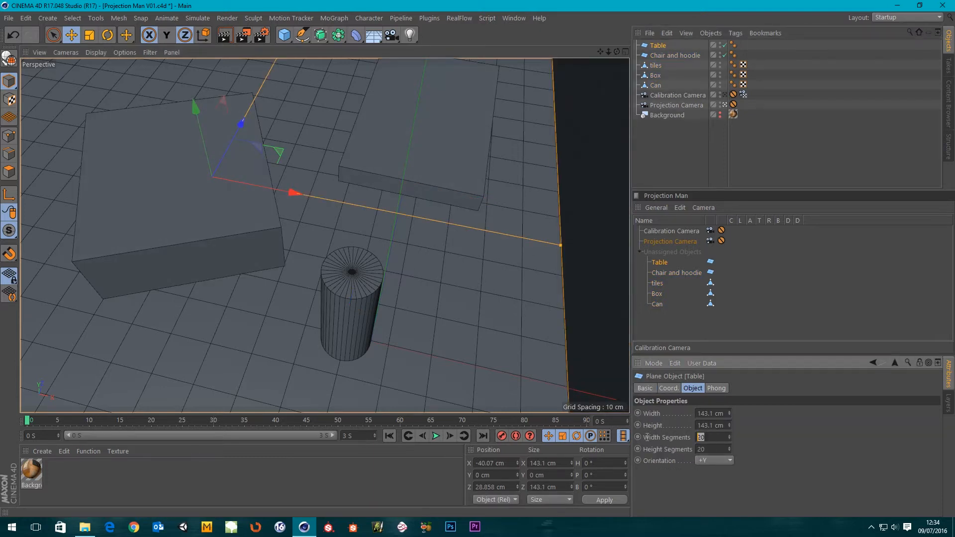
pyautogui.click(716, 449)
pyautogui.click(714, 439)
pyautogui.write('1')
pyautogui.press('Tab')
pyautogui.write('1')
pyautogui.press('Return')
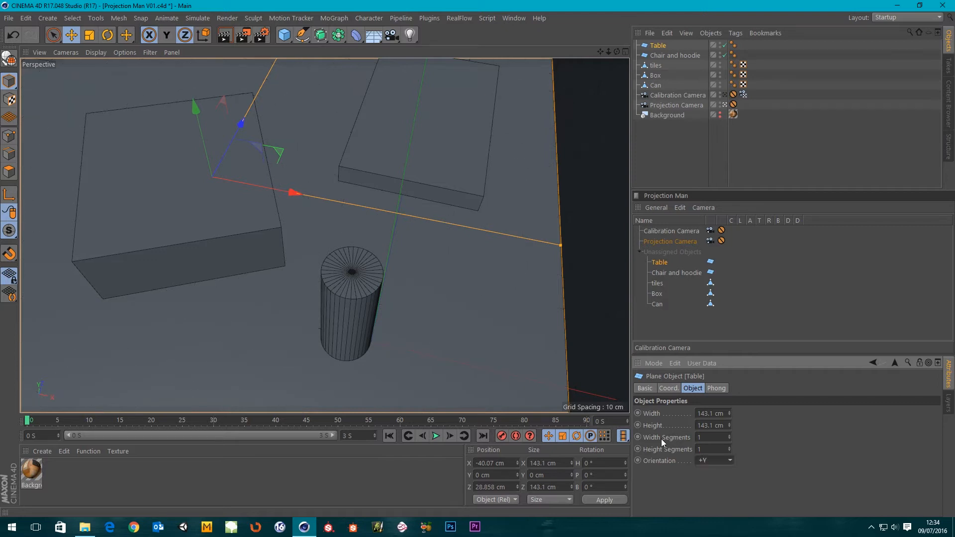
pyautogui.click(685, 136)
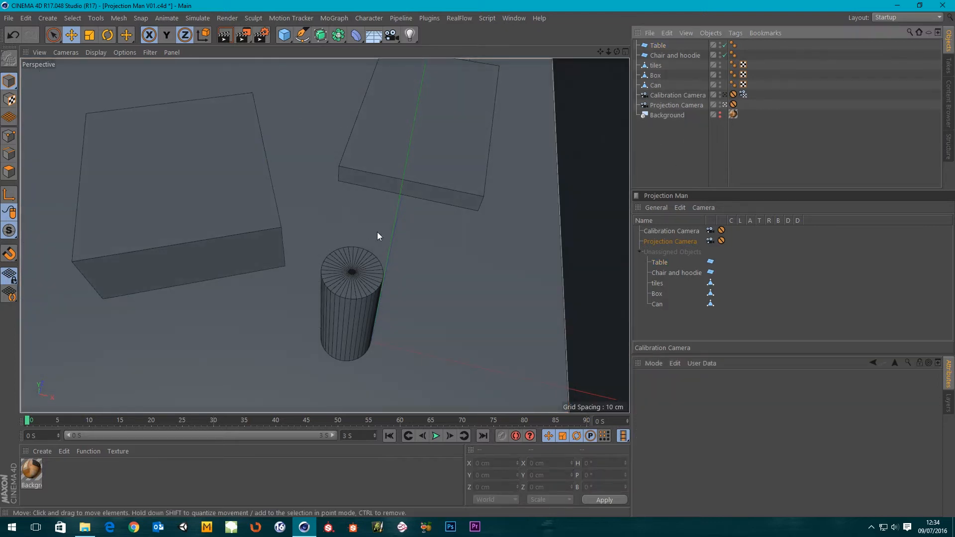
# - Display the scene as wireframe and undo the segment changes on the Table plane
pyautogui.press('n')
pyautogui.press('g')
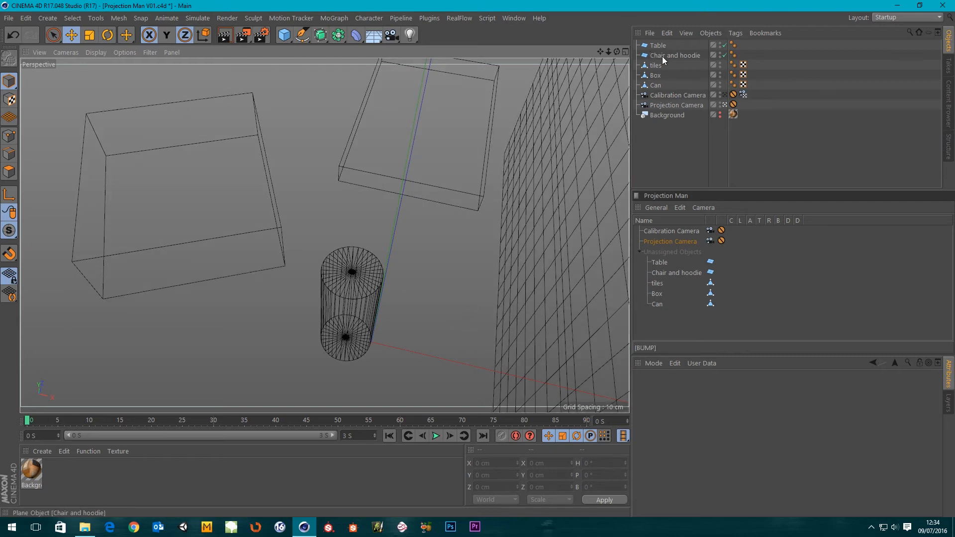
pyautogui.hotkey('ctrl', 'z')
pyautogui.hotkey('ctrl', 'z')
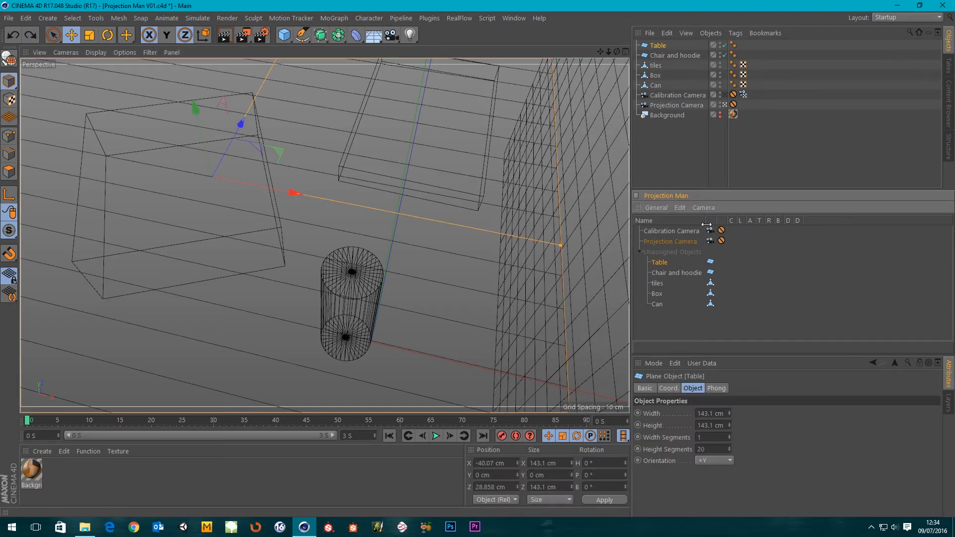
pyautogui.hotkey('ctrl', 'z')
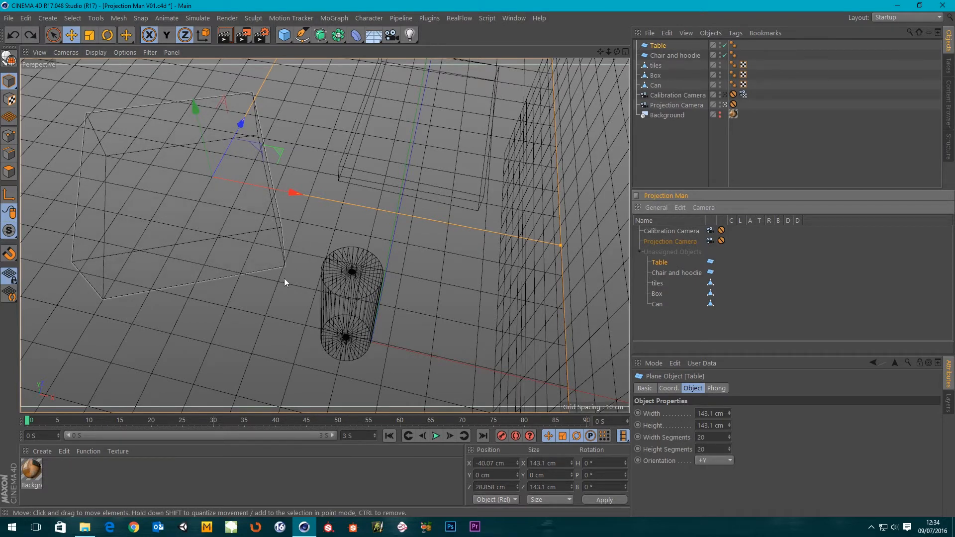
# - Reduce the Table plane to 1 width segment and 1 height segment, and display the scene shaded with lines
pyautogui.click(657, 46)
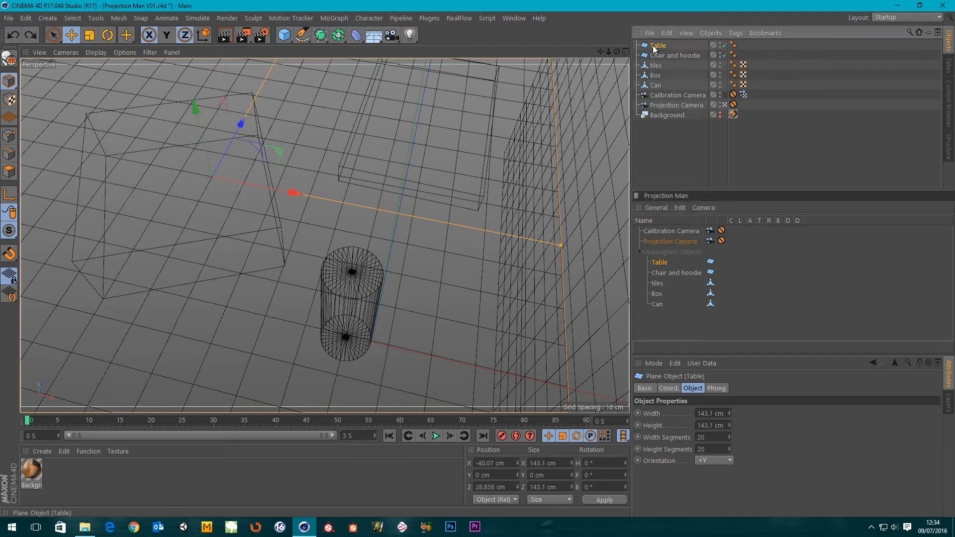
pyautogui.click(713, 437)
pyautogui.write('1')
pyautogui.press('Tab')
pyautogui.write('1')
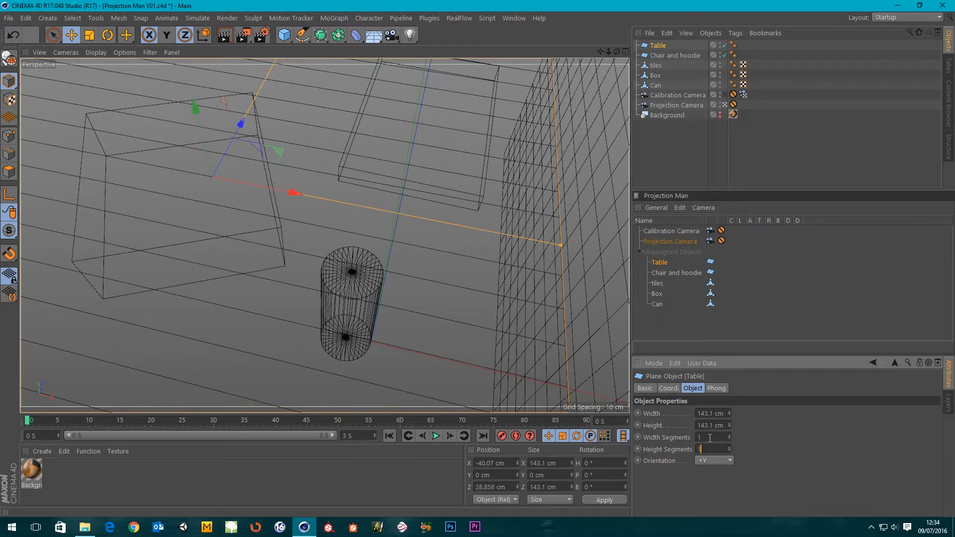
pyautogui.press('Return')
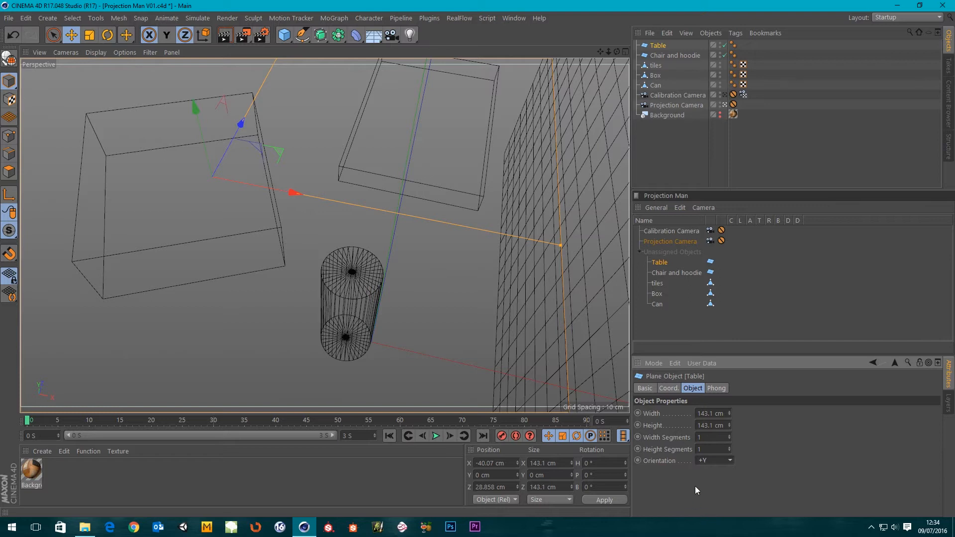
pyautogui.click(681, 133)
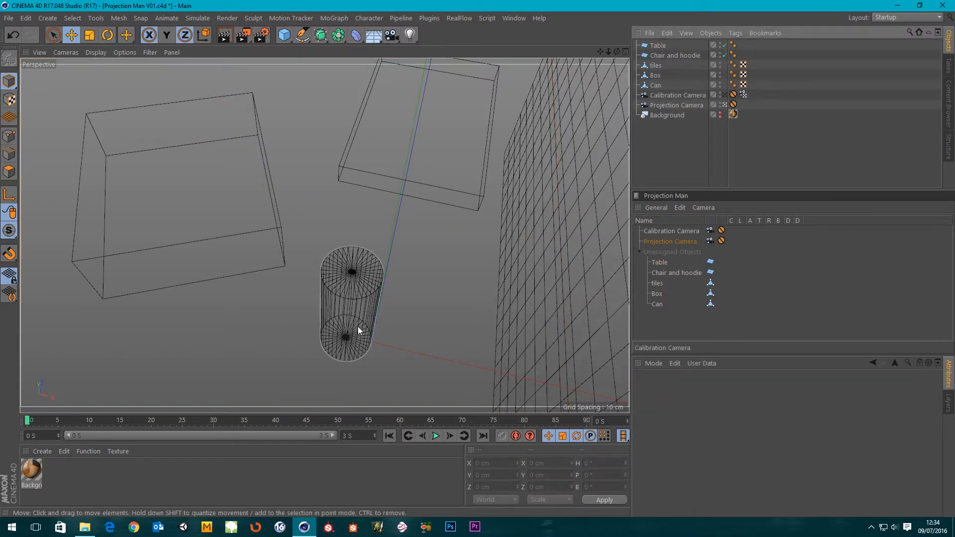
pyautogui.press('n')
pyautogui.press('b')
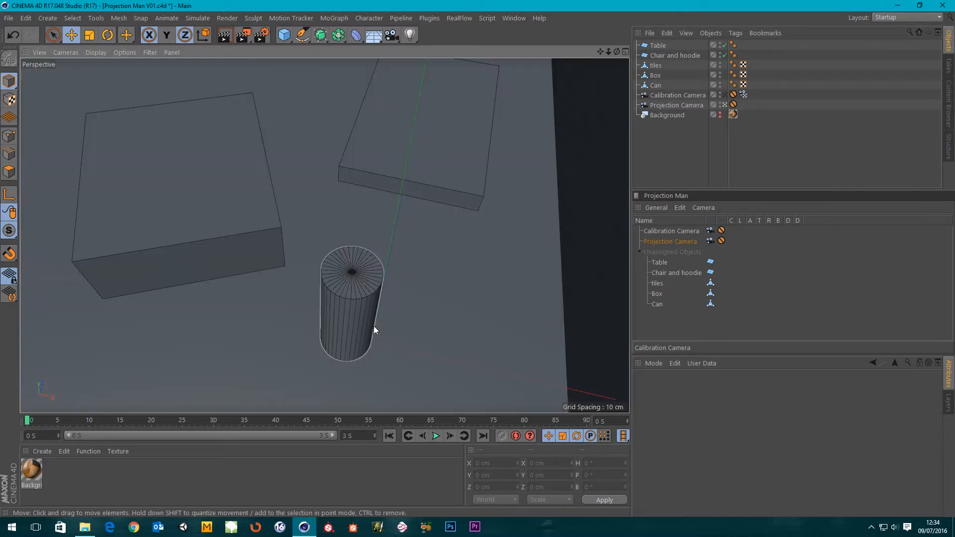
# - Make all five scene objects from Table to Can editable and clear the selection
pyautogui.keyDown('shift'); pyautogui.click(656, 85); pyautogui.keyUp('shift')
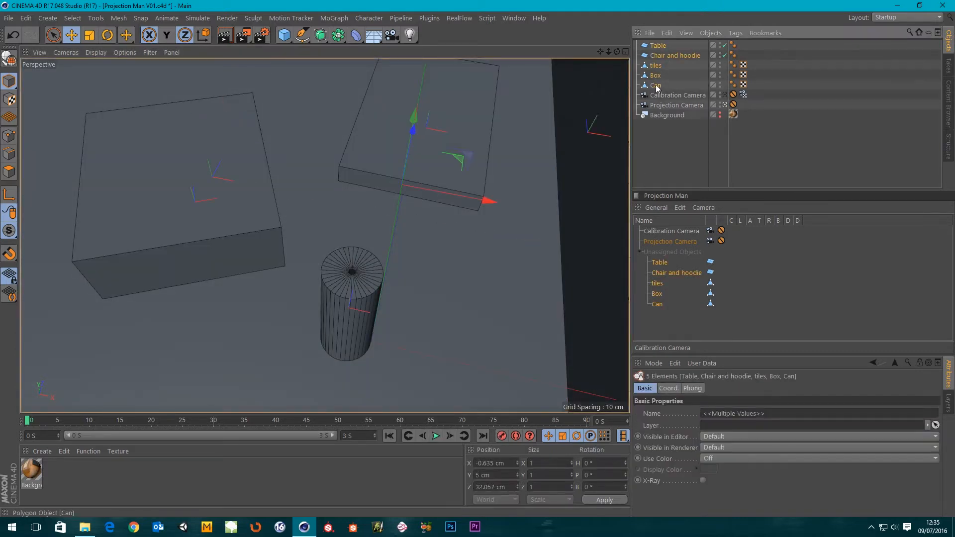
pyautogui.click(9, 61)
pyautogui.click(663, 150)
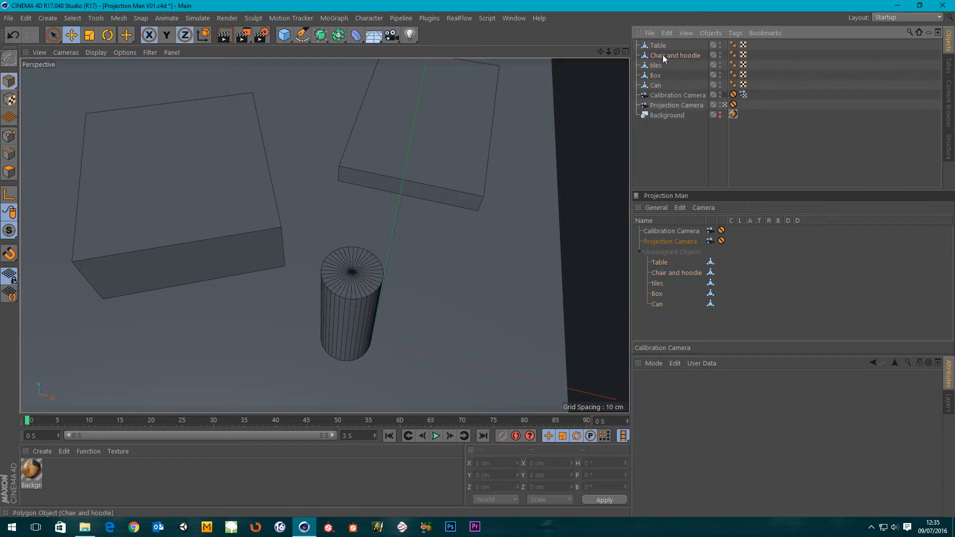
# - Merge the Table, Chair and hoodie, tiles, Box and Can into one object with Connect Objects + Delete
pyautogui.click(654, 47)
pyautogui.keyDown('shift'); pyautogui.click(655, 86); pyautogui.keyUp('shift')
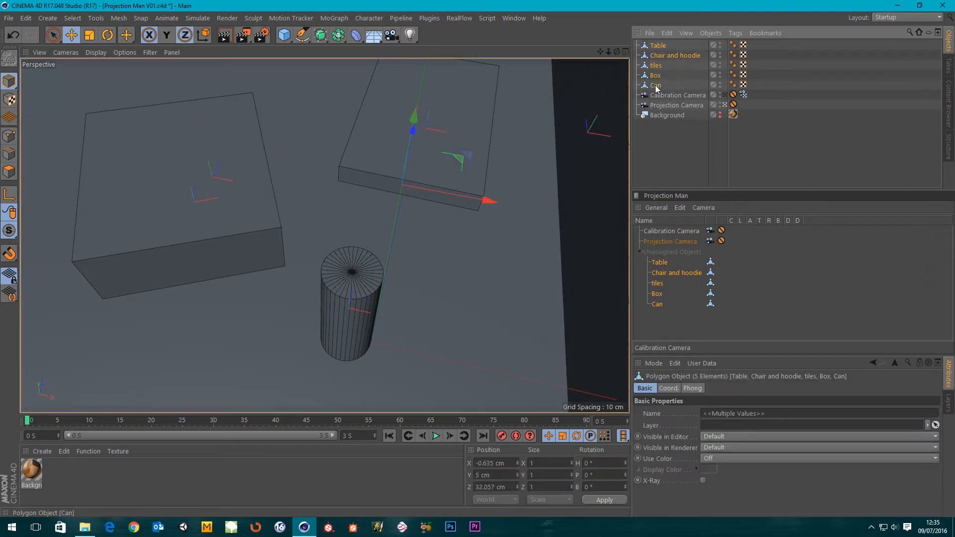
pyautogui.rightClick(657, 47)
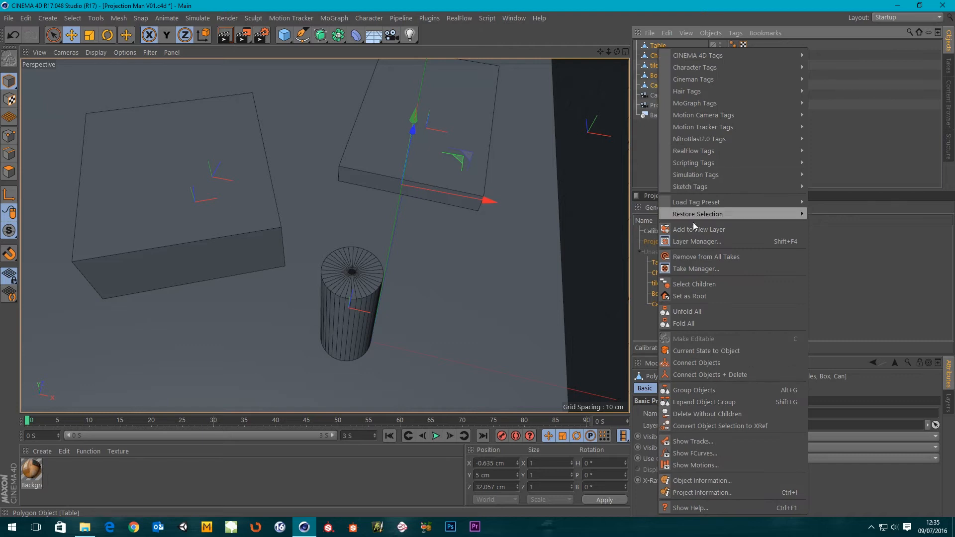
pyautogui.click(711, 376)
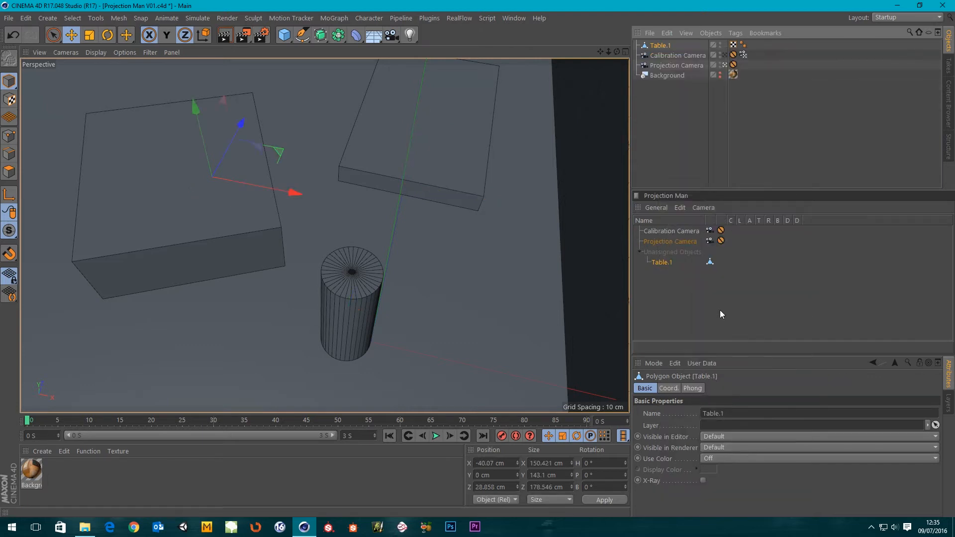
# - Rename the merged object as Scene Objects
pyautogui.doubleClick(663, 47)
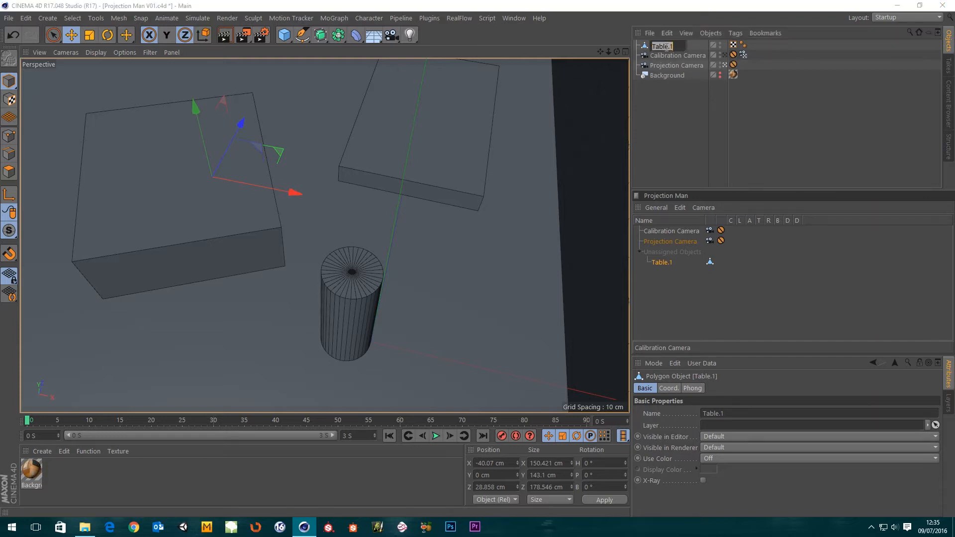
pyautogui.write('Scene')
pyautogui.write(' O')
pyautogui.write('bjects')
pyautogui.press('Return')
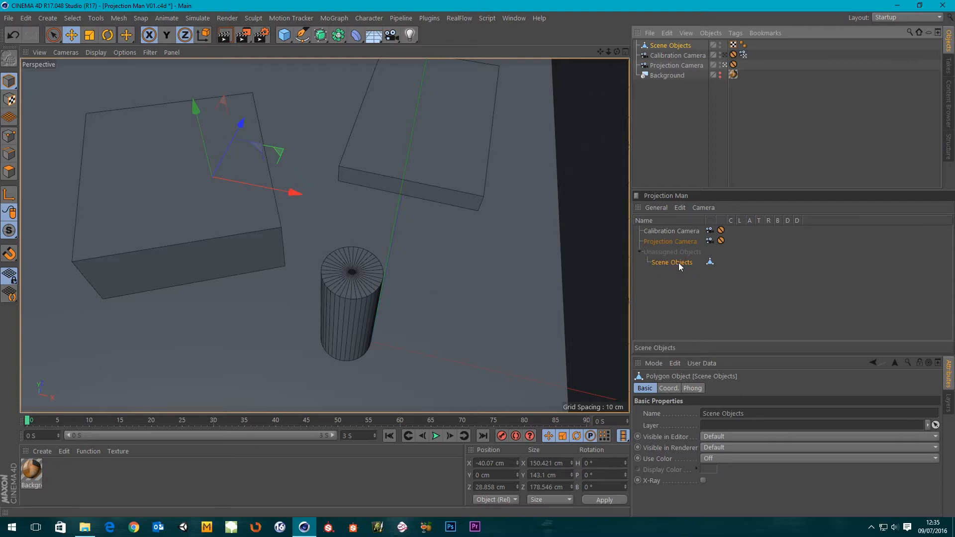
# - Assign Scene Objects to the Projection Camera in Projection Man and load Background.psd from the Tex folder as its bitmap
pyautogui.moveTo(679, 262); pyautogui.dragTo(681, 250)
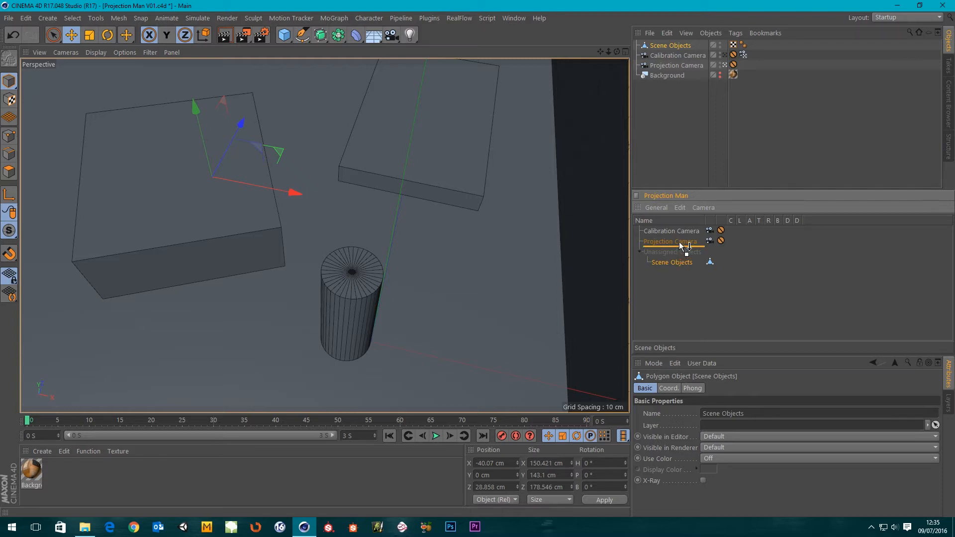
pyautogui.moveTo(680, 241); pyautogui.dragTo(679, 242)
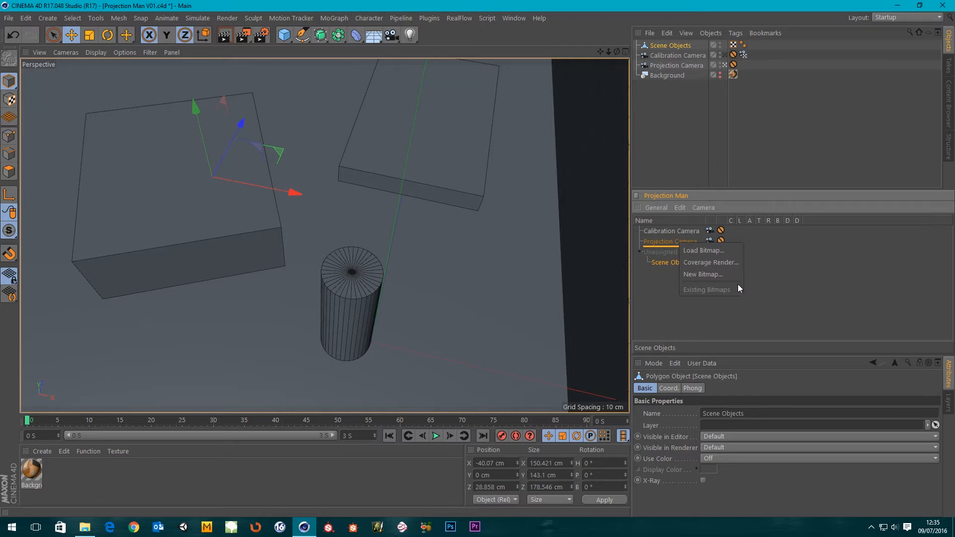
pyautogui.click(705, 250)
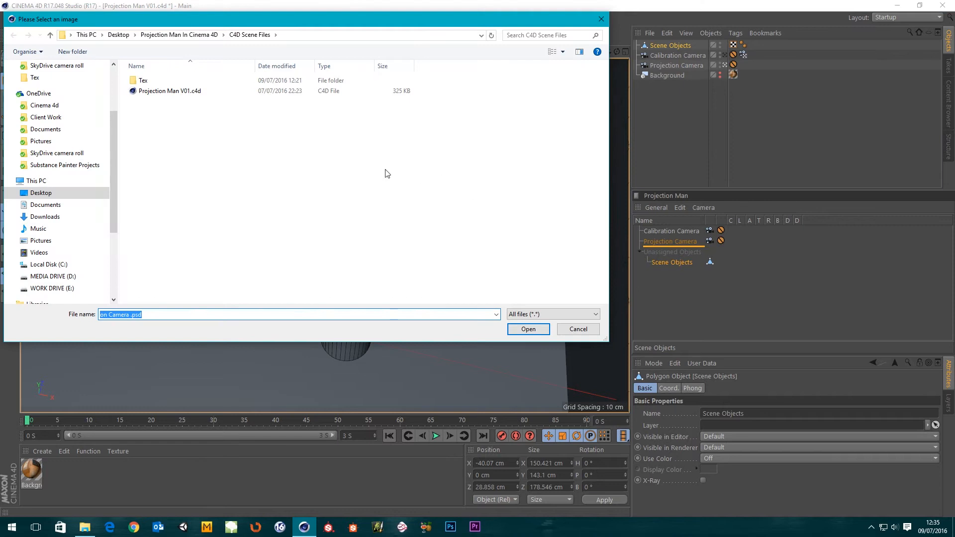
pyautogui.doubleClick(156, 80)
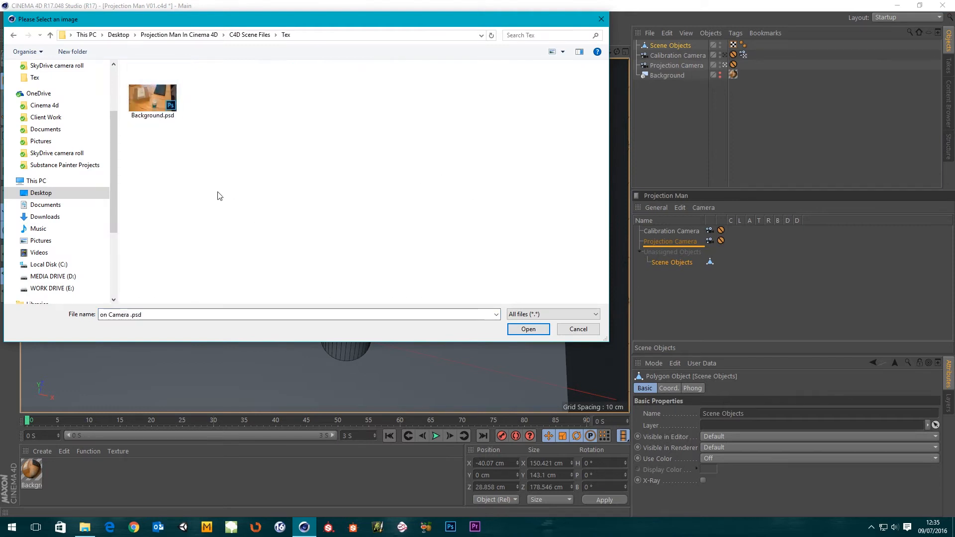
pyautogui.doubleClick(149, 105)
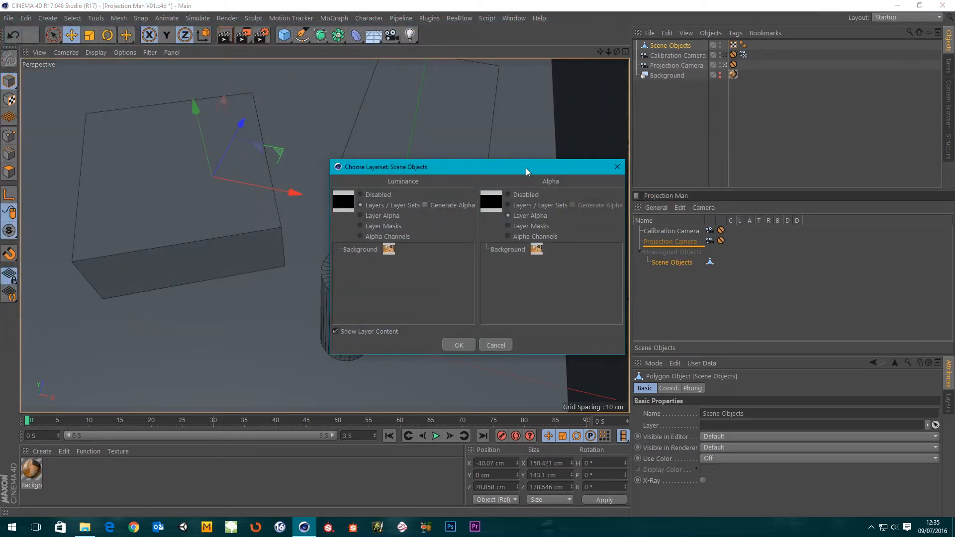
# - Go through the Luminance source options for the Background layer and leave it on Layers / Layer Sets
pyautogui.moveTo(526, 169); pyautogui.dragTo(547, 128)
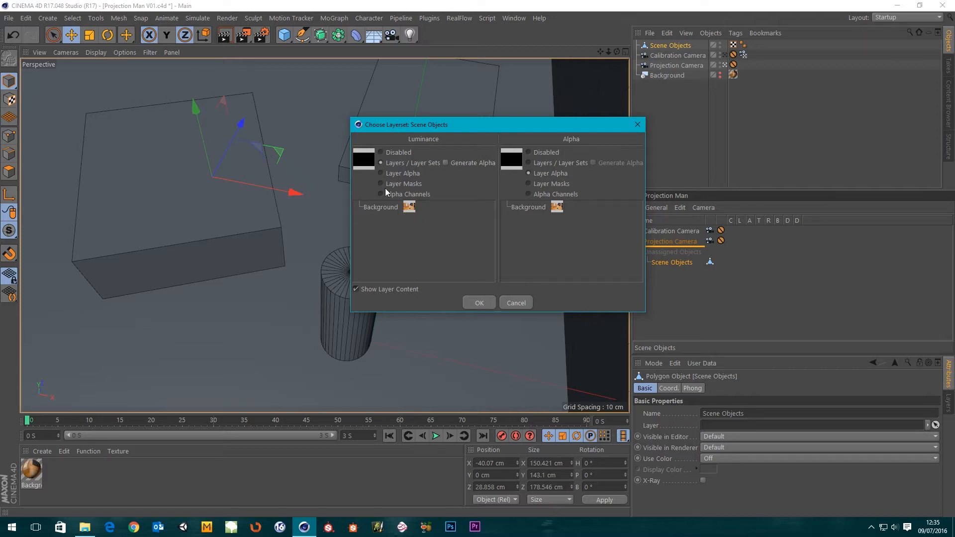
pyautogui.click(381, 152)
pyautogui.click(399, 162)
pyautogui.click(404, 174)
pyautogui.click(404, 184)
pyautogui.click(411, 196)
pyautogui.click(406, 163)
# - Switch to Photoshop, open Background.psd from the Tex folder to examine its layers, and minimize the window
pyautogui.click(451, 528)
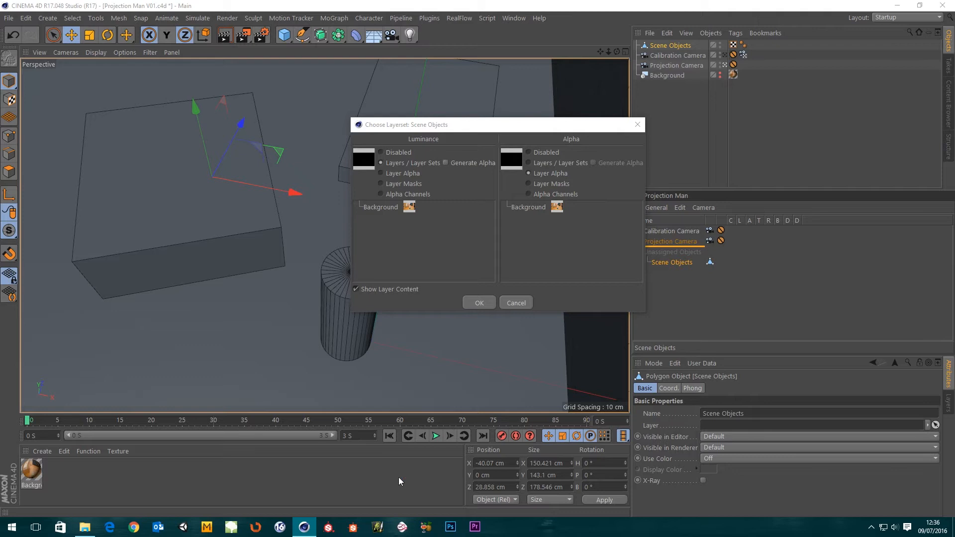
pyautogui.click(547, 37)
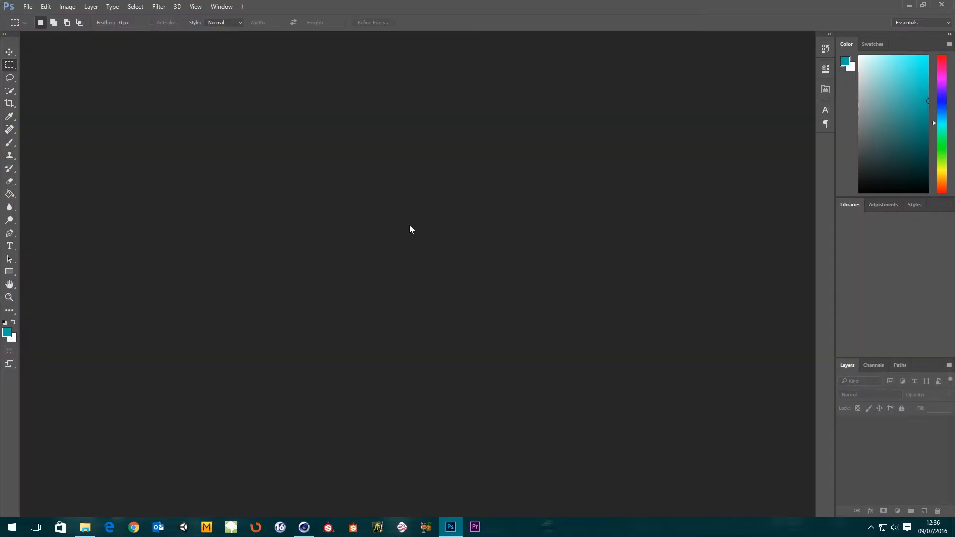
pyautogui.click(85, 526)
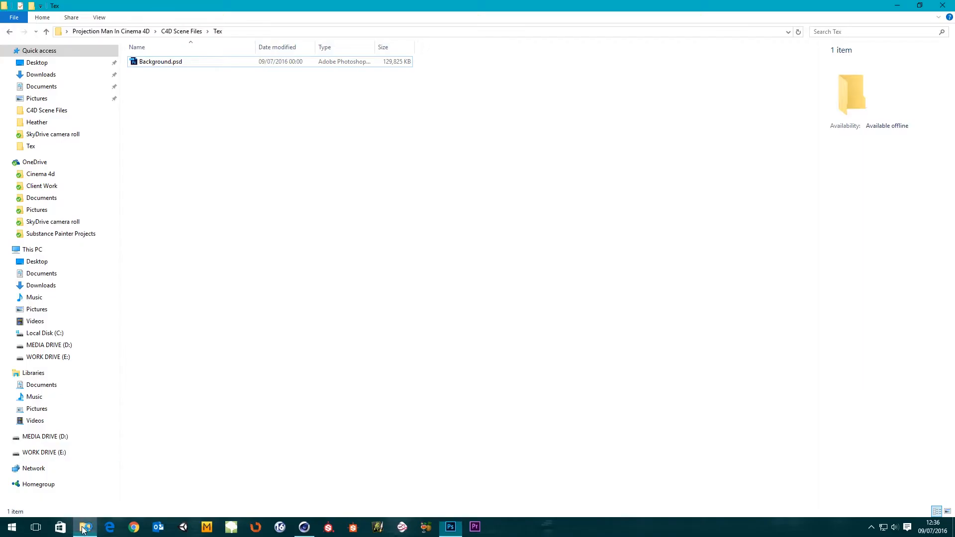
pyautogui.doubleClick(149, 62)
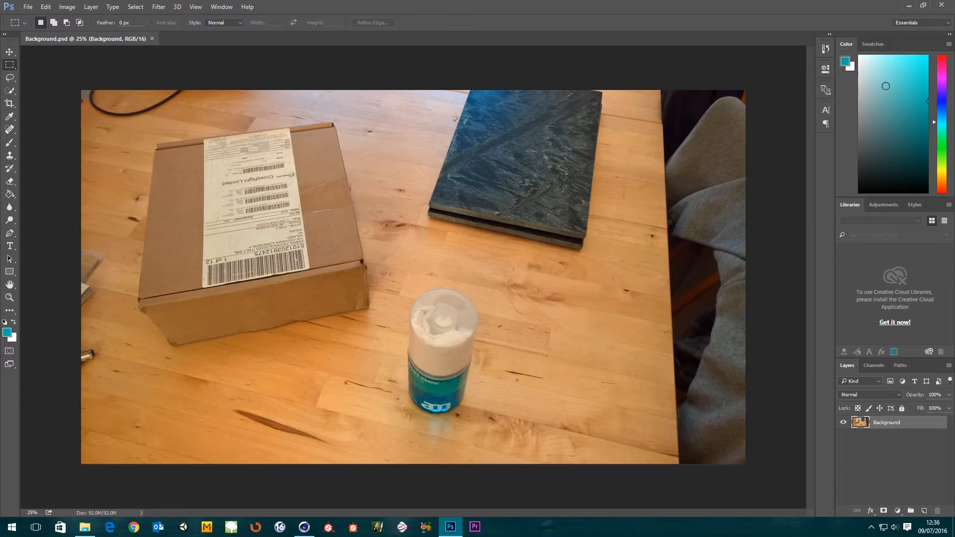
pyautogui.click(908, 5)
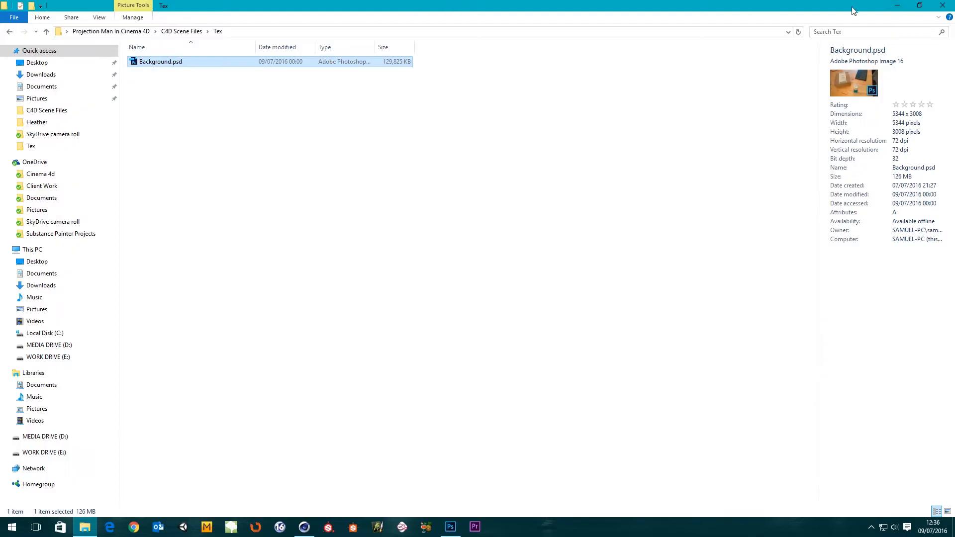
# - Switch back to Cinema 4D, choose the Background layer as Luminance source for Scene Objects, and confirm with Alpha set to Disabled
pyautogui.click(896, 5)
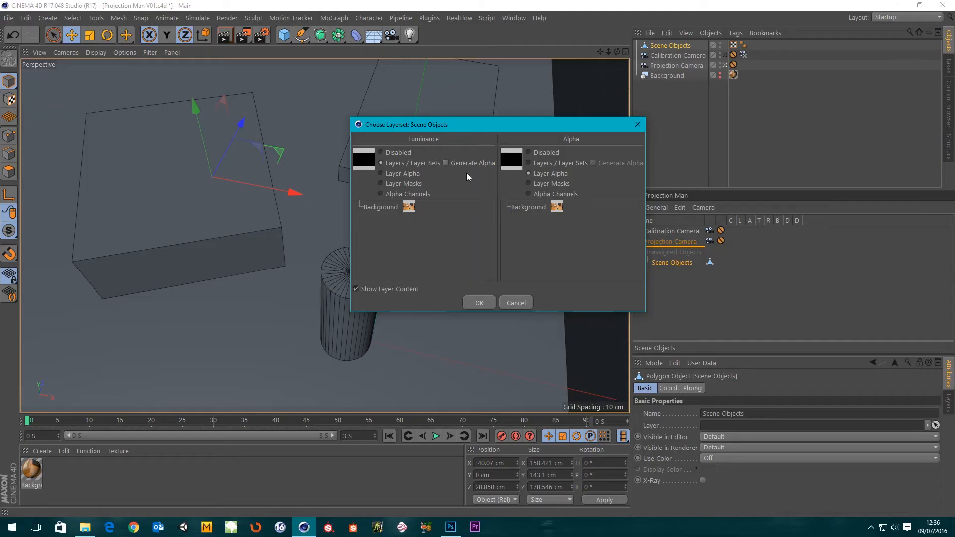
pyautogui.click(379, 207)
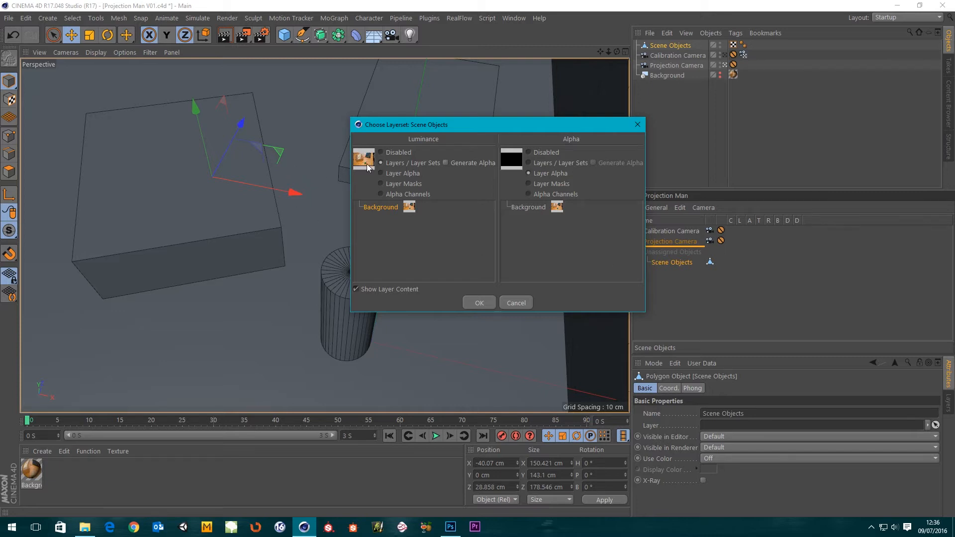
pyautogui.click(449, 527)
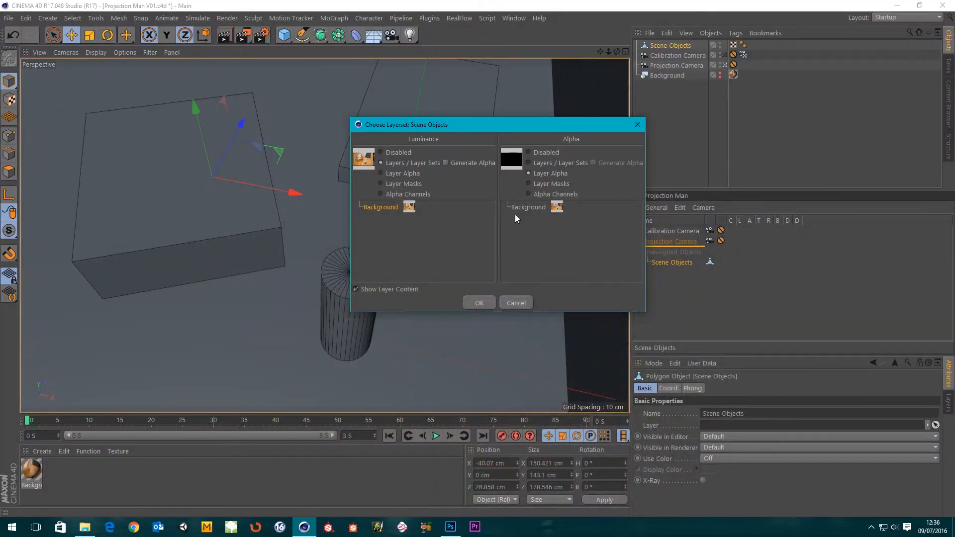
pyautogui.click(521, 206)
pyautogui.click(551, 163)
pyautogui.click(545, 151)
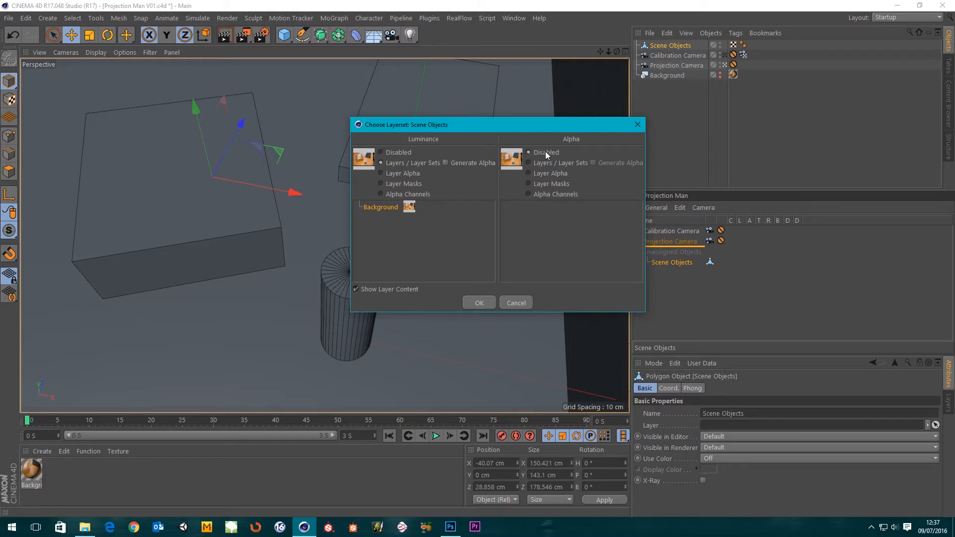
pyautogui.click(478, 302)
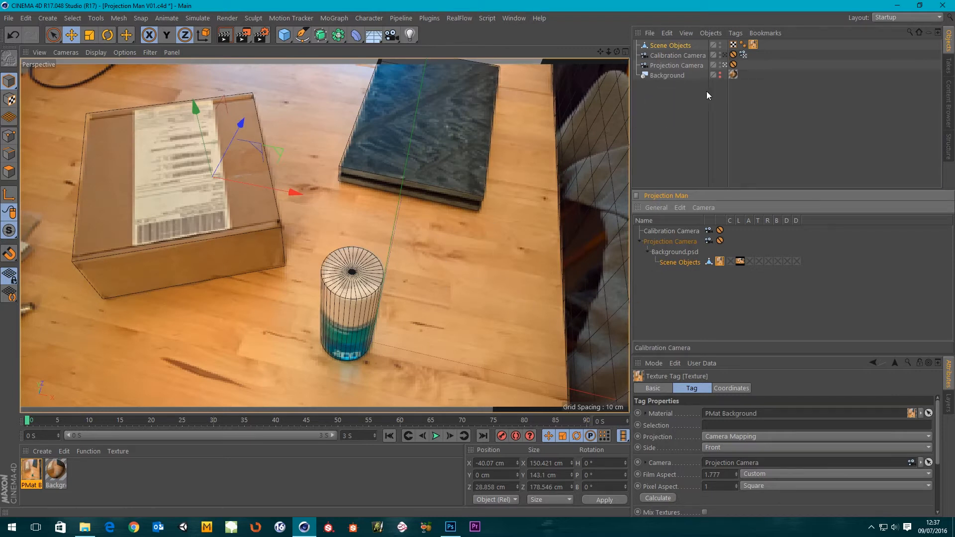
# - Leave the Projection Camera view and examine the projected texture on the box, book and can from other angles
pyautogui.click(724, 65)
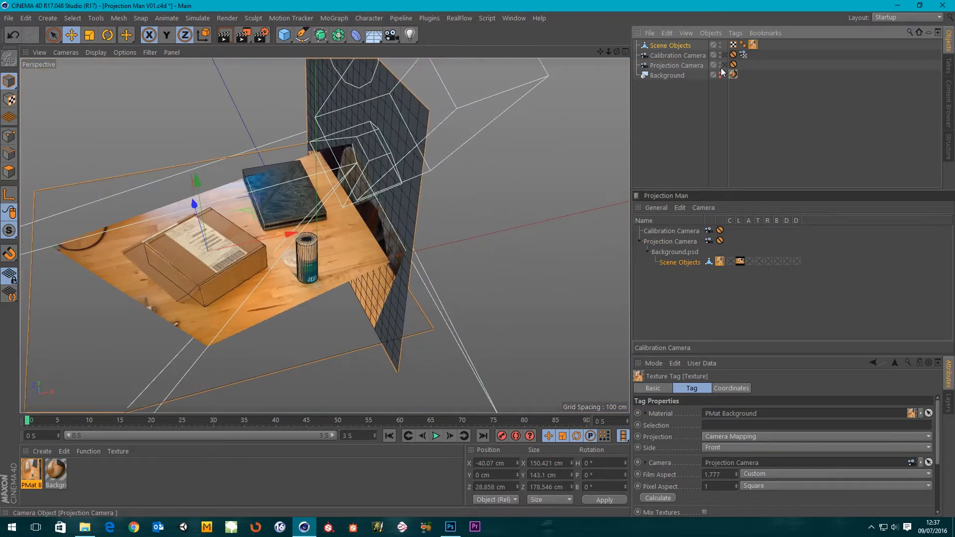
pyautogui.keyDown('alt'); pyautogui.moveTo(322, 230); pyautogui.dragTo(283, 249, button='right'); pyautogui.keyUp('alt')
pyautogui.keyDown('alt'); pyautogui.moveTo(245, 270); pyautogui.dragTo(350, 249); pyautogui.keyUp('alt')
pyautogui.scroll(5, 357, 255)
pyautogui.scroll(5, 419, 187)
pyautogui.scroll(3, 402, 223)
pyautogui.scroll(-5, 363, 223)
pyautogui.scroll(5, 192, 199)
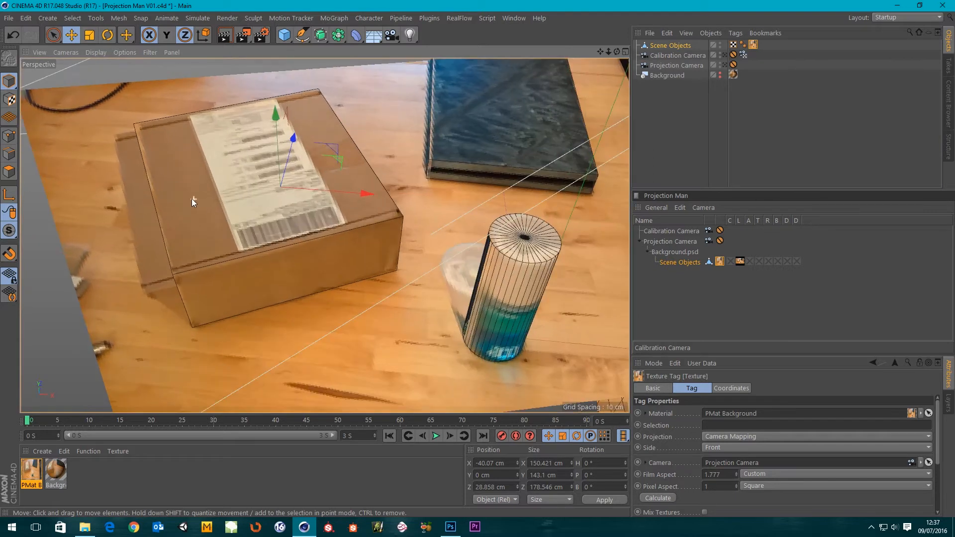
pyautogui.scroll(3, 192, 198)
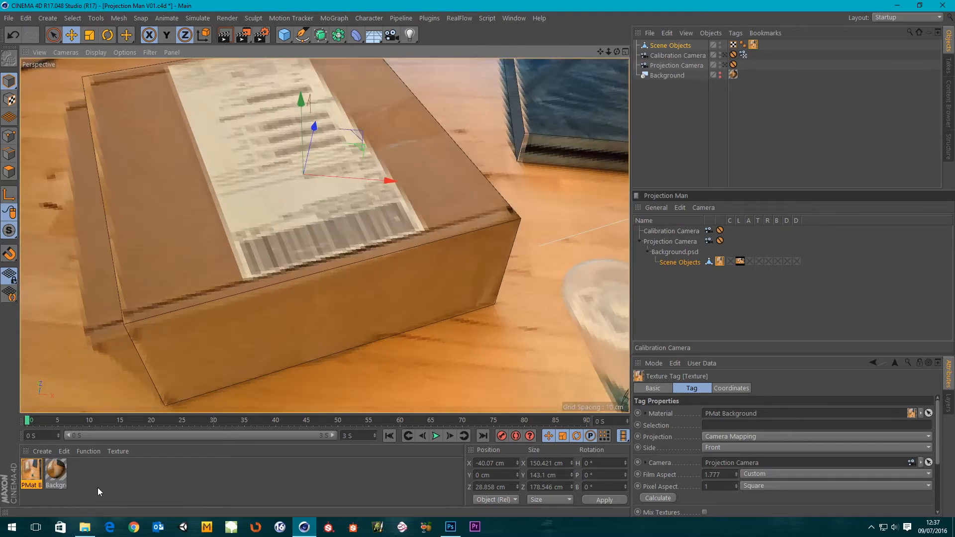
# - Open the PMat Background material for editing and disable its Reflectance channel
pyautogui.doubleClick(31, 470)
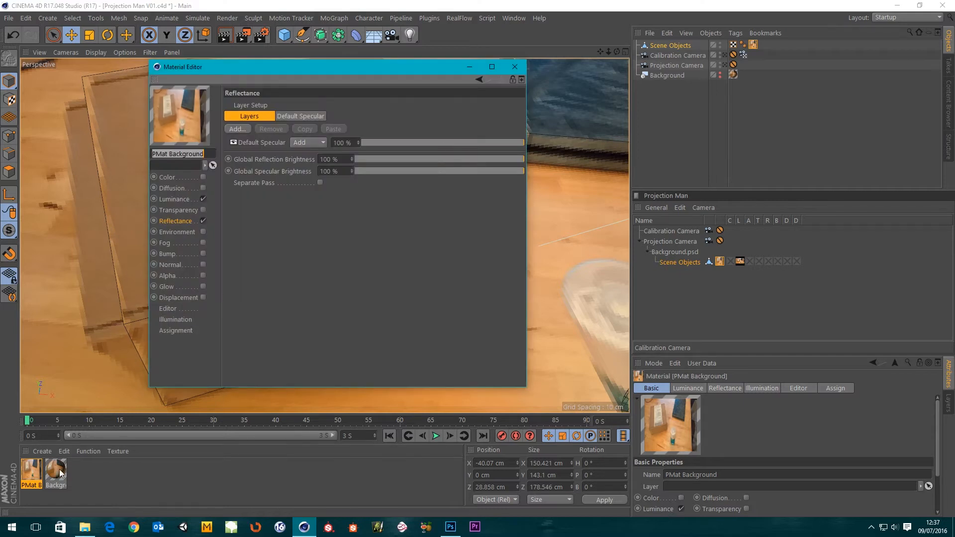
pyautogui.moveTo(263, 67); pyautogui.dragTo(648, 90)
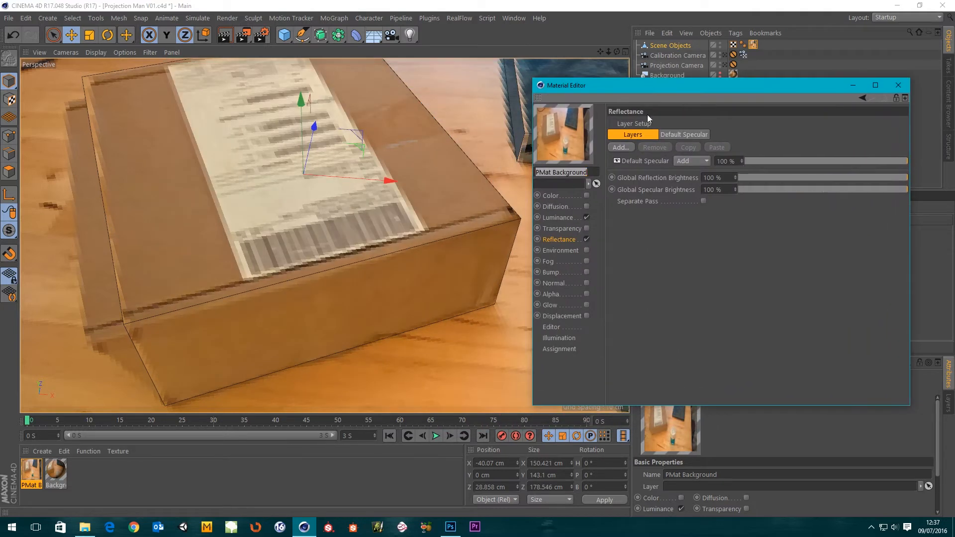
pyautogui.click(563, 240)
pyautogui.click(587, 239)
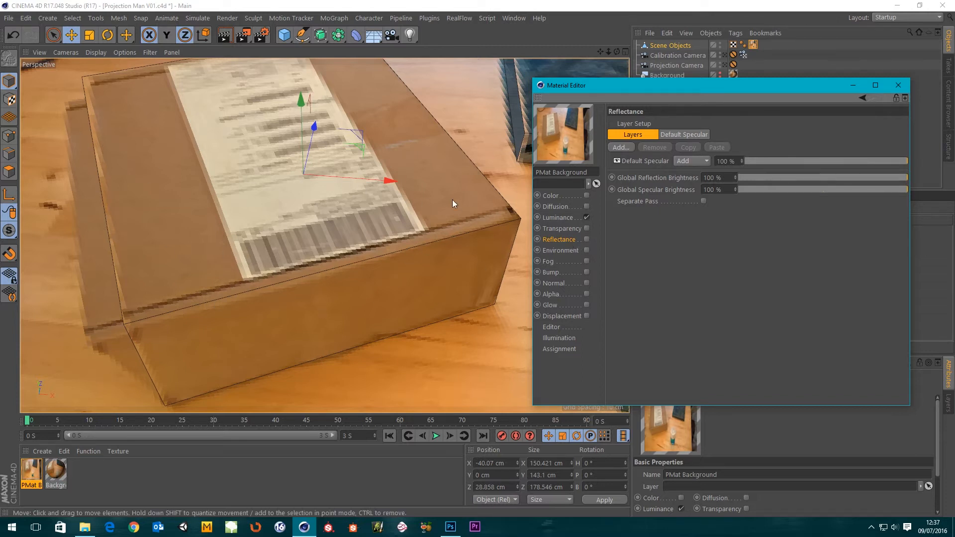
# - Set the PMat Background material's Texture Preview Size to 4096x4096 (64 MB) and close the material
pyautogui.click(548, 326)
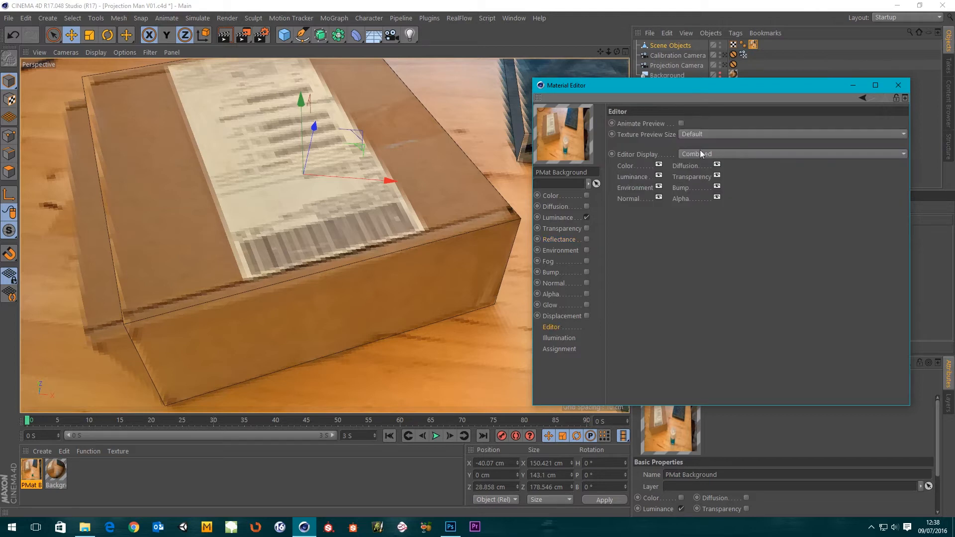
pyautogui.click(708, 132)
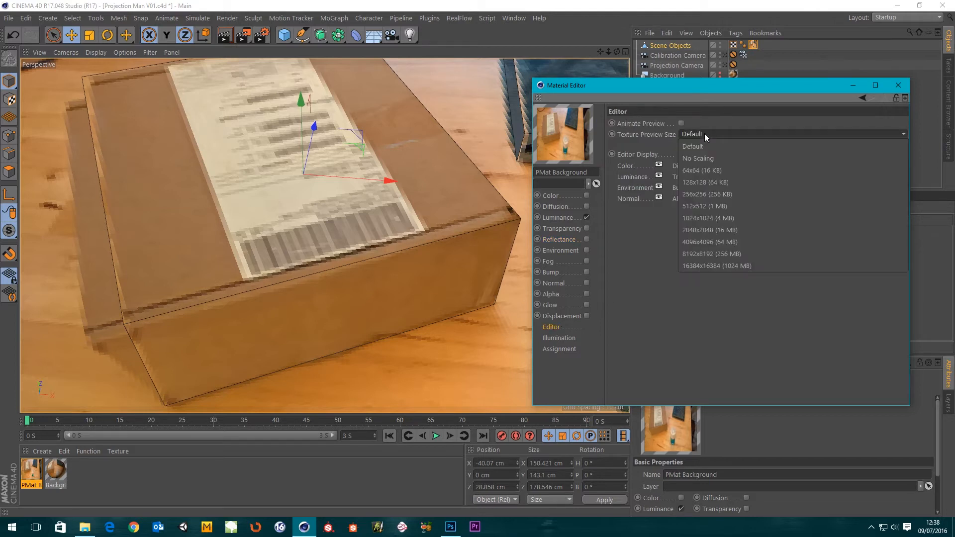
pyautogui.click(706, 228)
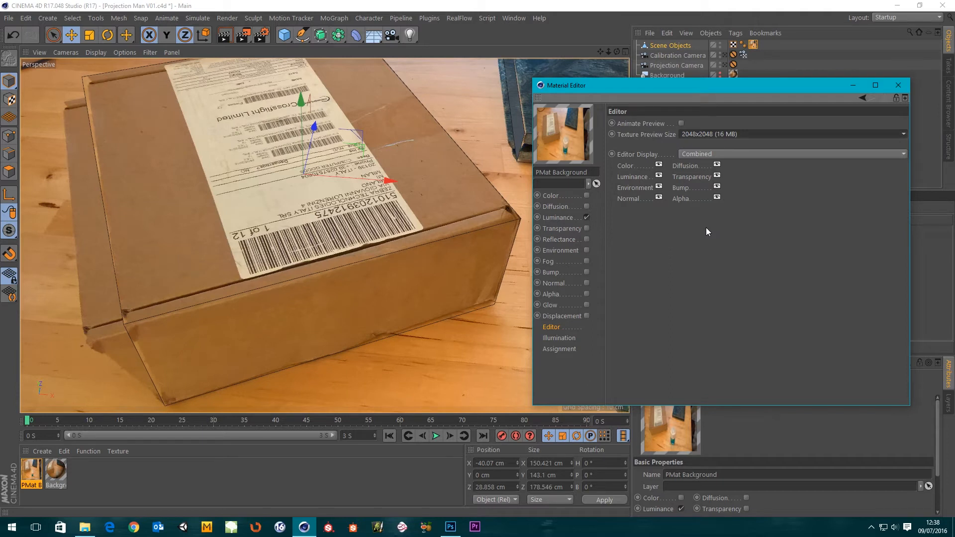
pyautogui.click(702, 133)
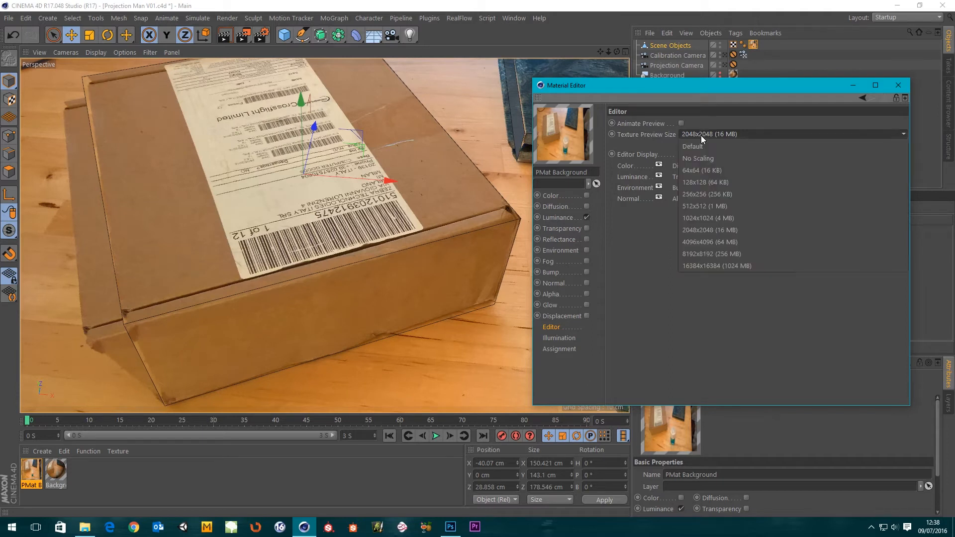
pyautogui.click(716, 243)
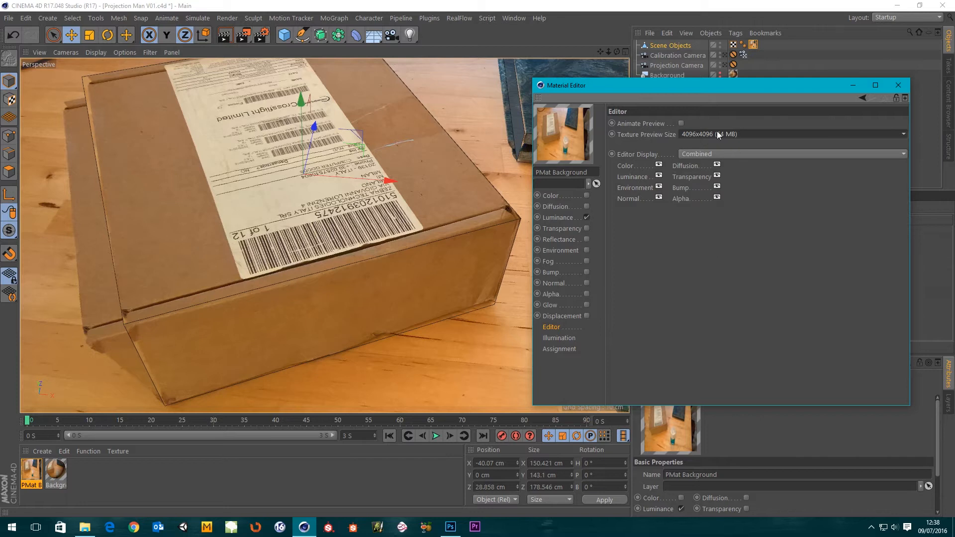
pyautogui.click(895, 85)
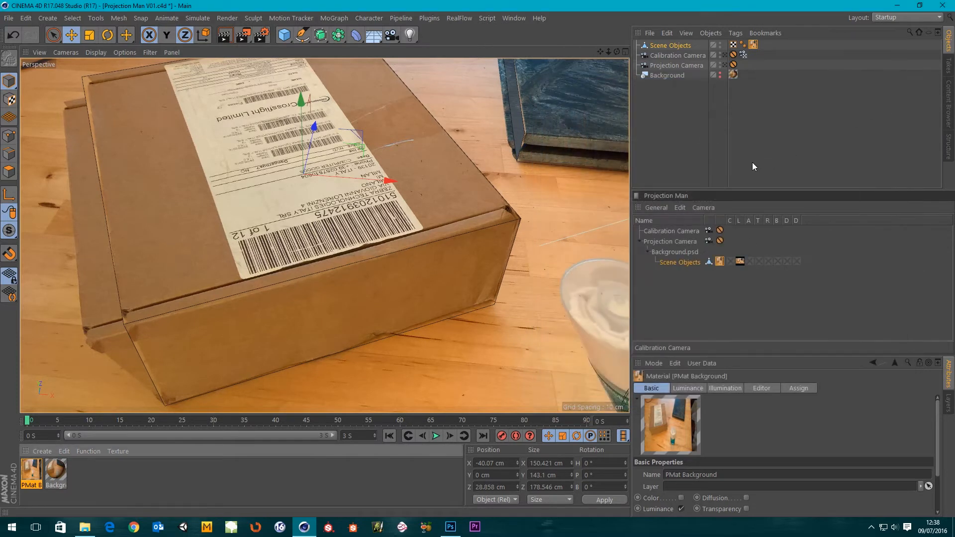
# - Look through the Projection Camera and compare the Gouraud Shading, Lines and Gouraud Shading (Lines) displays, ending on the last one
pyautogui.click(724, 66)
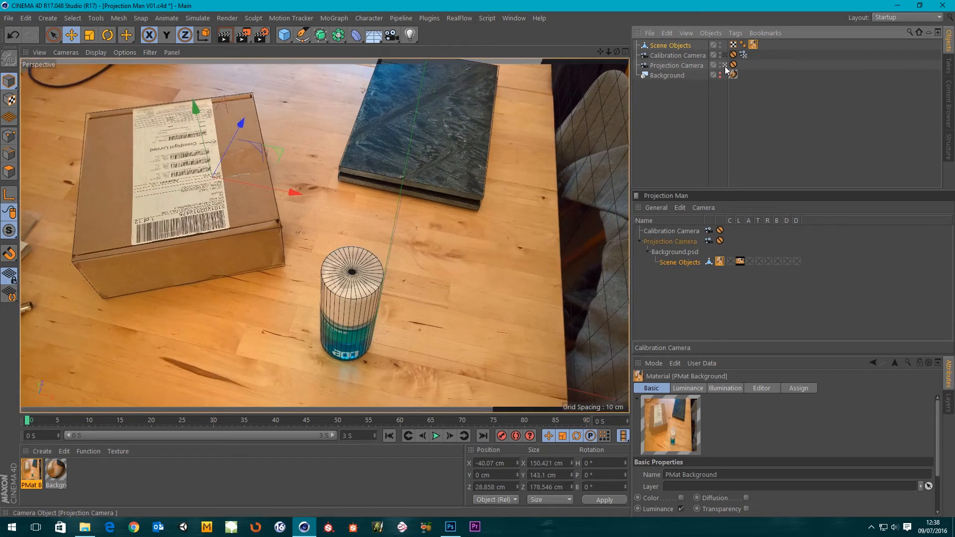
pyautogui.press('n')
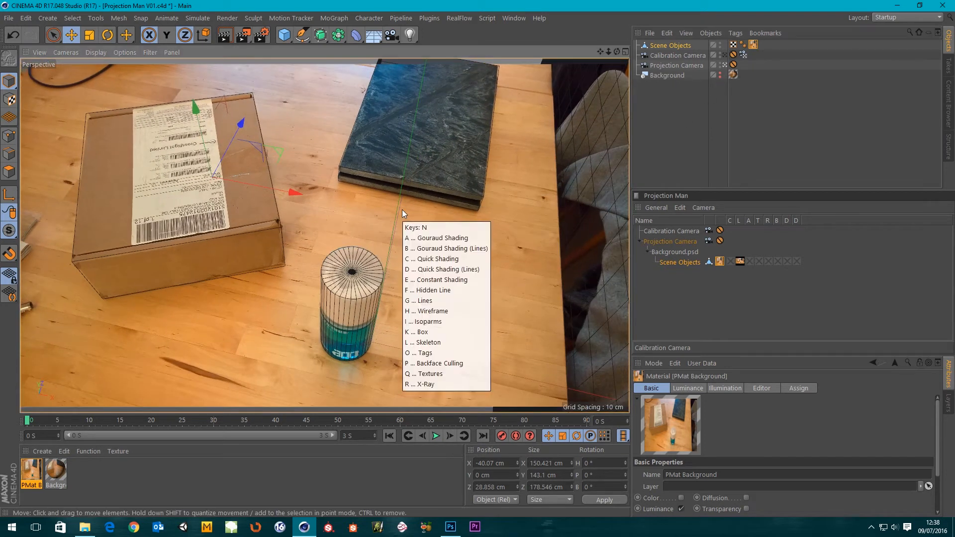
pyautogui.press('a')
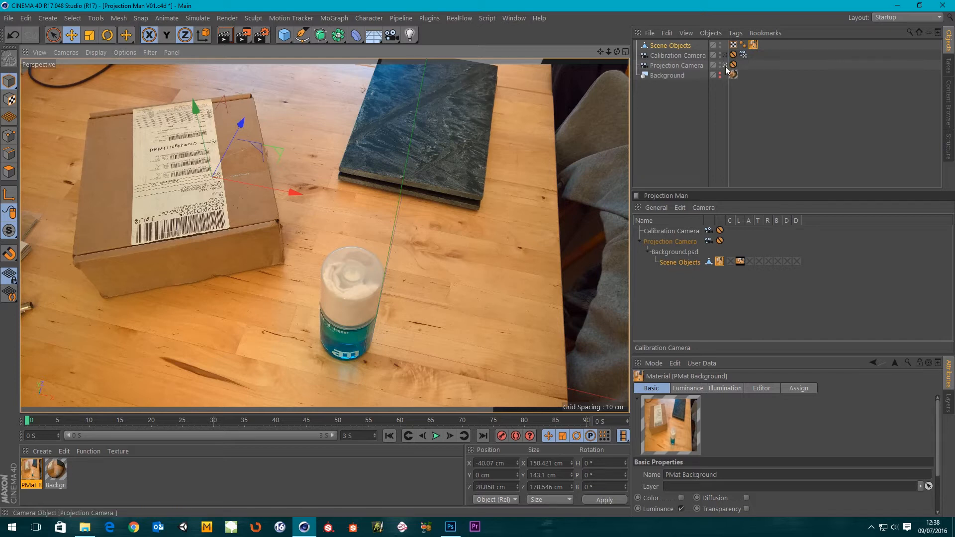
pyautogui.press('n')
pyautogui.press('g')
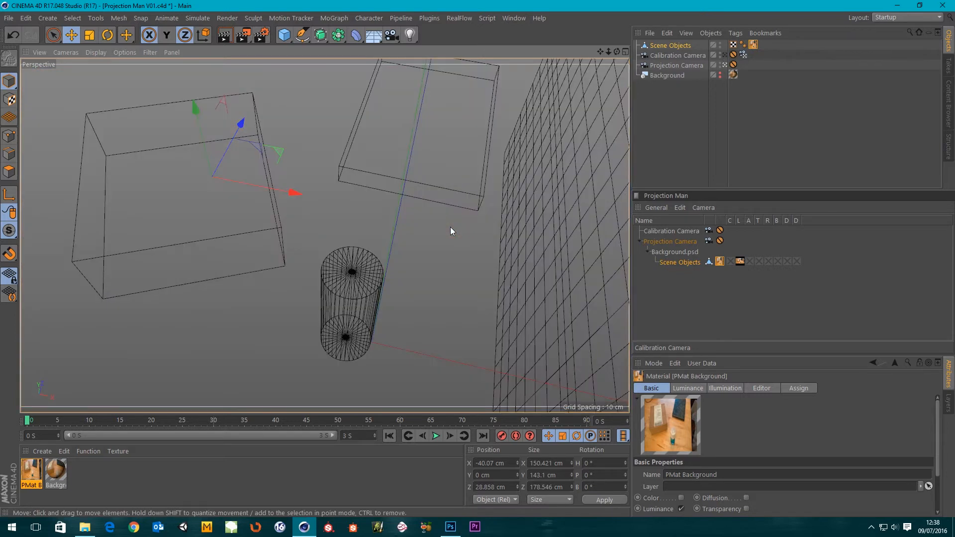
pyautogui.press('n')
pyautogui.press('b')
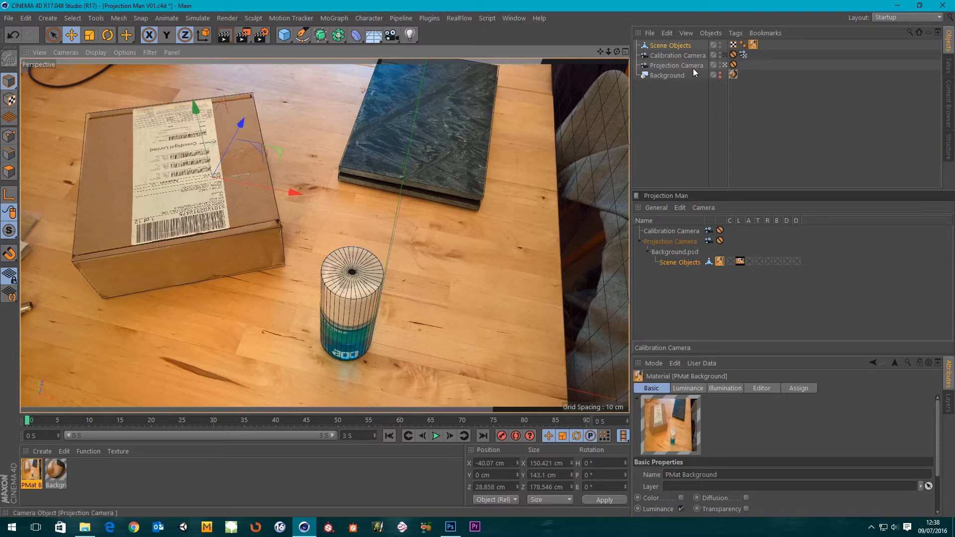
# - Duplicate the Projection Camera and delete the Protection tag from the copy
pyautogui.click(677, 65)
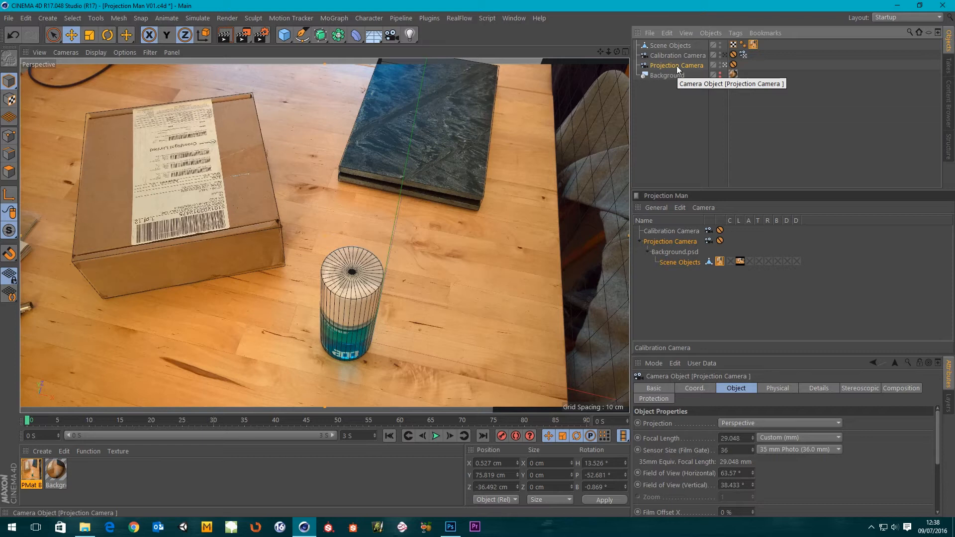
pyautogui.keyDown('ctrl'); pyautogui.moveTo(676, 65); pyautogui.dragTo(673, 70); pyautogui.keyUp('ctrl')
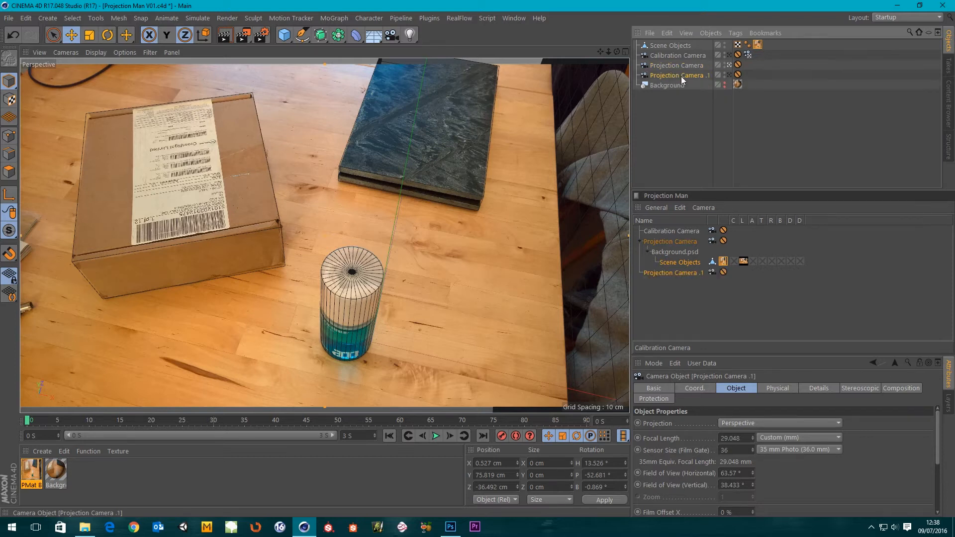
pyautogui.click(737, 74)
pyautogui.press('Delete')
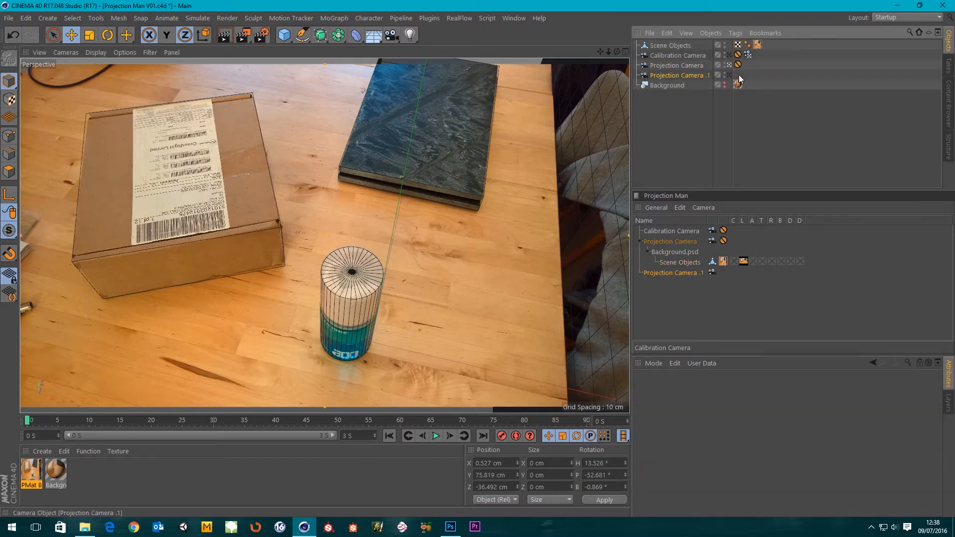
# - Rename the duplicated camera as Shot Camera and look through it
pyautogui.doubleClick(679, 75)
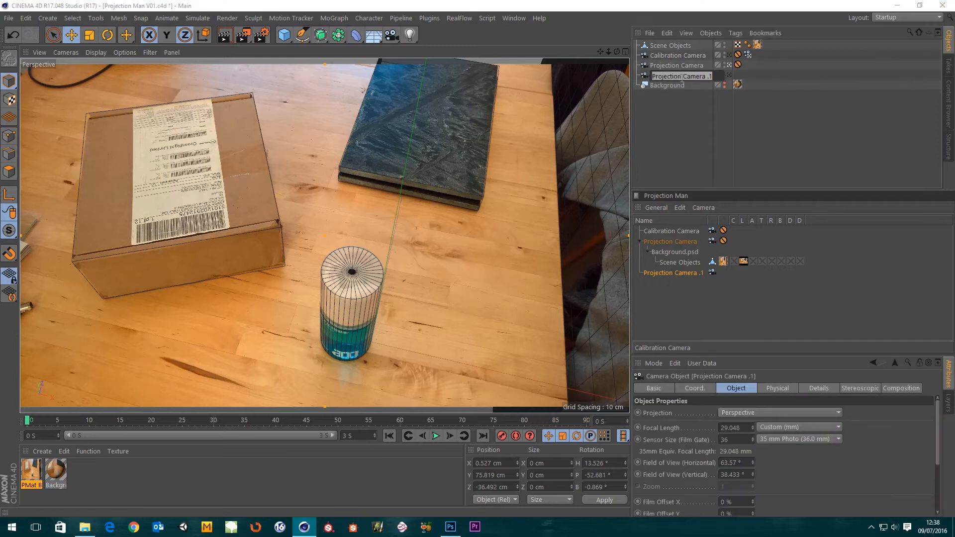
pyautogui.write('Shot')
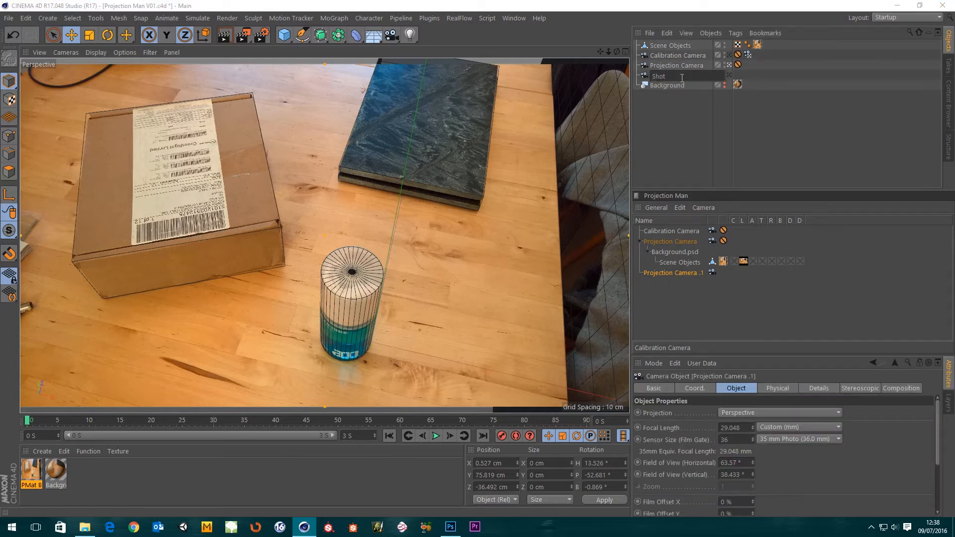
pyautogui.write(' Camera')
pyautogui.press('Return')
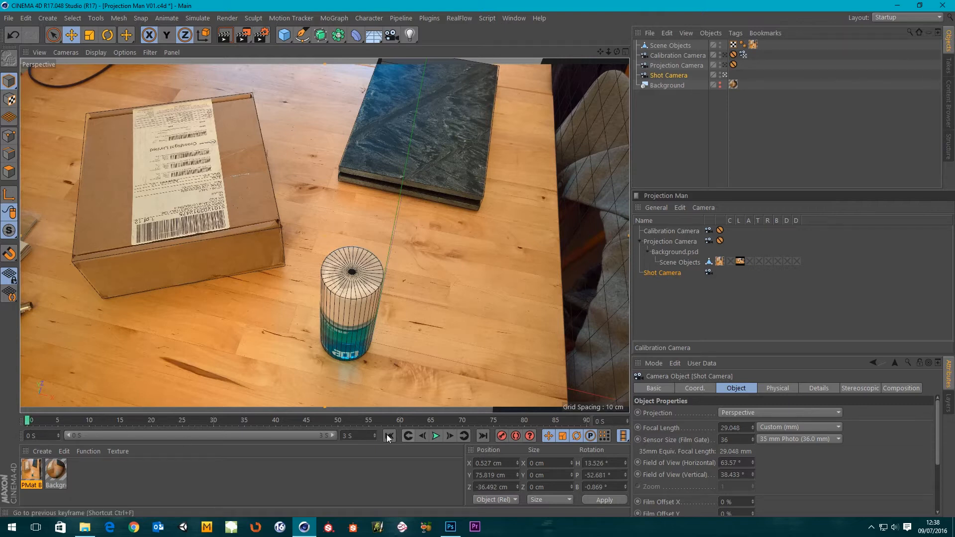
# - Set the animation's end time to 8 seconds and extend the preview range to the full length
pyautogui.click(356, 436)
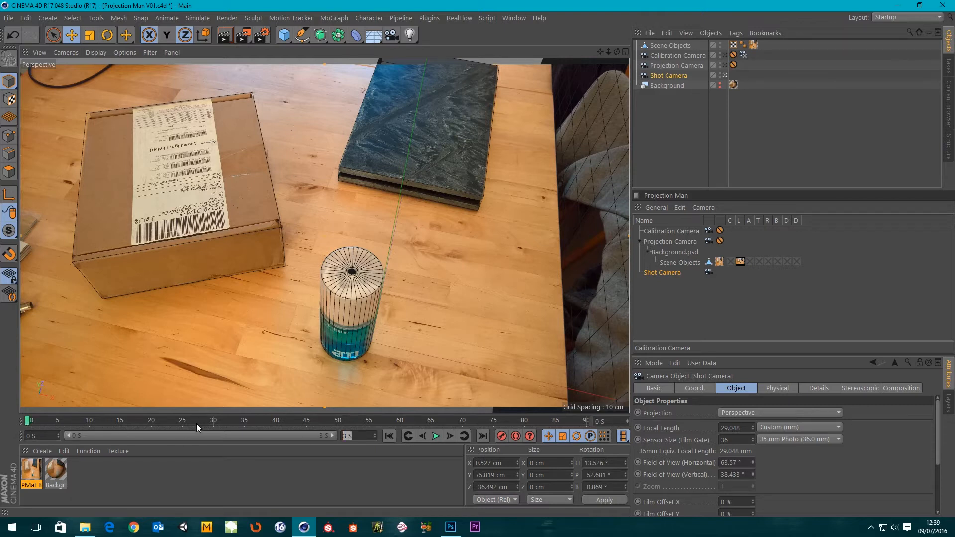
pyautogui.write('1')
pyautogui.press('BackSpace')
pyautogui.write('8')
pyautogui.press('Return')
pyautogui.doubleClick(175, 434)
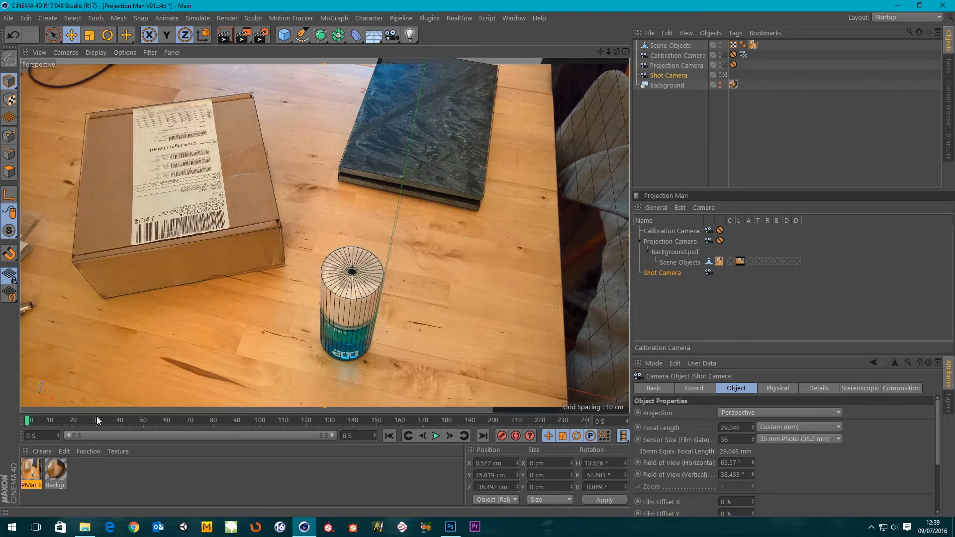
# - At 7 seconds, move the Shot Camera closer to the box and can, to about X -10, Y 53, Z -38 cm
pyautogui.moveTo(30, 421); pyautogui.dragTo(575, 417)
pyautogui.moveTo(514, 428); pyautogui.dragTo(517, 426)
pyautogui.click(661, 76)
pyautogui.scroll(3, 254, 350)
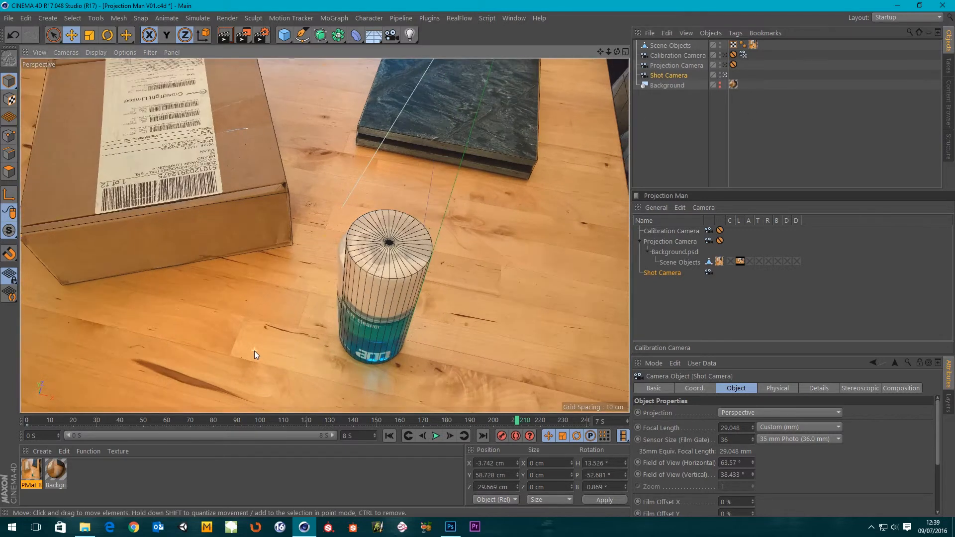
pyautogui.scroll(-6, 300, 338)
pyautogui.scroll(2, 304, 349)
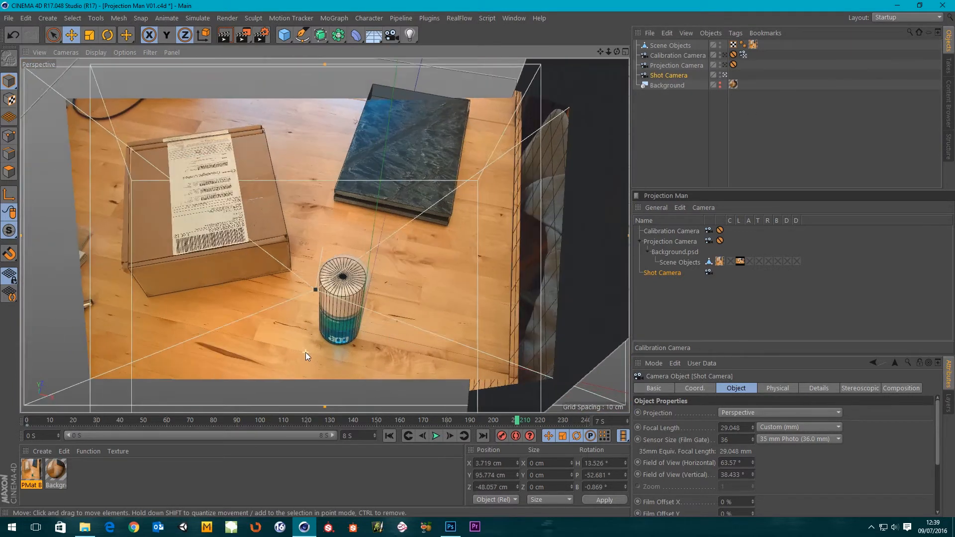
pyautogui.scroll(3, 305, 352)
pyautogui.keyDown('alt'); pyautogui.moveTo(359, 267); pyautogui.dragTo(391, 270); pyautogui.keyUp('alt')
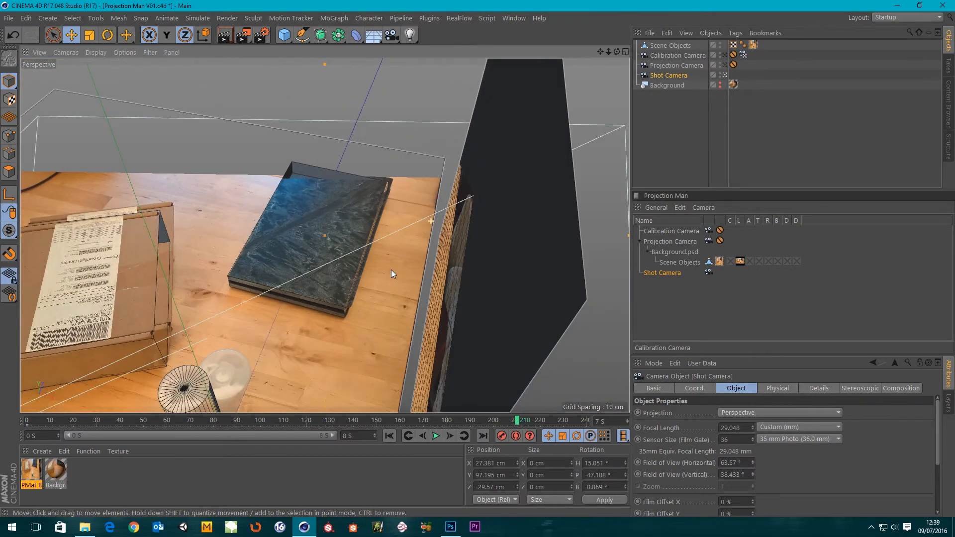
pyautogui.keyDown('alt'); pyautogui.moveTo(270, 303); pyautogui.dragTo(485, 214, button='middle'); pyautogui.keyUp('alt')
pyautogui.scroll(-1, 480, 216)
pyautogui.scroll(4, 394, 270)
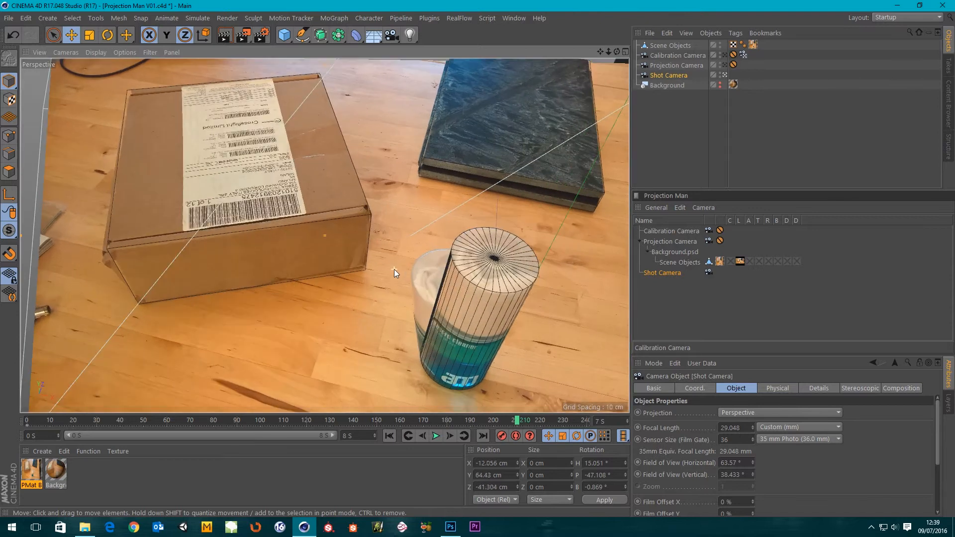
pyautogui.keyDown('alt'); pyautogui.moveTo(372, 318); pyautogui.dragTo(365, 276, button='middle'); pyautogui.keyUp('alt')
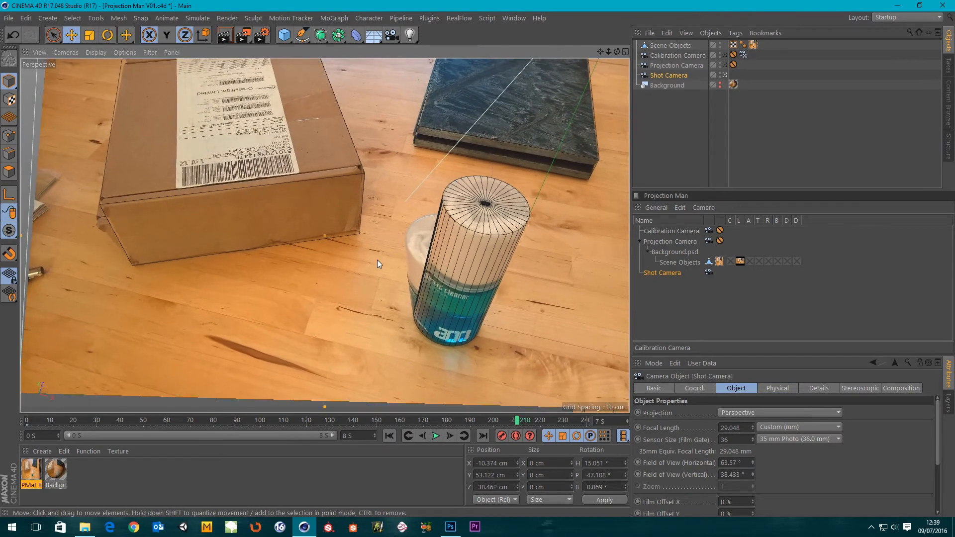
# - Orbit and move the Shot Camera closer to the box and can, to about X -26, Y 44, Z -23 cm, and record its keyframe at 7 seconds
pyautogui.scroll(2, 380, 253)
pyautogui.keyDown('alt'); pyautogui.moveTo(381, 232); pyautogui.dragTo(449, 273); pyautogui.keyUp('alt')
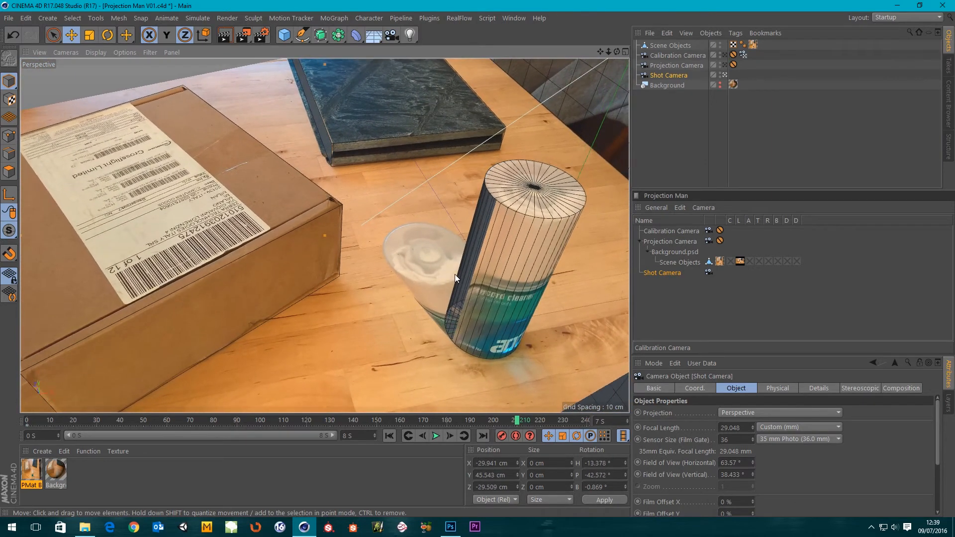
pyautogui.keyDown('alt'); pyautogui.moveTo(455, 274); pyautogui.dragTo(482, 291, button='middle'); pyautogui.keyUp('alt')
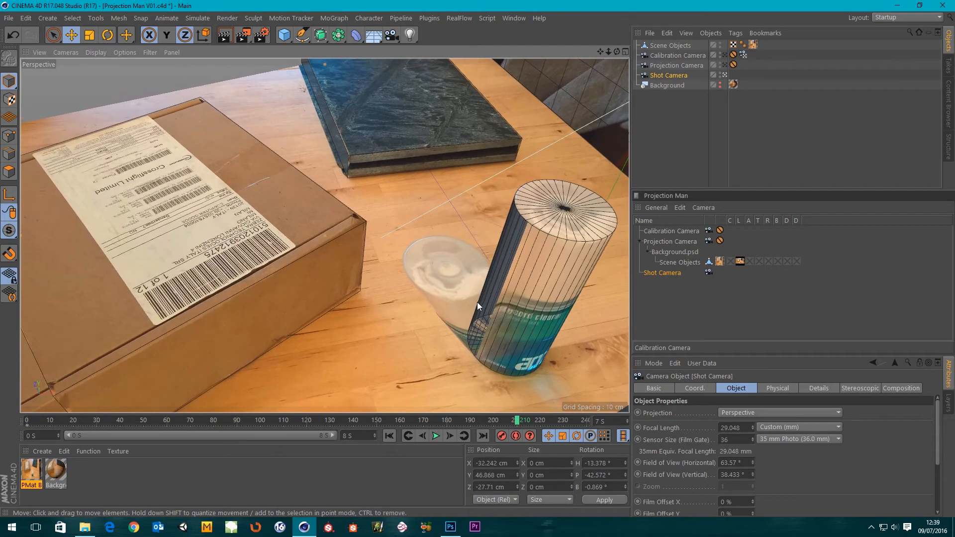
pyautogui.keyDown('alt'); pyautogui.moveTo(477, 303); pyautogui.dragTo(462, 328, button='right'); pyautogui.keyUp('alt')
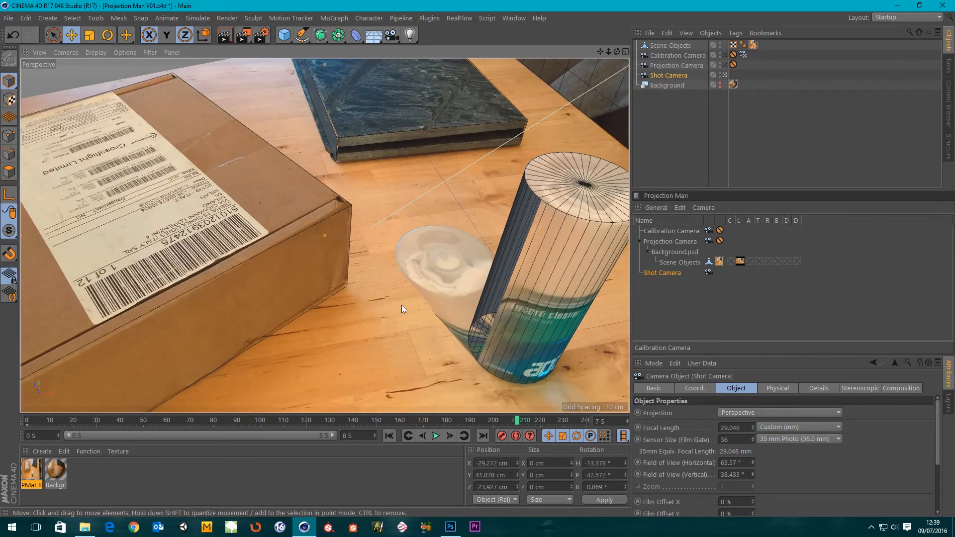
pyautogui.keyDown('alt'); pyautogui.moveTo(401, 307); pyautogui.dragTo(392, 309); pyautogui.keyUp('alt')
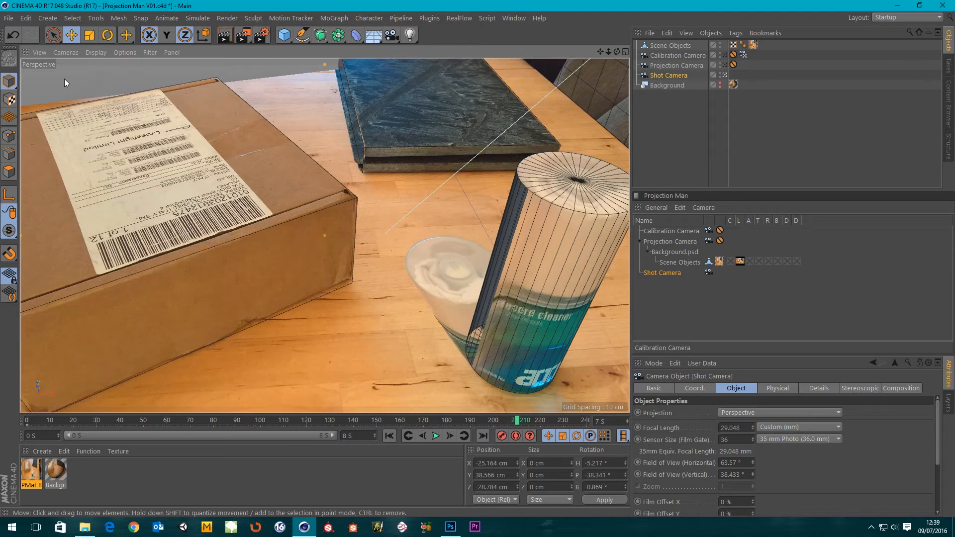
pyautogui.scroll(-6, 490, 207)
pyautogui.keyDown('alt'); pyautogui.moveTo(439, 234); pyautogui.dragTo(422, 264); pyautogui.keyUp('alt')
pyautogui.scroll(6, 425, 269)
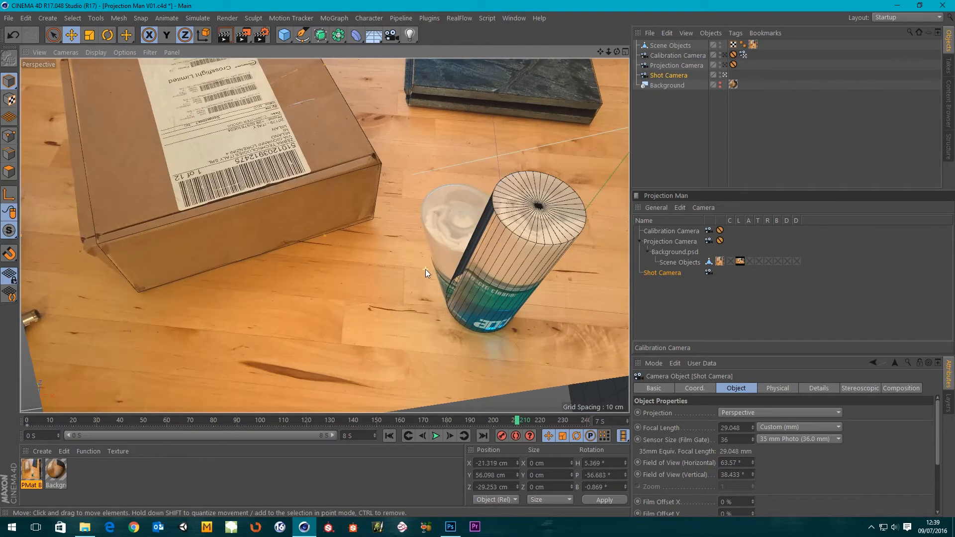
pyautogui.keyDown('alt'); pyautogui.moveTo(395, 218); pyautogui.dragTo(429, 250); pyautogui.keyUp('alt')
pyautogui.keyDown('alt'); pyautogui.moveTo(429, 249); pyautogui.dragTo(408, 236, button='middle'); pyautogui.keyUp('alt')
pyautogui.scroll(2, 407, 236)
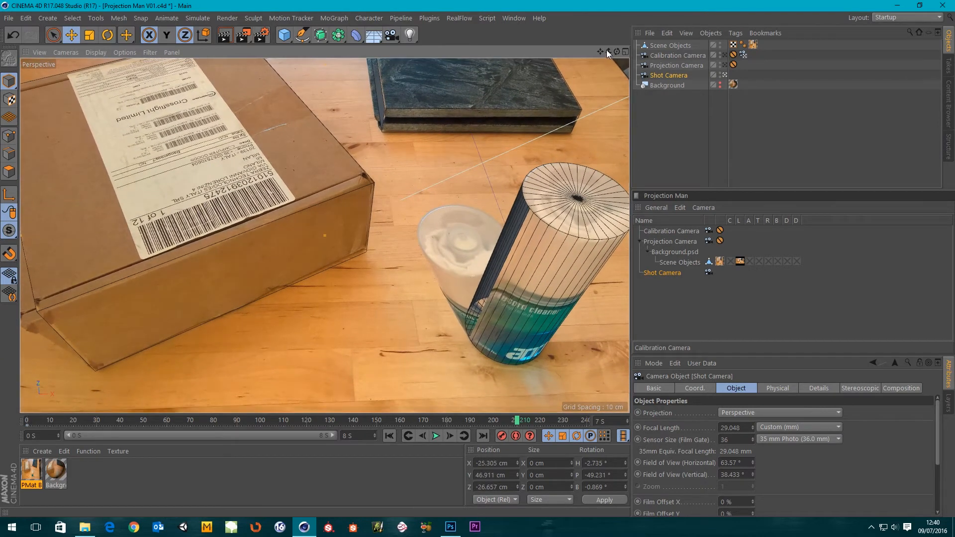
pyautogui.moveTo(608, 52); pyautogui.dragTo(614, 52)
pyautogui.keyDown('alt'); pyautogui.moveTo(498, 210); pyautogui.dragTo(504, 215, button='middle'); pyautogui.keyUp('alt')
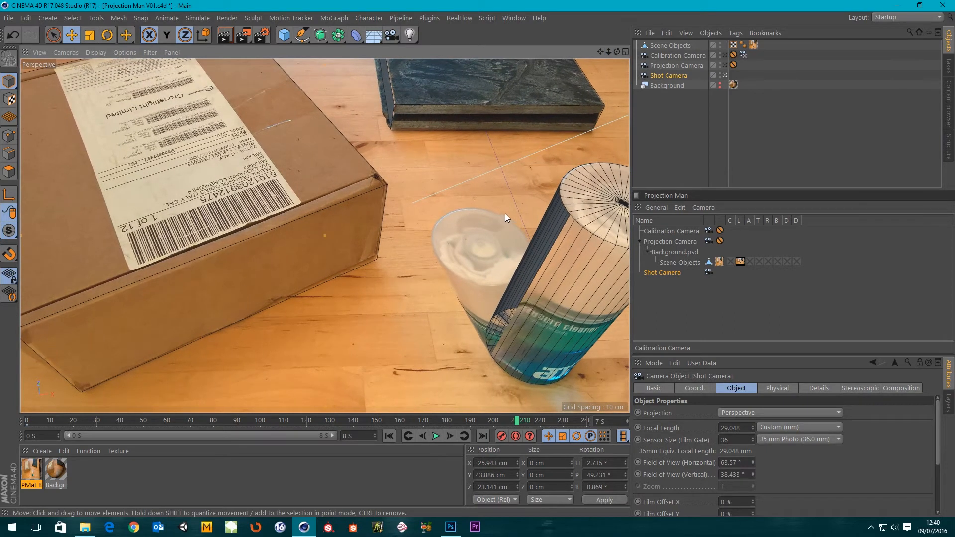
pyautogui.click(502, 434)
# - Play the camera move from the start of the animation and scrub through the remaining frames to 8 seconds
pyautogui.moveTo(518, 421); pyautogui.dragTo(6, 422)
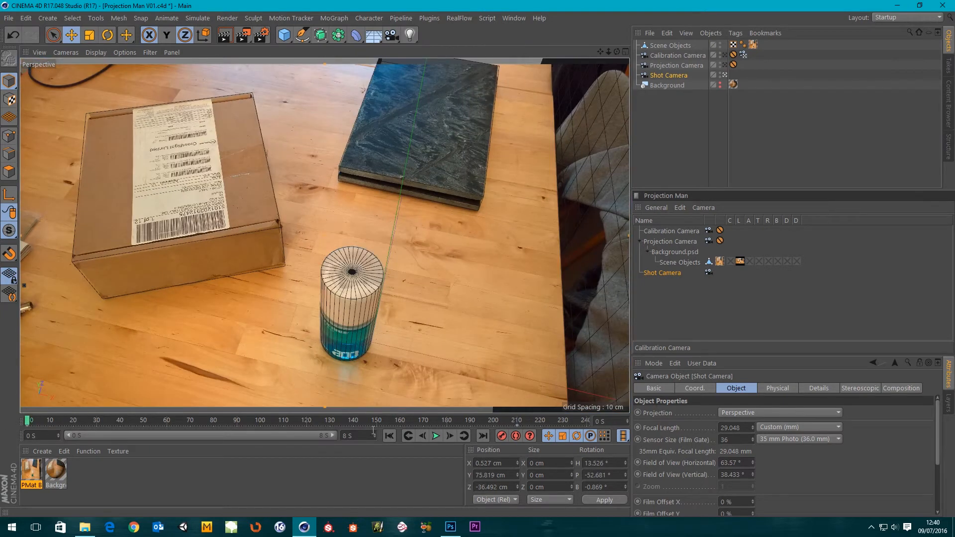
pyautogui.click(438, 435)
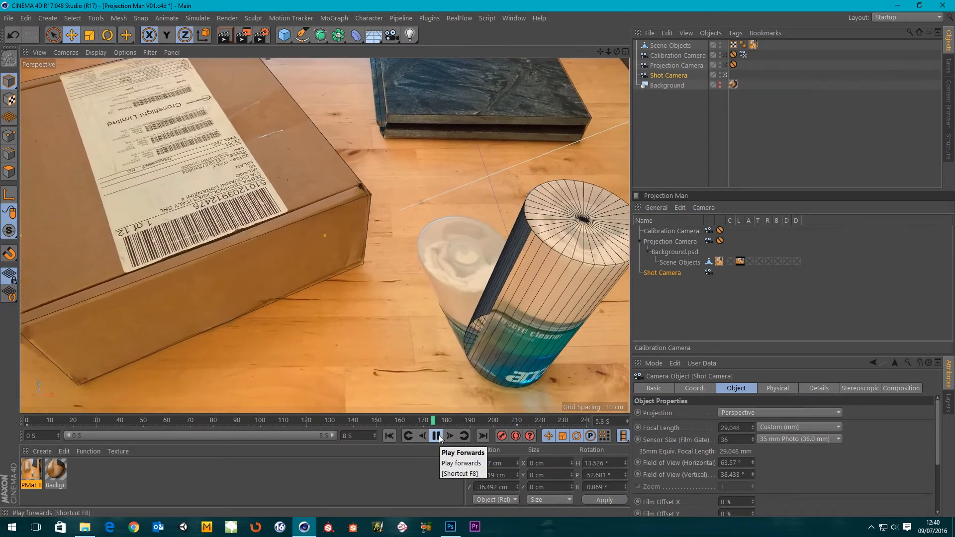
pyautogui.click(437, 436)
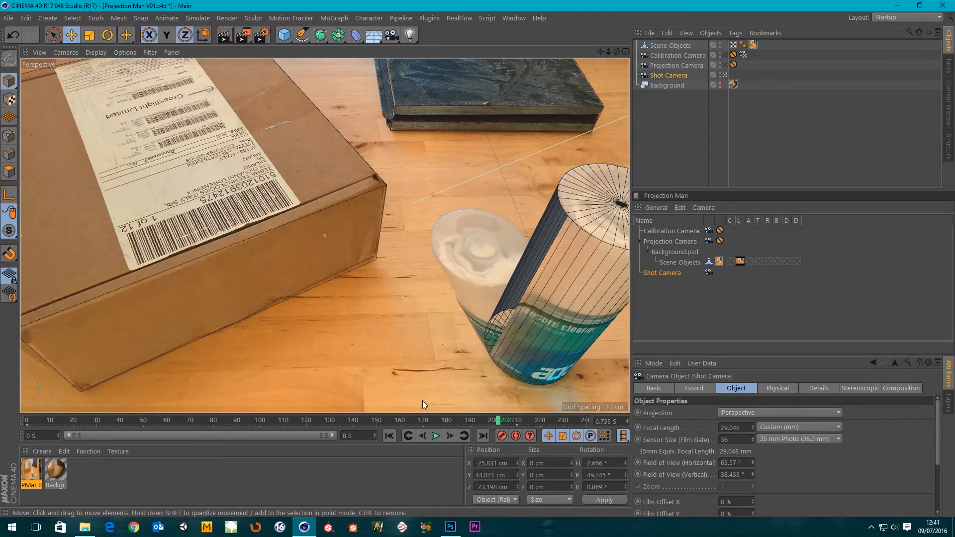
pyautogui.moveTo(499, 422); pyautogui.dragTo(596, 416)
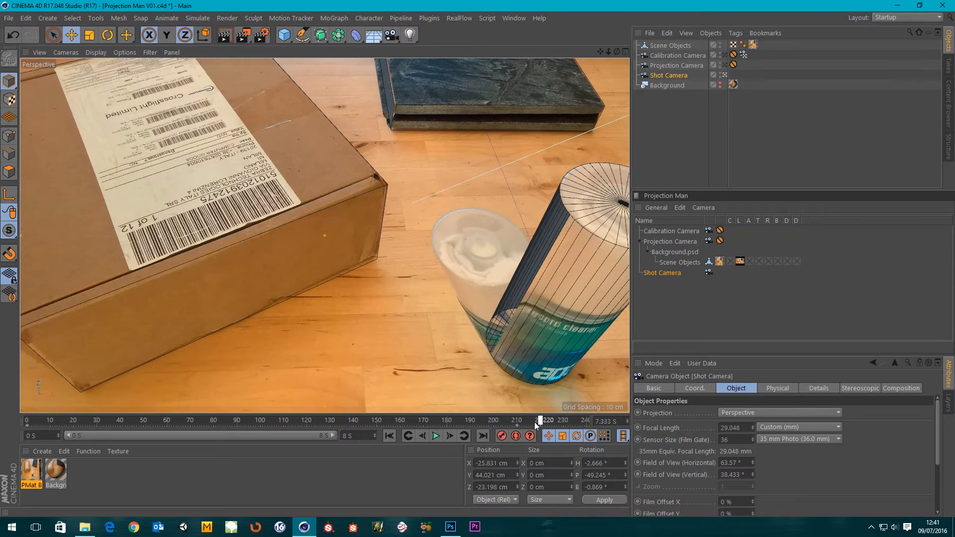
pyautogui.moveTo(534, 422); pyautogui.dragTo(612, 422)
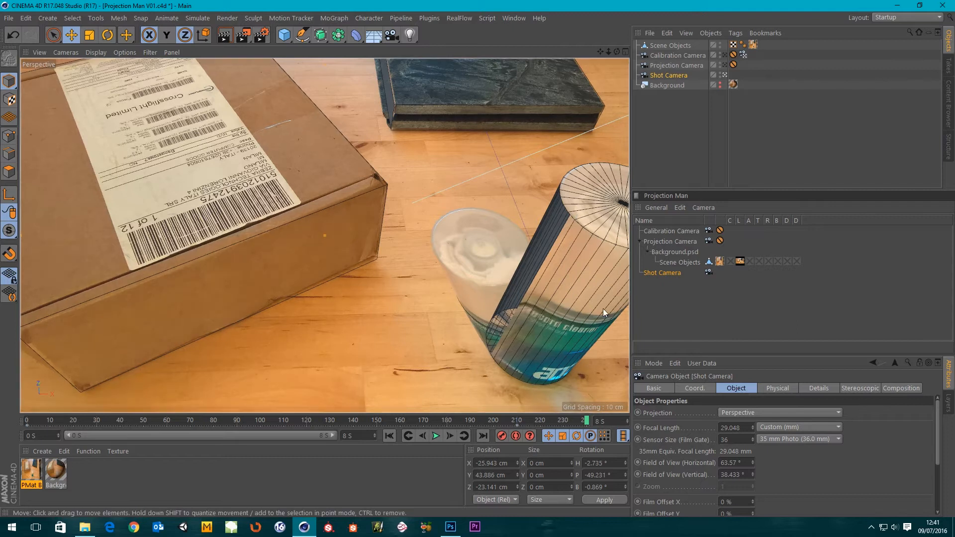
pyautogui.click(664, 274)
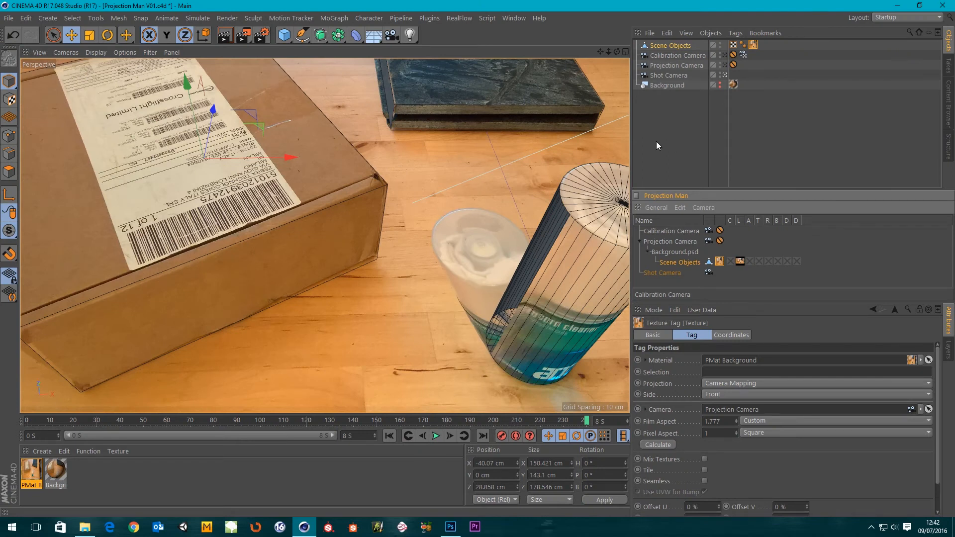
pyautogui.click(679, 145)
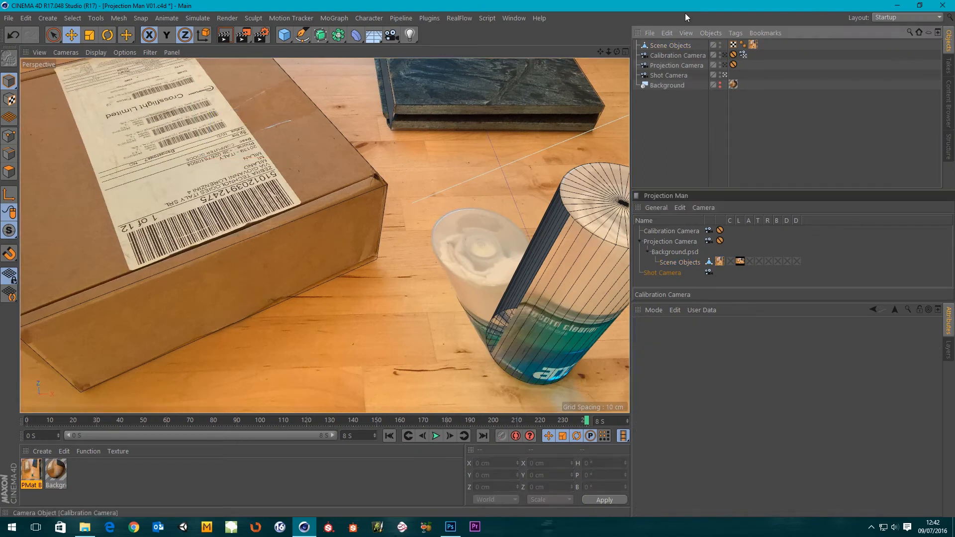
pyautogui.click(669, 47)
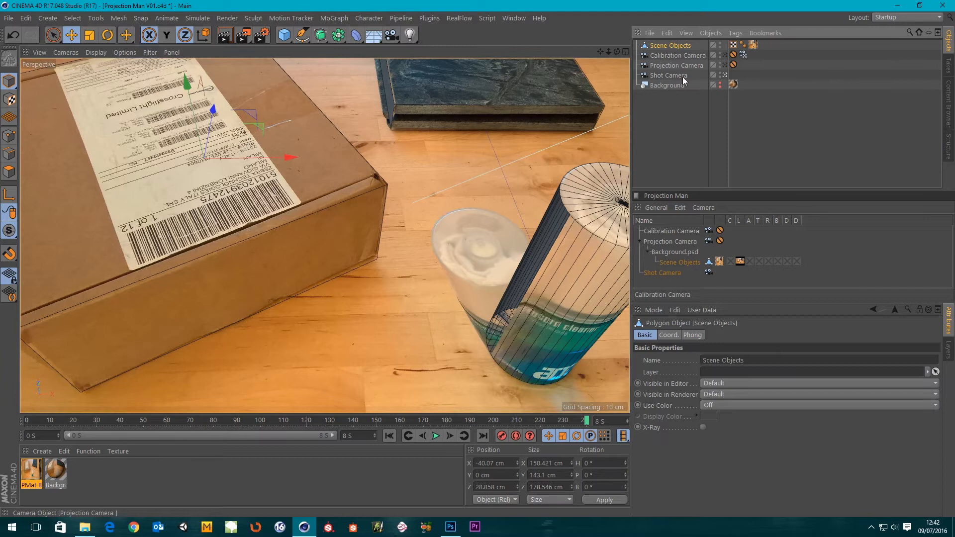
pyautogui.click(662, 168)
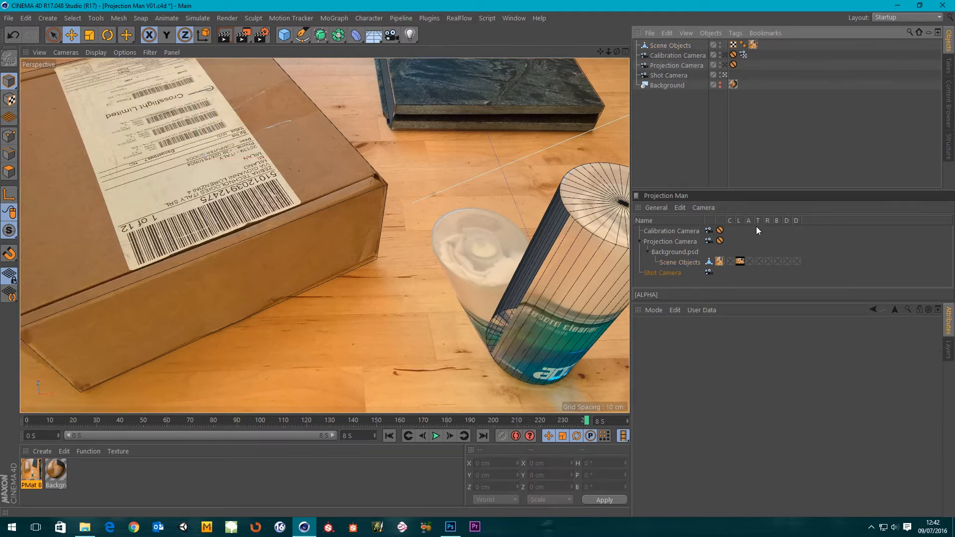
# - Try the Back and Both side options on the Scene Objects' texture tag and return Side to Front
pyautogui.click(677, 261)
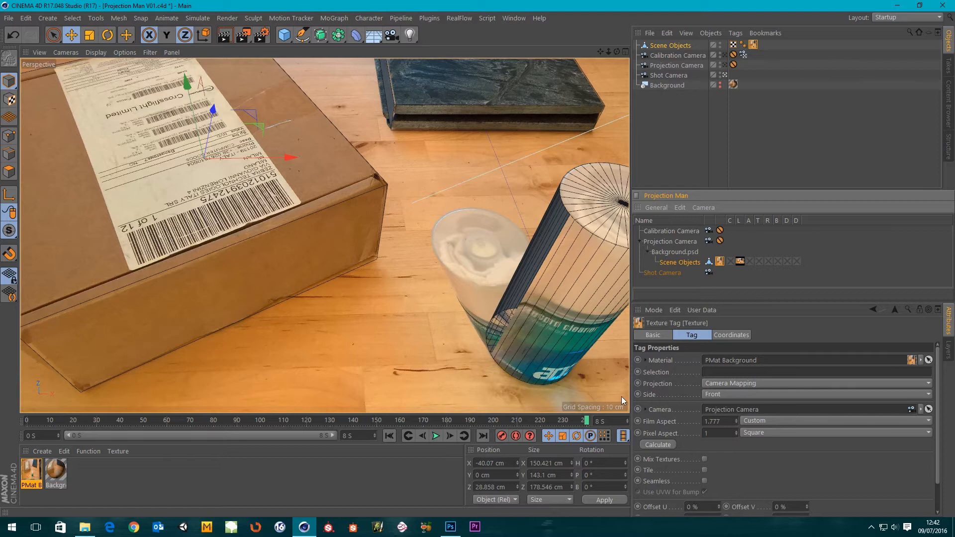
pyautogui.click(714, 396)
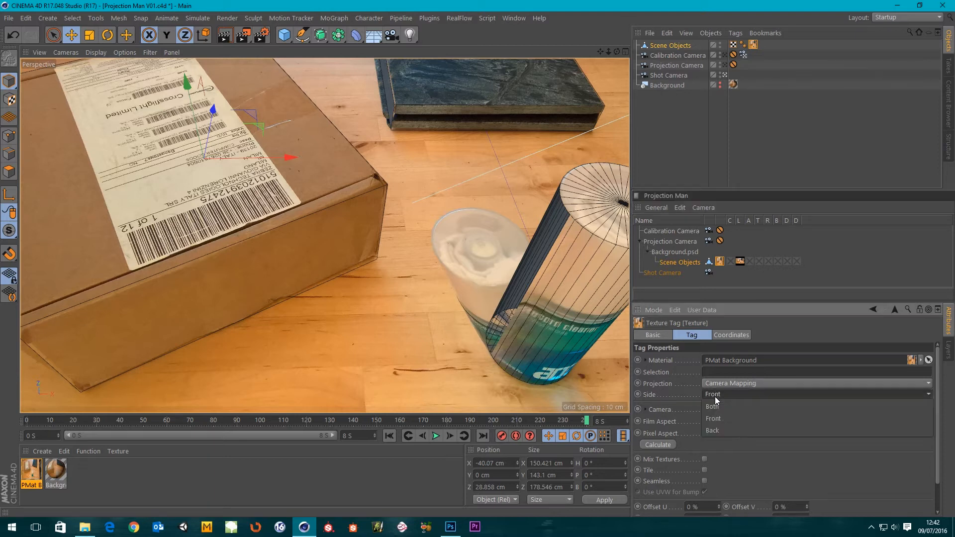
pyautogui.click(713, 431)
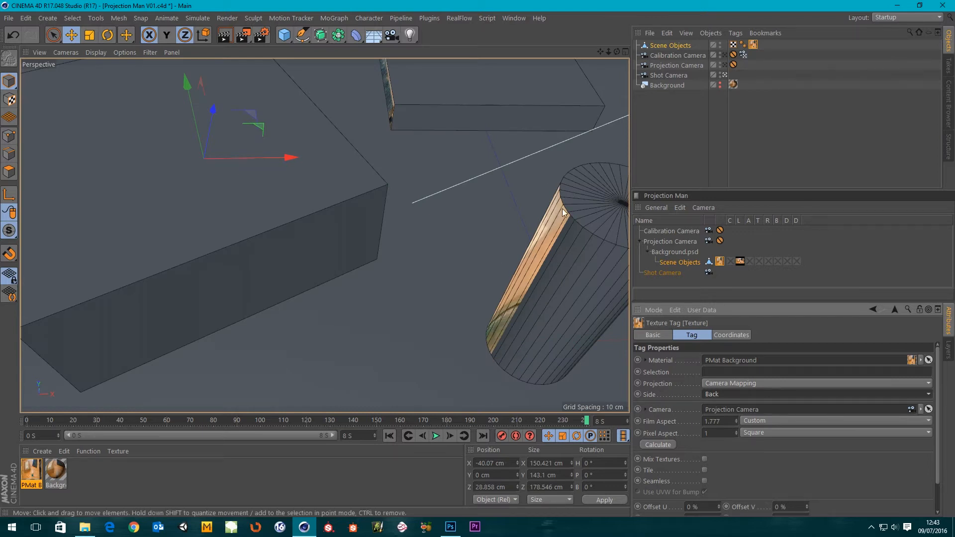
pyautogui.click(727, 394)
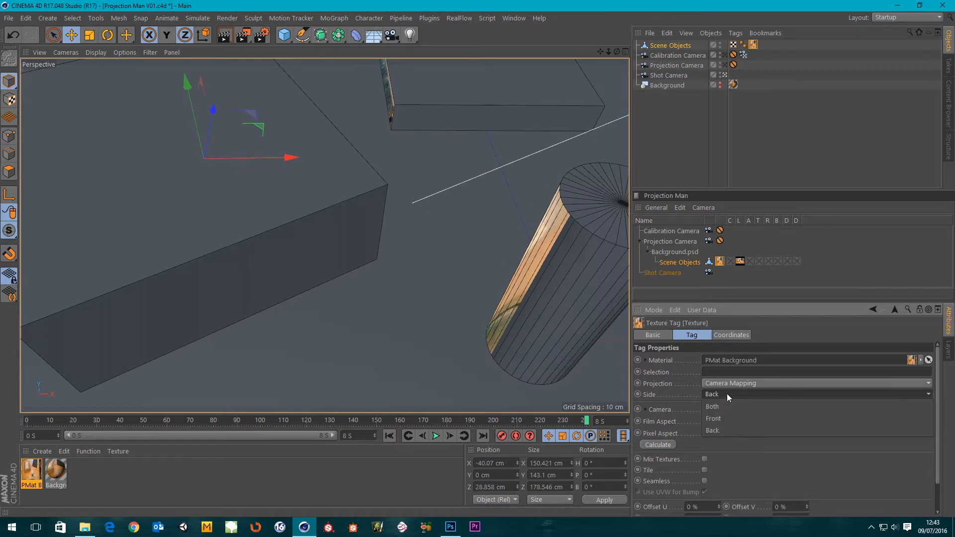
pyautogui.click(715, 405)
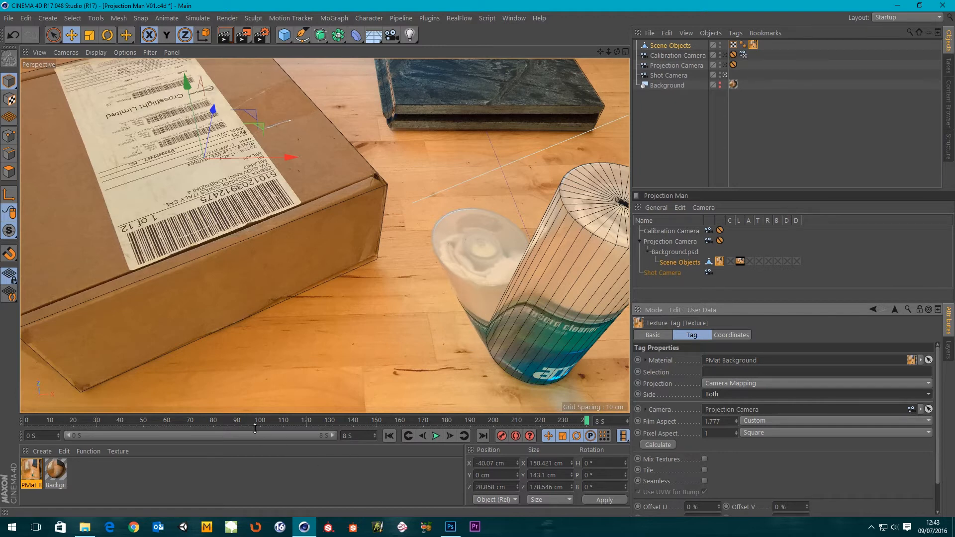
pyautogui.click(718, 395)
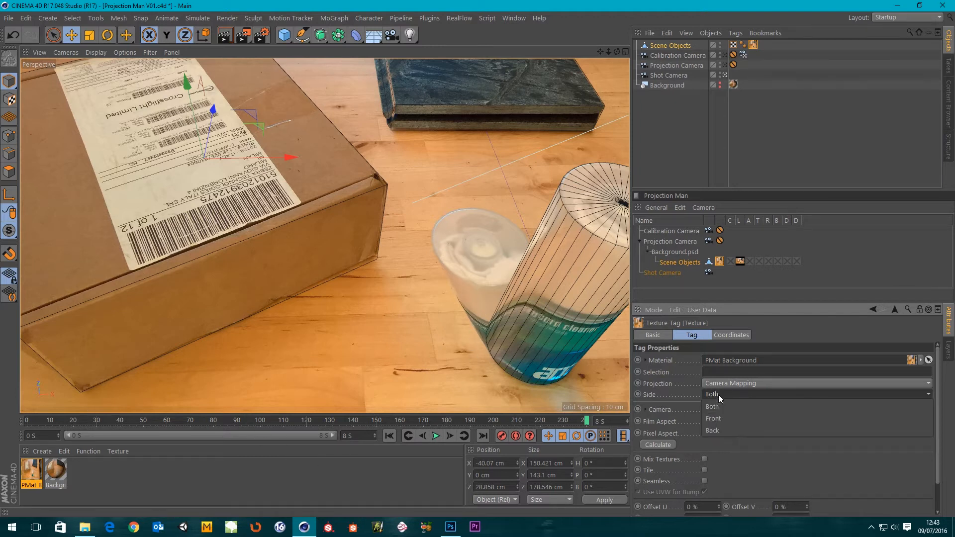
pyautogui.click(714, 420)
pyautogui.click(720, 392)
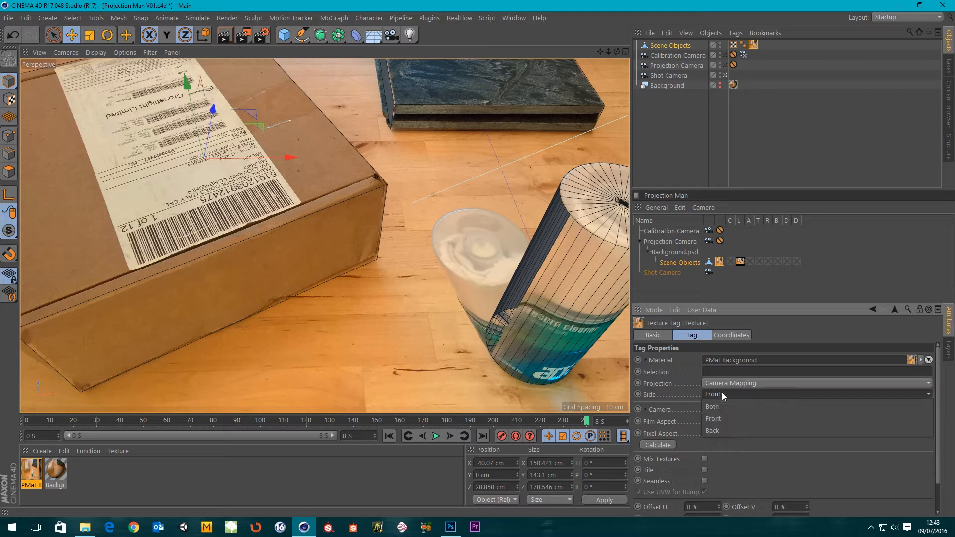
pyautogui.click(719, 419)
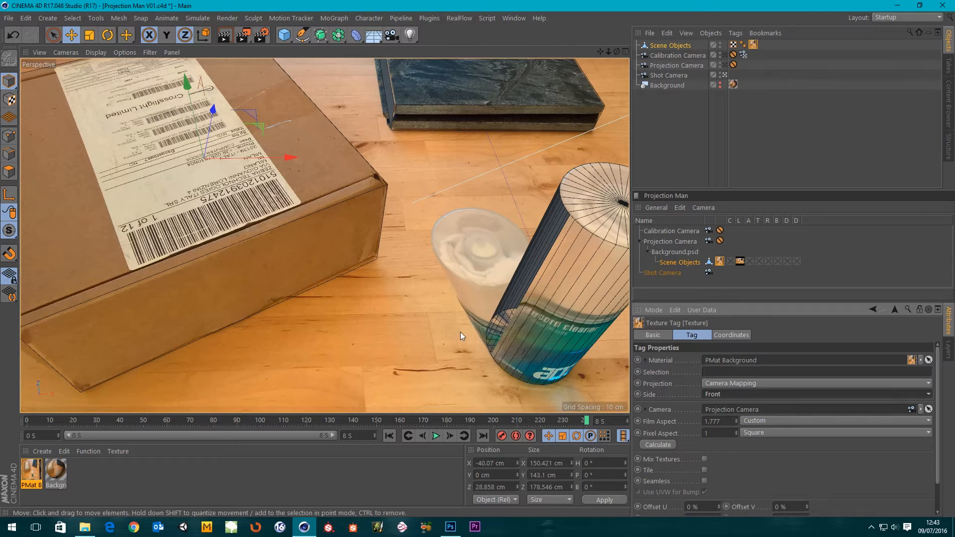
# - Compare the Back and Both sides of the camera-mapped PMat Background texture once more, ending on Front
pyautogui.click(726, 393)
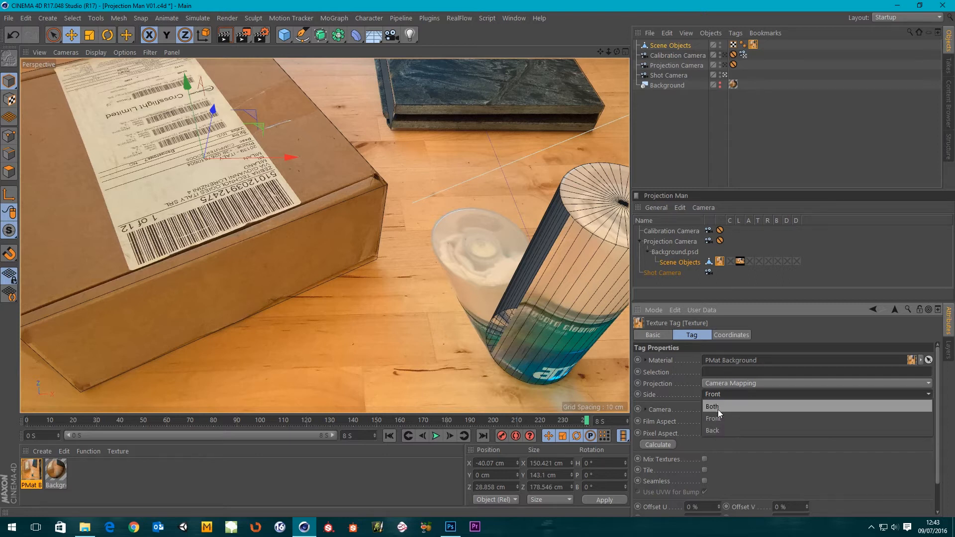
pyautogui.click(720, 429)
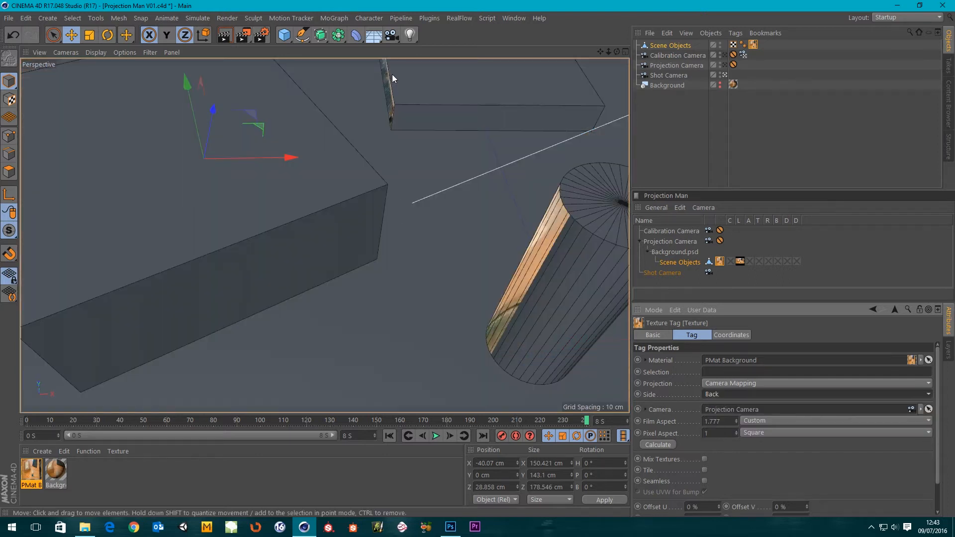
pyautogui.click(745, 394)
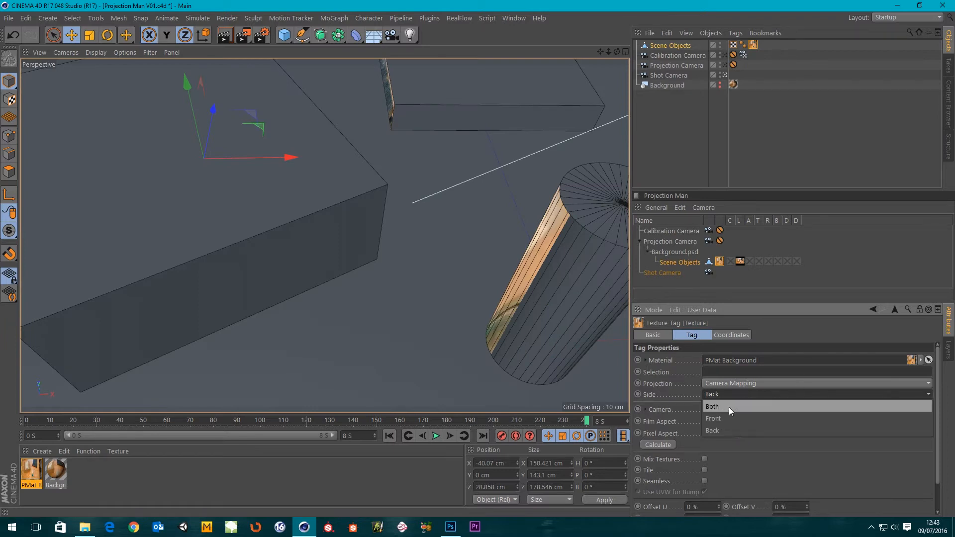
pyautogui.click(721, 416)
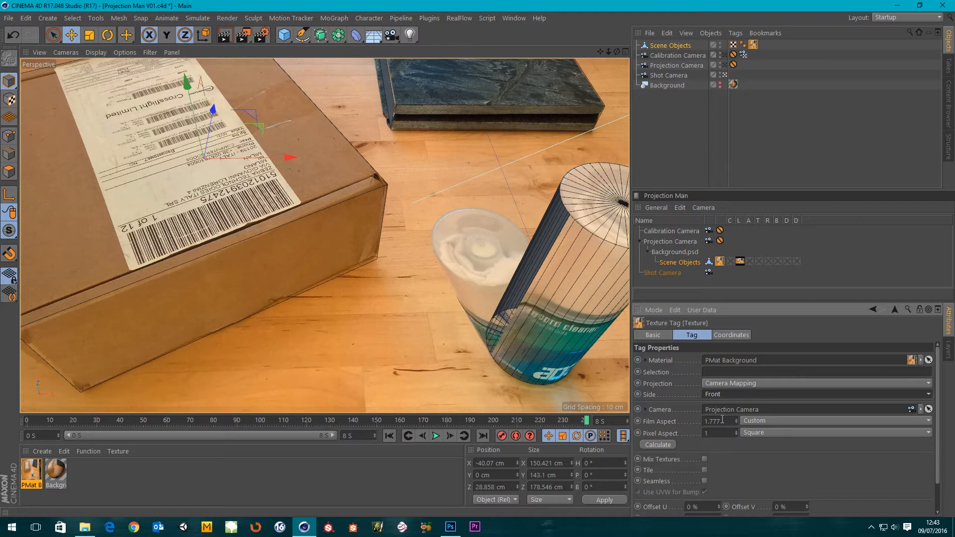
pyautogui.click(735, 396)
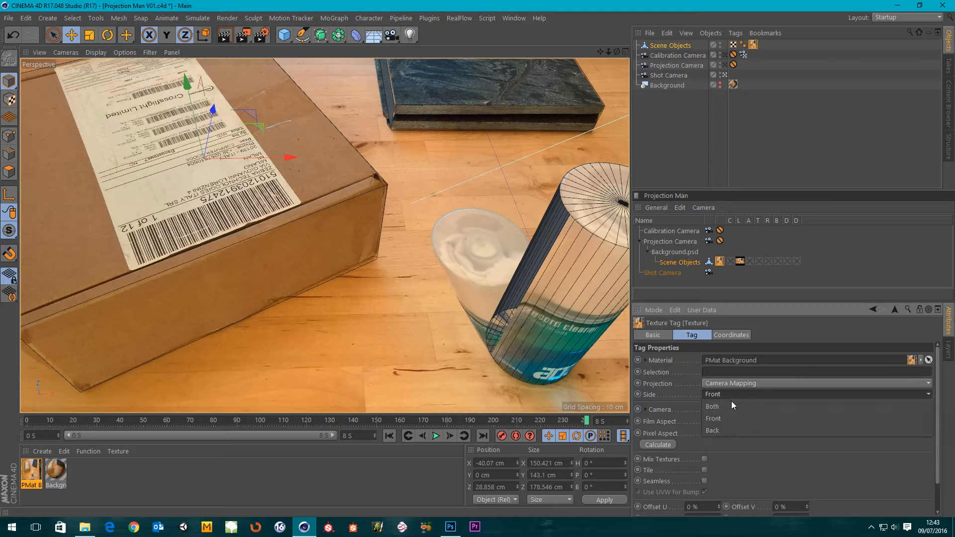
pyautogui.click(731, 403)
pyautogui.click(725, 396)
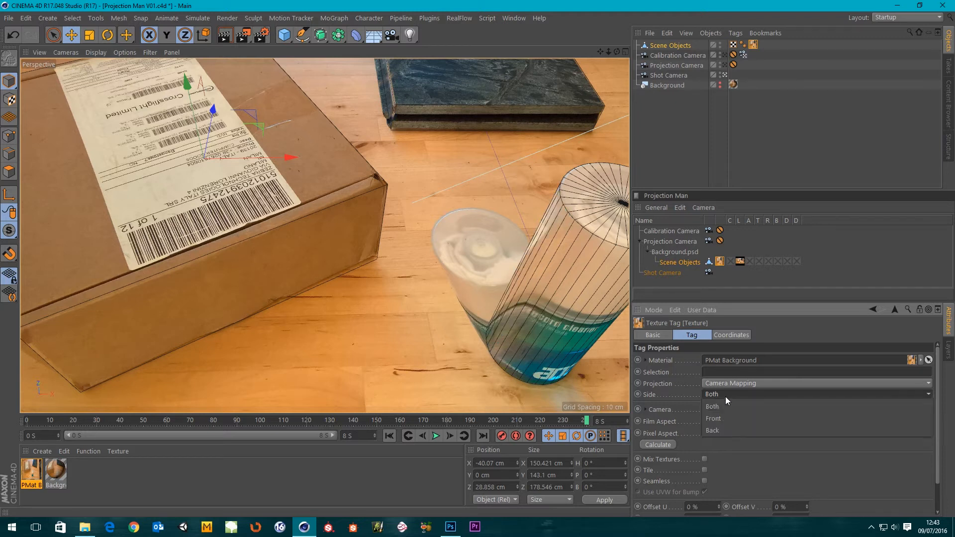
pyautogui.click(717, 417)
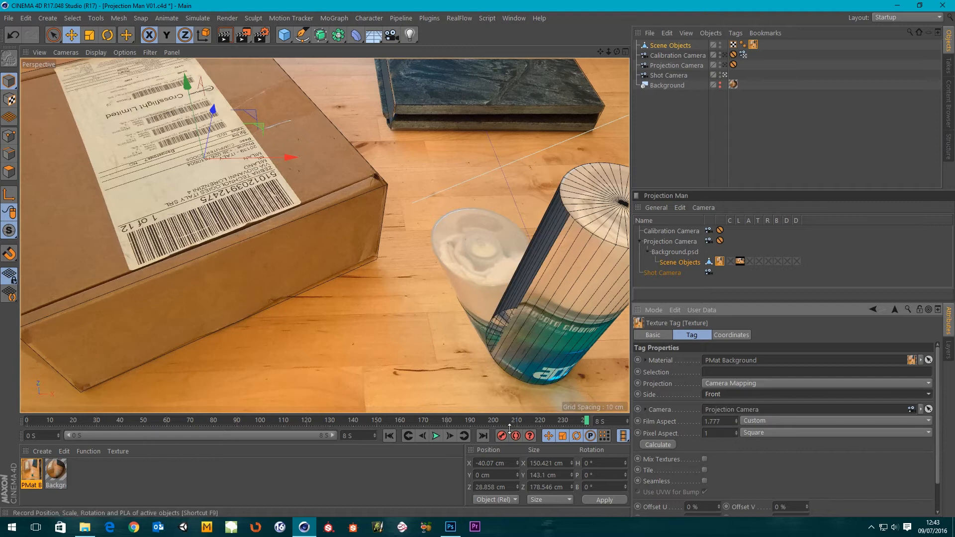
# - Duplicate the Shot Camera in the Object Manager and rename the copy Coverage Camera
pyautogui.moveTo(587, 421); pyautogui.dragTo(636, 432)
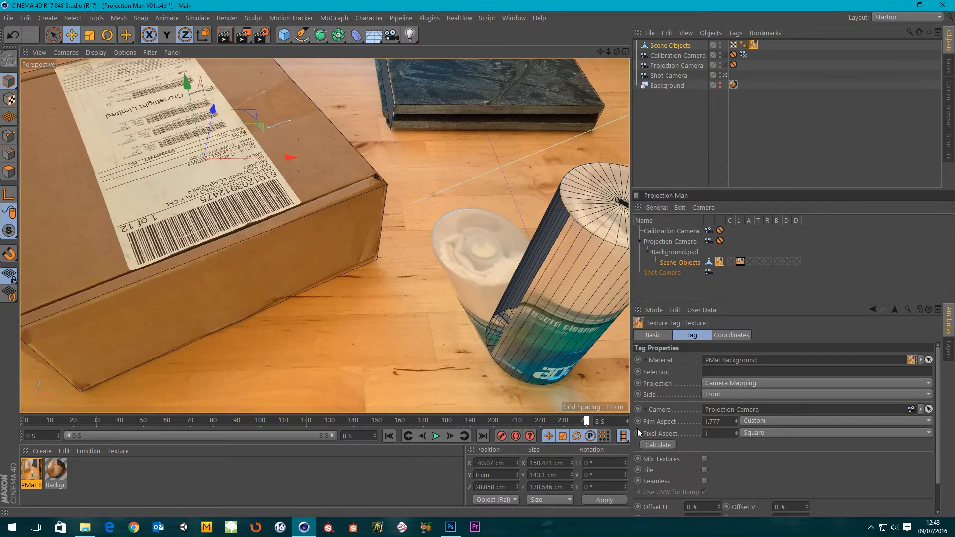
pyautogui.click(664, 74)
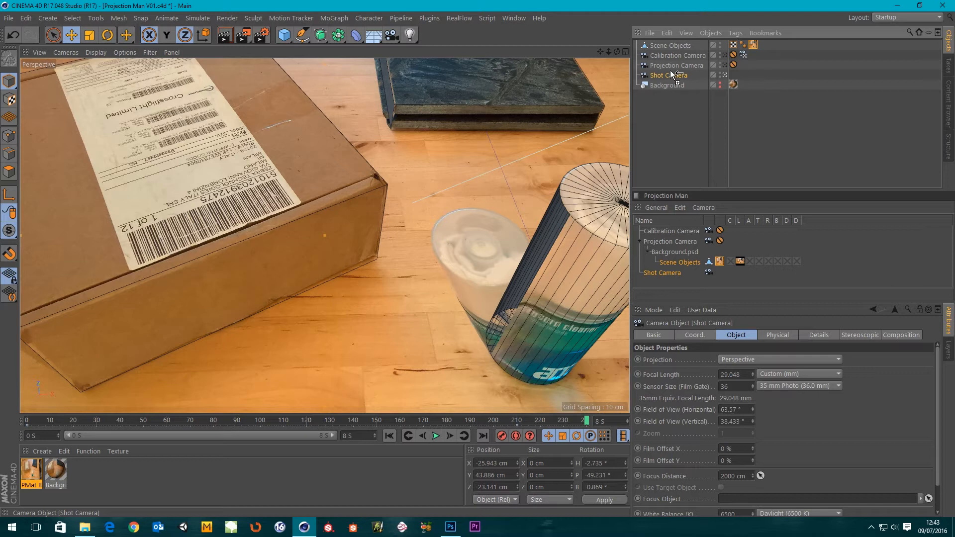
pyautogui.keyDown('ctrl'); pyautogui.moveTo(672, 75); pyautogui.dragTo(671, 74); pyautogui.keyUp('ctrl')
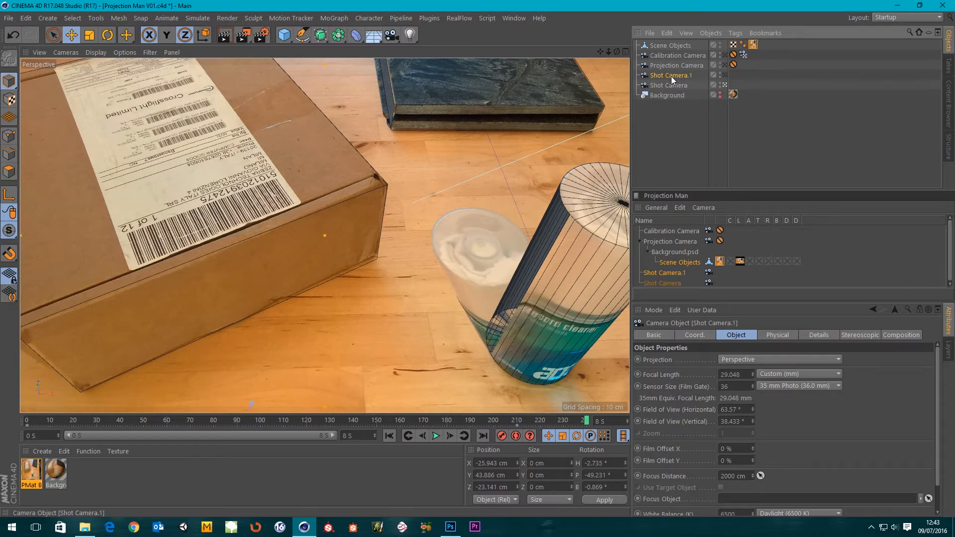
pyautogui.doubleClick(670, 76)
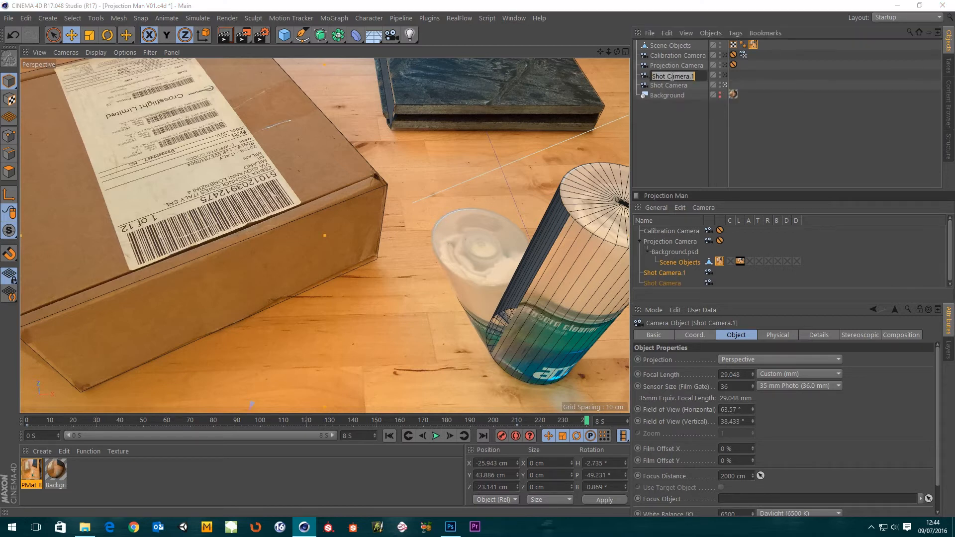
pyautogui.write('coverage Camera')
pyautogui.press('Return')
pyautogui.click(673, 163)
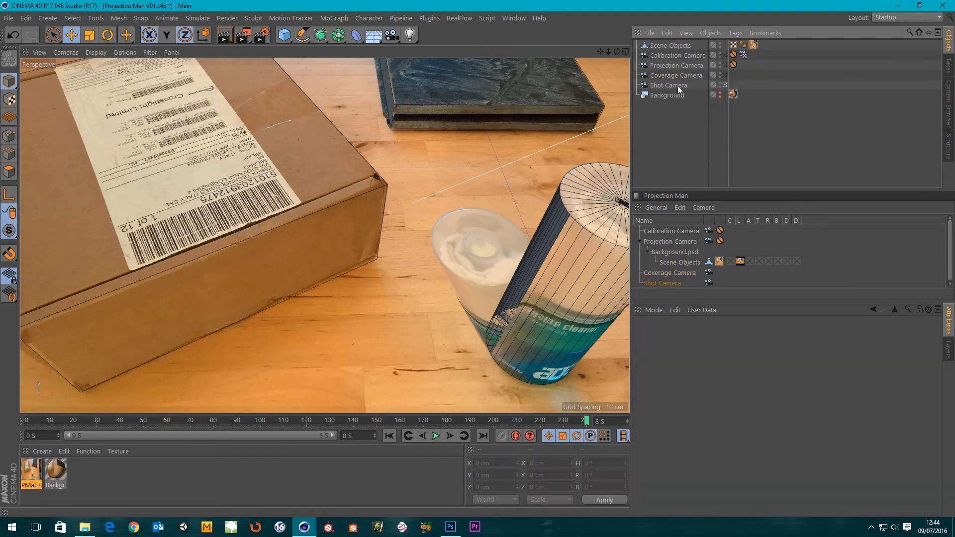
# - Look through the Coverage Camera, remove its keyframe at frame 0, and scrub back to the start of the animation
pyautogui.click(678, 76)
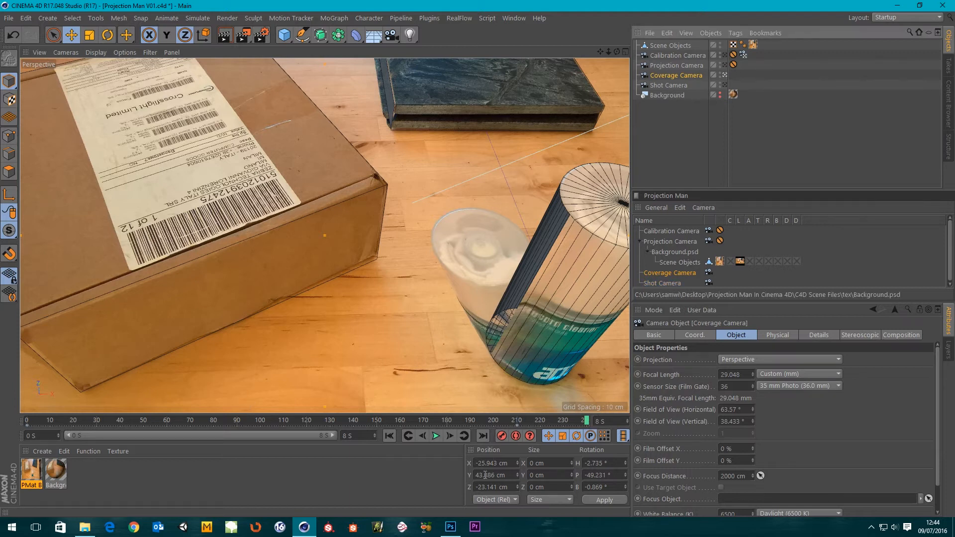
pyautogui.moveTo(587, 421)
pyautogui.mouseDown()
pyautogui.moveTo(237, 445)
pyautogui.moveTo(511, 420)
pyautogui.moveTo(545, 441)
pyautogui.moveTo(380, 433)
pyautogui.moveTo(620, 437)
pyautogui.moveTo(84, 437)
pyautogui.moveTo(596, 437)
pyautogui.mouseUp()
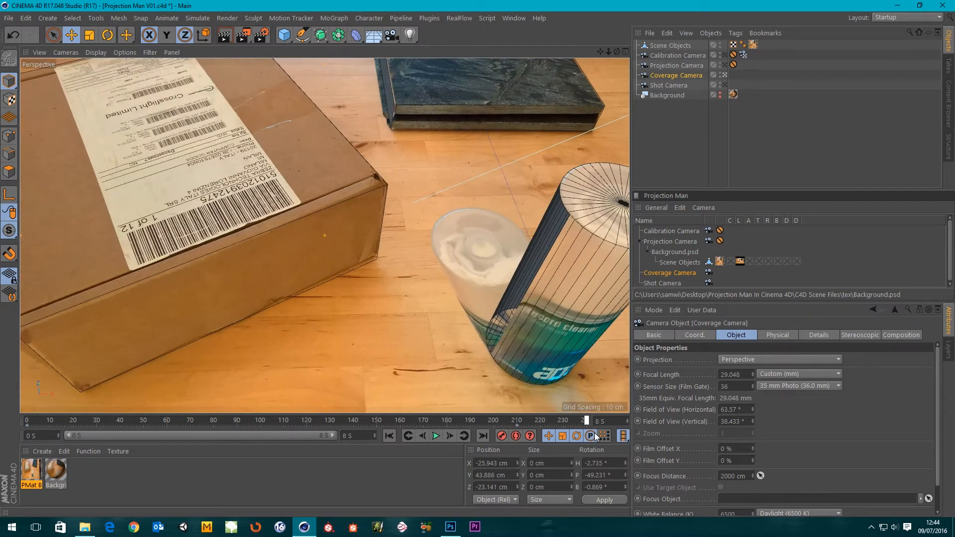
pyautogui.click(28, 427)
pyautogui.click(28, 428)
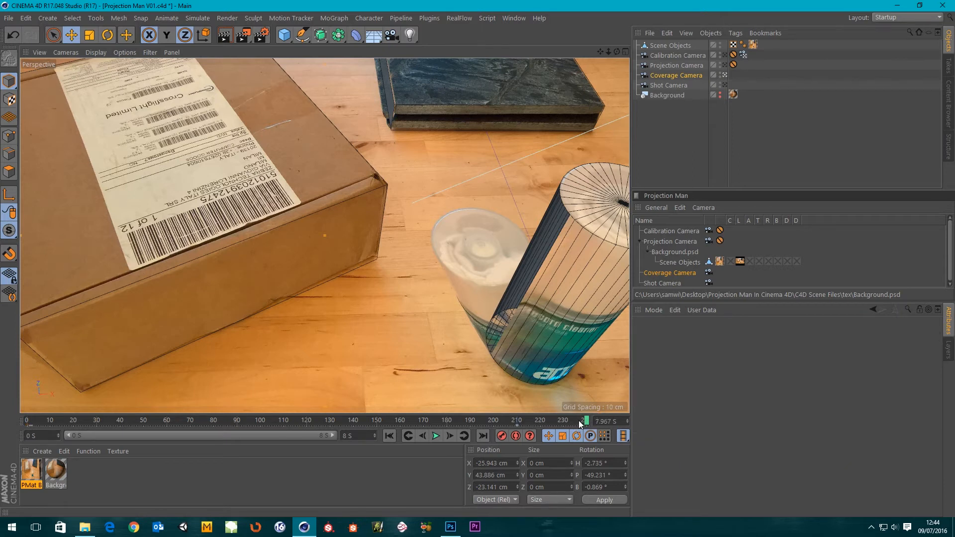
pyautogui.moveTo(579, 421); pyautogui.dragTo(28, 424)
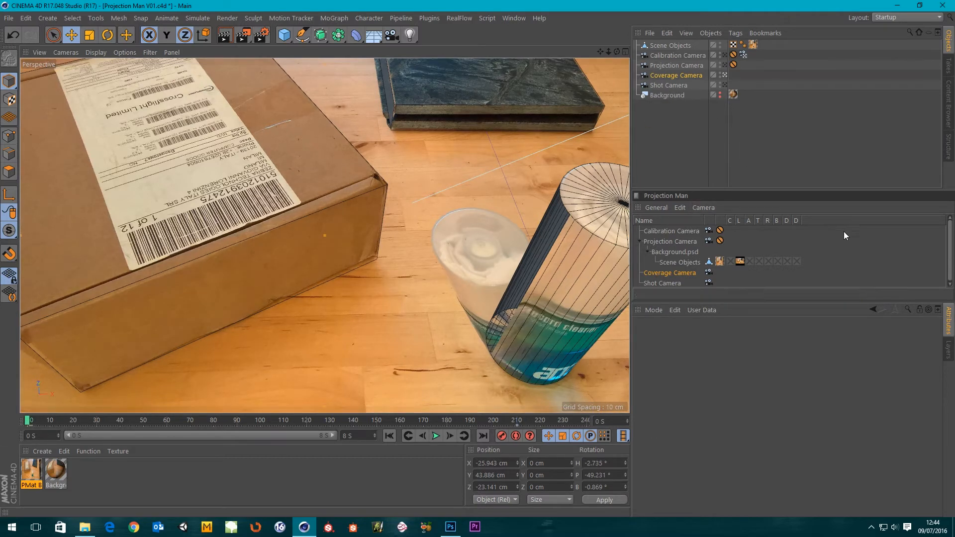
# - Open the Coverage Render settings for the Coverage Camera in Projection Man
pyautogui.rightClick(686, 271)
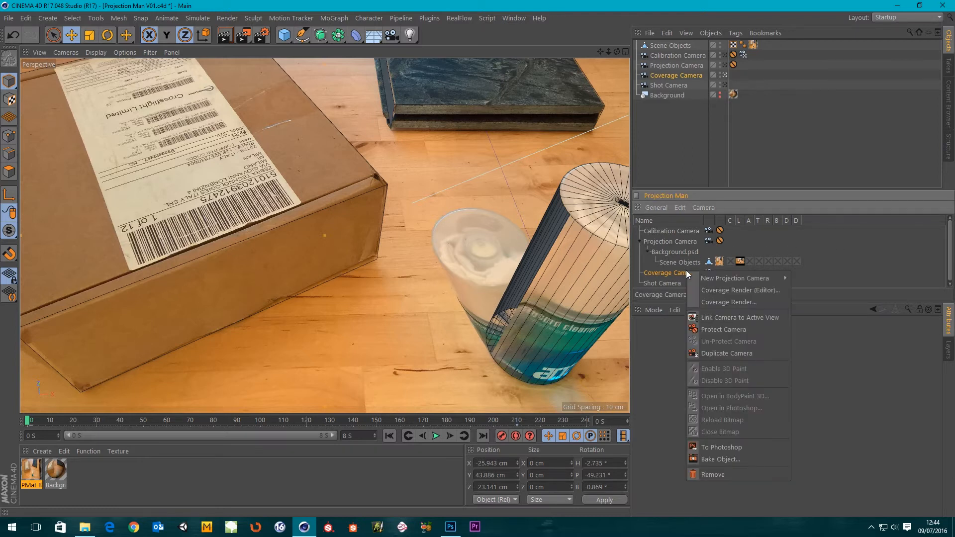
pyautogui.click(686, 2)
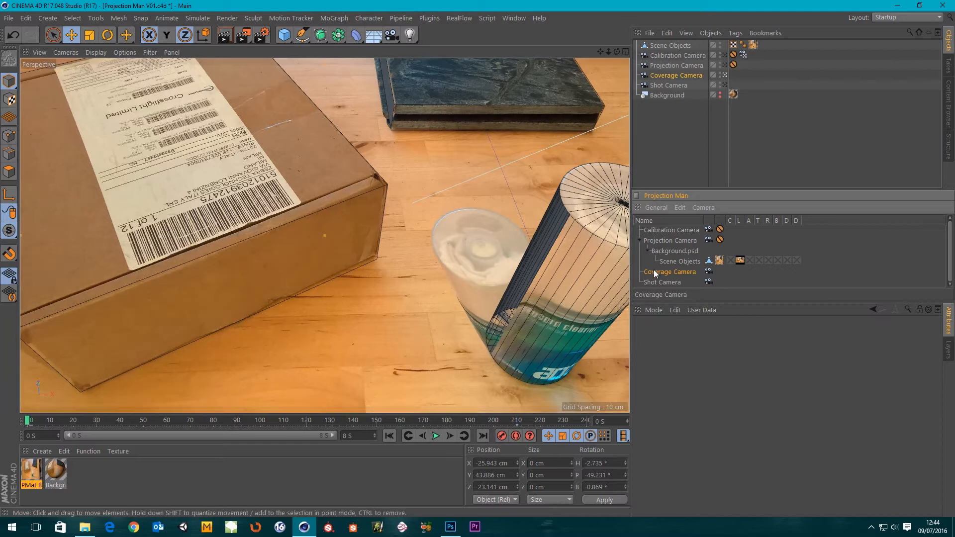
pyautogui.rightClick(679, 273)
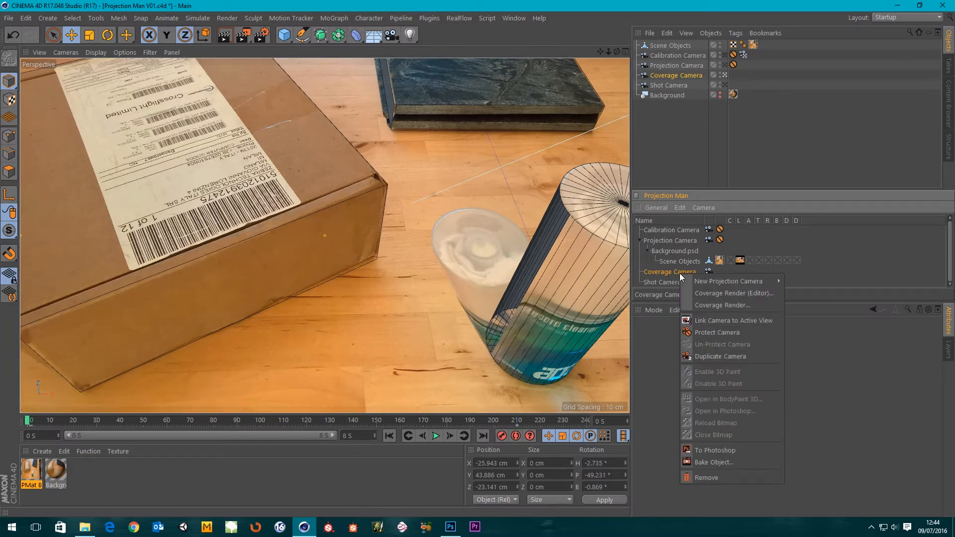
pyautogui.click(722, 305)
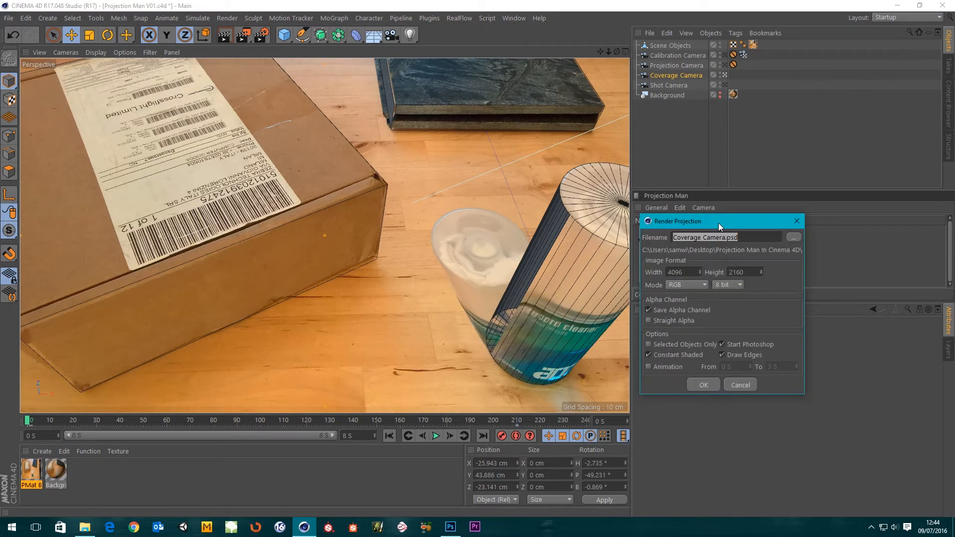
# - Check the save location of Coverage Camera.psd in the Tex folder and return to the render settings
pyautogui.moveTo(718, 223); pyautogui.dragTo(509, 174)
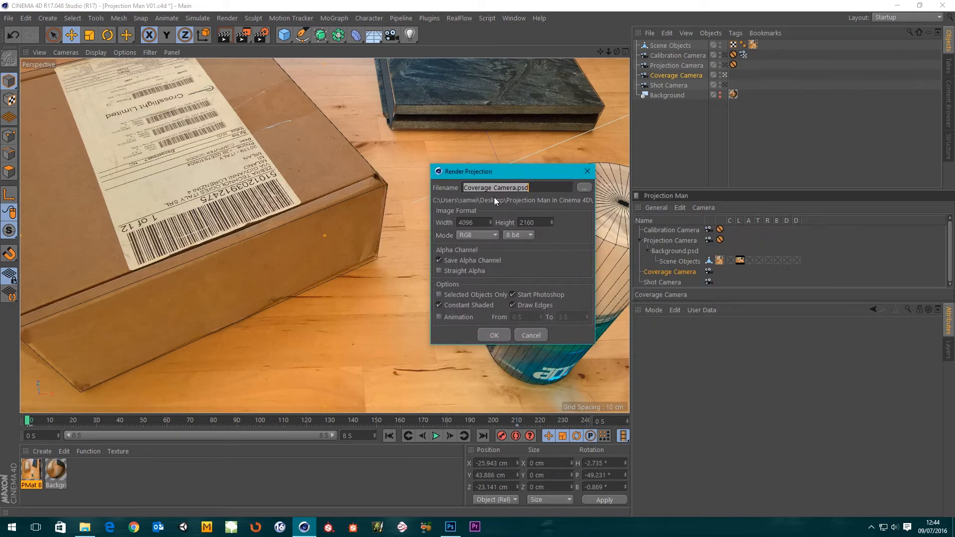
pyautogui.click(548, 187)
pyautogui.click(583, 187)
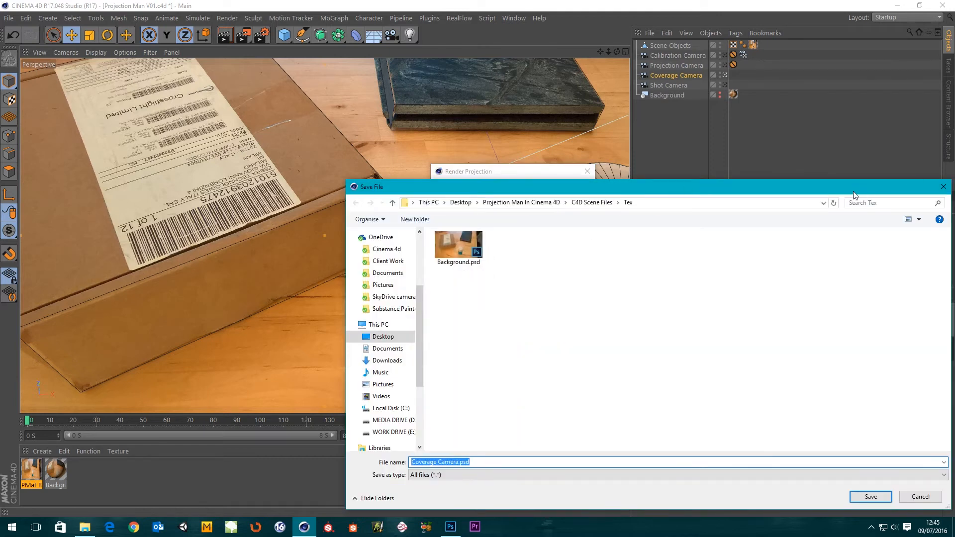
pyautogui.moveTo(853, 191); pyautogui.dragTo(784, 125)
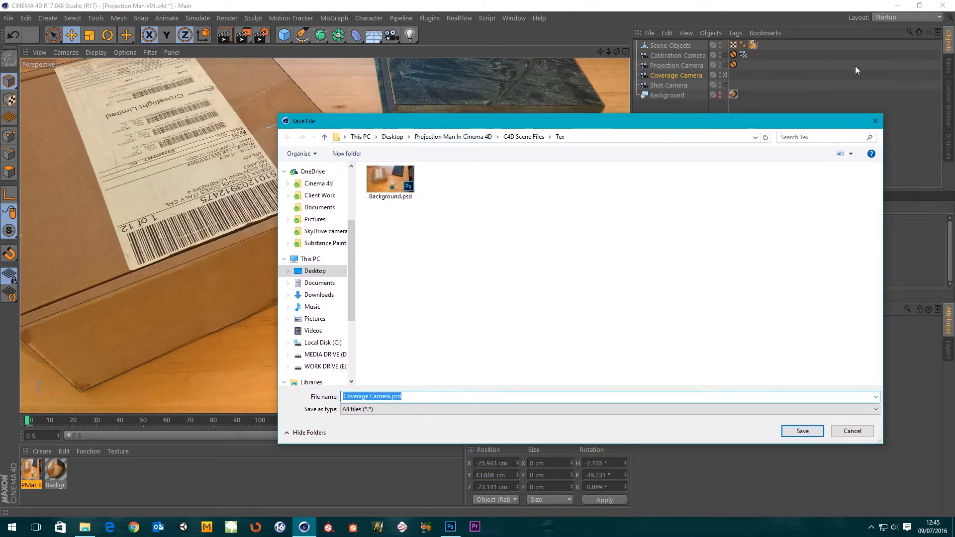
pyautogui.click(875, 122)
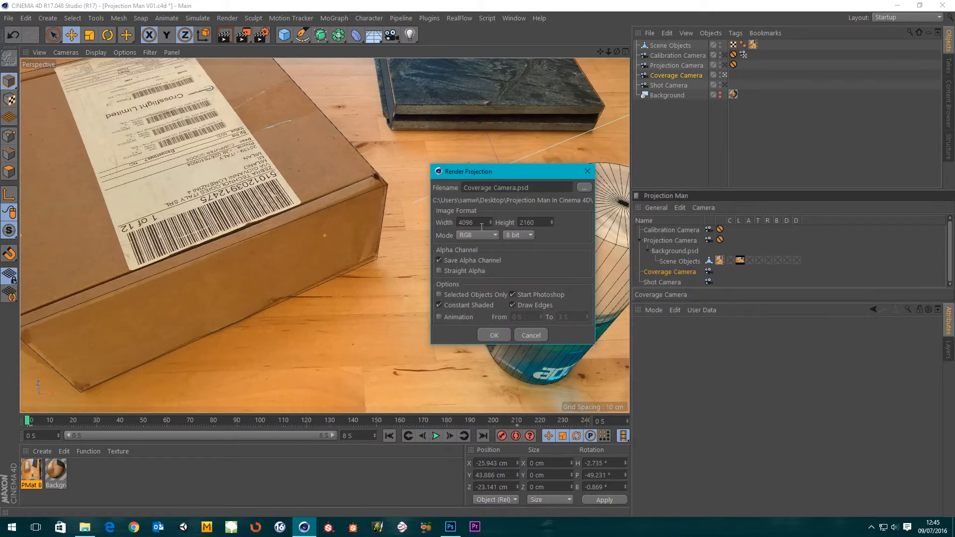
# - Look up Background.psd's pixel dimensions in File Explorer and set the coverage render to 5344 wide by 3008 high
pyautogui.moveTo(481, 224); pyautogui.dragTo(431, 220)
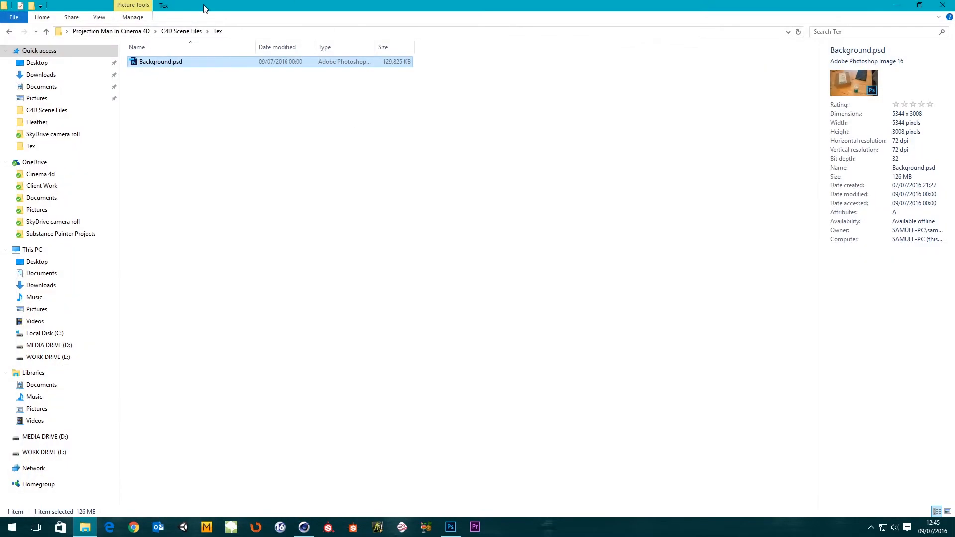
pyautogui.click(158, 62)
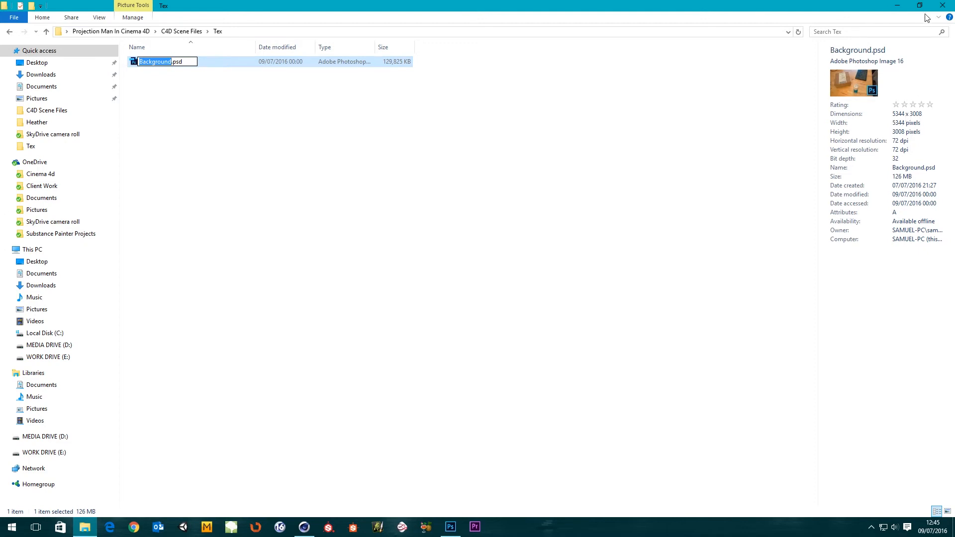
pyautogui.click(895, 7)
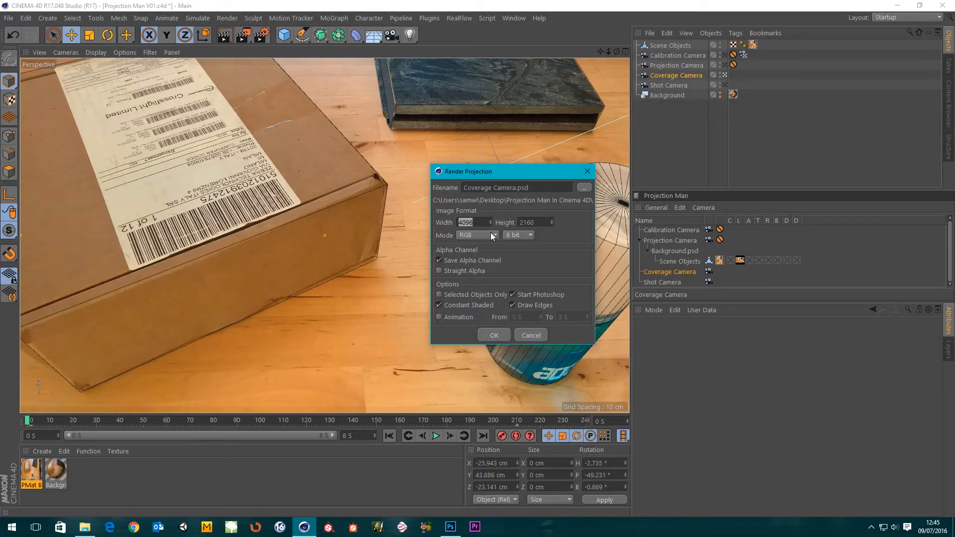
pyautogui.write('5344')
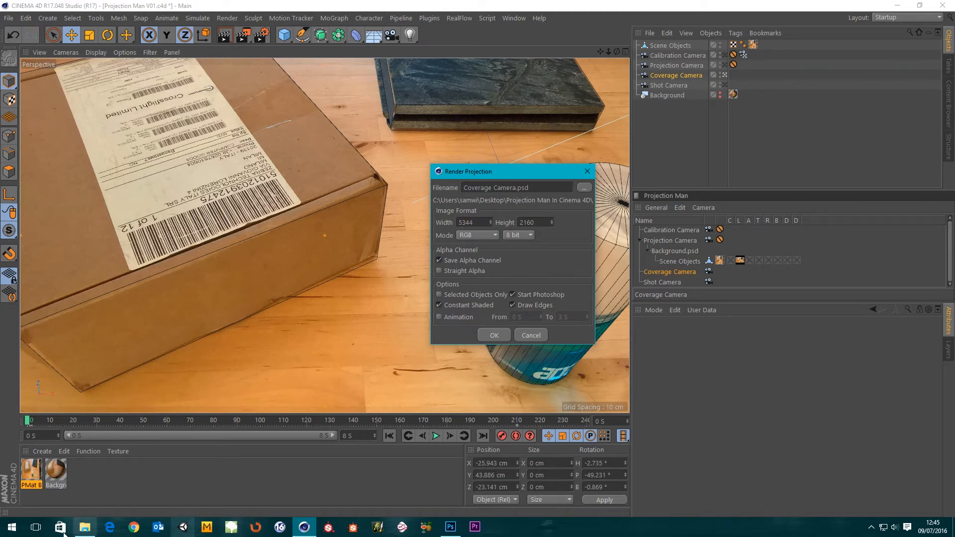
pyautogui.click(453, 531)
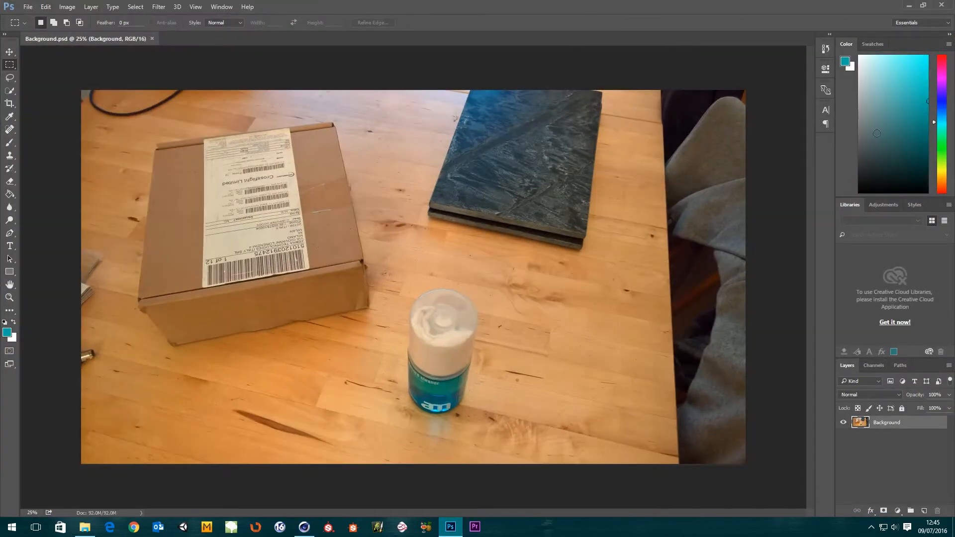
pyautogui.click(909, 7)
pyautogui.click(84, 527)
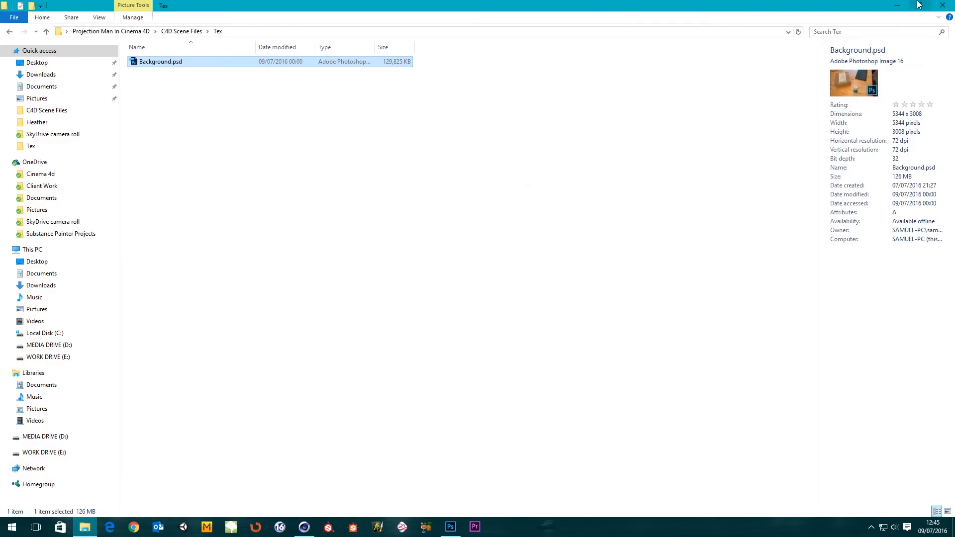
pyautogui.click(899, 7)
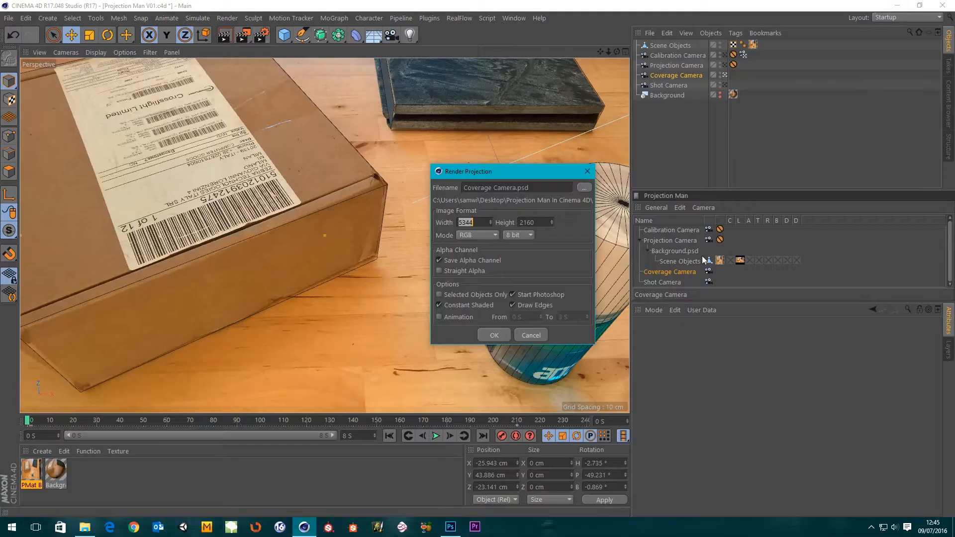
pyautogui.press('Tab')
pyautogui.write('3008')
# - Set the coverage render's bit depth to 16 bit and disable Start Photoshop
pyautogui.click(516, 235)
pyautogui.click(512, 294)
pyautogui.moveTo(519, 174); pyautogui.dragTo(397, 88)
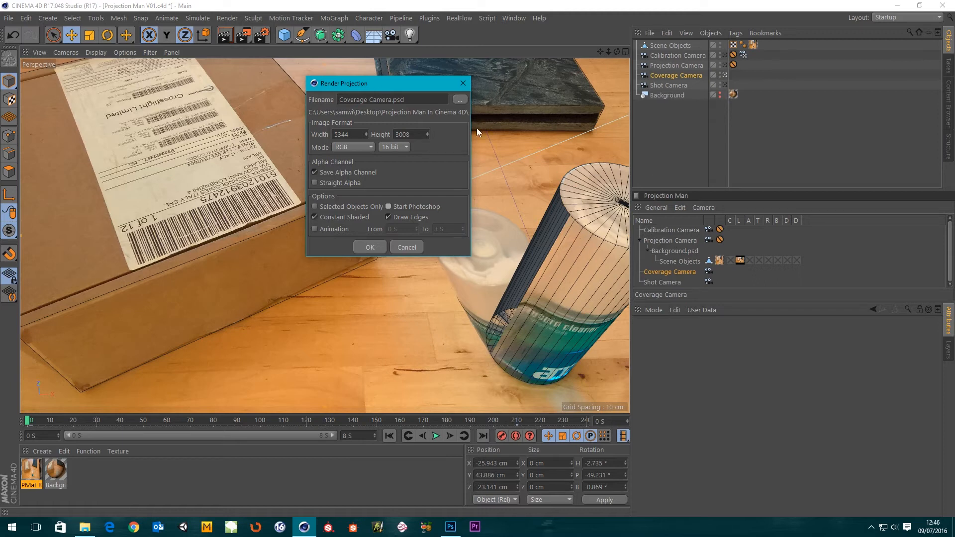
# - Name the output file Coverage Camera Edges on.psd and start the coverage render with Draw Edges enabled
pyautogui.moveTo(414, 75); pyautogui.dragTo(415, 99)
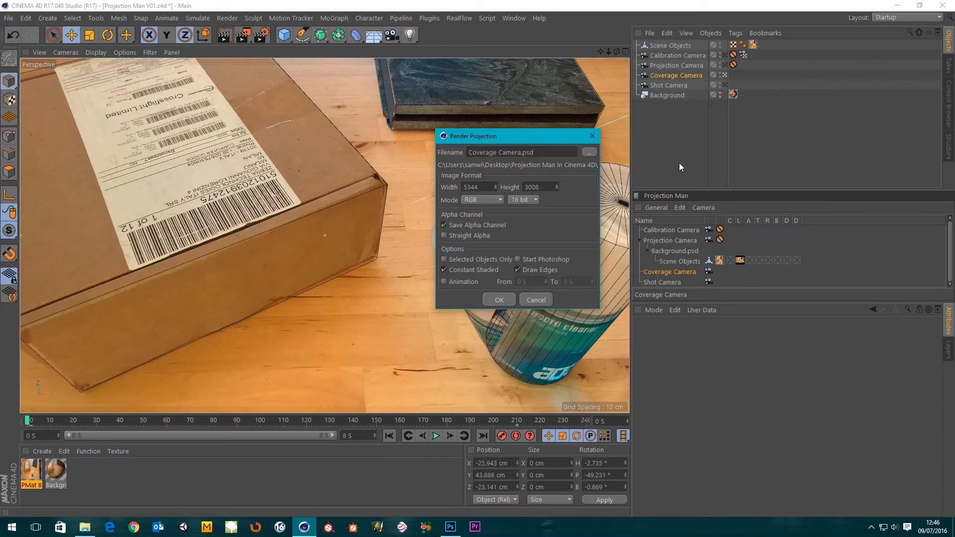
pyautogui.write('Eges')
pyautogui.press('BackSpace')
pyautogui.press('BackSpace')
pyautogui.write('ges on')
pyautogui.click(498, 300)
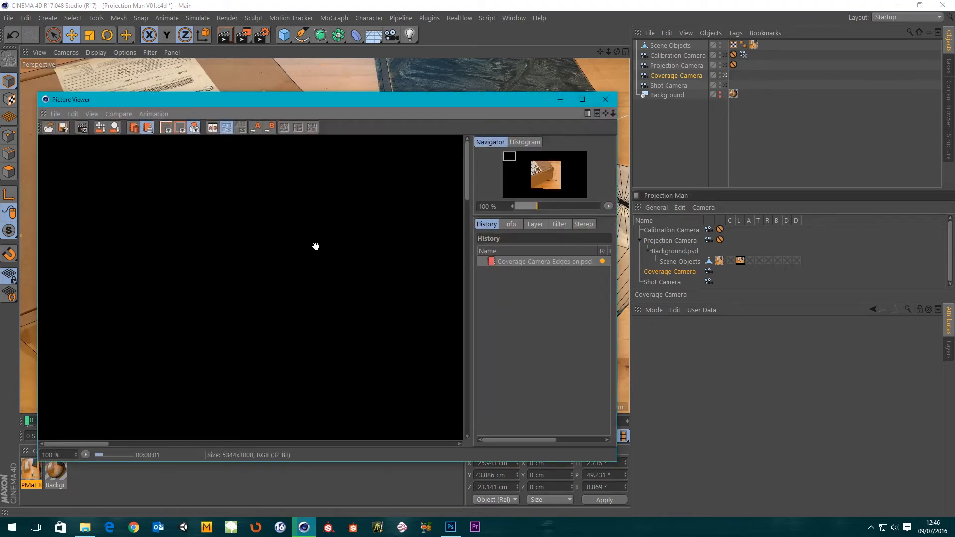
# - Inspect the rendered Coverage Camera image up close around the can's uncovered strip, then close the Picture Viewer
pyautogui.scroll(-11, 314, 246)
pyautogui.scroll(2, 310, 253)
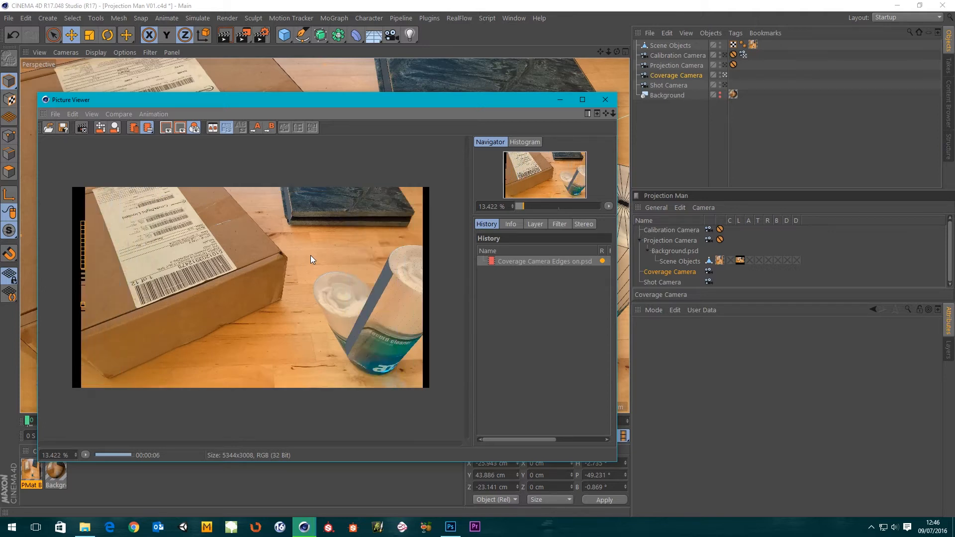
pyautogui.scroll(6, 410, 289)
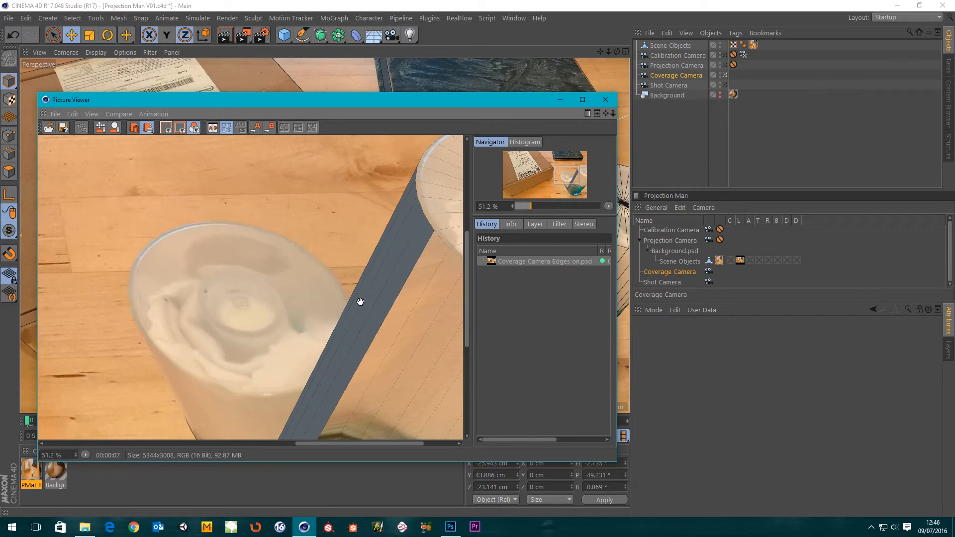
pyautogui.scroll(-6, 357, 298)
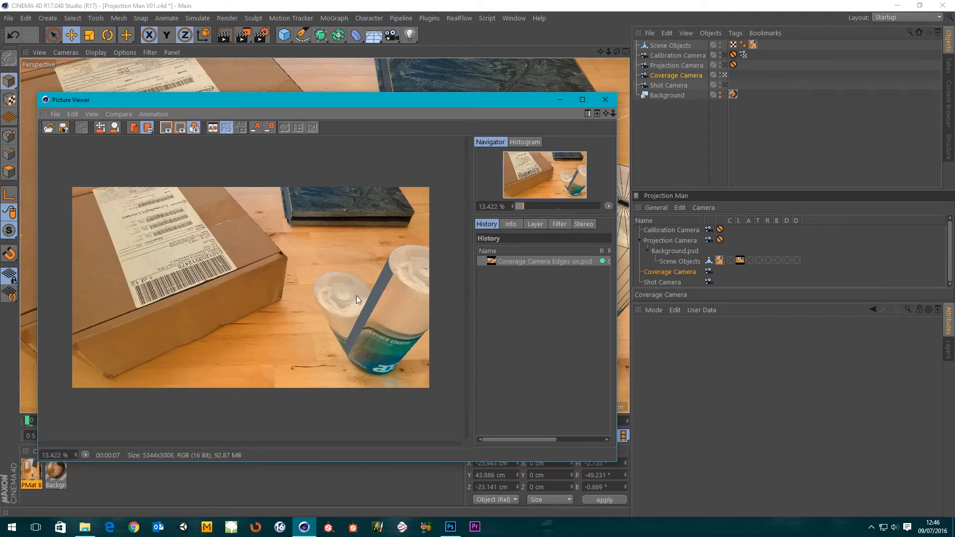
pyautogui.click(613, 103)
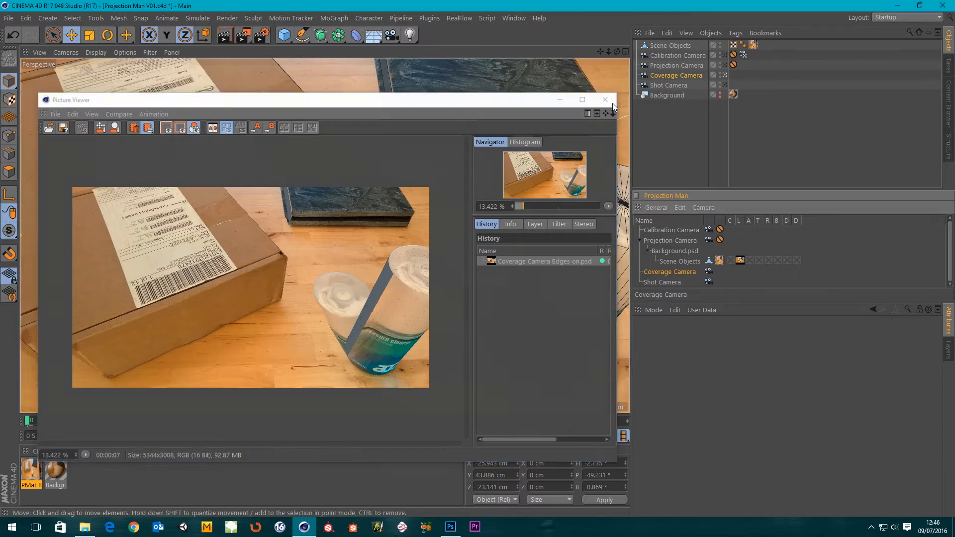
# - Set up another coverage render for the Coverage Camera with Draw Edges disabled
pyautogui.rightClick(662, 74)
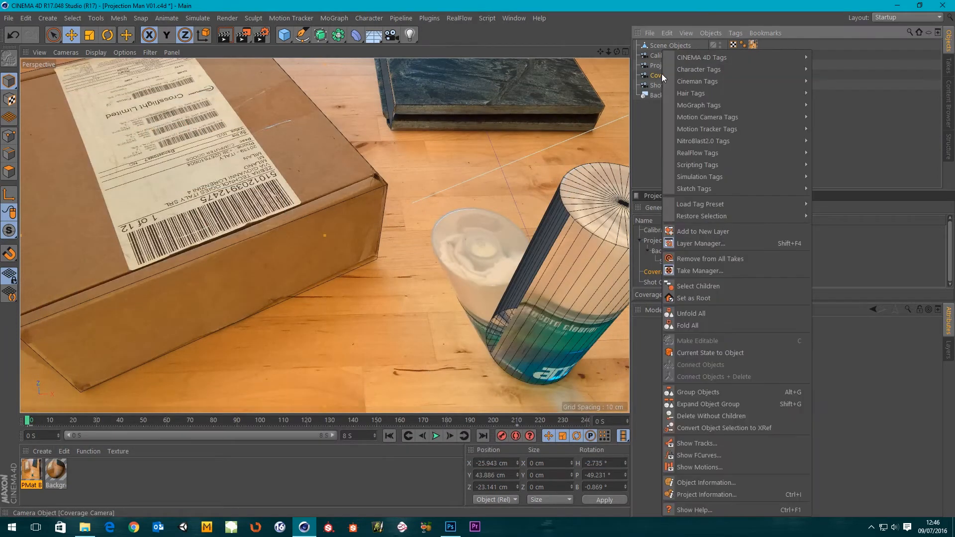
pyautogui.press('Escape')
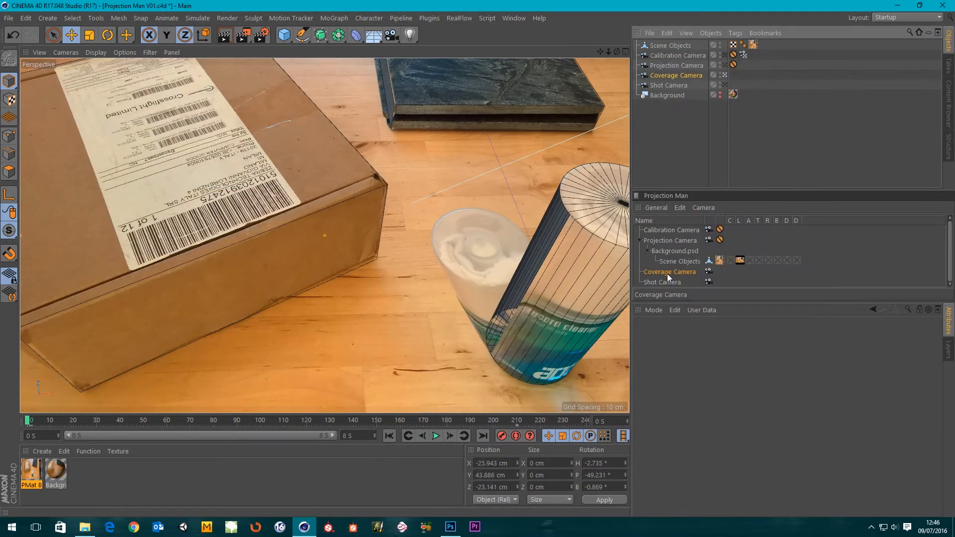
pyautogui.rightClick(667, 273)
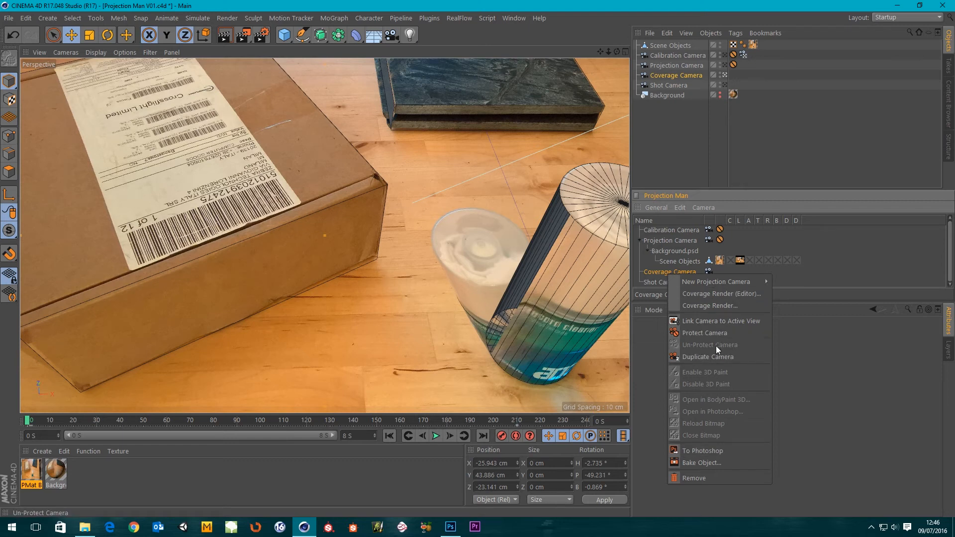
pyautogui.click(717, 305)
pyautogui.moveTo(724, 217); pyautogui.dragTo(497, 211)
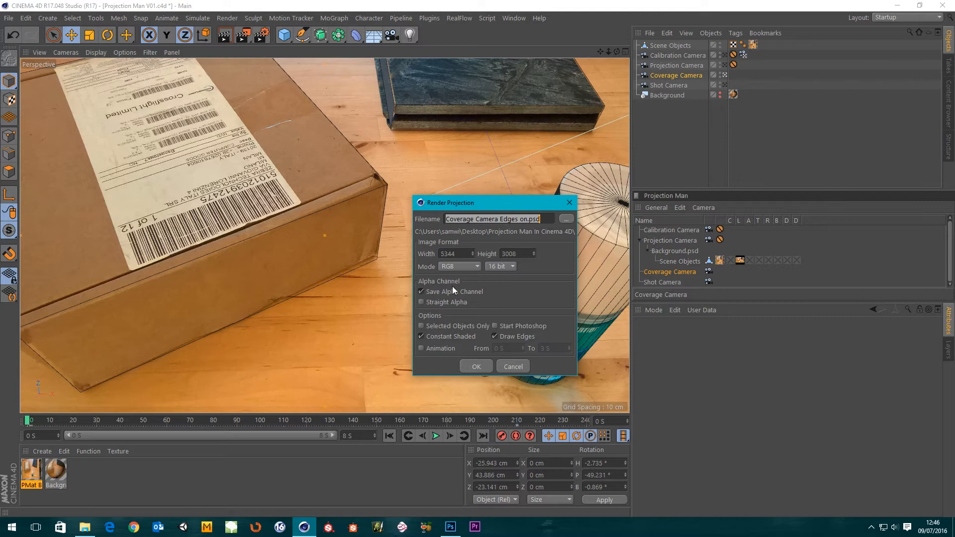
pyautogui.click(495, 336)
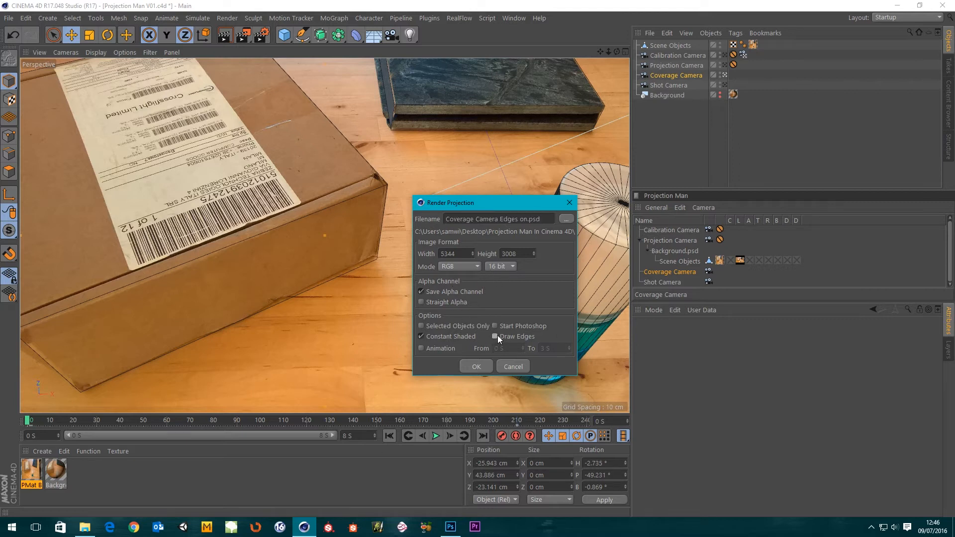
# - Name the output file Coverage Camera Edges off.psd and start the coverage render
pyautogui.click(527, 219)
pyautogui.click(527, 220)
pyautogui.press('BackSpace')
pyautogui.write('ff')
pyautogui.click(475, 367)
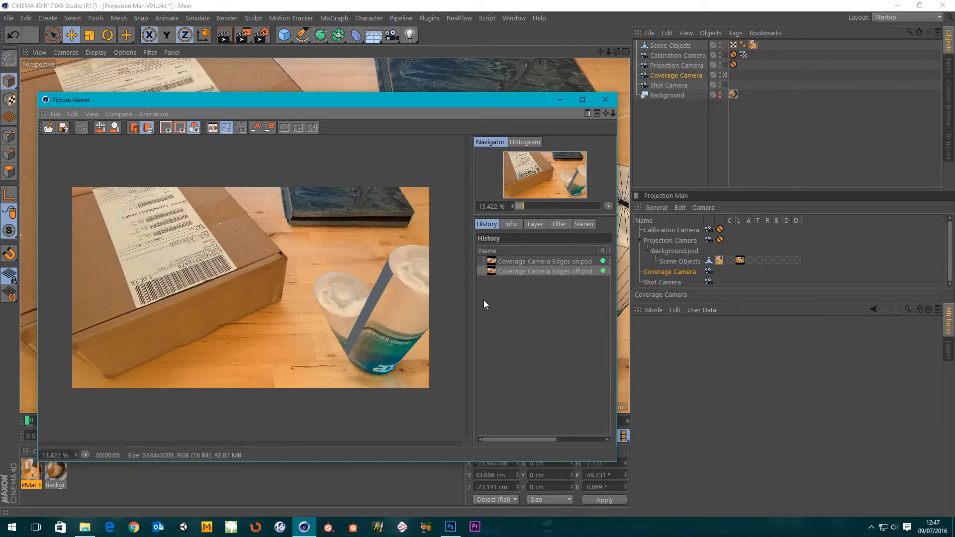
# - Compare the edges-on and edges-off renders up close around the can's uncovered strip, and close the Picture Viewer
pyautogui.click(531, 262)
pyautogui.scroll(6, 354, 330)
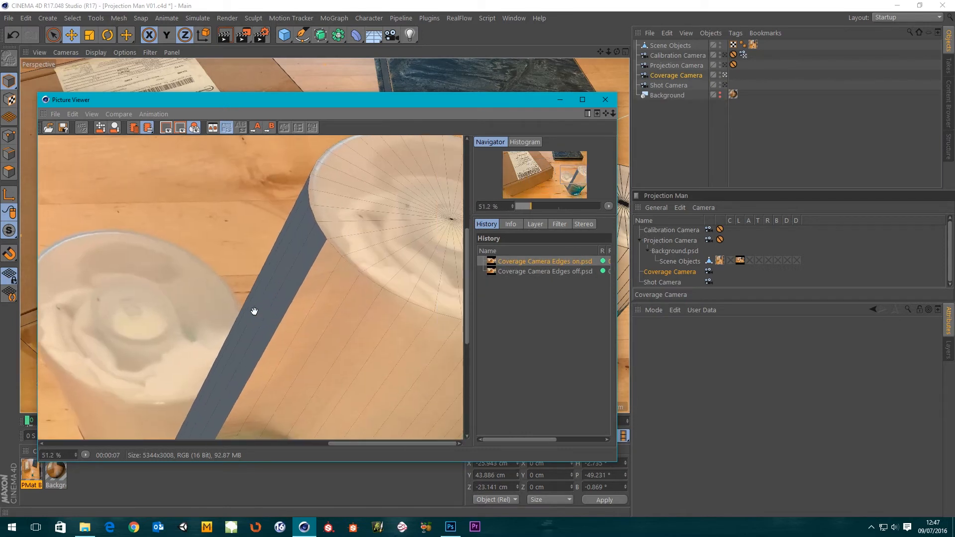
pyautogui.click(539, 272)
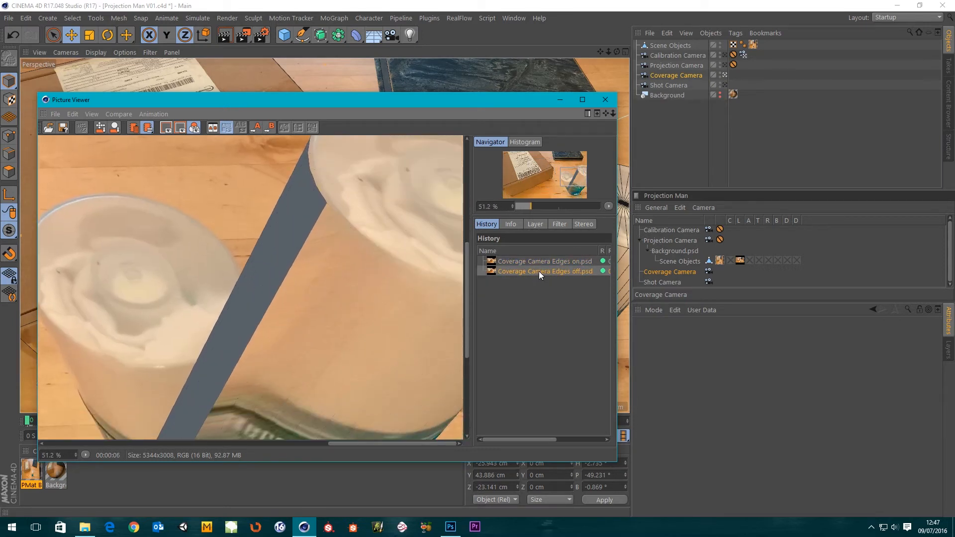
pyautogui.click(537, 259)
pyautogui.click(538, 270)
pyautogui.click(545, 261)
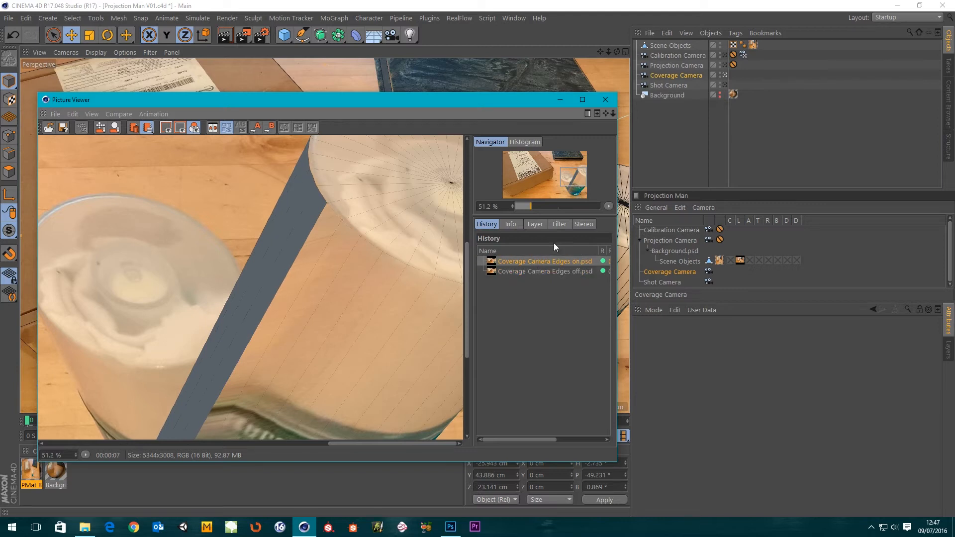
pyautogui.click(605, 100)
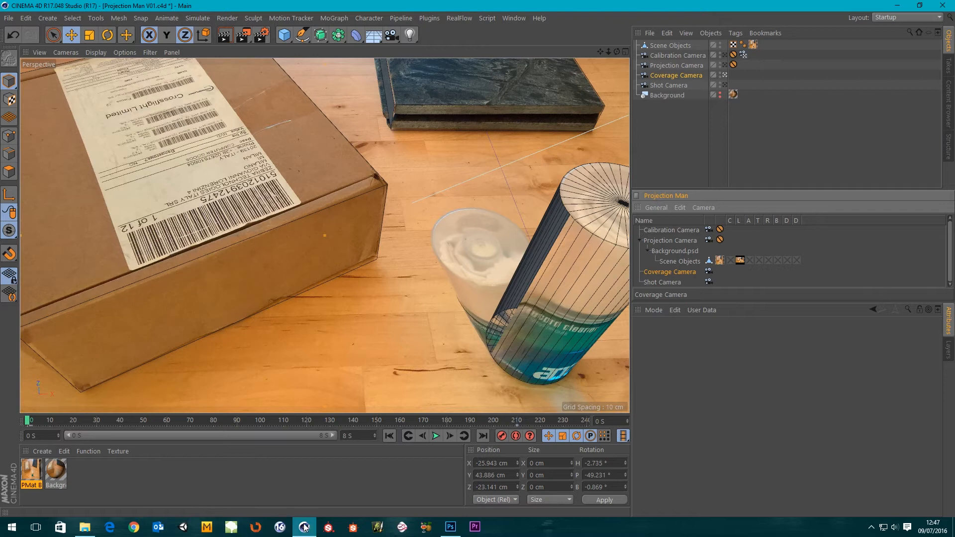
# - Open Coverage Camera Edges off.psd and Coverage Camera Edges on.psd from the Tex folder in Photoshop
pyautogui.click(85, 527)
pyautogui.click(203, 139)
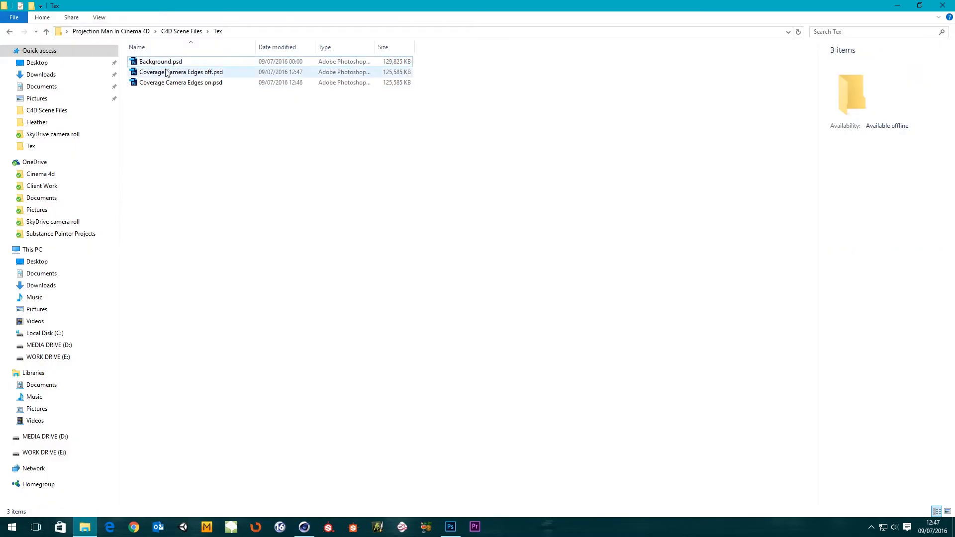
pyautogui.click(451, 527)
pyautogui.click(152, 40)
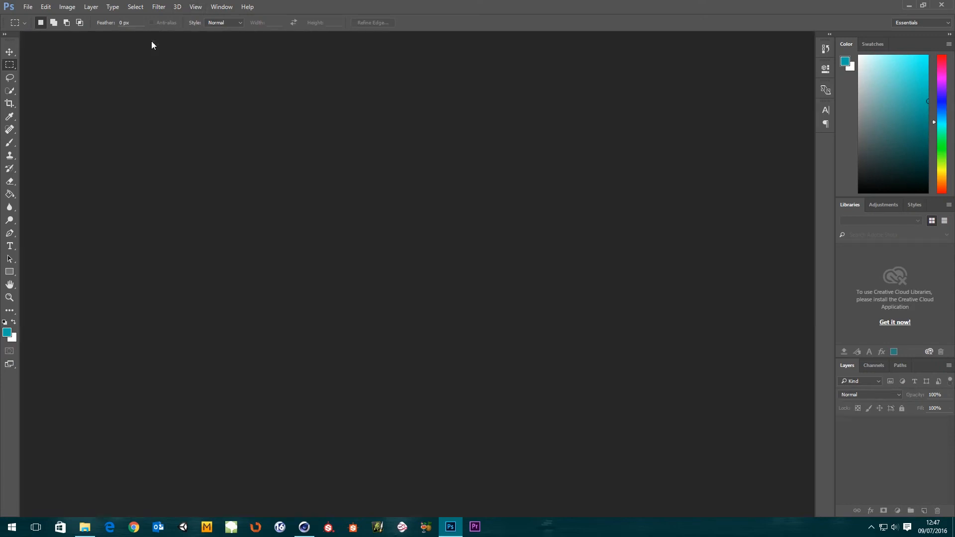
pyautogui.click(85, 527)
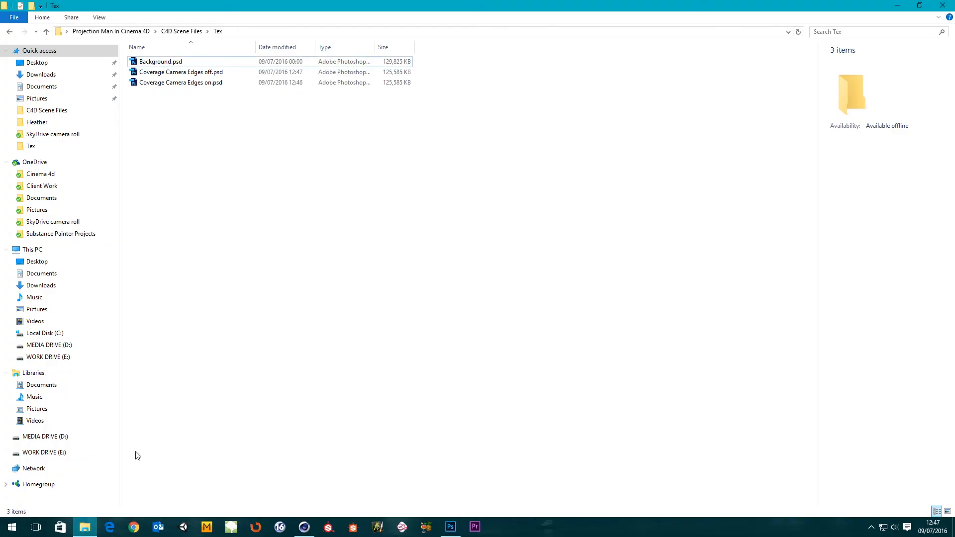
pyautogui.doubleClick(171, 74)
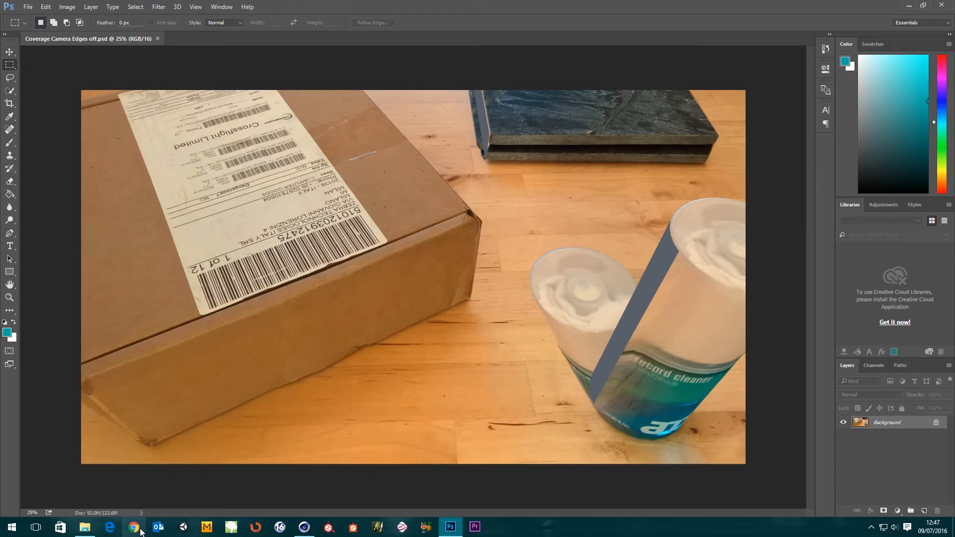
pyautogui.click(84, 526)
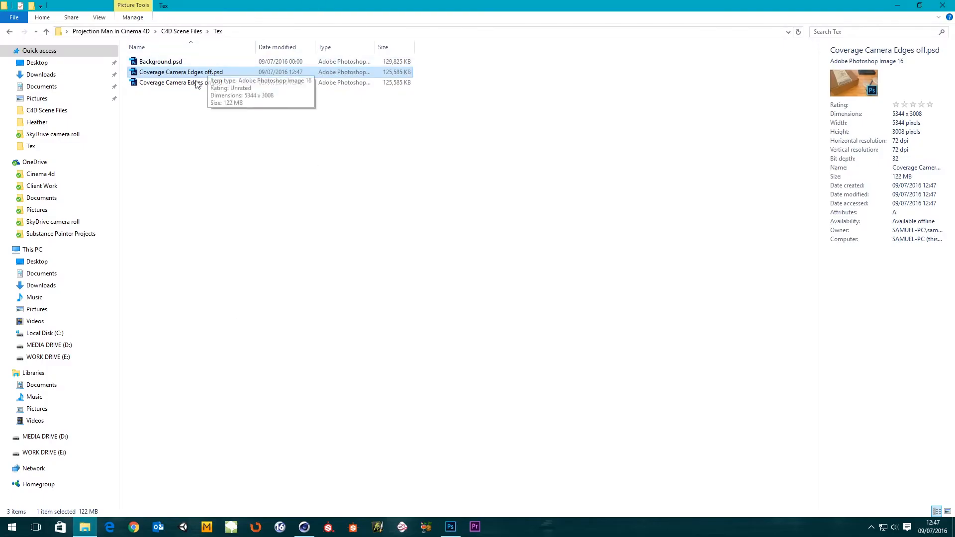
pyautogui.doubleClick(196, 83)
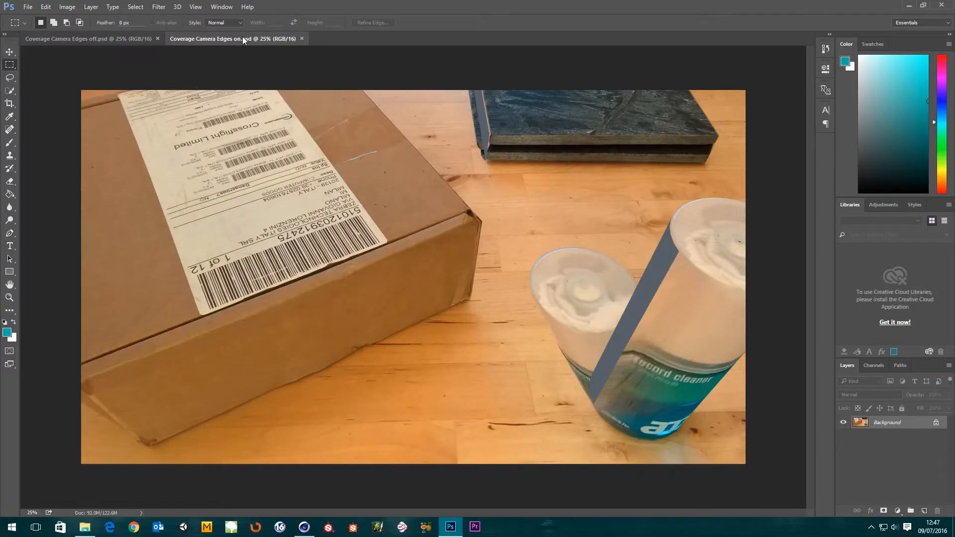
# - Try to copy the edges-on image into Coverage Camera Edges off.psd as a layer, and close the document without saving
pyautogui.moveTo(243, 37); pyautogui.dragTo(954, 55)
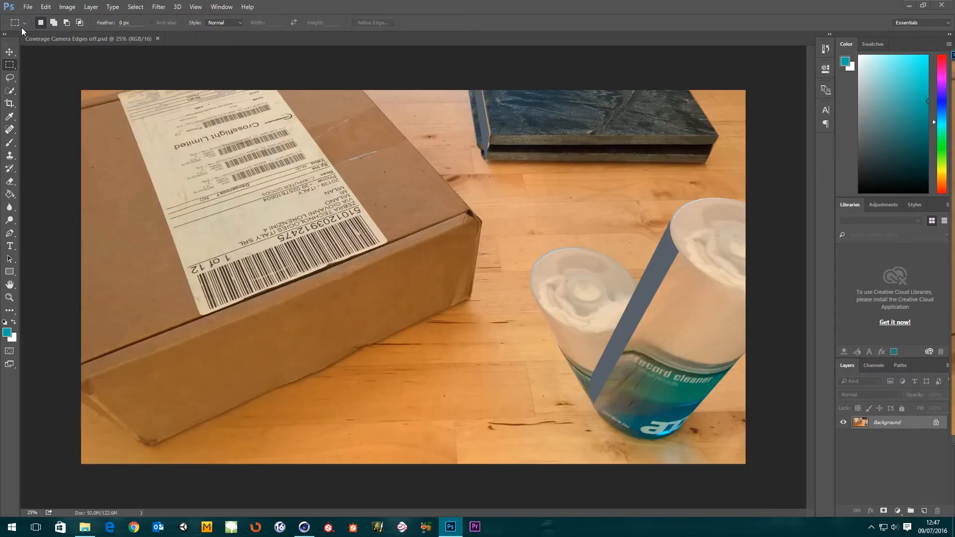
pyautogui.click(9, 52)
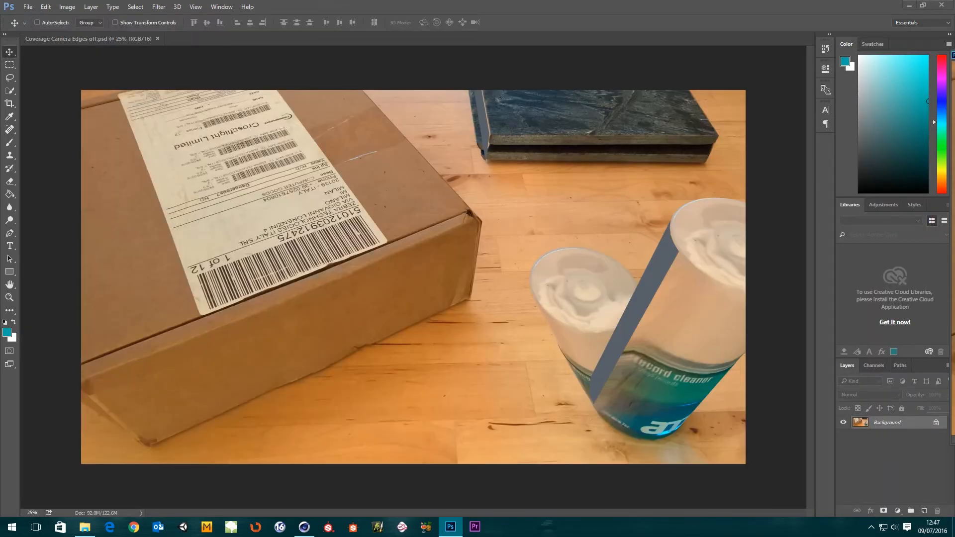
pyautogui.keyDown('shift'); pyautogui.moveTo(954, 224); pyautogui.dragTo(440, 253); pyautogui.keyUp('shift')
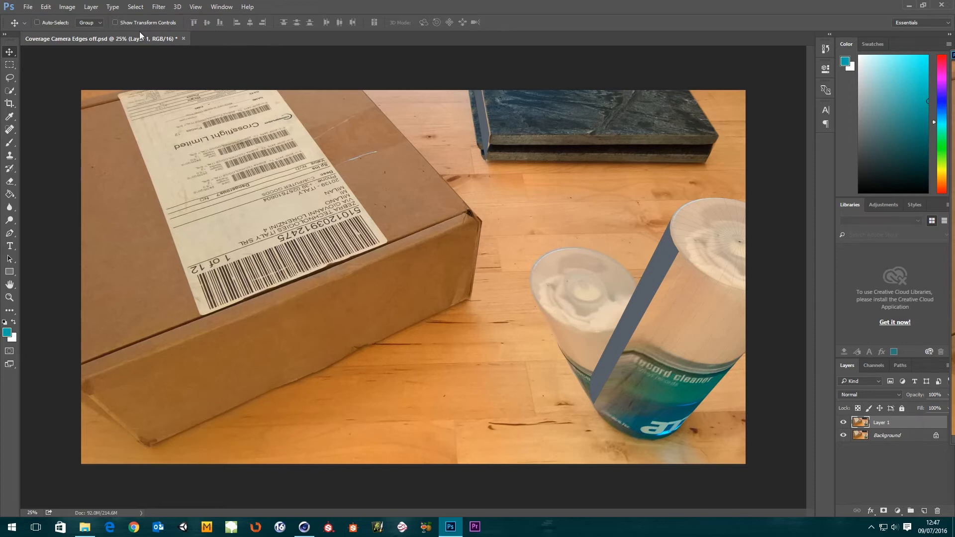
pyautogui.click(184, 38)
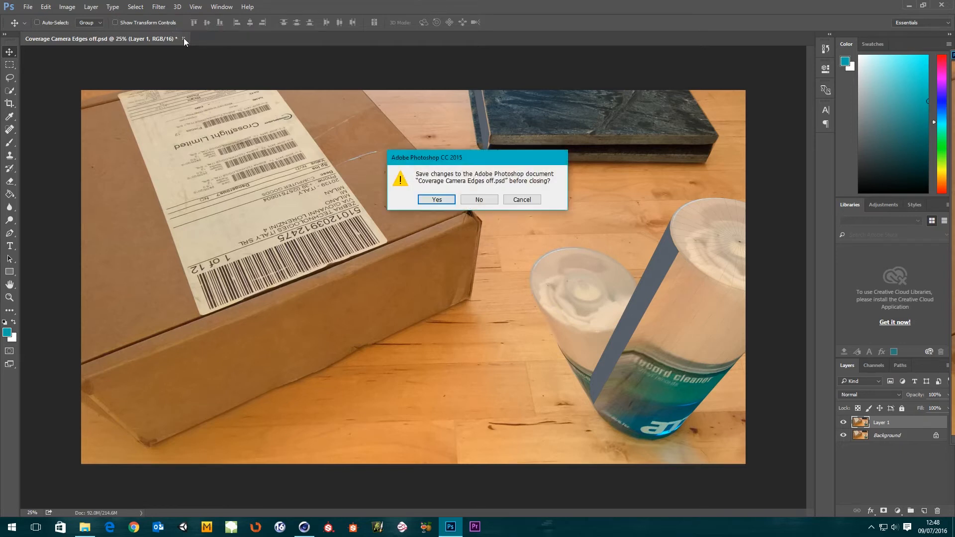
pyautogui.click(475, 201)
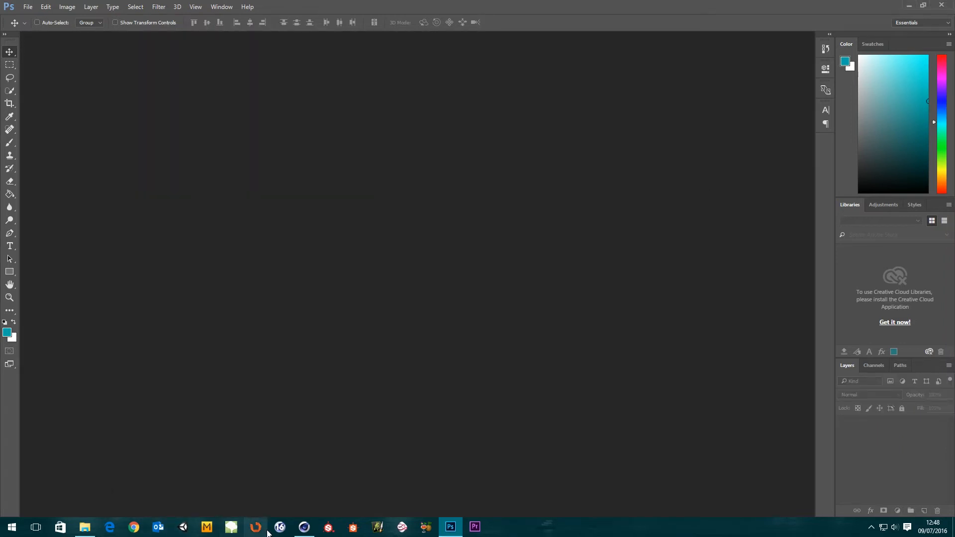
# - Reopen both Coverage Camera PSDs, edges off and edges on, from the Tex folder in Photoshop
pyautogui.click(84, 527)
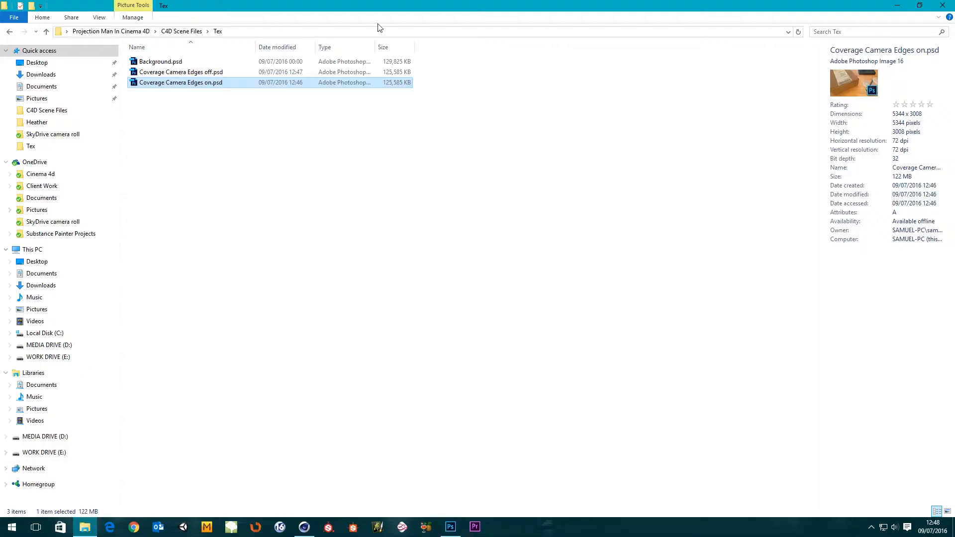
pyautogui.doubleClick(177, 74)
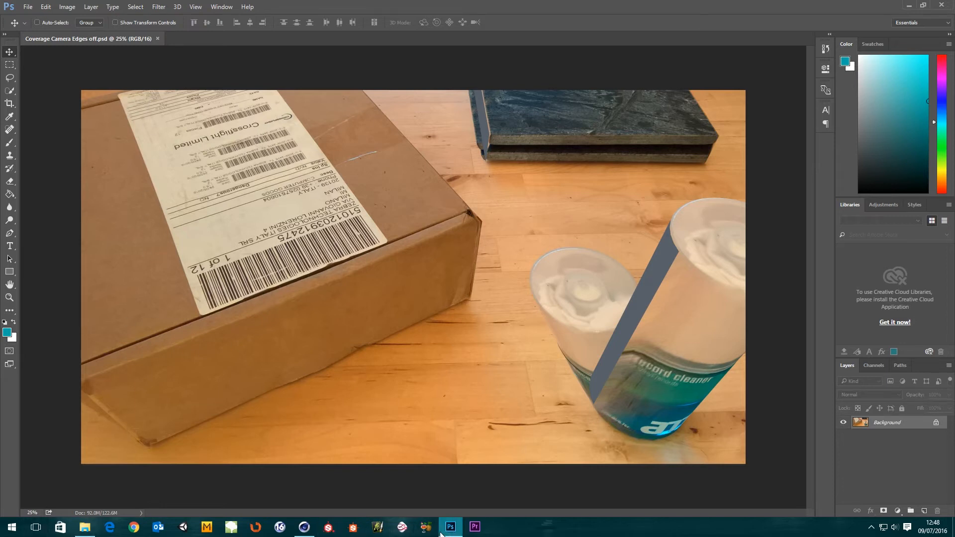
pyautogui.click(85, 527)
pyautogui.doubleClick(183, 83)
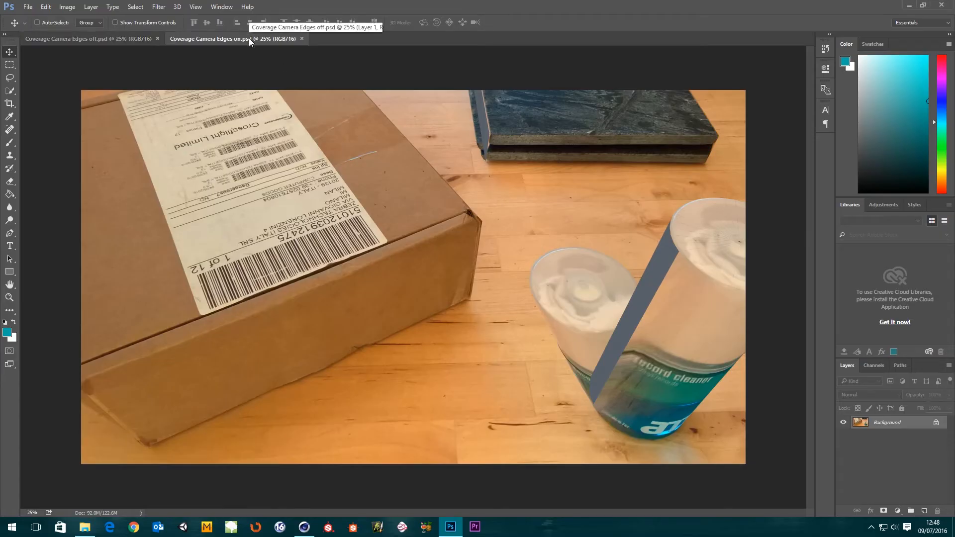
# - Unlock the Background layer of Coverage Camera Edges off.psd and rename it Edges off
pyautogui.click(120, 37)
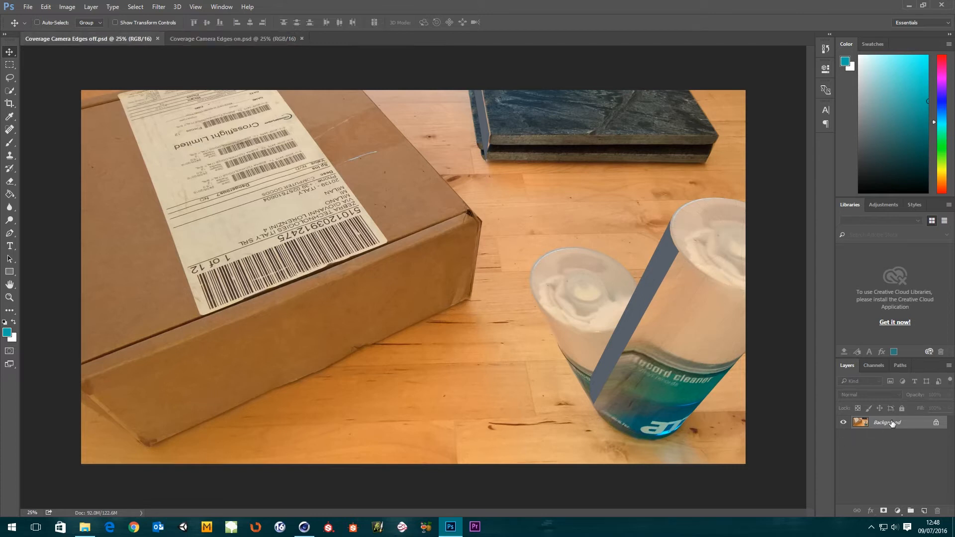
pyautogui.click(935, 422)
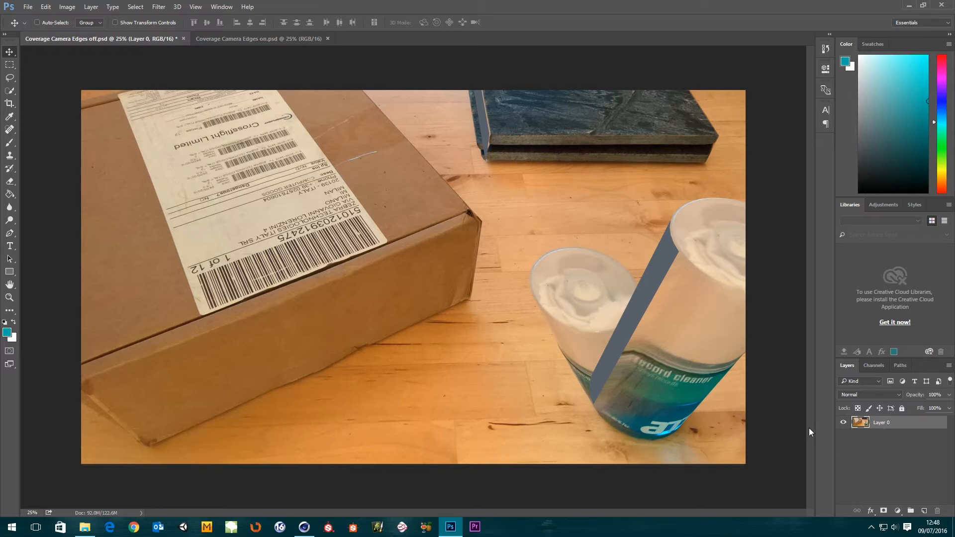
pyautogui.doubleClick(880, 423)
pyautogui.write('Edges off')
pyautogui.press('Return')
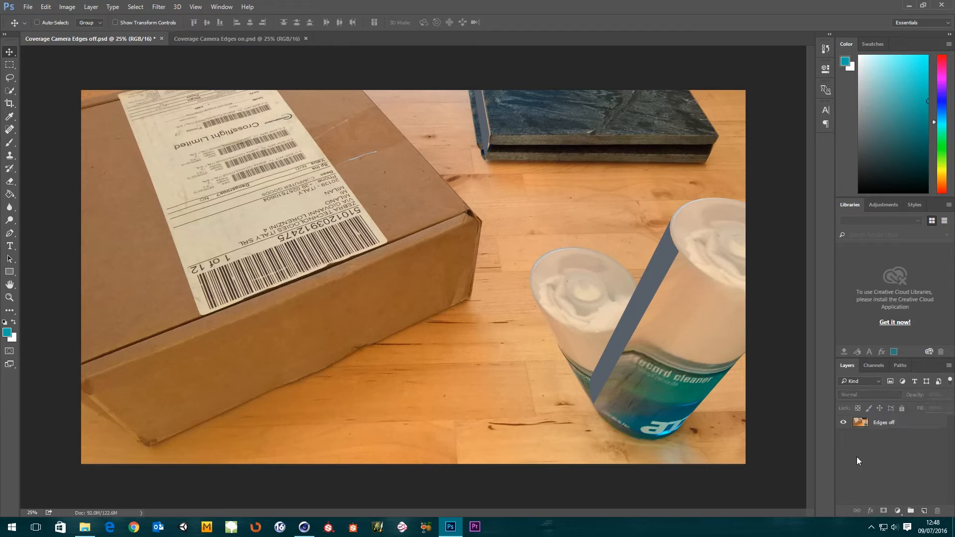
# - Copy the Coverage Camera Edges on.psd image into Coverage Camera Edges off.psd, aligned over the existing layer, and close the source document
pyautogui.click(246, 38)
pyautogui.moveTo(234, 40); pyautogui.dragTo(425, 65)
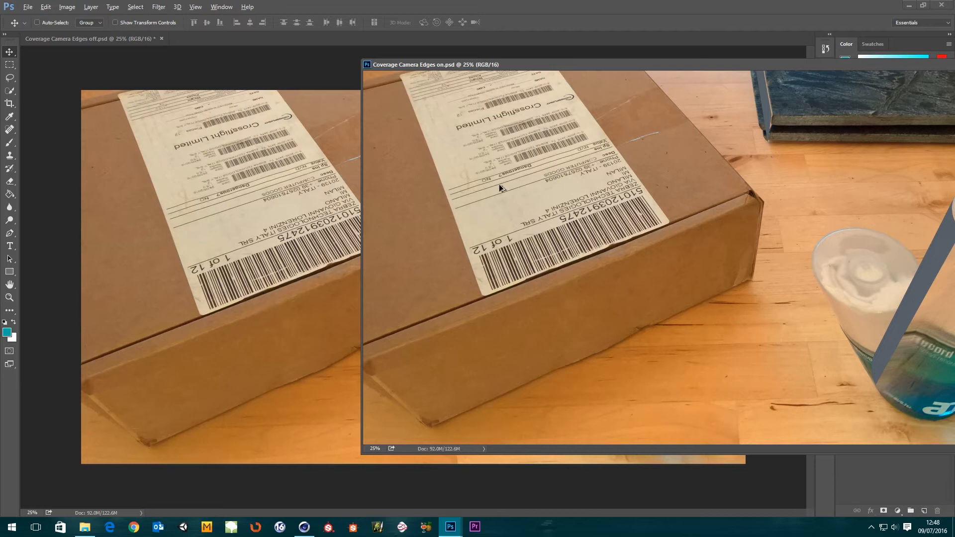
pyautogui.moveTo(500, 188); pyautogui.dragTo(195, 228)
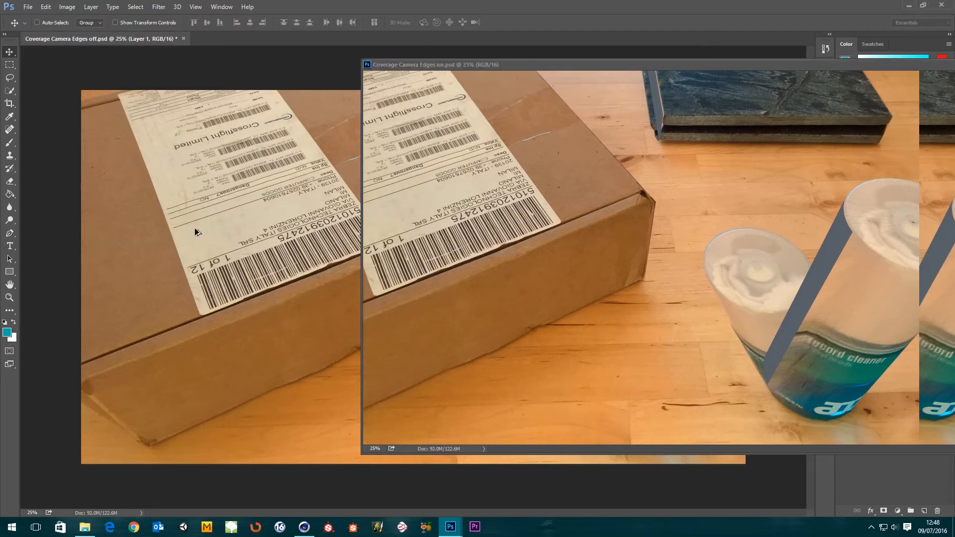
pyautogui.moveTo(792, 67); pyautogui.dragTo(723, 92)
pyautogui.click(763, 97)
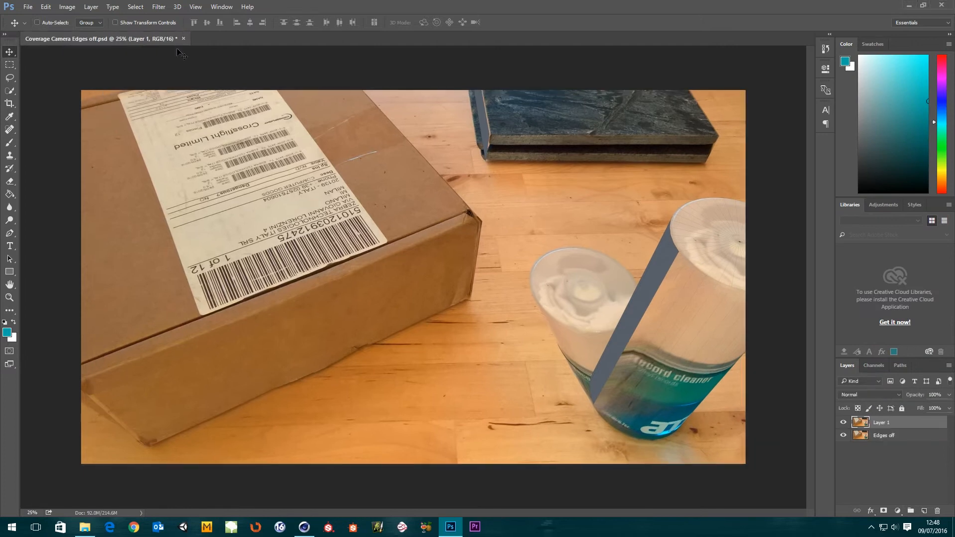
# - Rename the copied edges-on layer as Edges On
pyautogui.doubleClick(881, 423)
pyautogui.write('Edges On')
pyautogui.click(877, 467)
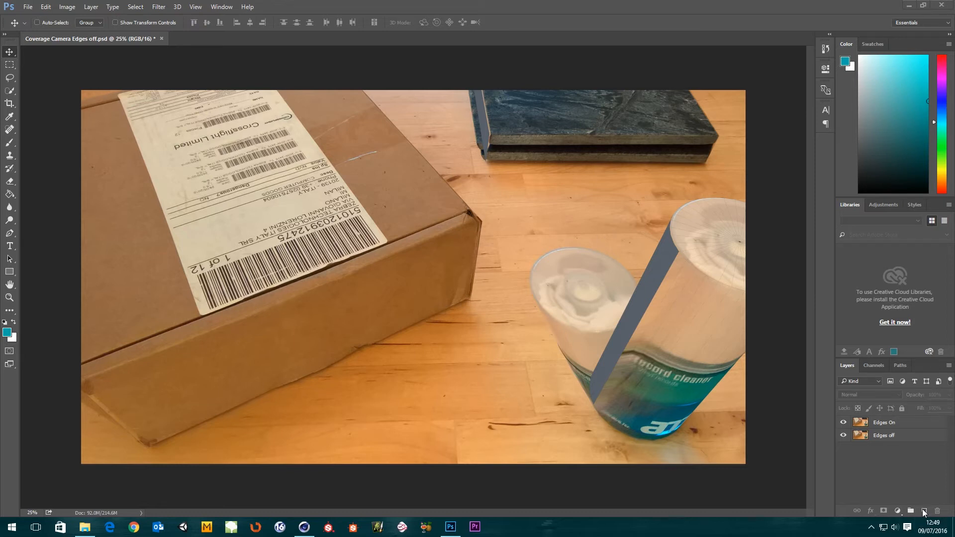
# - Add an empty layer named Coverages at the top of the layer stack
pyautogui.click(924, 511)
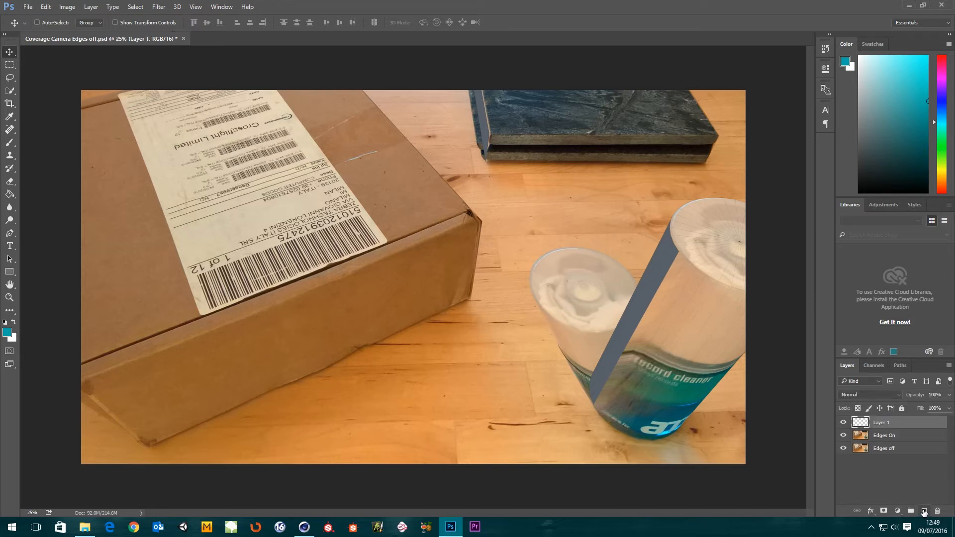
pyautogui.doubleClick(879, 422)
pyautogui.write('Coverages')
pyautogui.click(876, 469)
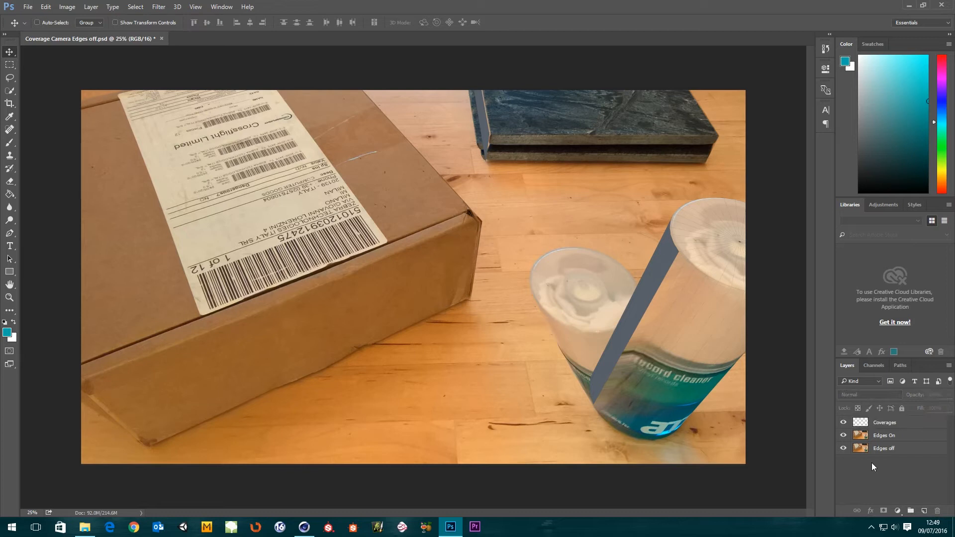
# - Toggle the Edges On layer's visibility to compare it with Edges off, leaving it hidden and selected
pyautogui.click(843, 436)
pyautogui.click(842, 436)
pyautogui.click(843, 436)
pyautogui.click(844, 436)
pyautogui.click(844, 436)
pyautogui.click(844, 437)
pyautogui.click(843, 436)
pyautogui.keyDown('alt'); pyautogui.scroll(5, 638, 321); pyautogui.keyUp('alt')
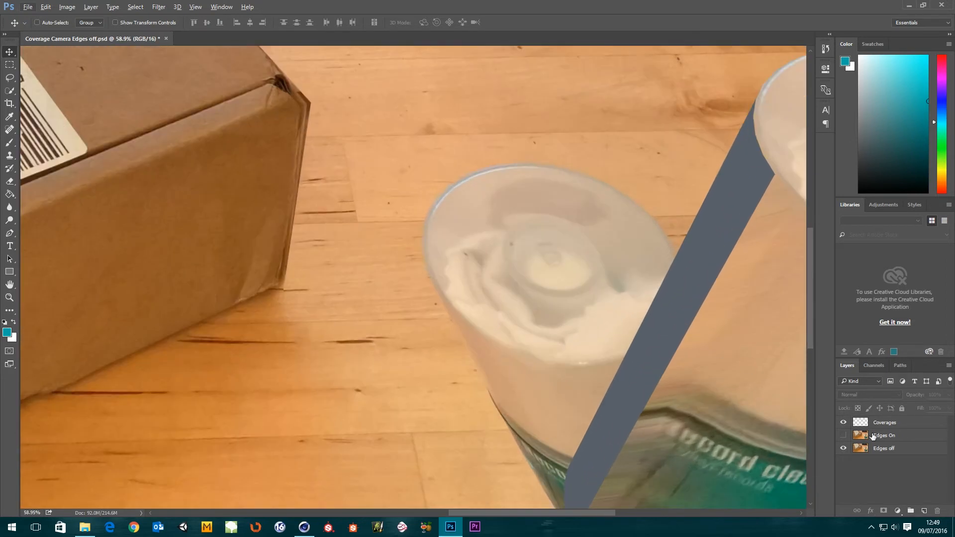
pyautogui.click(883, 435)
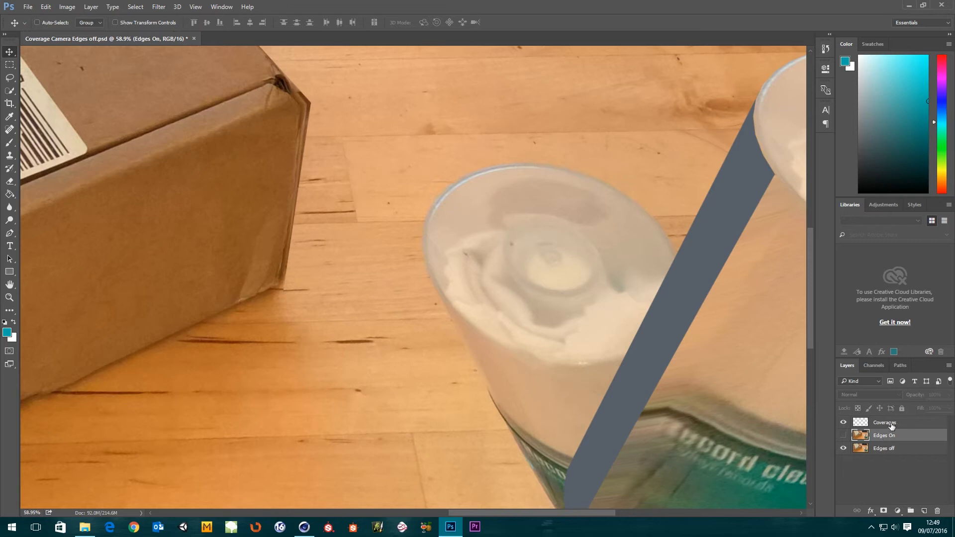
# - Make the Coverages layer active and choose the Clone Stamp tool
pyautogui.click(891, 423)
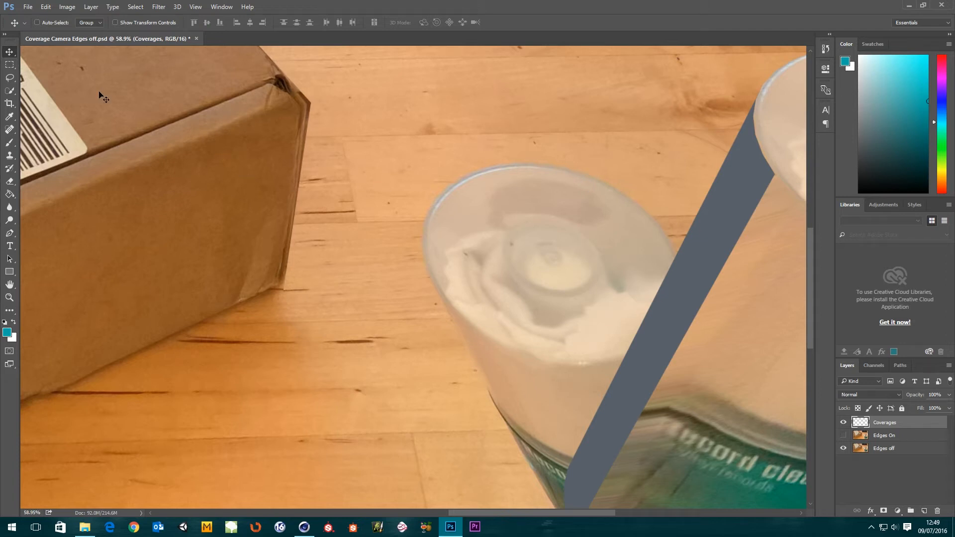
pyautogui.click(13, 211)
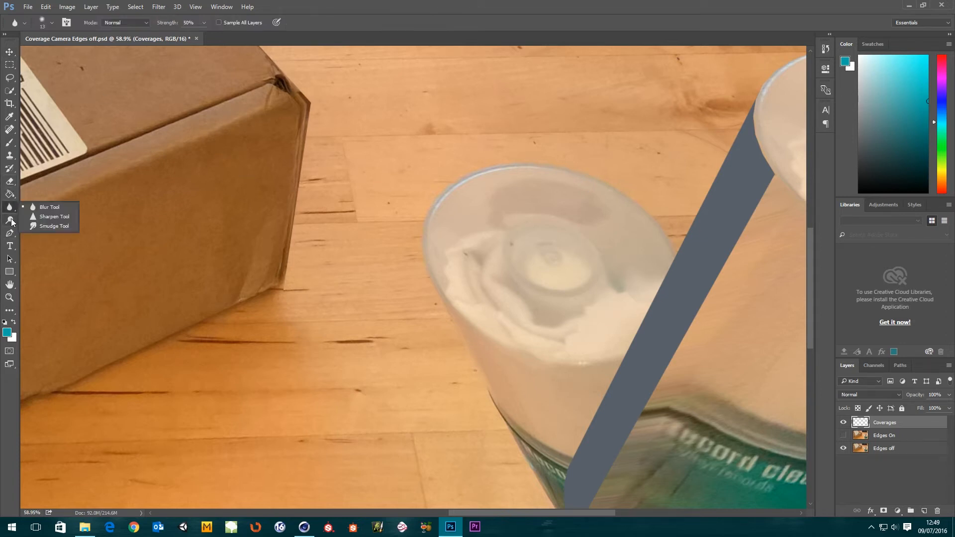
pyautogui.click(11, 221)
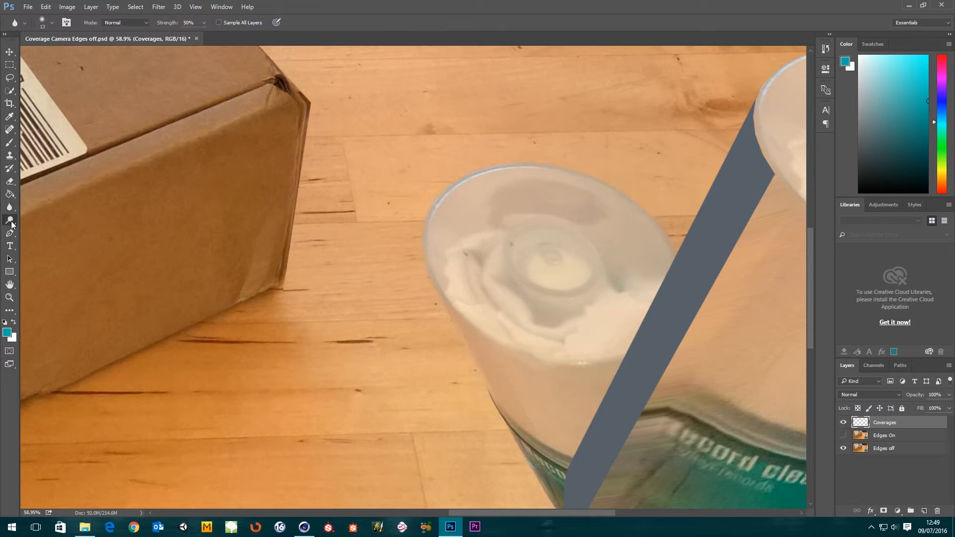
pyautogui.click(10, 155)
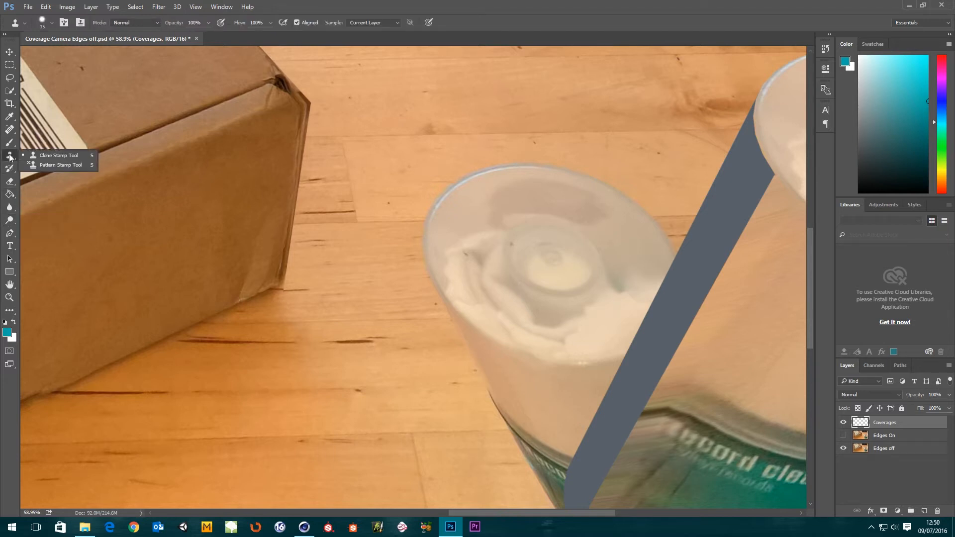
pyautogui.click(57, 158)
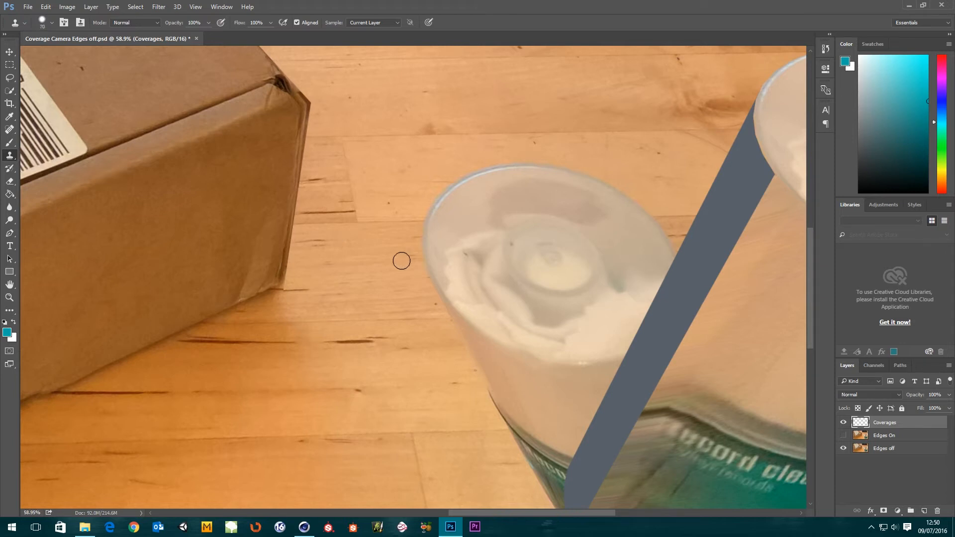
# - Enlarge the clone brush to 175 px and set it to sample All Layers
pyautogui.press(']')
pyautogui.press(']')
pyautogui.press(']')
pyautogui.press(']')
pyautogui.press(']')
pyautogui.press(']')
pyautogui.press('alt')
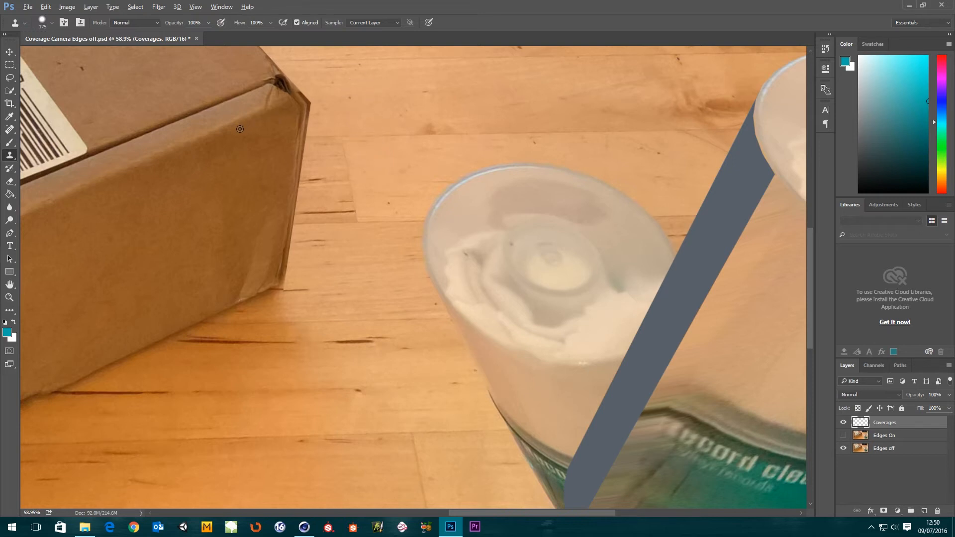
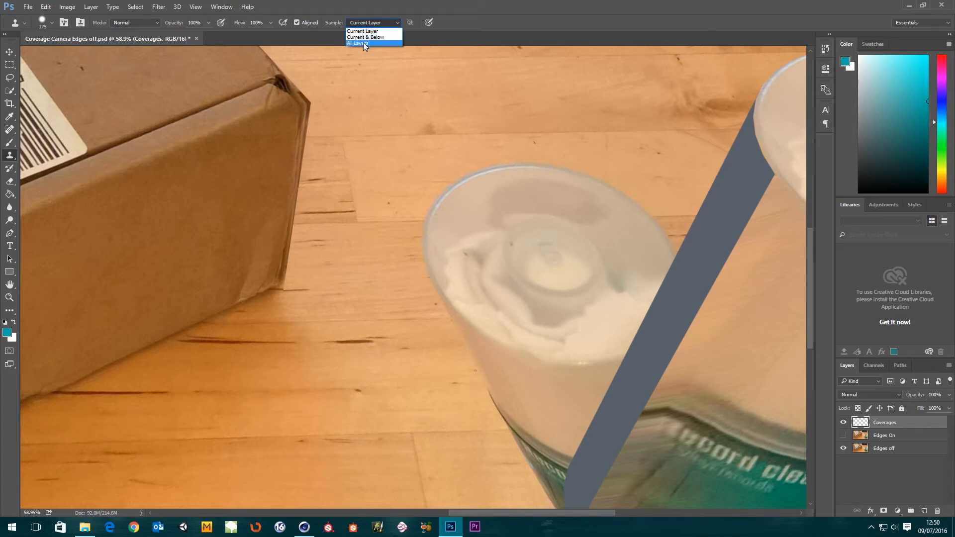
pyautogui.click(363, 42)
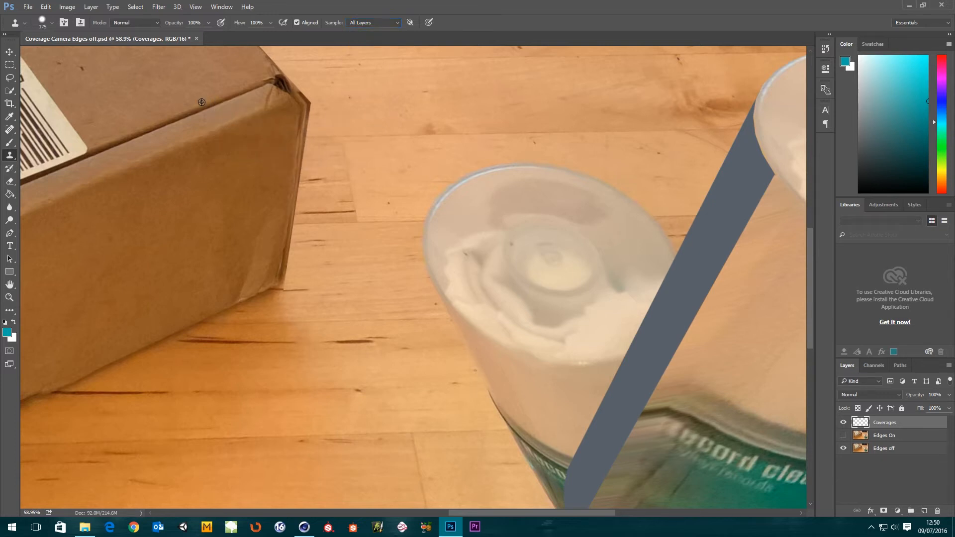
# - Switch the Clone Stamp to a soft round brush, undoing the trial strokes made on the image
pyautogui.moveTo(454, 100)
pyautogui.mouseDown()
pyautogui.moveTo(494, 68)
pyautogui.moveTo(431, 81)
pyautogui.moveTo(443, 79)
pyautogui.mouseUp()
pyautogui.hotkey('ctrl', 'z')
pyautogui.click(52, 22)
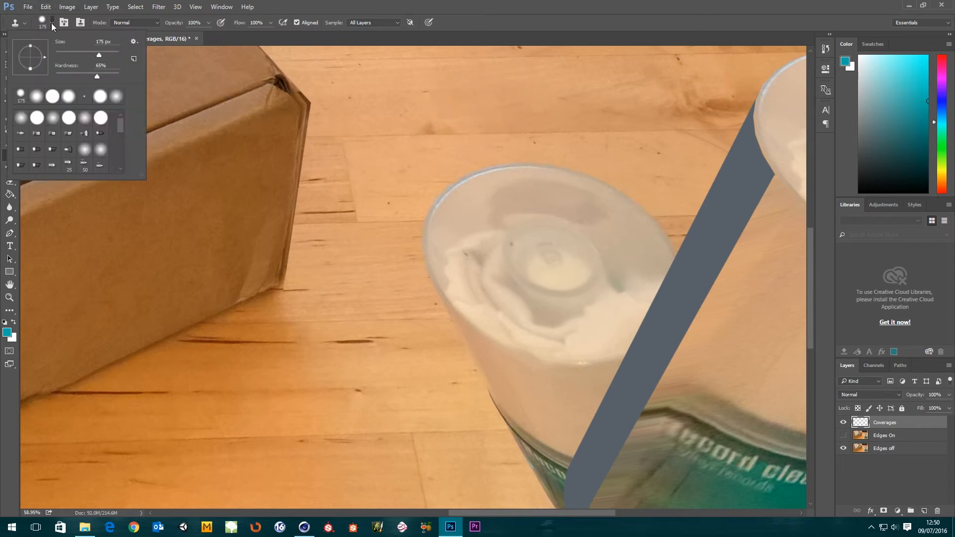
pyautogui.doubleClick(36, 100)
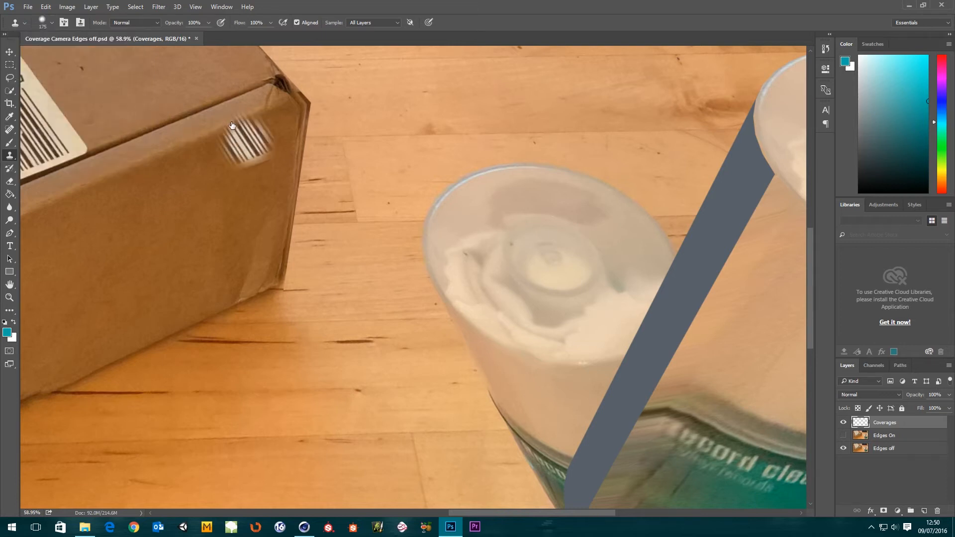
pyautogui.moveTo(413, 99)
pyautogui.mouseDown()
pyautogui.moveTo(468, 58)
pyautogui.moveTo(382, 90)
pyautogui.moveTo(396, 105)
pyautogui.mouseUp()
pyautogui.hotkey('ctrl', 'z')
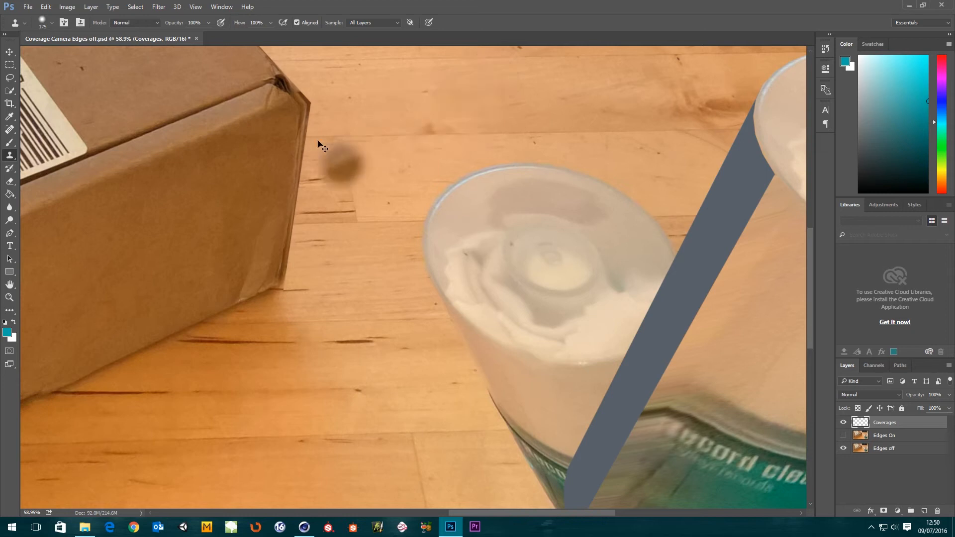
# - Reduce the soft clone brush to a small size suited to the rim of the stray bottle cap
pyautogui.press('[')
pyautogui.press('[')
pyautogui.press('[')
pyautogui.press('[')
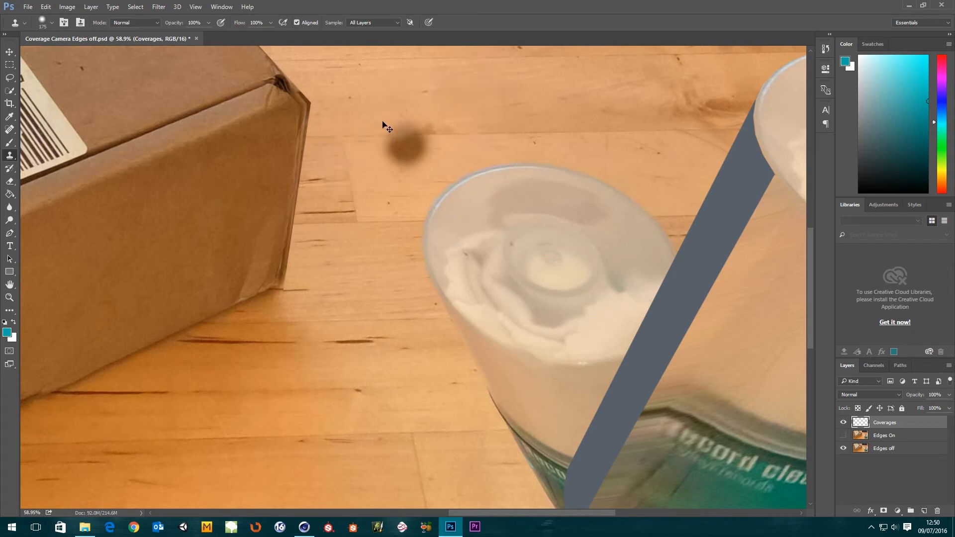
pyautogui.press('[')
pyautogui.press('[')
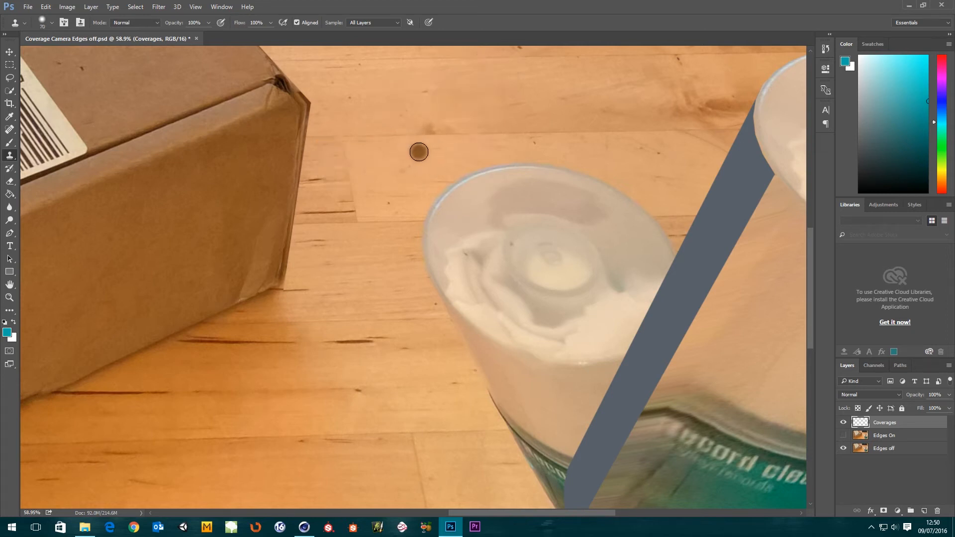
pyautogui.press('[')
pyautogui.keyDown('alt'); pyautogui.moveTo(440, 165); pyautogui.dragTo(436, 169, button='right'); pyautogui.keyUp('alt')
# - Clone clean wood from beside the stray bottle cap over its upper rim, down to the plank seam
pyautogui.keyDown('alt'); pyautogui.click(449, 170); pyautogui.keyUp('alt')
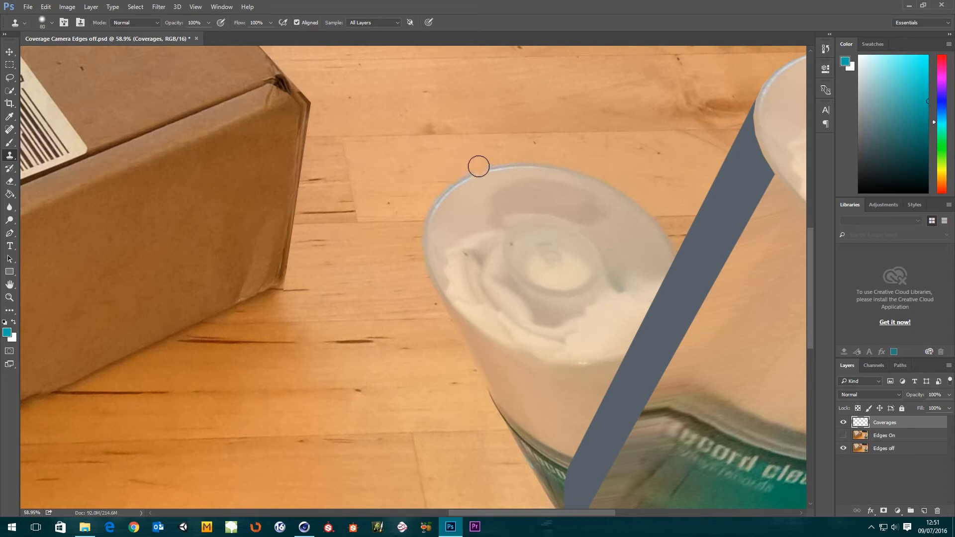
pyautogui.moveTo(478, 170); pyautogui.dragTo(517, 165)
pyautogui.keyDown('alt'); pyautogui.click(380, 172); pyautogui.keyUp('alt')
pyautogui.moveTo(477, 170)
pyautogui.mouseDown()
pyautogui.moveTo(550, 162)
pyautogui.moveTo(467, 169)
pyautogui.moveTo(467, 181)
pyautogui.moveTo(530, 177)
pyautogui.mouseUp()
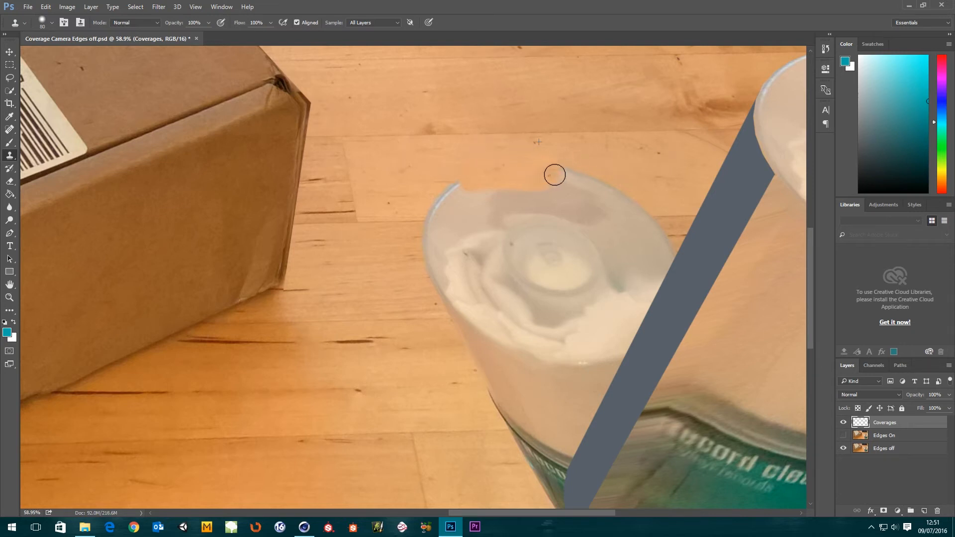
pyautogui.moveTo(554, 172)
pyautogui.mouseDown()
pyautogui.moveTo(601, 181)
pyautogui.moveTo(443, 190)
pyautogui.moveTo(638, 192)
pyautogui.moveTo(426, 202)
pyautogui.mouseUp()
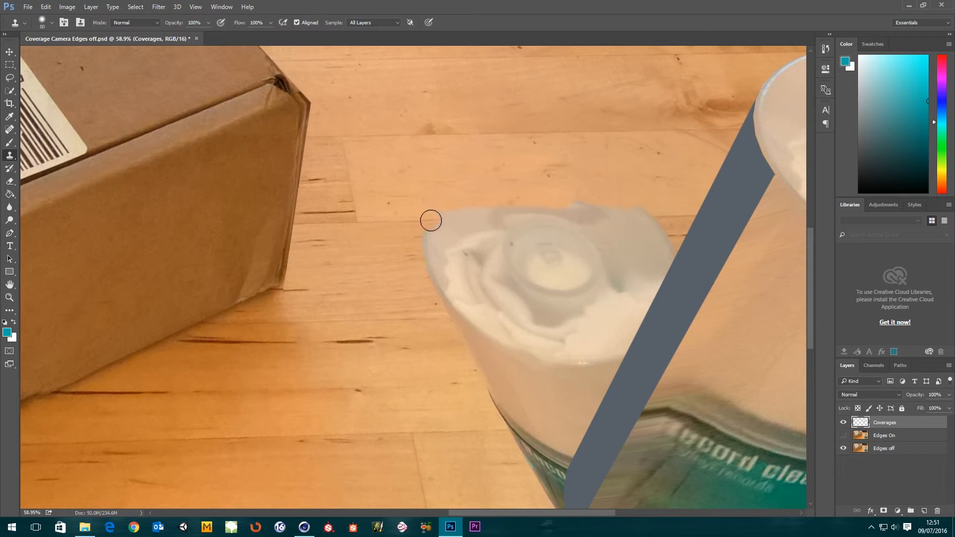
pyautogui.moveTo(431, 221)
pyautogui.mouseDown()
pyautogui.moveTo(458, 216)
pyautogui.moveTo(434, 214)
pyautogui.moveTo(449, 212)
pyautogui.mouseUp()
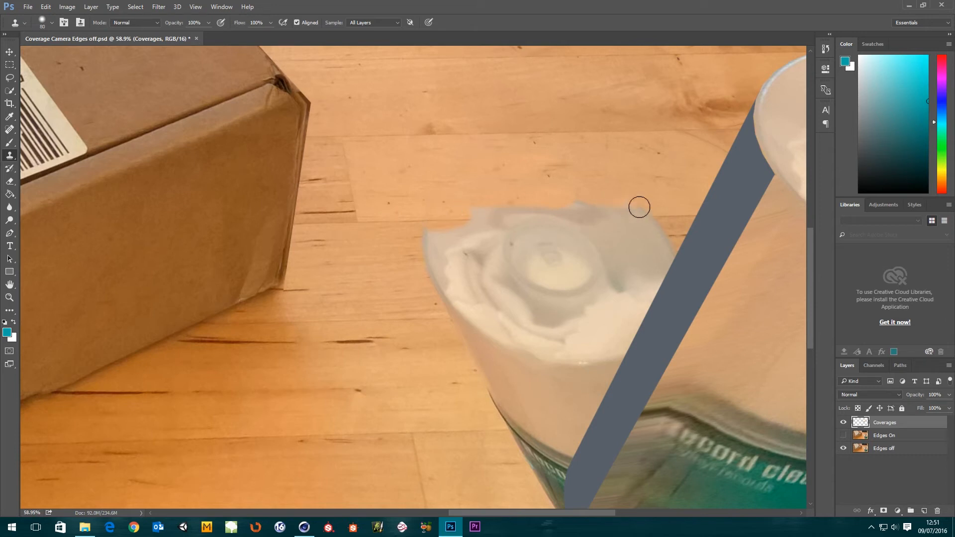
# - Clone the wooden plank seam across the stray cap, resampling the seam on either side of it
pyautogui.keyDown('alt'); pyautogui.click(669, 217); pyautogui.keyUp('alt')
pyautogui.moveTo(656, 218); pyautogui.dragTo(620, 216)
pyautogui.moveTo(635, 216); pyautogui.dragTo(596, 211)
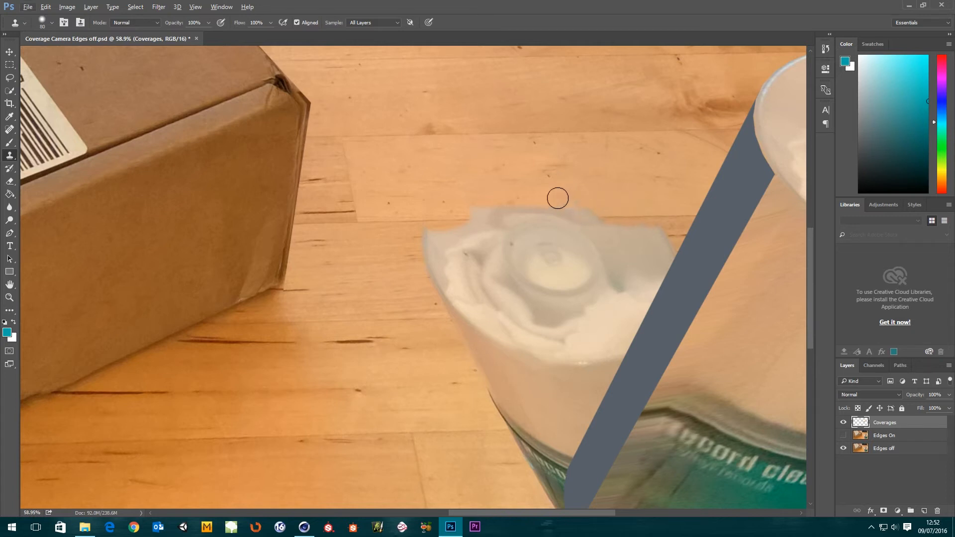
pyautogui.keyDown('alt'); pyautogui.click(677, 216); pyautogui.keyUp('alt')
pyautogui.moveTo(600, 215); pyautogui.dragTo(507, 217)
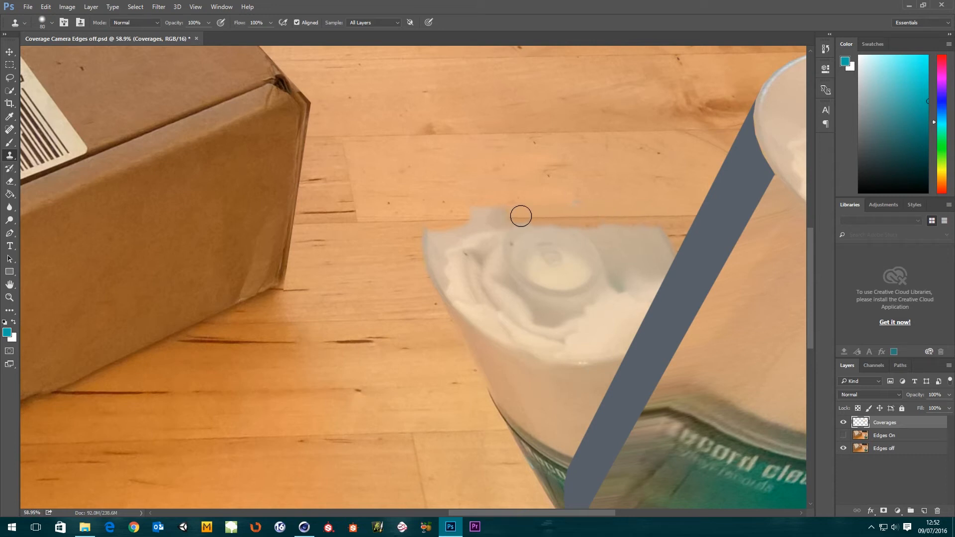
pyautogui.keyDown('alt'); pyautogui.click(657, 217); pyautogui.keyUp('alt')
pyautogui.moveTo(511, 218); pyautogui.dragTo(465, 219)
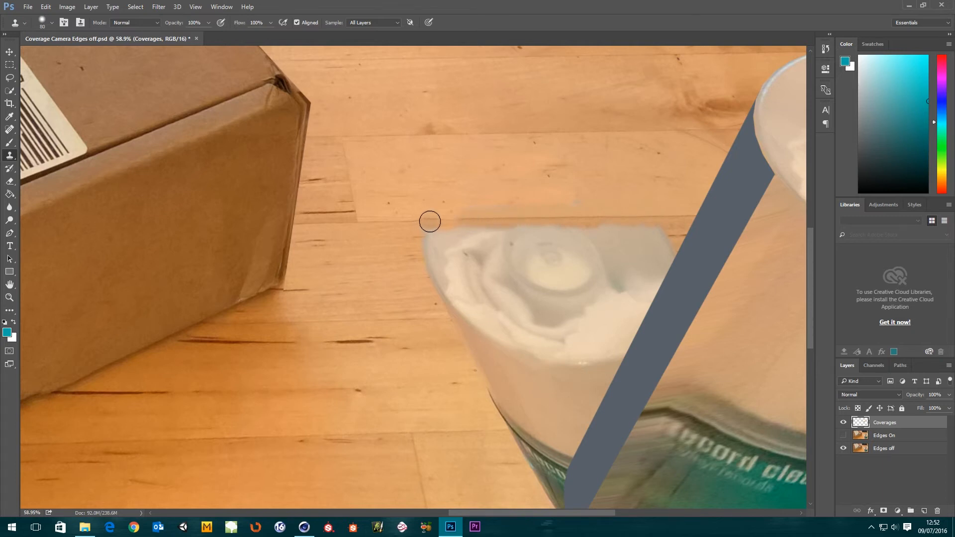
pyautogui.keyDown('alt'); pyautogui.click(374, 222); pyautogui.keyUp('alt')
pyautogui.moveTo(439, 220); pyautogui.dragTo(485, 218)
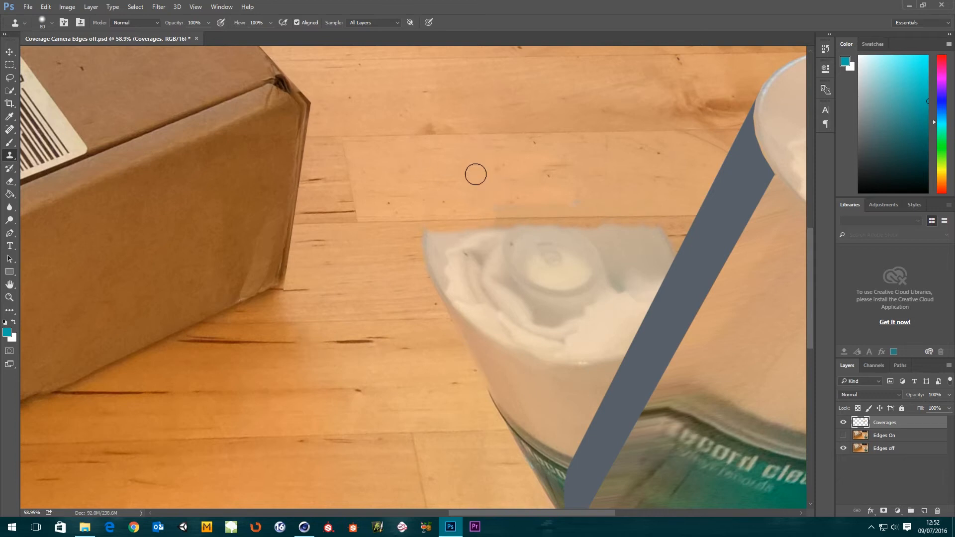
# - Clean up the leftover cap traces just above the plank seam with cloned wood
pyautogui.moveTo(493, 203); pyautogui.dragTo(599, 200)
pyautogui.click(552, 167)
pyautogui.keyDown('alt'); pyautogui.click(616, 178); pyautogui.keyUp('alt')
pyautogui.moveTo(582, 202)
pyautogui.mouseDown()
pyautogui.moveTo(564, 199)
pyautogui.moveTo(575, 196)
pyautogui.mouseUp()
pyautogui.keyDown('alt'); pyautogui.scroll(-2, 498, 186); pyautogui.keyUp('alt')
pyautogui.keyDown('alt'); pyautogui.scroll(-1, 498, 186); pyautogui.keyUp('alt')
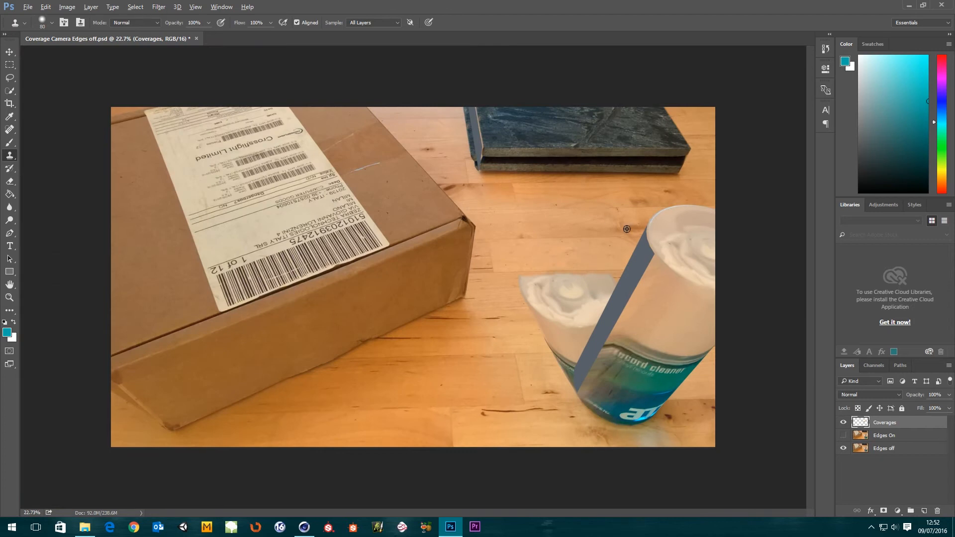
pyautogui.keyDown('alt'); pyautogui.scroll(5, 607, 280); pyautogui.keyUp('alt')
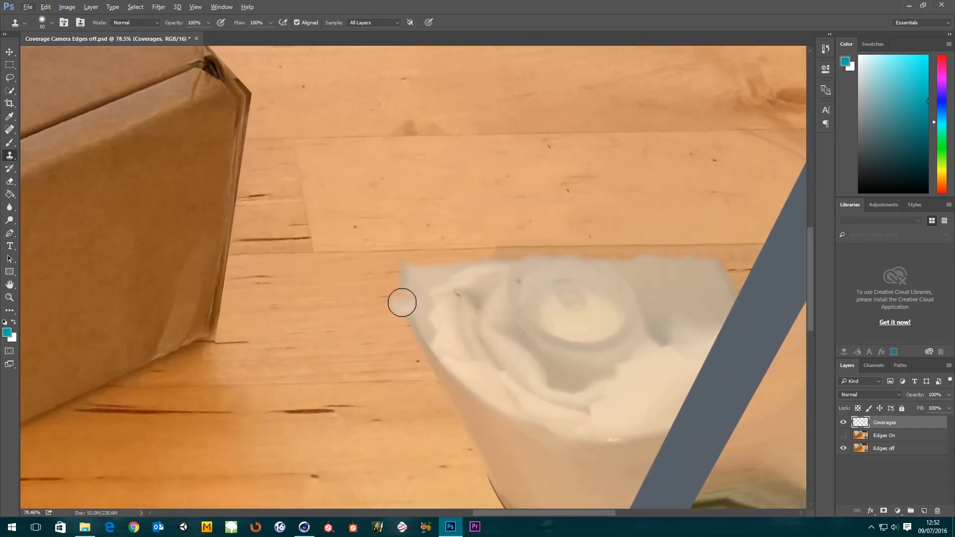
pyautogui.scroll(-3, 401, 303)
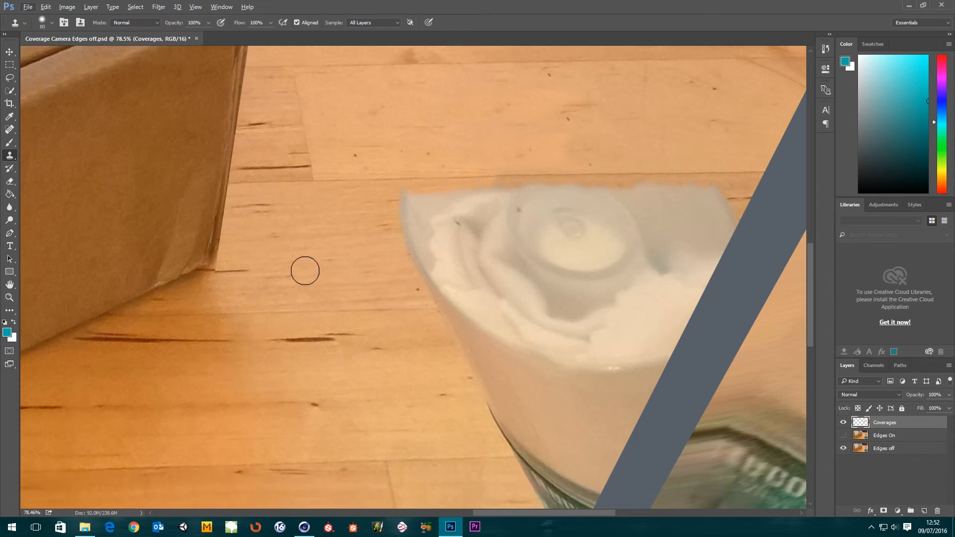
pyautogui.scroll(3, 417, 270)
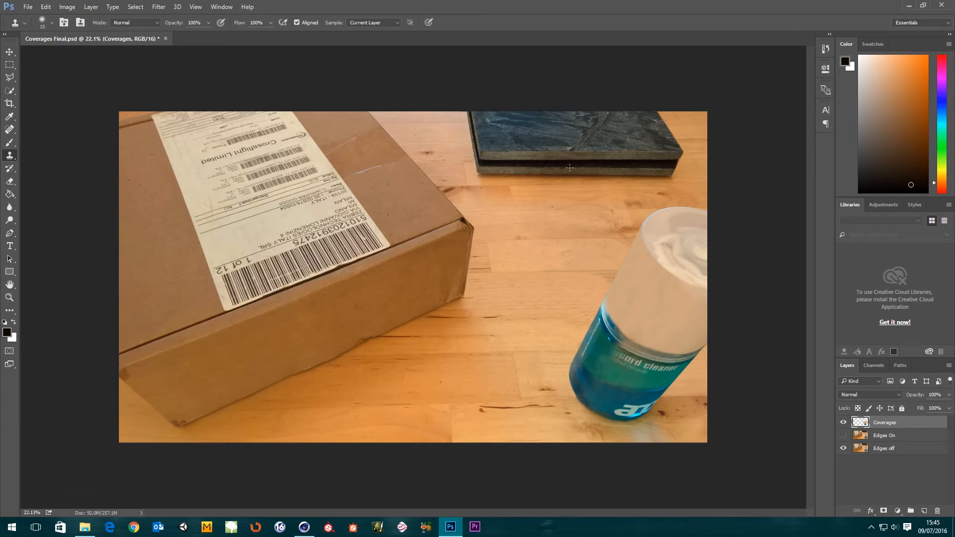
# - Toggle the Coverages layer off and on in Coverages Final.psd to compare the retouch with the Edges off render
pyautogui.click(843, 422)
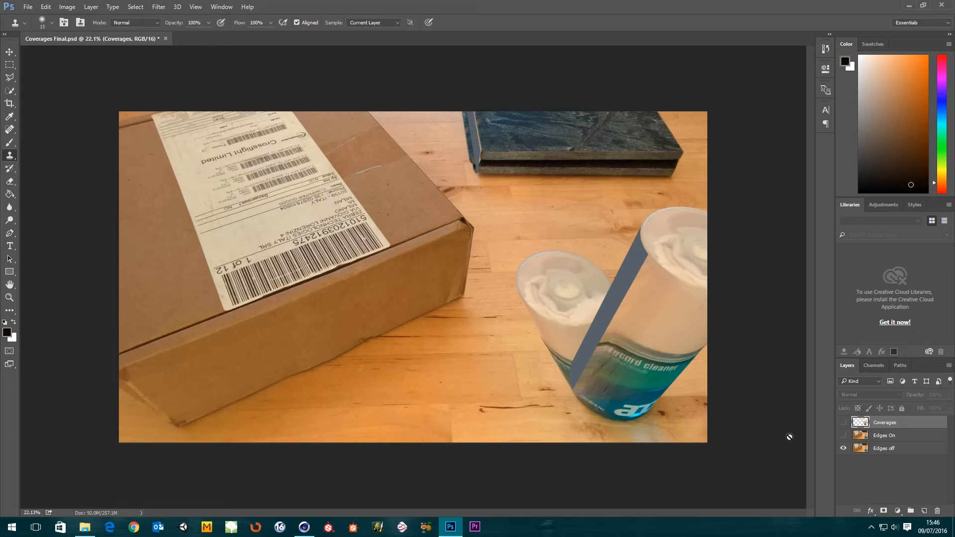
pyautogui.click(843, 421)
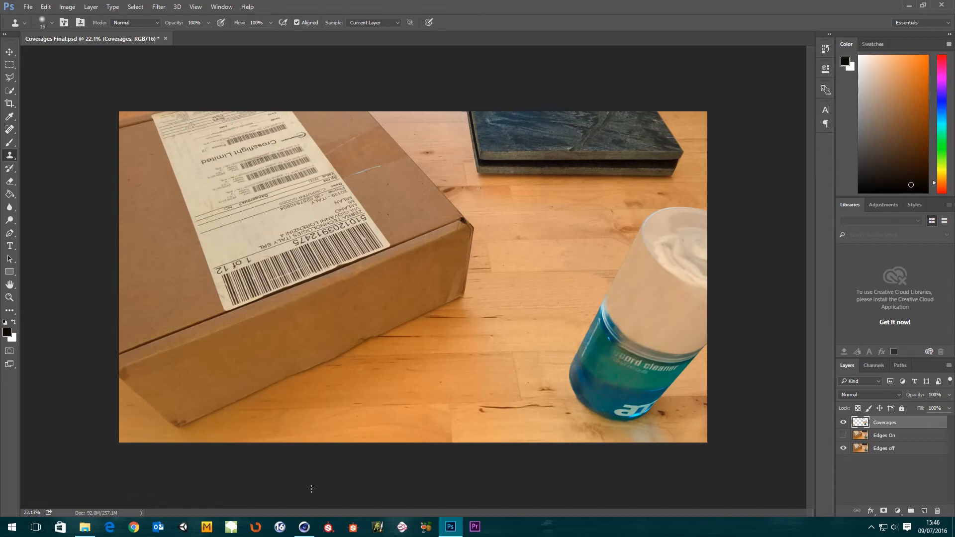
# - Switch to Cinema 4D and scrub the timeline to the end of the shot at 8 s
pyautogui.click(308, 530)
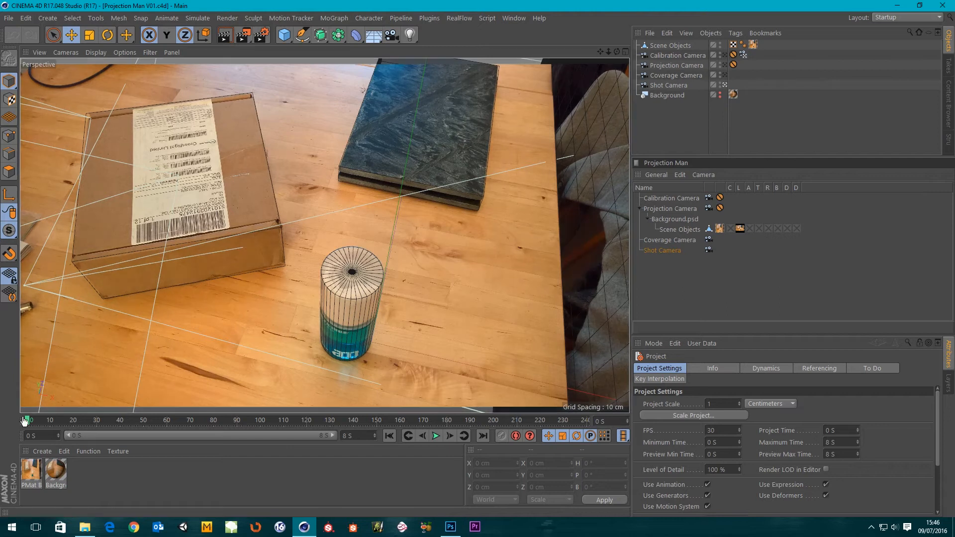
pyautogui.moveTo(27, 426); pyautogui.dragTo(586, 426)
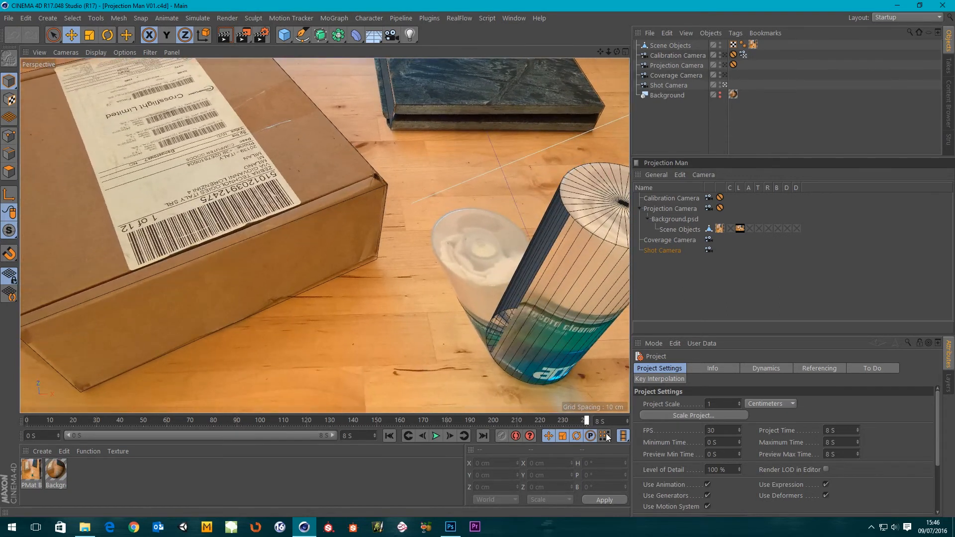
# - In Projection Man, assign Scene Objects to the Coverage Camera with Coverages Final.psd loaded as the projected bitmap
pyautogui.click(682, 229)
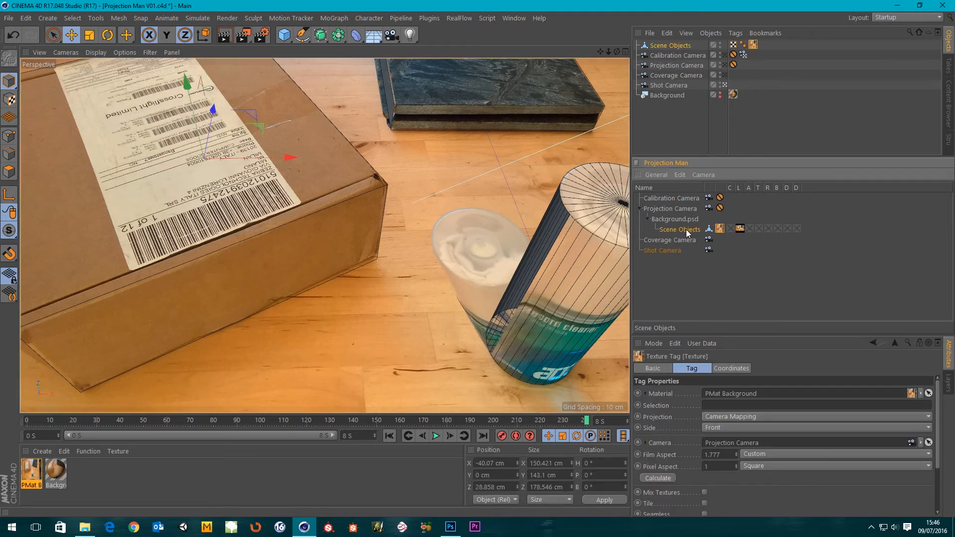
pyautogui.moveTo(675, 242); pyautogui.dragTo(676, 242)
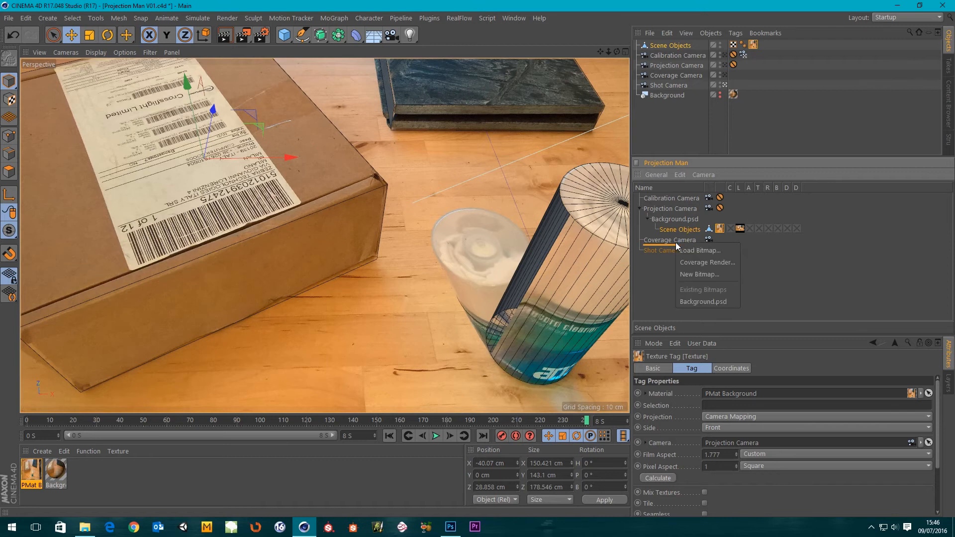
pyautogui.click(713, 252)
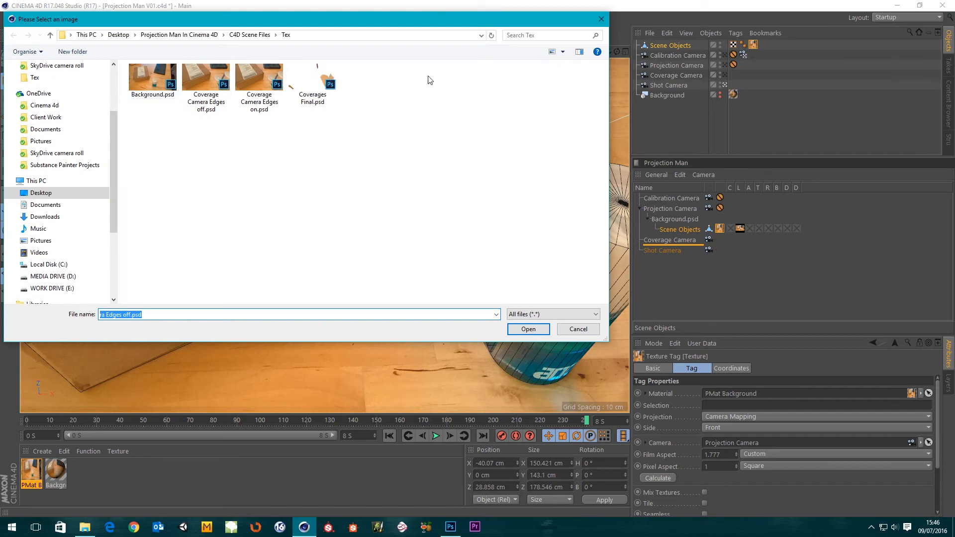
pyautogui.moveTo(430, 24); pyautogui.dragTo(449, 94)
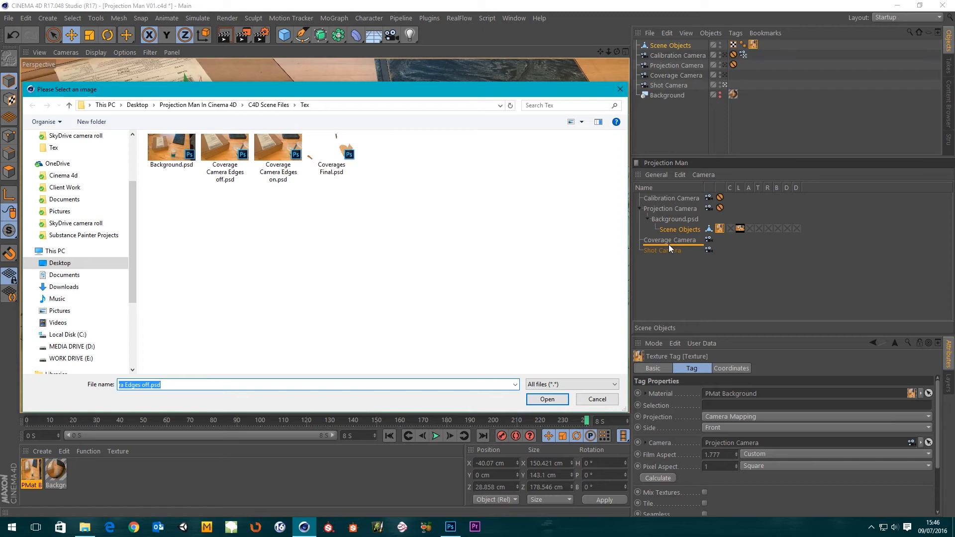
pyautogui.click(334, 157)
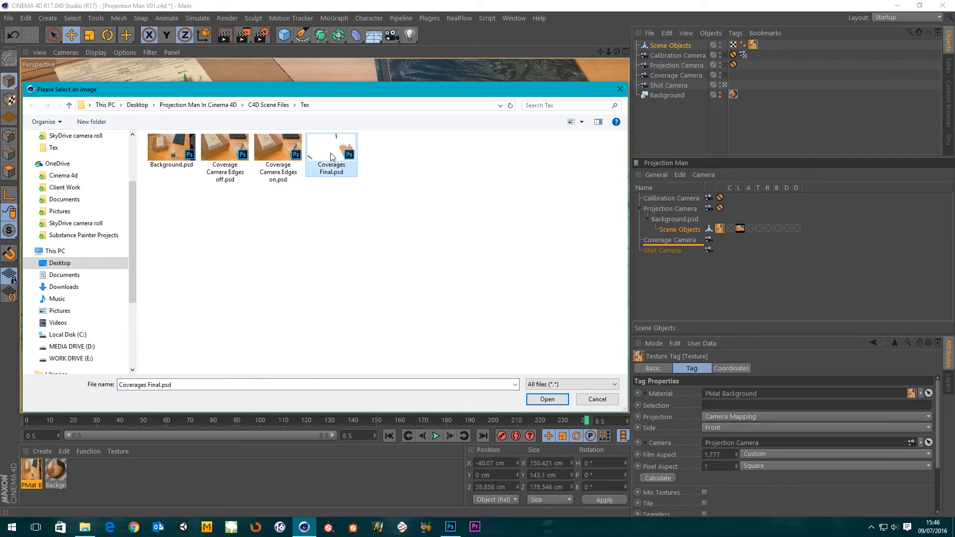
pyautogui.doubleClick(332, 154)
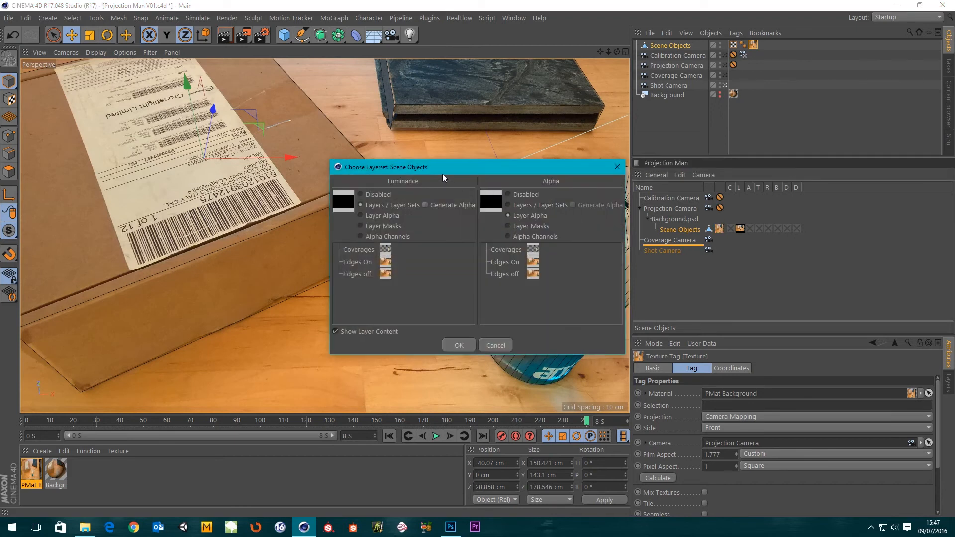
# - Use the Coverages layer for both the luminance and the layer alpha of the Scene Objects projection
pyautogui.moveTo(434, 168); pyautogui.dragTo(482, 122)
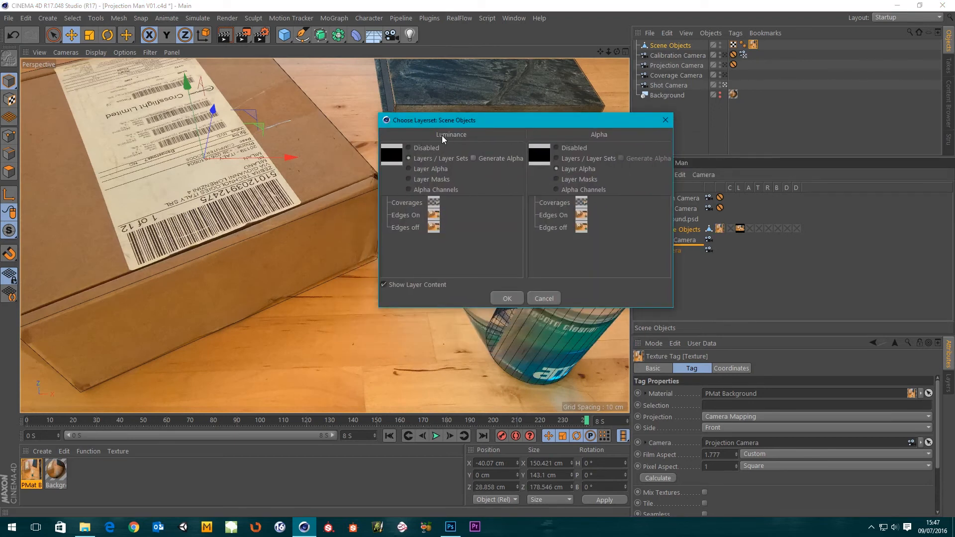
pyautogui.click(404, 203)
pyautogui.click(553, 204)
pyautogui.click(506, 299)
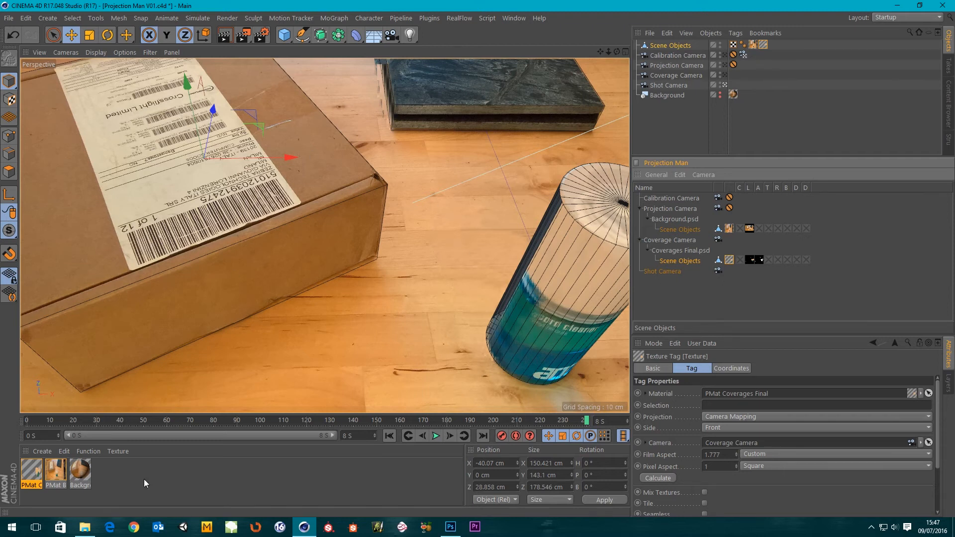
# - Turn off Reflectance in the PMat Coverages Final material and set its texture preview size to 4096x4096
pyautogui.doubleClick(34, 477)
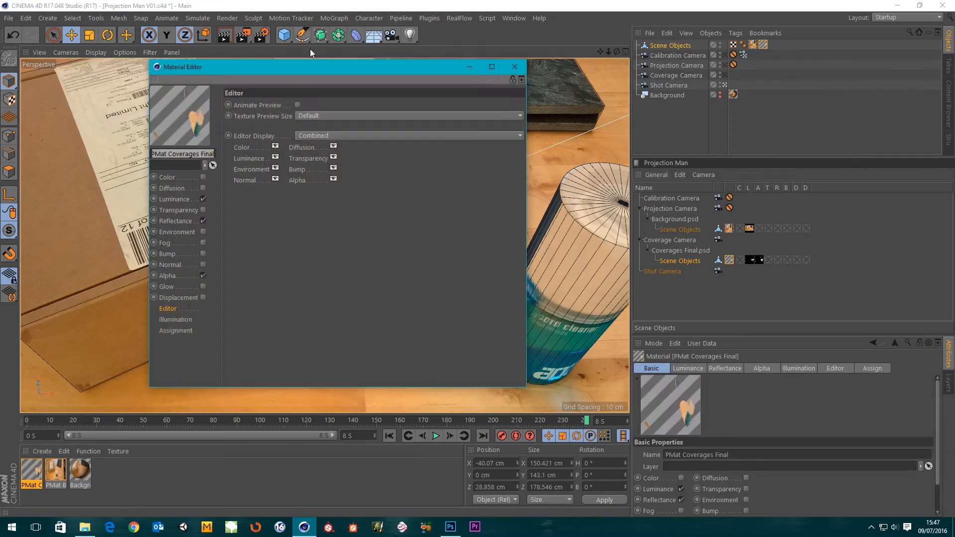
pyautogui.moveTo(336, 66); pyautogui.dragTo(499, 65)
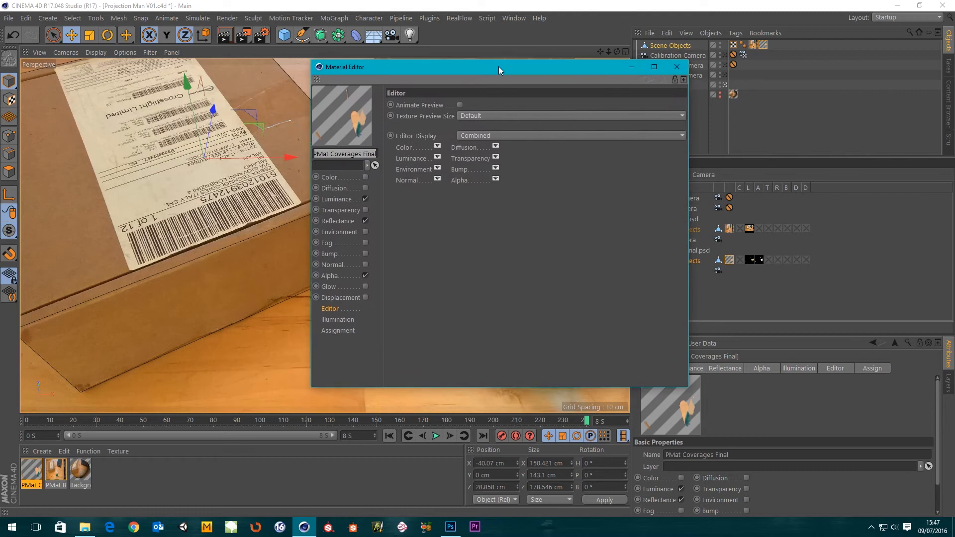
pyautogui.click(366, 219)
pyautogui.click(348, 222)
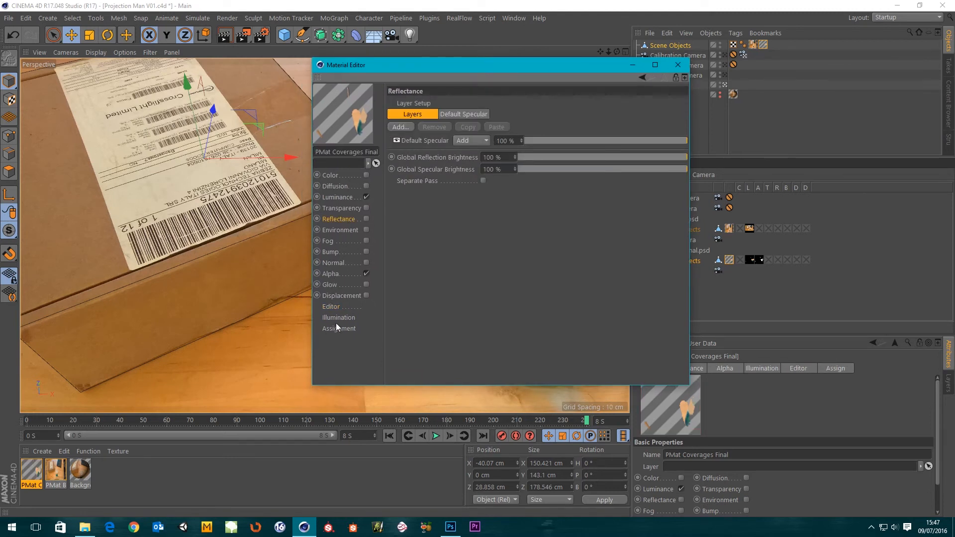
pyautogui.click(332, 308)
pyautogui.click(491, 115)
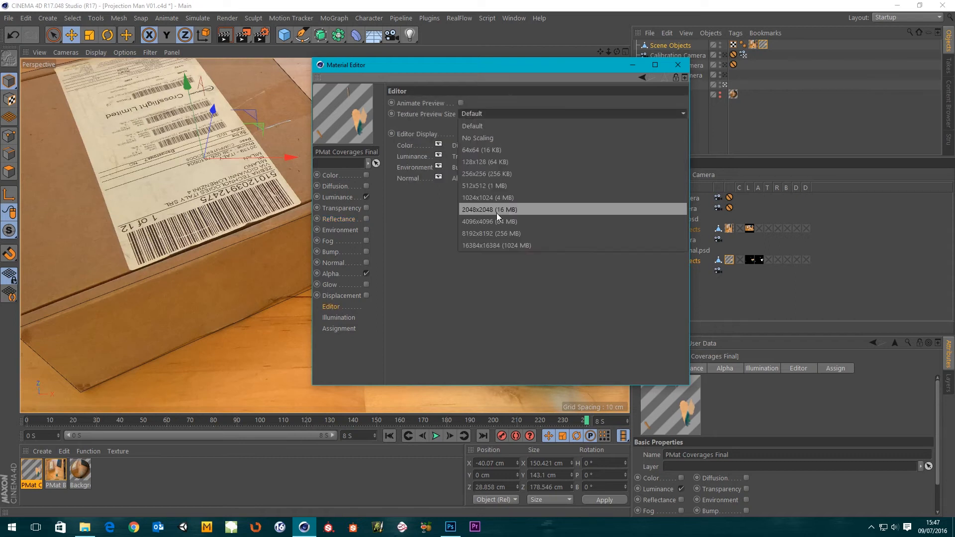
pyautogui.click(490, 222)
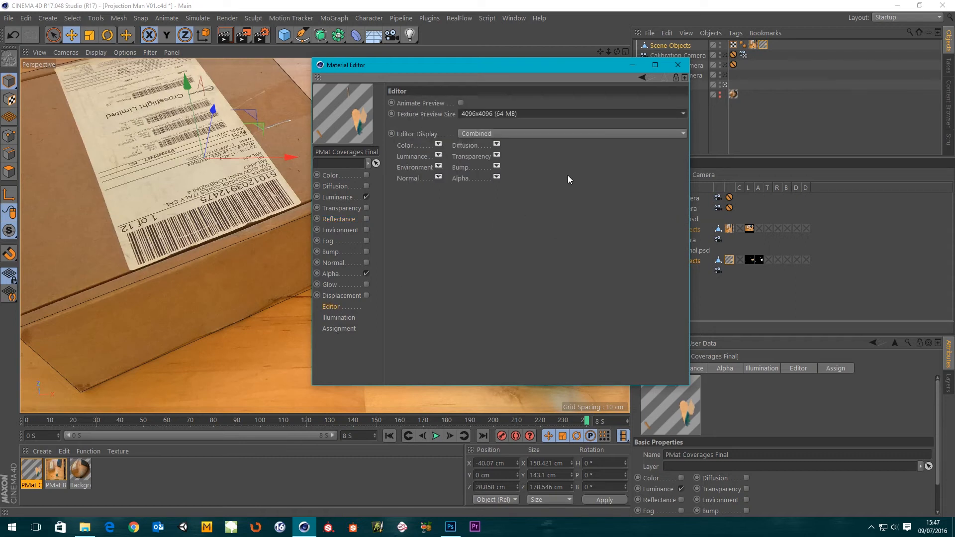
pyautogui.click(677, 64)
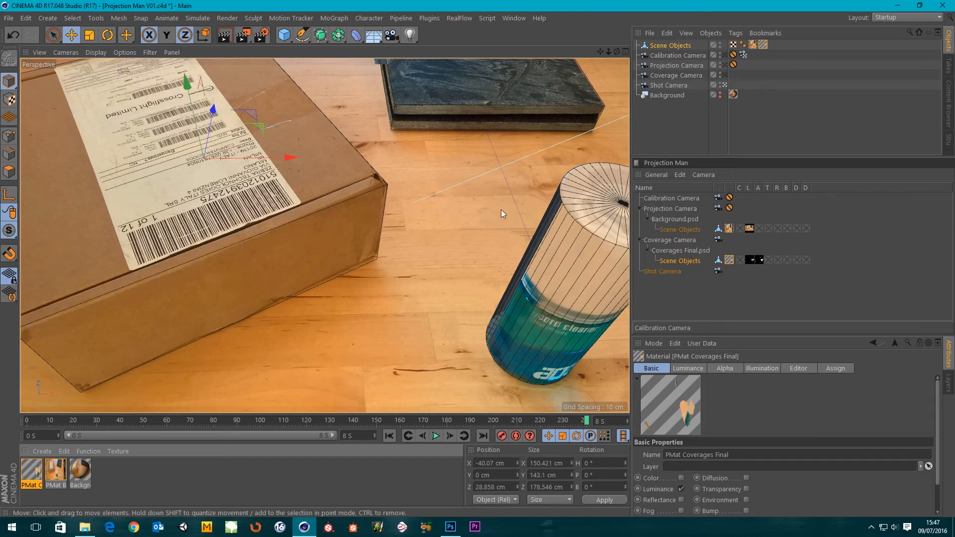
# - Set the perspective viewport's tinted border opacity to 80%
pyautogui.click(123, 54)
pyautogui.click(145, 274)
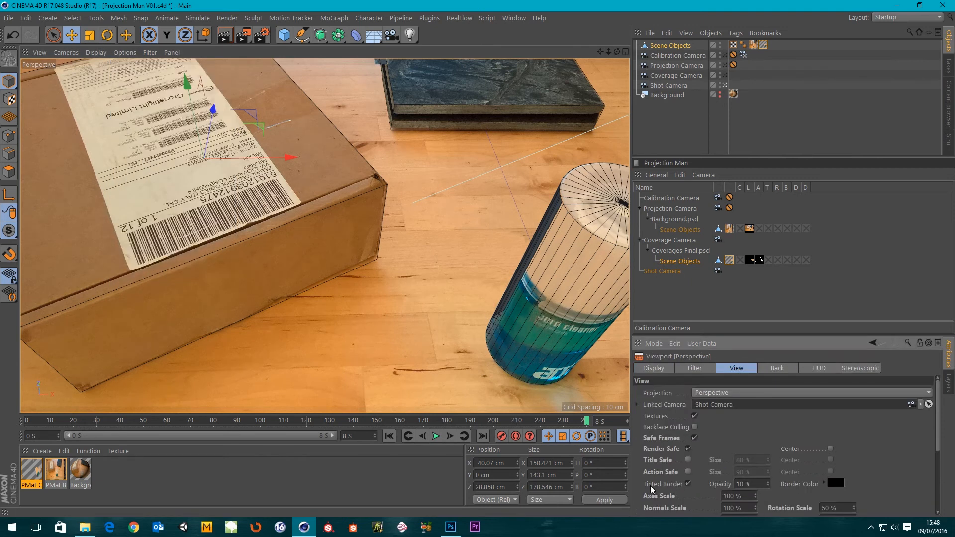
pyautogui.click(751, 484)
pyautogui.write('80')
pyautogui.press('Return')
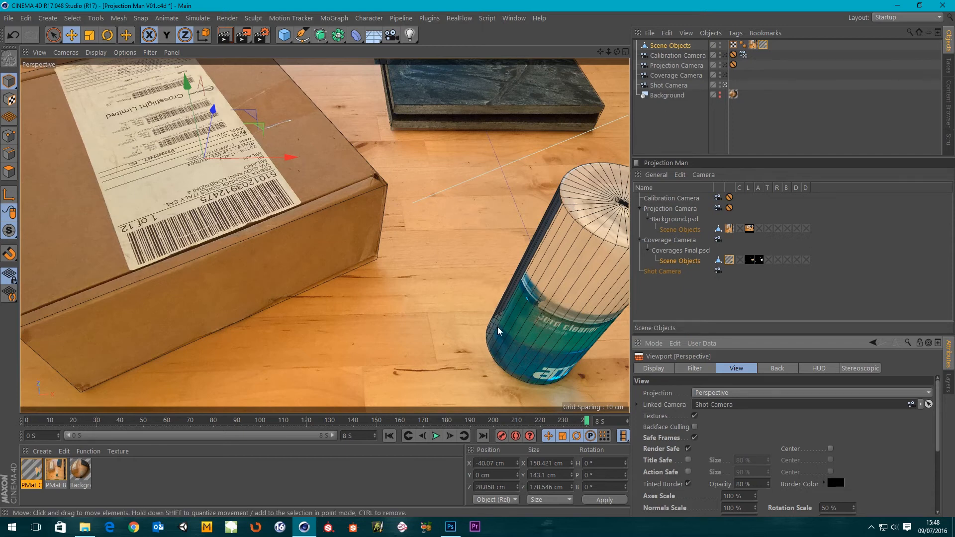
# - Set the Side of the Coverages Final texture tag on Scene Objects to Both
pyautogui.click(670, 262)
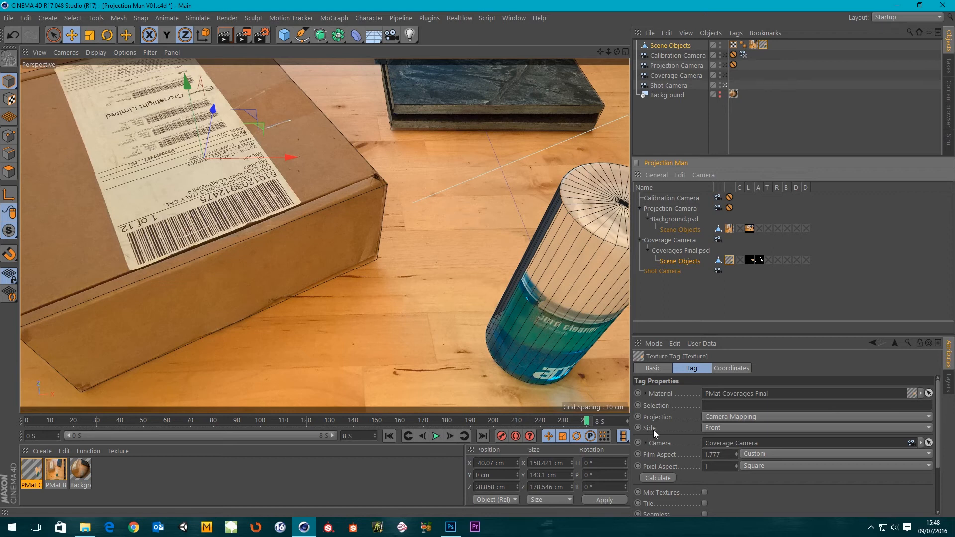
pyautogui.click(712, 428)
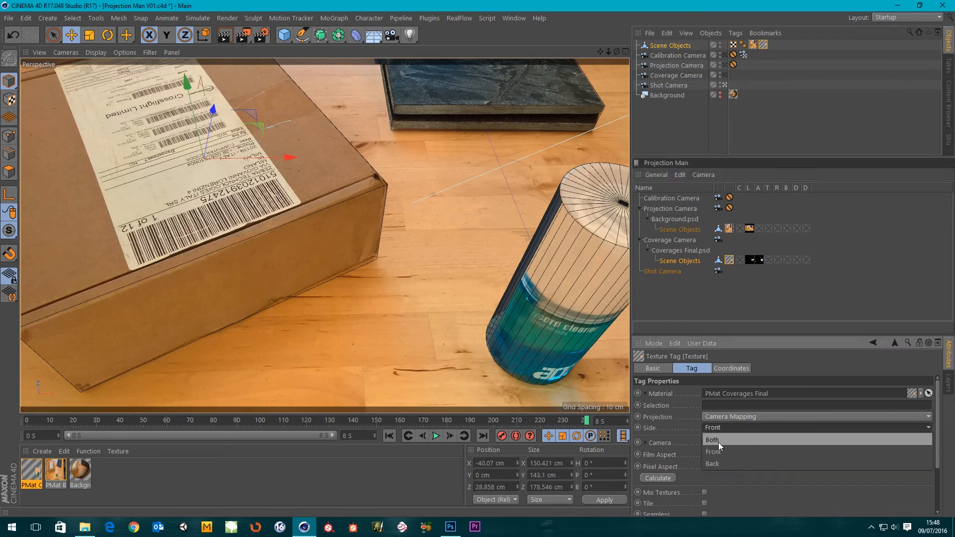
pyautogui.click(718, 441)
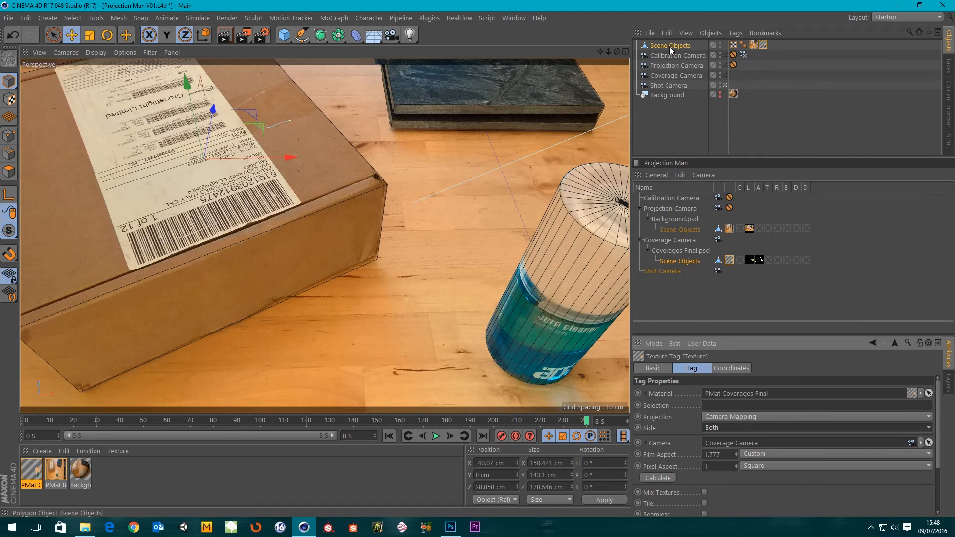
# - Leave the Shot Camera and examine the orientation of the Scene Objects polygons with all of them selected
pyautogui.click(725, 86)
pyautogui.scroll(-3, 508, 326)
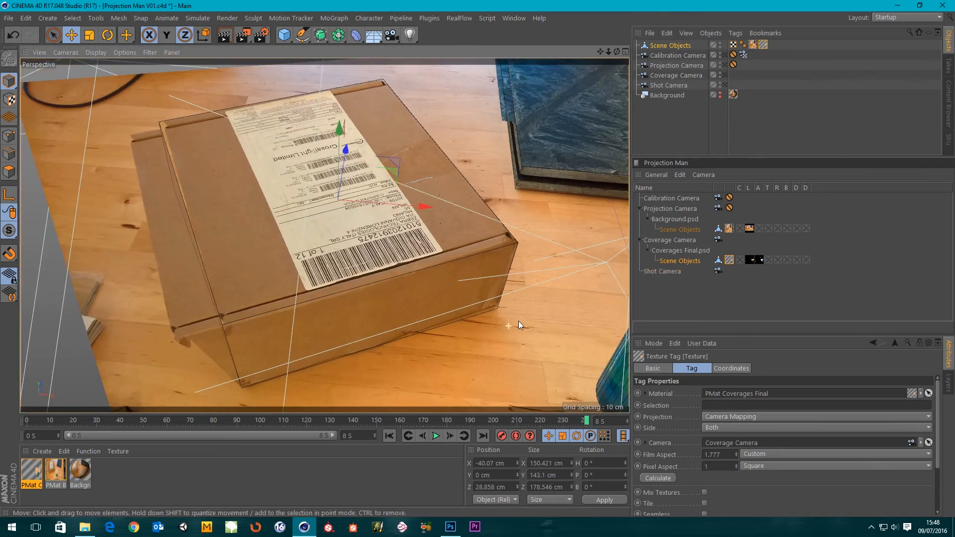
pyautogui.keyDown('alt'); pyautogui.moveTo(518, 321); pyautogui.dragTo(385, 288, button='middle'); pyautogui.keyUp('alt')
pyautogui.moveTo(484, 314)
pyautogui.keyDown('alt'); pyautogui.mouseDown()
pyautogui.moveTo(530, 315)
pyautogui.moveTo(515, 296)
pyautogui.moveTo(478, 316)
pyautogui.mouseUp(); pyautogui.keyUp('alt')
pyautogui.scroll(2, 514, 296)
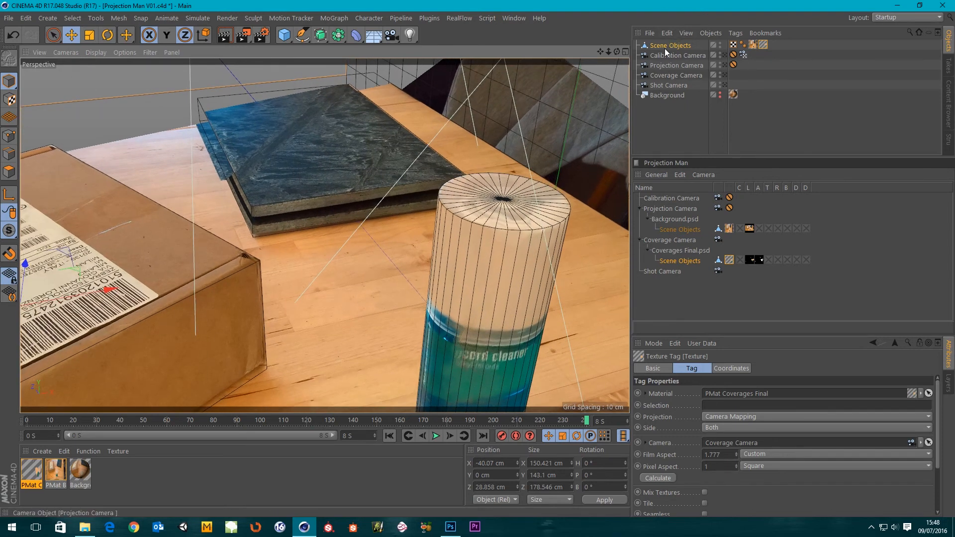
pyautogui.click(9, 172)
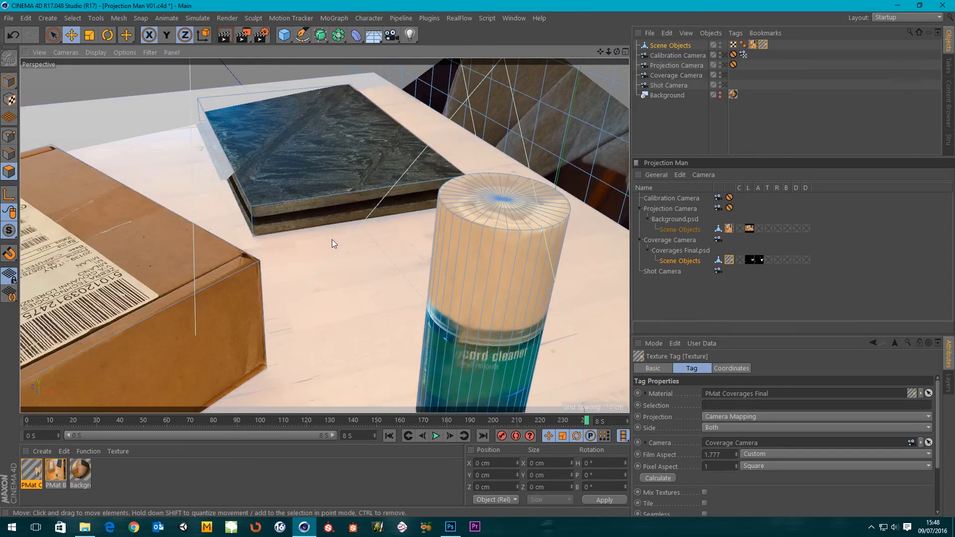
pyautogui.hotkey('ctrl', 'a')
pyautogui.keyDown('alt'); pyautogui.moveTo(377, 262); pyautogui.dragTo(600, 162); pyautogui.keyUp('alt')
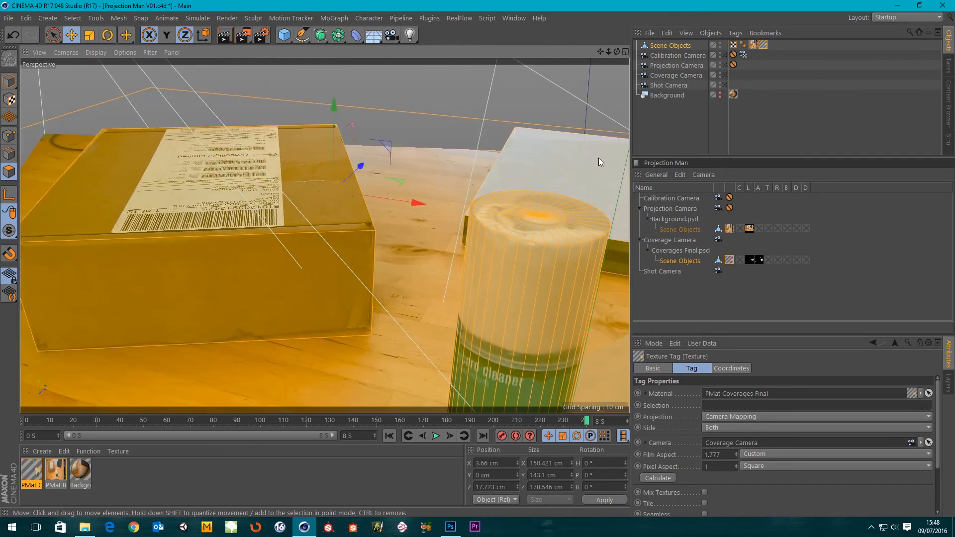
# - Look through the Shot Camera again, deselect all polygons and return to Model mode
pyautogui.click(725, 87)
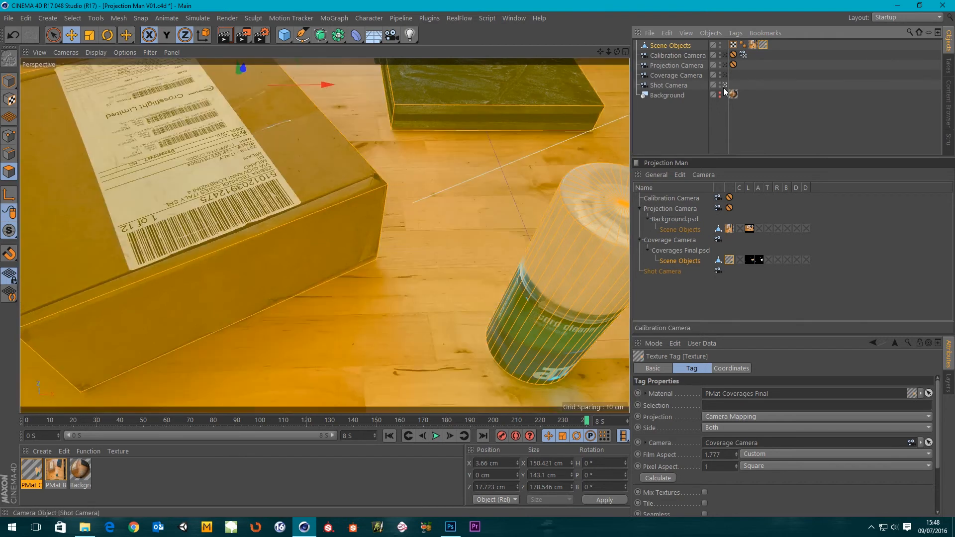
pyautogui.click(79, 19)
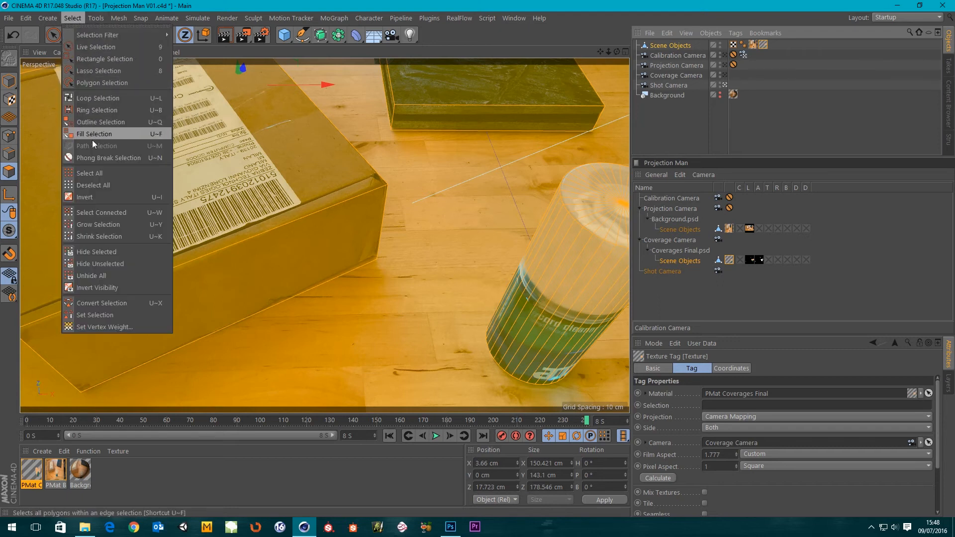
pyautogui.click(98, 185)
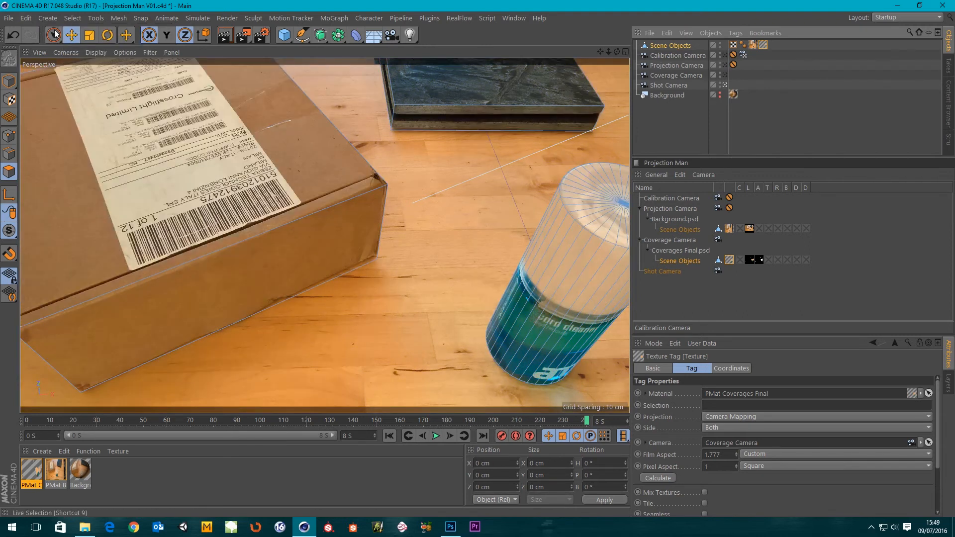
pyautogui.click(53, 35)
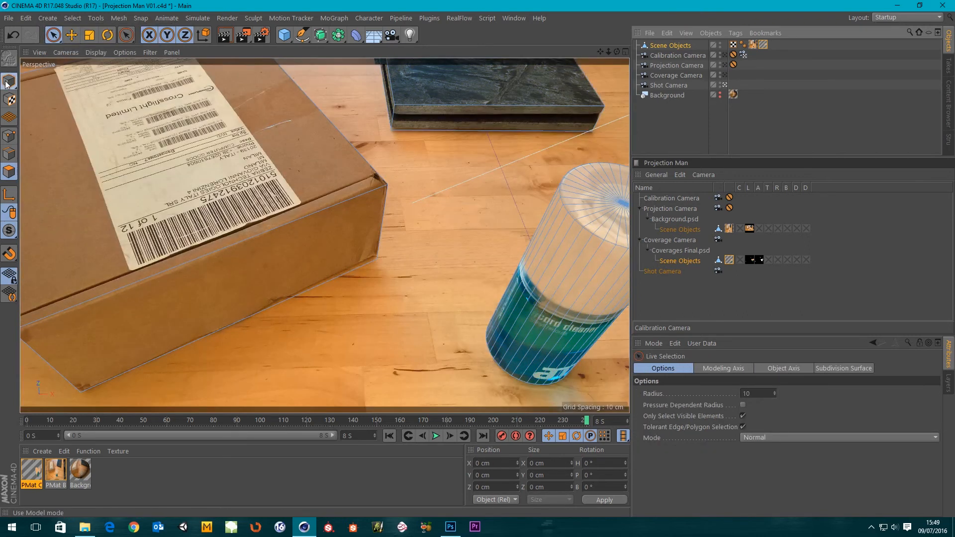
pyautogui.click(8, 82)
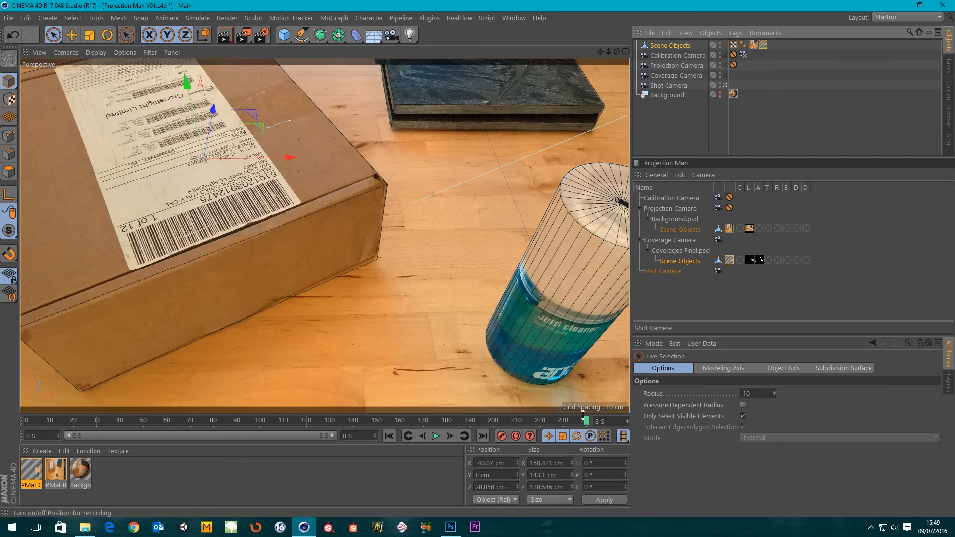
# - Scrub the timeline between 0 s and 8 s to check the coverage projection through the Shot Camera
pyautogui.moveTo(586, 423); pyautogui.dragTo(0, 365)
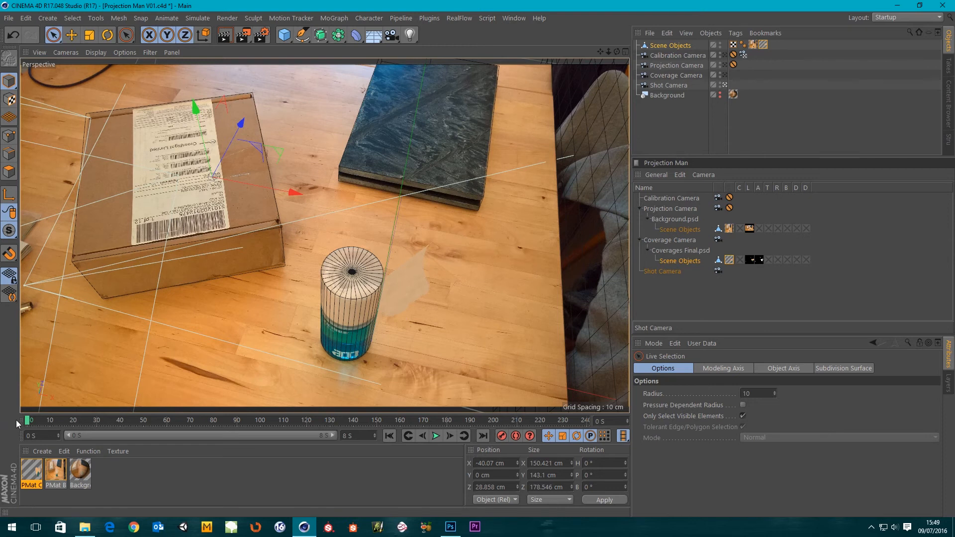
pyautogui.moveTo(29, 422); pyautogui.dragTo(280, 437)
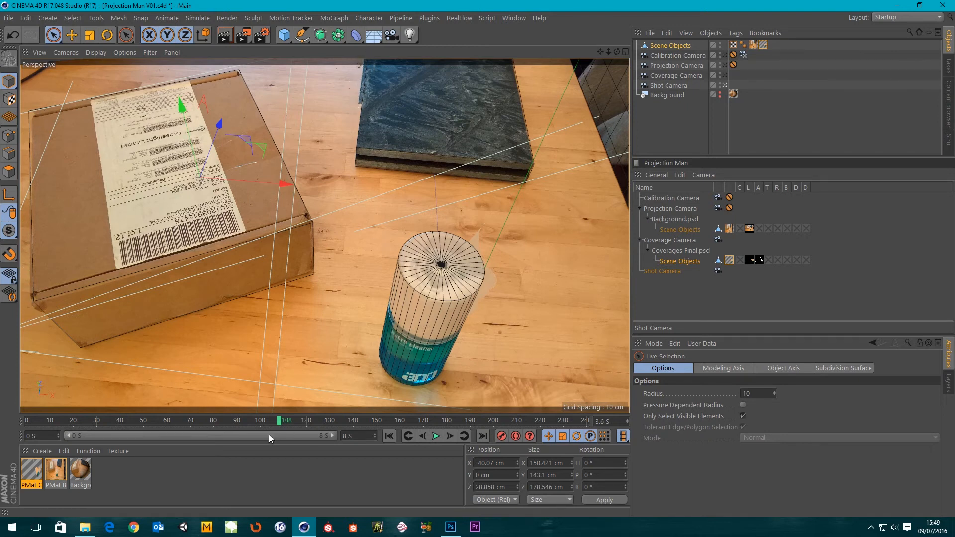
pyautogui.moveTo(283, 427); pyautogui.dragTo(614, 431)
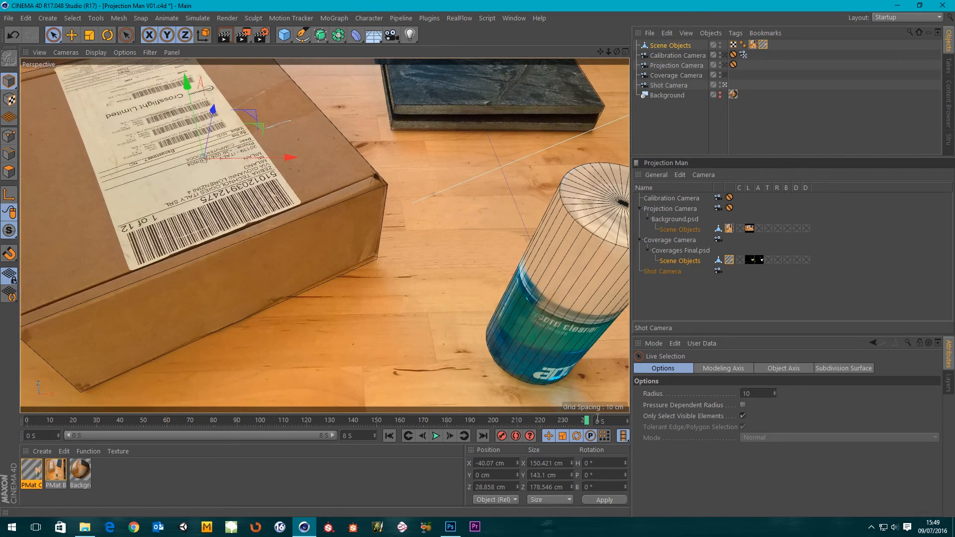
pyautogui.moveTo(586, 424); pyautogui.dragTo(29, 423)
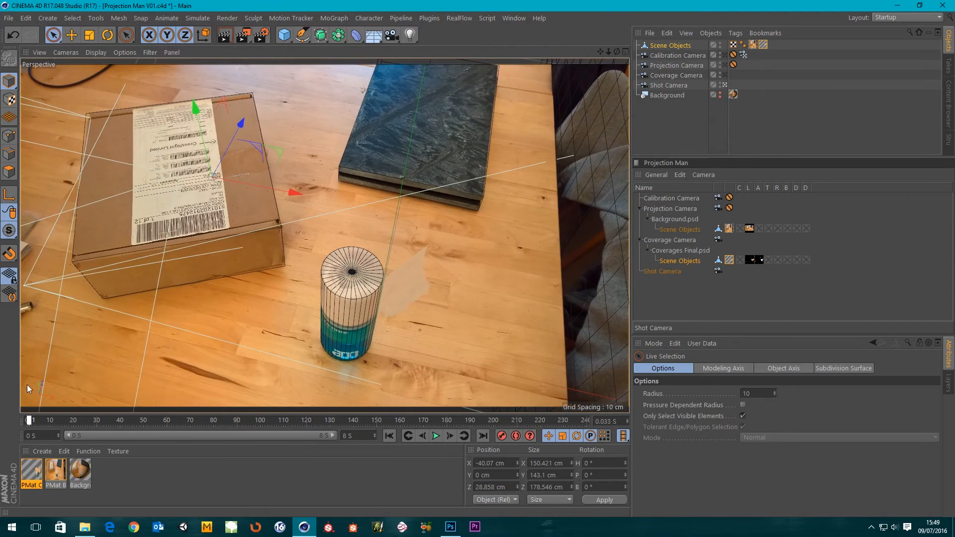
pyautogui.moveTo(22, 387); pyautogui.dragTo(12, 366)
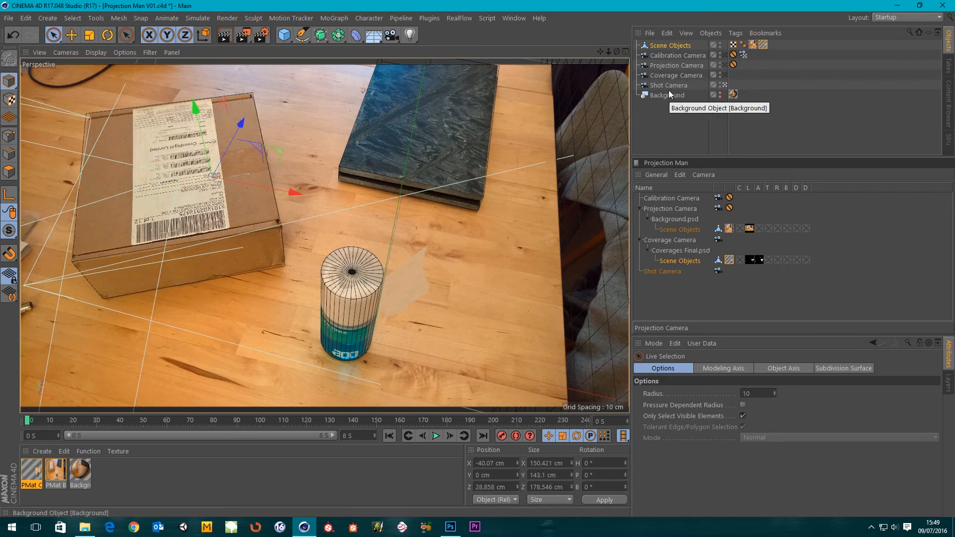
# - Select the Projection Camera and look through it at the start of the shot
pyautogui.click(392, 39)
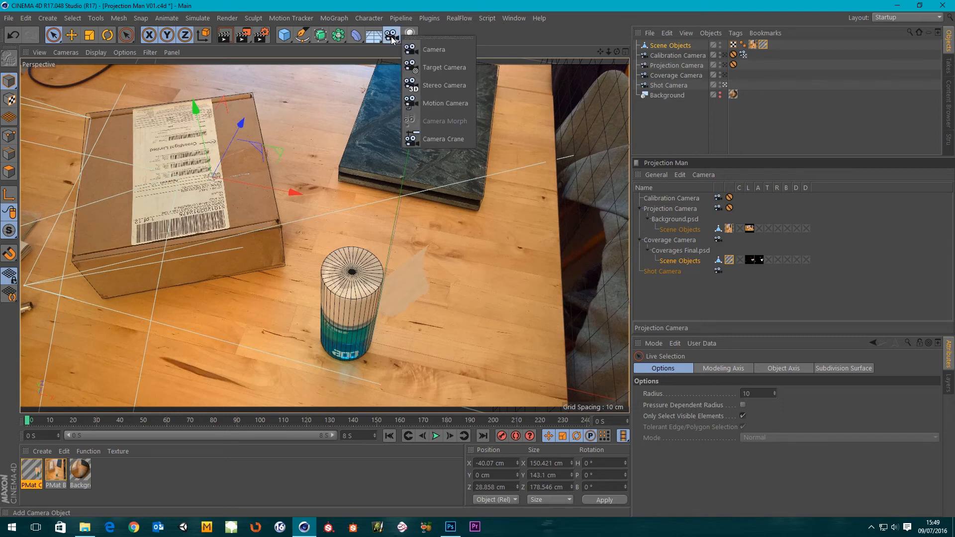
pyautogui.click(673, 66)
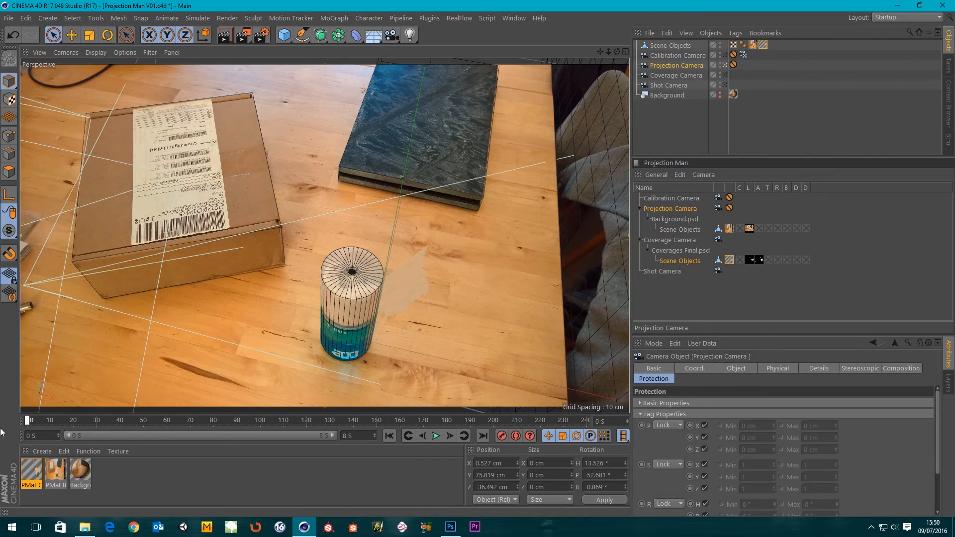
# - Duplicate the Projection Camera, rename the copy Can Coverage and look through it
pyautogui.keyDown('ctrl'); pyautogui.moveTo(669, 83); pyautogui.dragTo(669, 85); pyautogui.keyUp('ctrl')
pyautogui.doubleClick(673, 87)
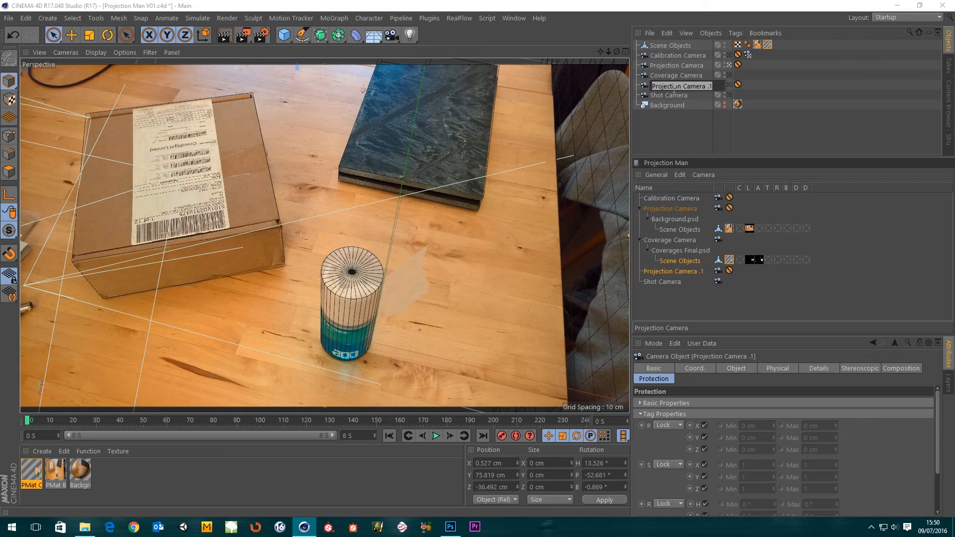
pyautogui.press('BackSpace')
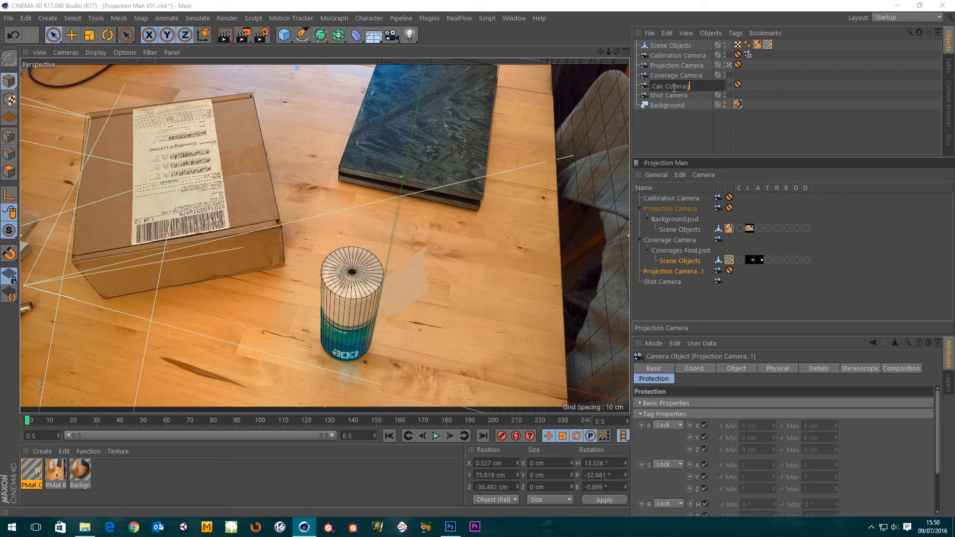
pyautogui.press('Return')
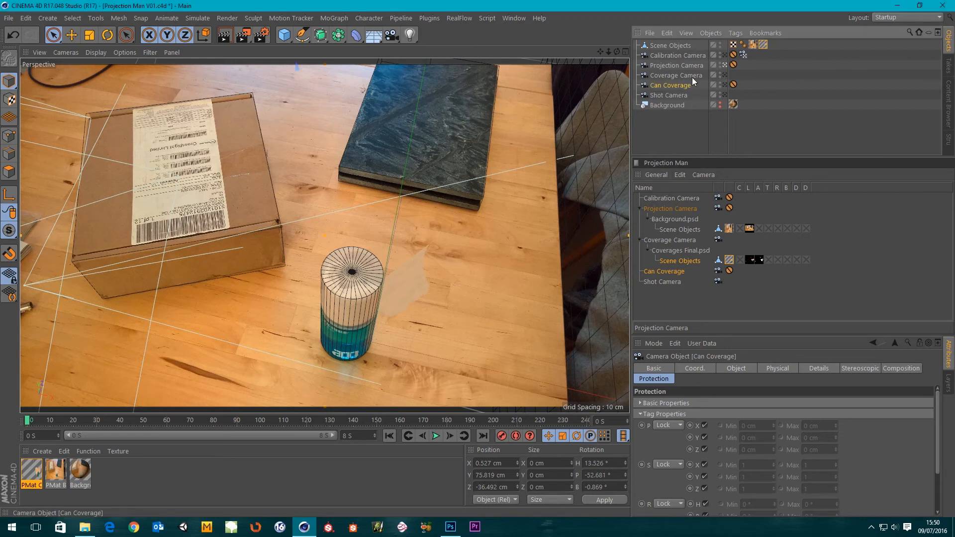
pyautogui.click(668, 303)
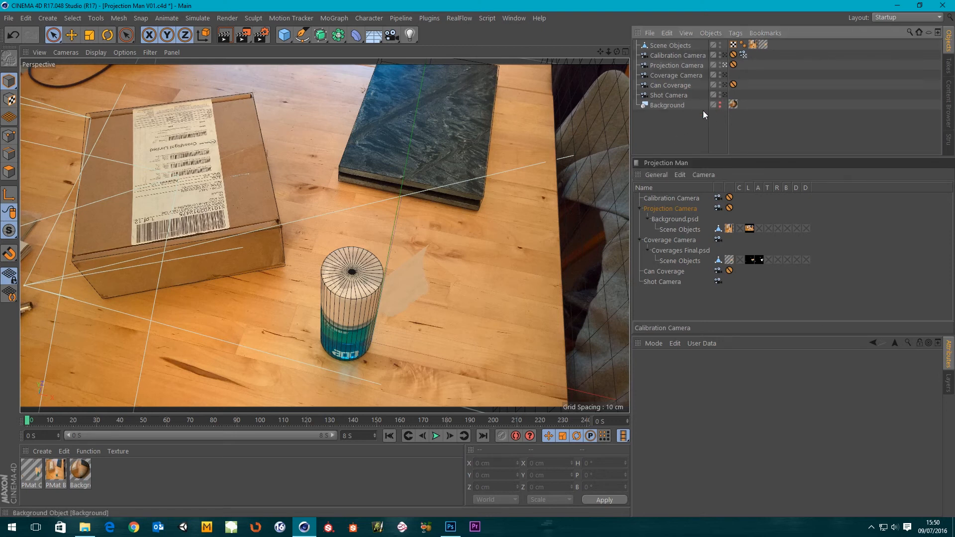
pyautogui.click(724, 85)
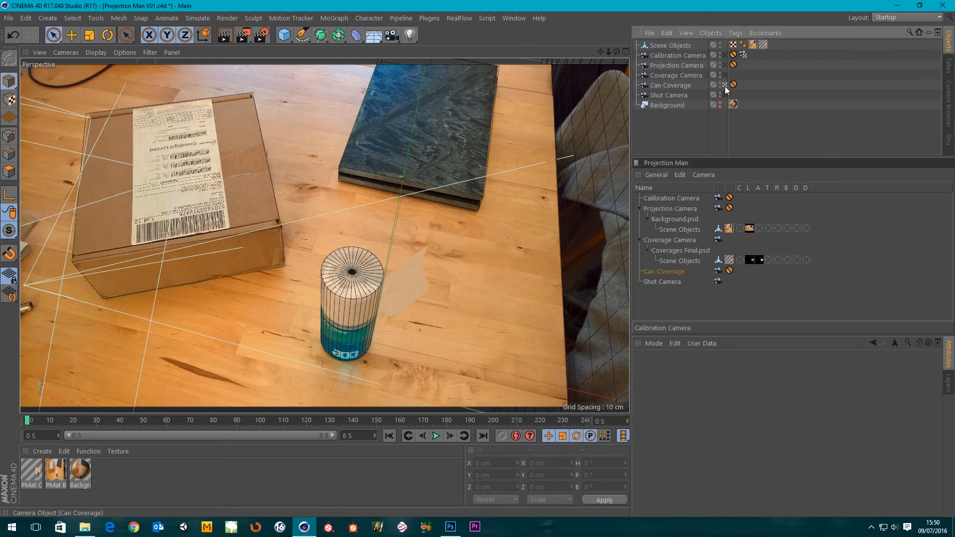
# - Scrub the timeline from 0 s to about 8 s and back to check the can through the Shot Camera
pyautogui.moveTo(34, 419); pyautogui.dragTo(4, 418)
pyautogui.moveTo(21, 426); pyautogui.dragTo(583, 444)
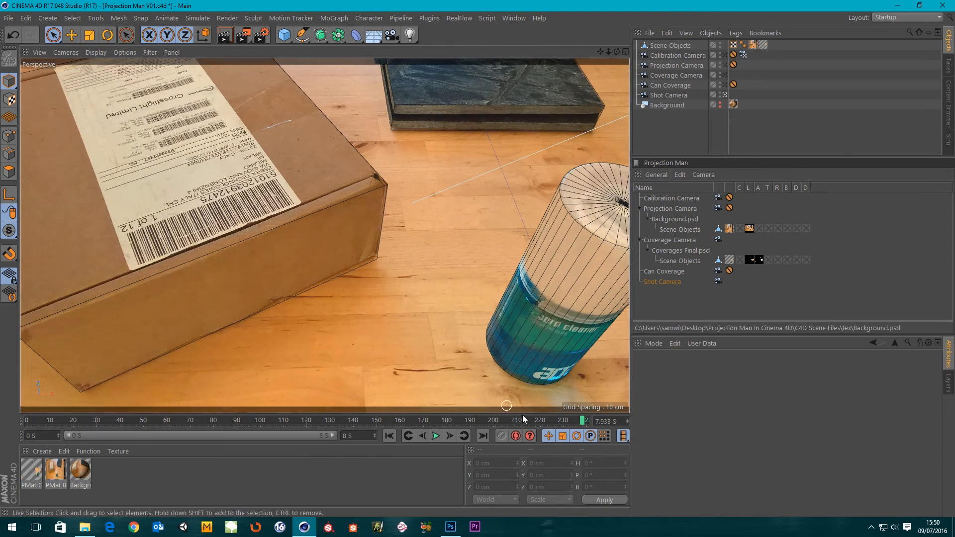
pyautogui.moveTo(584, 421); pyautogui.dragTo(27, 423)
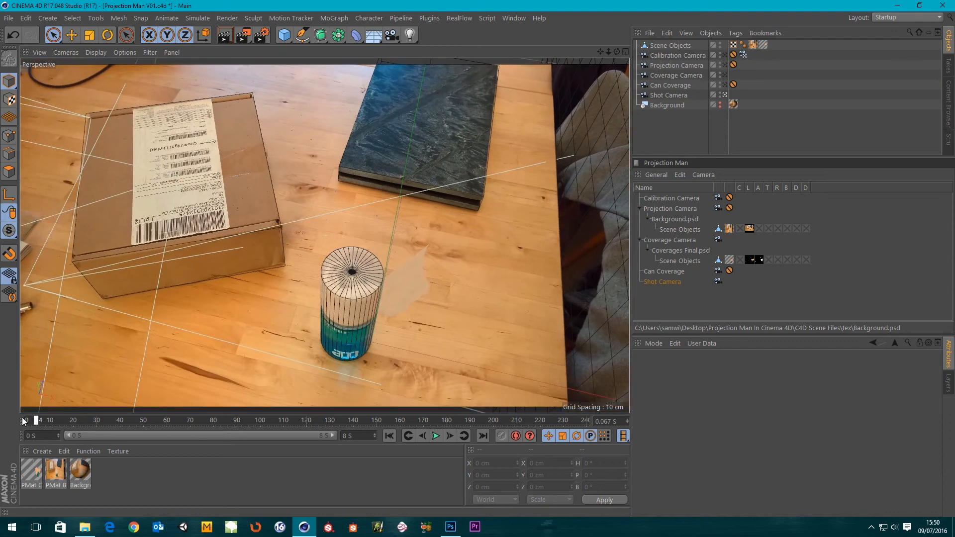
# - Leave the Shot Camera and examine the projection on the table behind the can up close
pyautogui.click(725, 94)
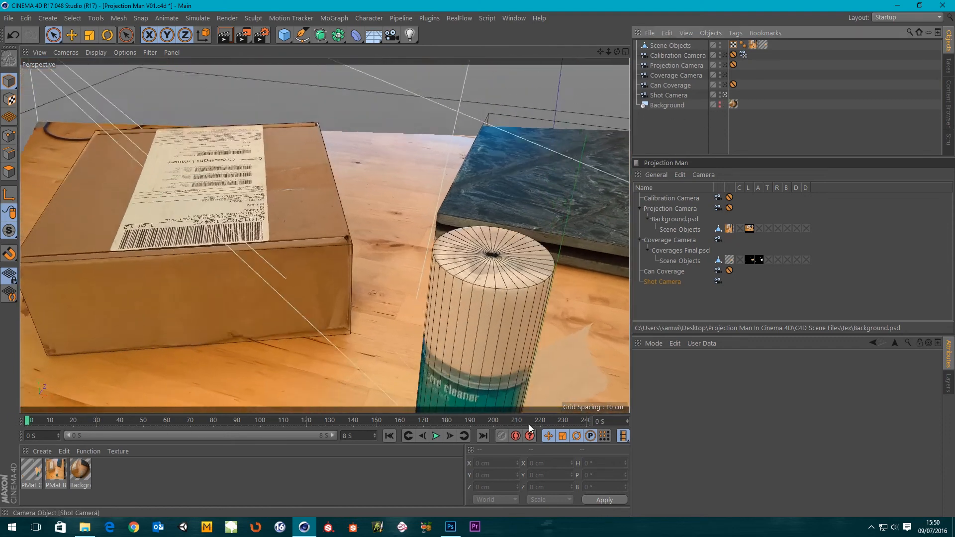
pyautogui.keyDown('alt'); pyautogui.moveTo(529, 371); pyautogui.dragTo(254, 186, button='middle'); pyautogui.keyUp('alt')
pyautogui.keyDown('alt'); pyautogui.moveTo(334, 259); pyautogui.dragTo(405, 303); pyautogui.keyUp('alt')
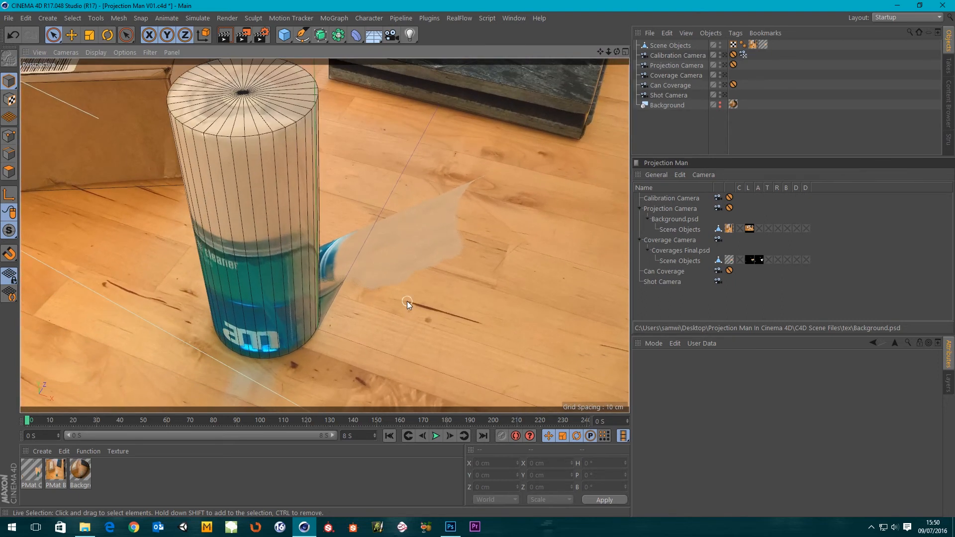
pyautogui.keyDown('alt'); pyautogui.moveTo(489, 386); pyautogui.dragTo(433, 298); pyautogui.keyUp('alt')
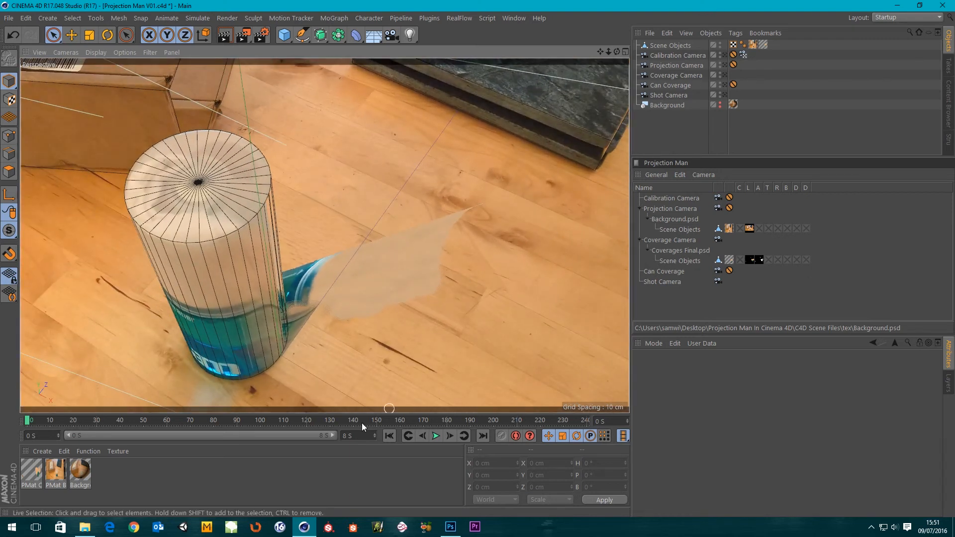
# - Run a Coverage Render from the Can Coverage camera to Can Coverage.psd as 16-bit RGB with alpha, check the image and close it
pyautogui.click(725, 85)
pyautogui.click(675, 271)
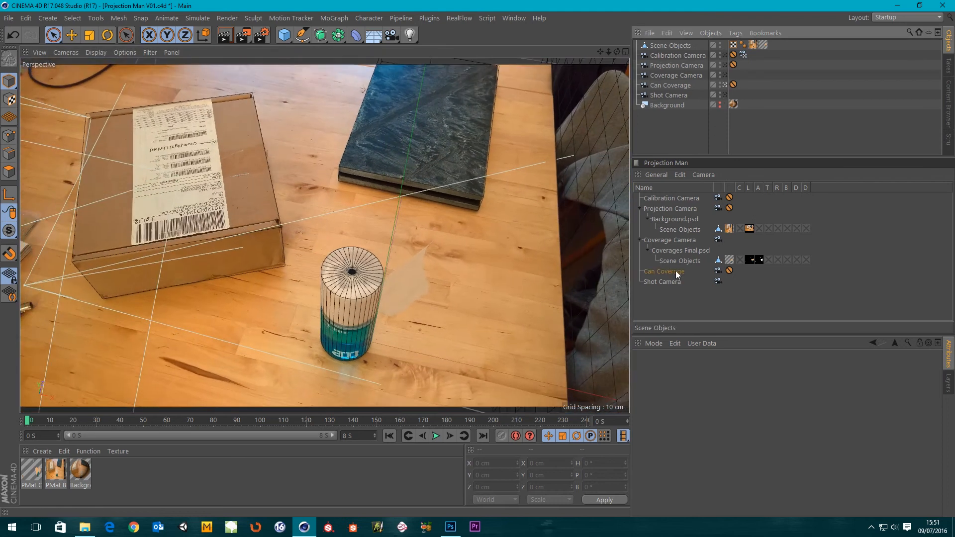
pyautogui.rightClick(666, 273)
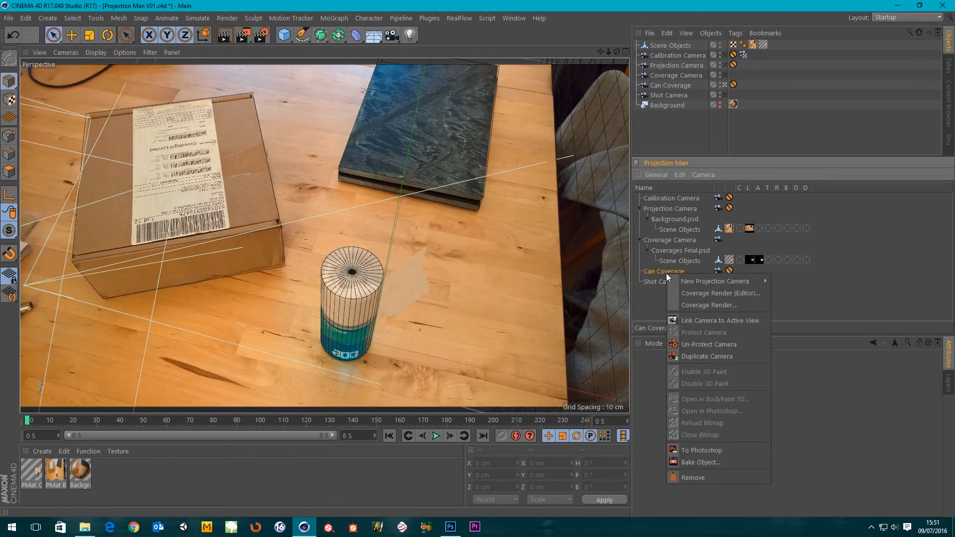
pyautogui.click(699, 306)
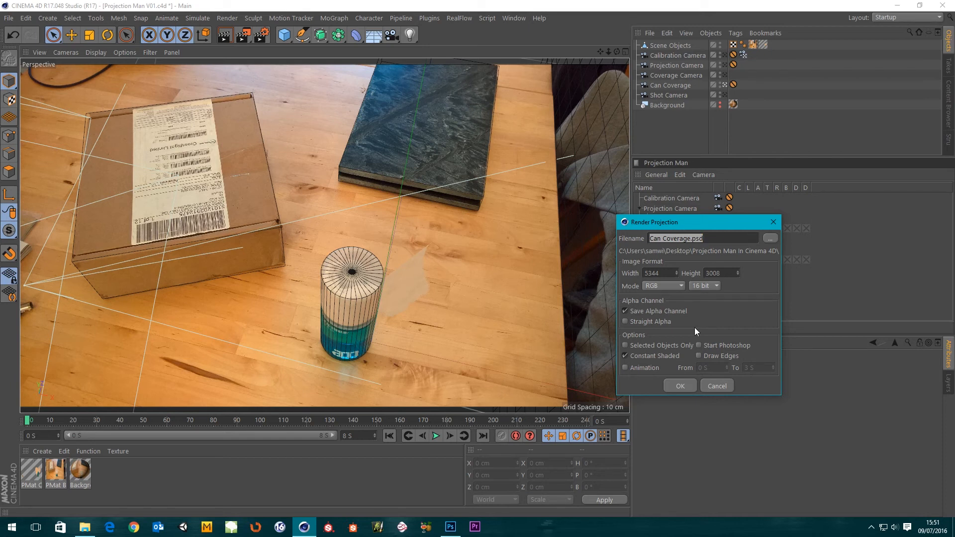
pyautogui.click(680, 385)
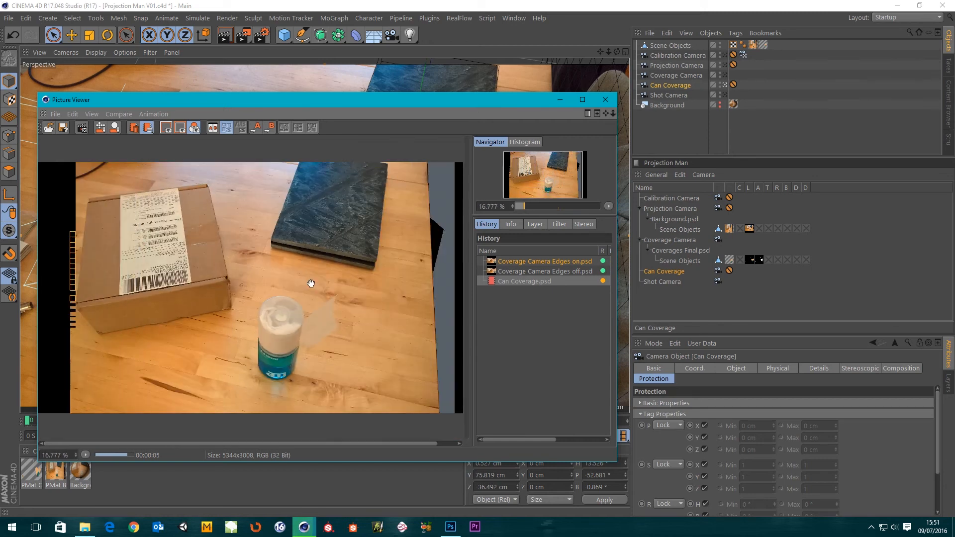
pyautogui.scroll(-1, 343, 291)
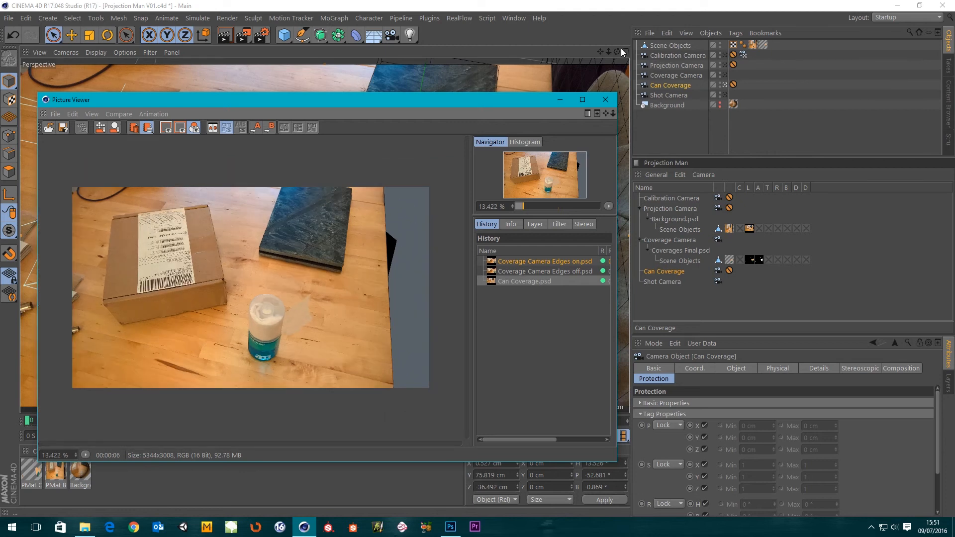
pyautogui.click(604, 100)
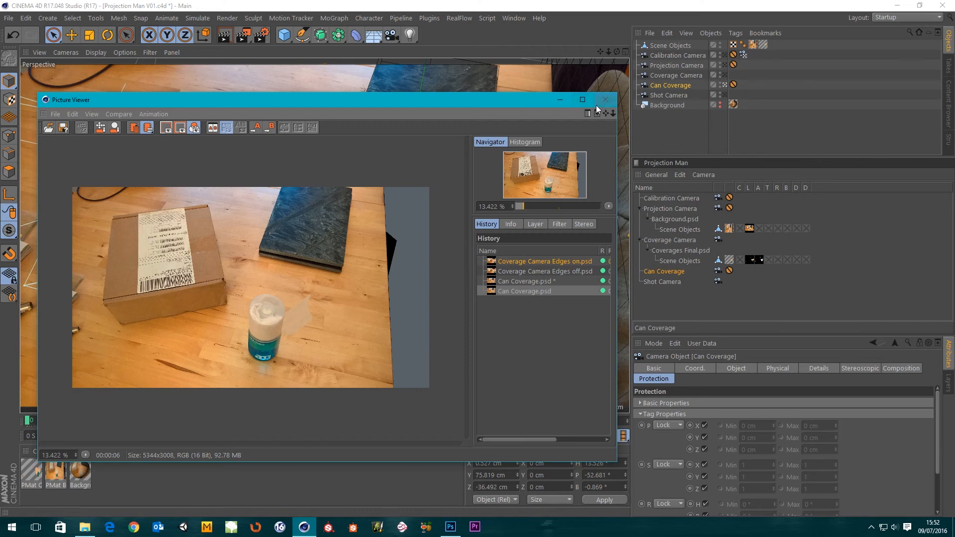
pyautogui.click(605, 100)
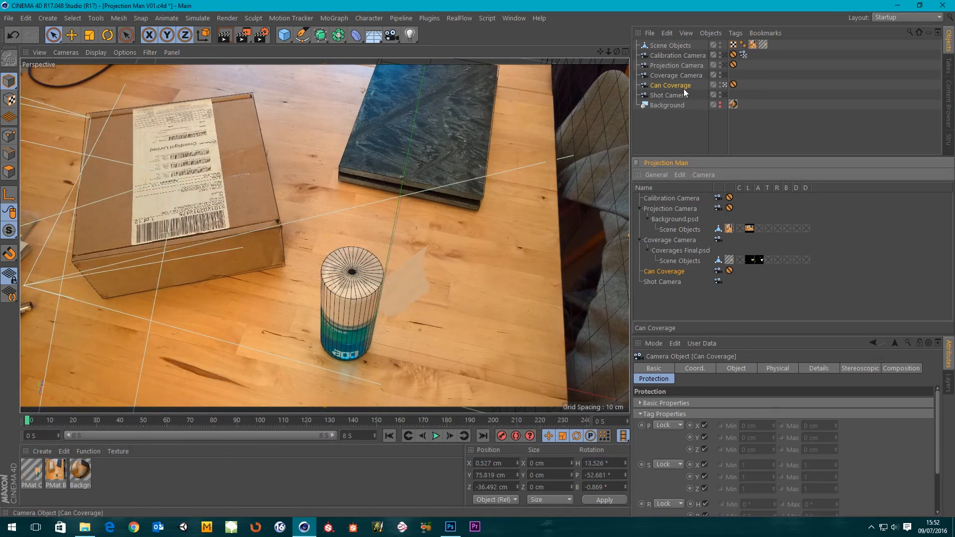
# - Select Scene Objects, leave the Can Coverage camera for a free view of the scene and switch to Polygon mode
pyautogui.click(660, 46)
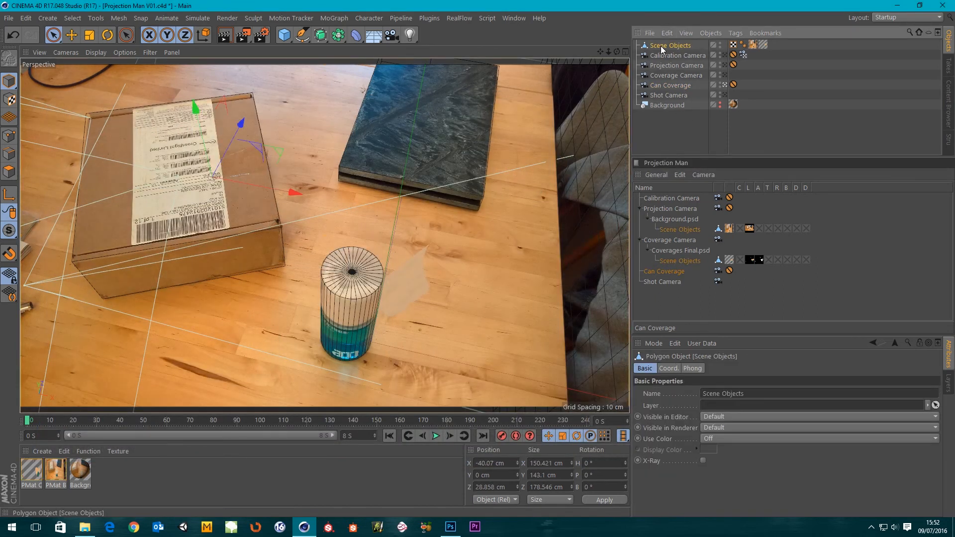
pyautogui.click(725, 84)
pyautogui.click(725, 83)
pyautogui.click(725, 84)
pyautogui.keyDown('alt'); pyautogui.moveTo(552, 130); pyautogui.dragTo(498, 147, button='right'); pyautogui.keyUp('alt')
pyautogui.keyDown('alt'); pyautogui.moveTo(508, 189); pyautogui.dragTo(440, 187); pyautogui.keyUp('alt')
pyautogui.click(9, 171)
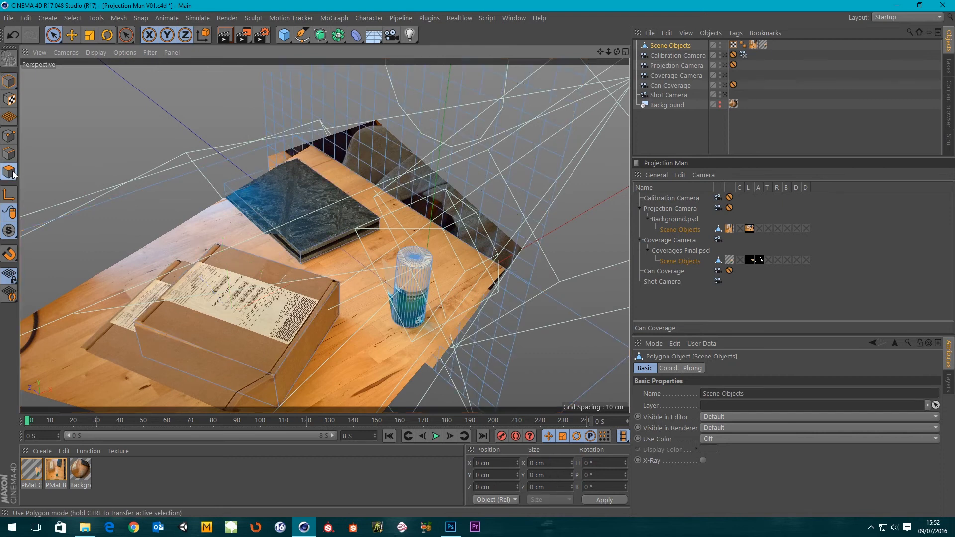
# - Select all Scene Objects polygons, examine their orientation around the upright background wall and clear the selection
pyautogui.click(675, 46)
pyautogui.click(372, 219)
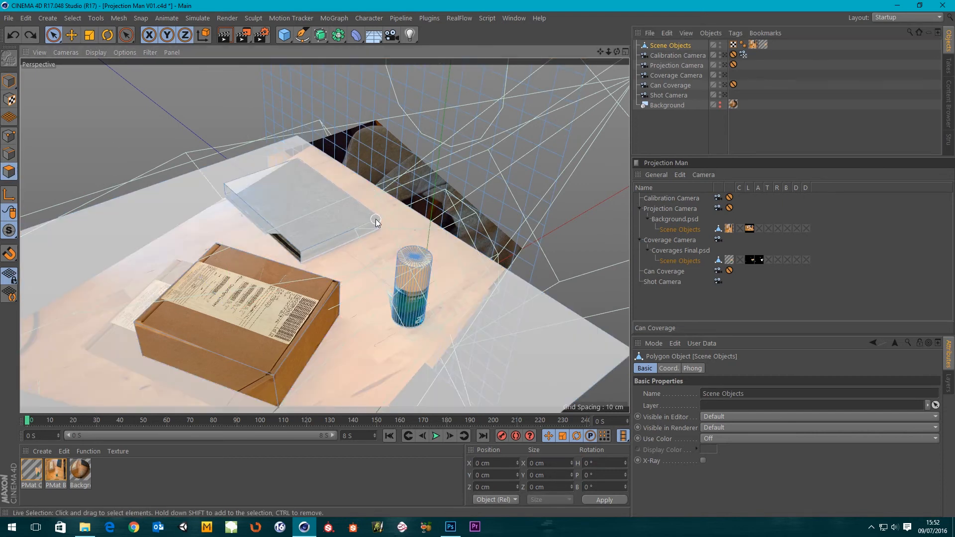
pyautogui.hotkey('ctrl', 'a')
pyautogui.scroll(-6, 451, 229)
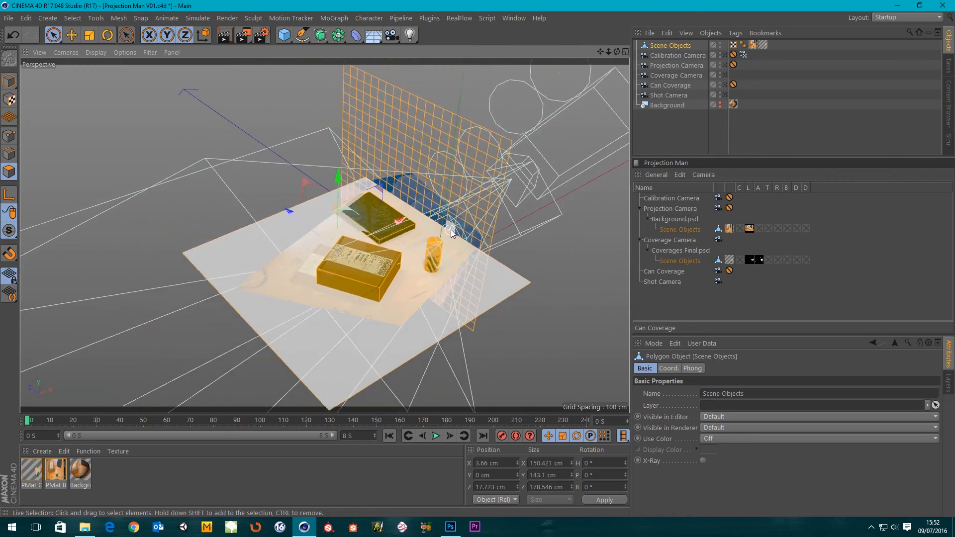
pyautogui.keyDown('alt'); pyautogui.moveTo(554, 284); pyautogui.dragTo(512, 243); pyautogui.keyUp('alt')
pyautogui.scroll(3, 363, 211)
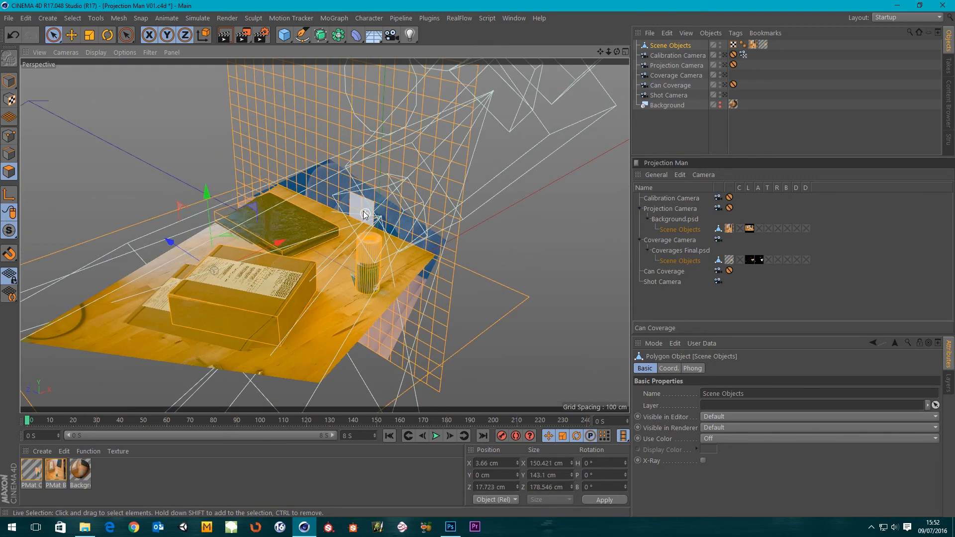
pyautogui.scroll(3, 329, 187)
pyautogui.scroll(2, 329, 187)
pyautogui.moveTo(342, 187)
pyautogui.keyDown('alt'); pyautogui.mouseDown()
pyautogui.moveTo(486, 169)
pyautogui.moveTo(446, 178)
pyautogui.moveTo(508, 189)
pyautogui.moveTo(447, 154)
pyautogui.moveTo(346, 190)
pyautogui.mouseUp(); pyautogui.keyUp('alt')
pyautogui.scroll(-3, 346, 190)
pyautogui.keyDown('alt'); pyautogui.moveTo(399, 228); pyautogui.dragTo(405, 213); pyautogui.keyUp('alt')
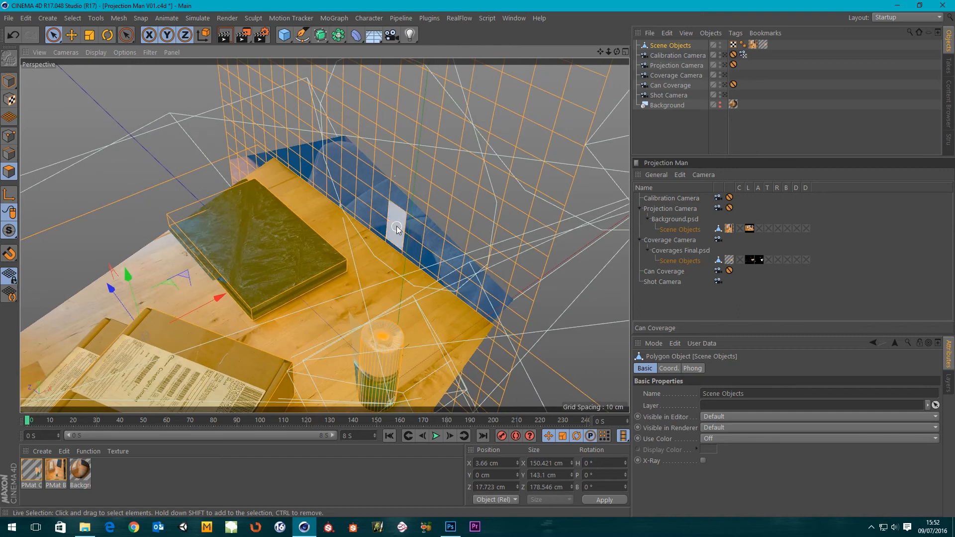
pyautogui.click(101, 91)
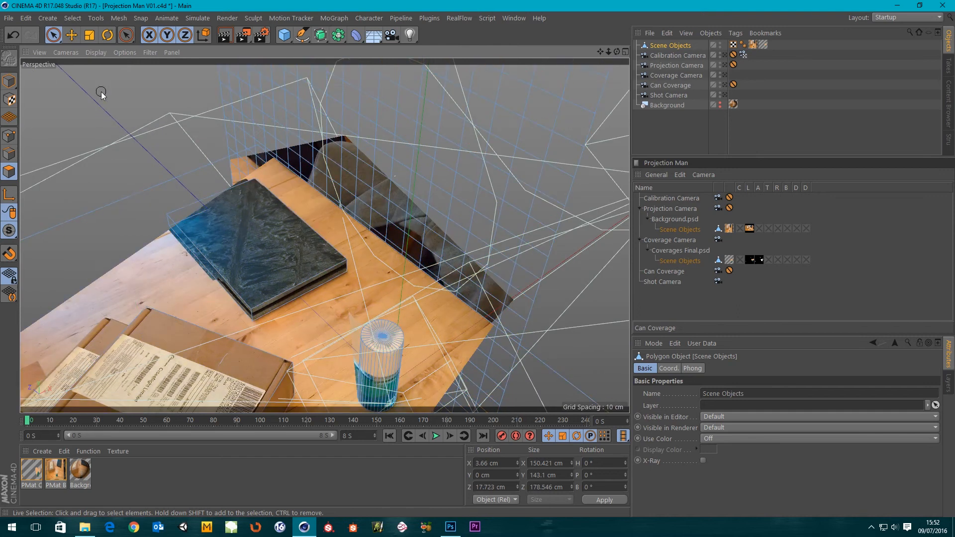
# - Select the background wall's polygons with Fill Selection, reverse their normals and deselect them
pyautogui.click(73, 18)
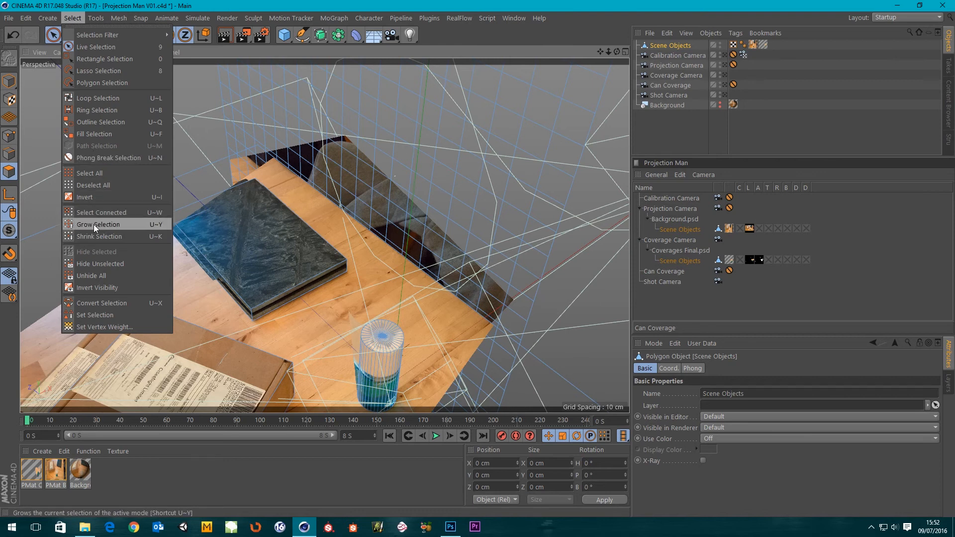
pyautogui.click(95, 134)
pyautogui.click(389, 158)
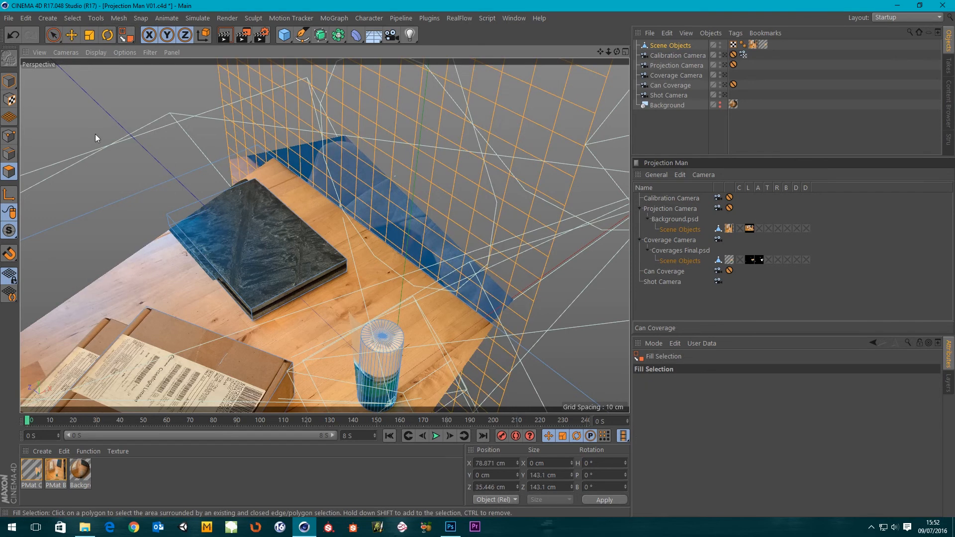
pyautogui.rightClick(137, 127)
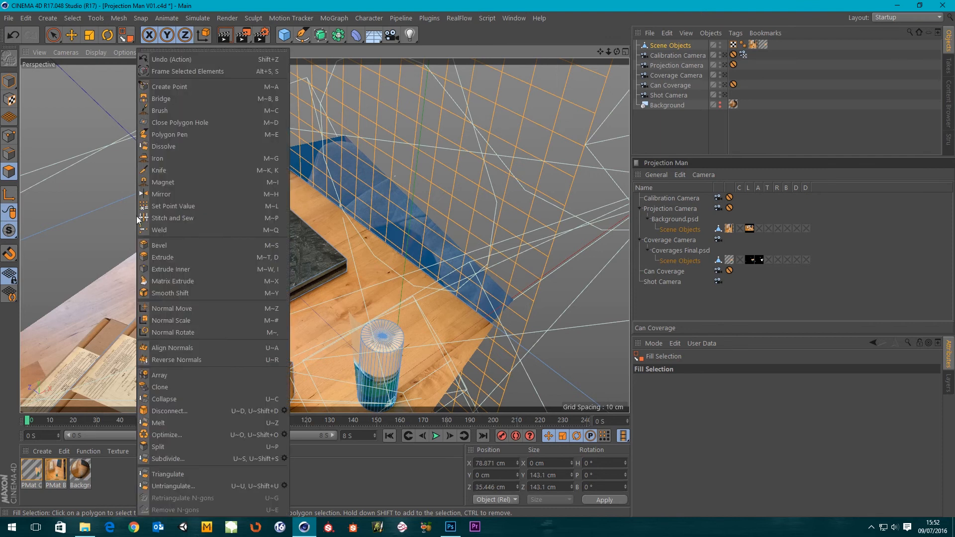
pyautogui.click(175, 359)
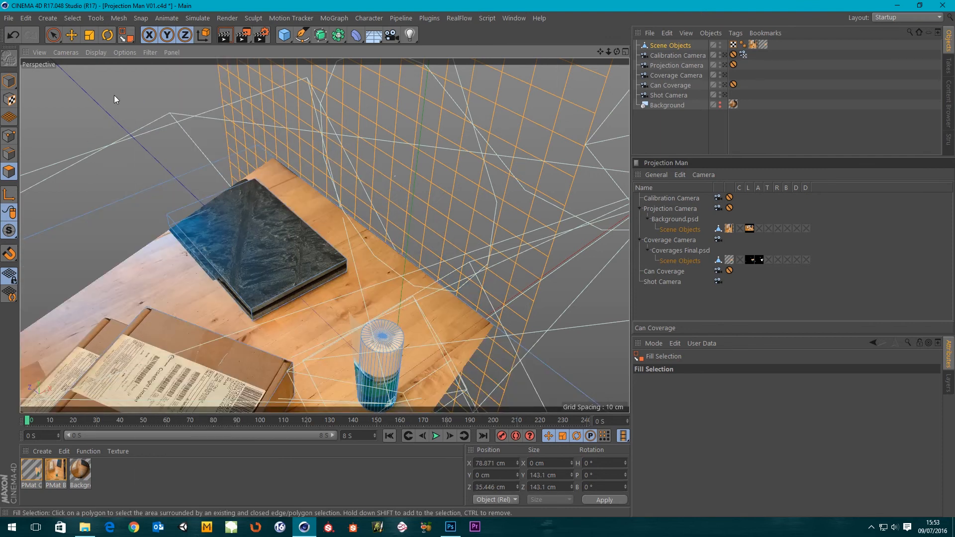
pyautogui.click(115, 93)
# - Check the background wall by selecting a single polygon on it with Live Selection, and deselect it
pyautogui.keyDown('alt'); pyautogui.moveTo(114, 92); pyautogui.dragTo(449, 225); pyautogui.keyUp('alt')
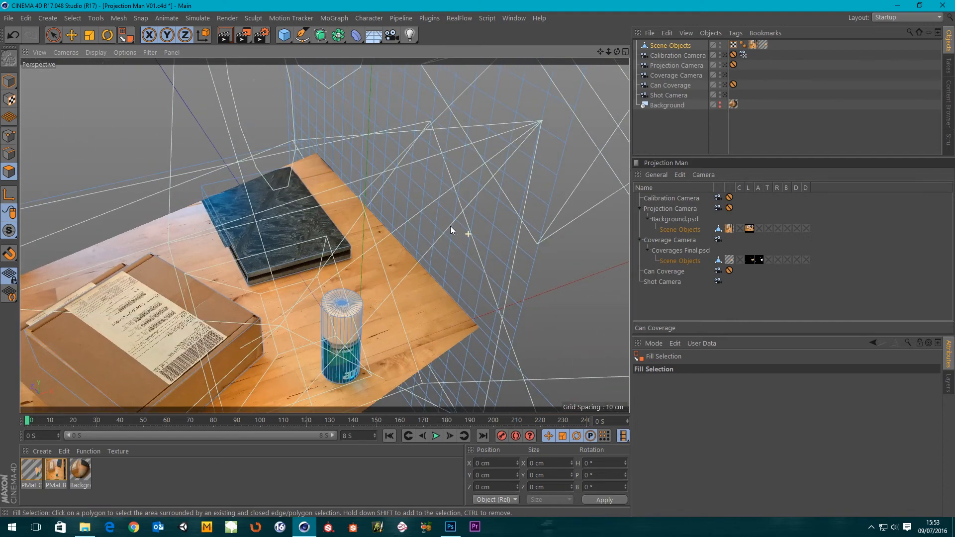
pyautogui.press('9')
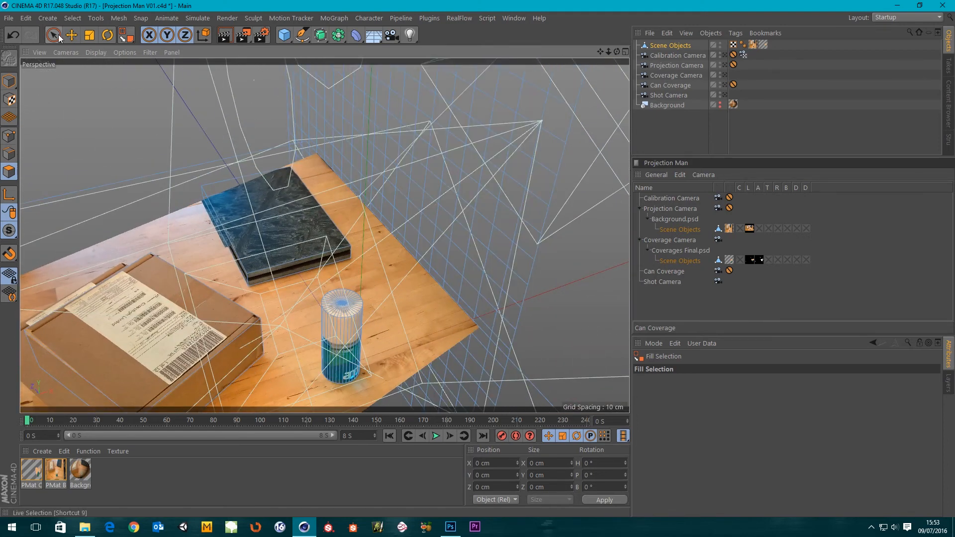
pyautogui.click(430, 163)
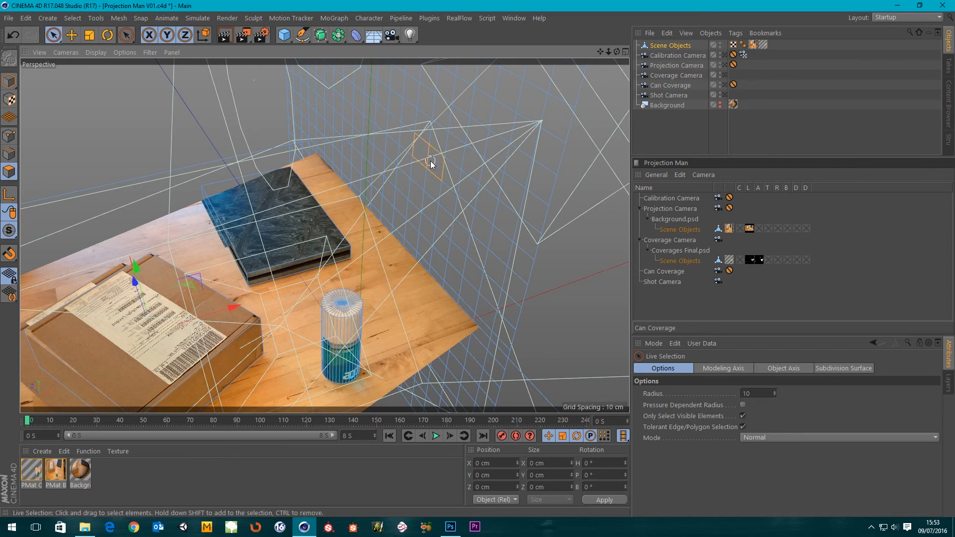
pyautogui.click(122, 102)
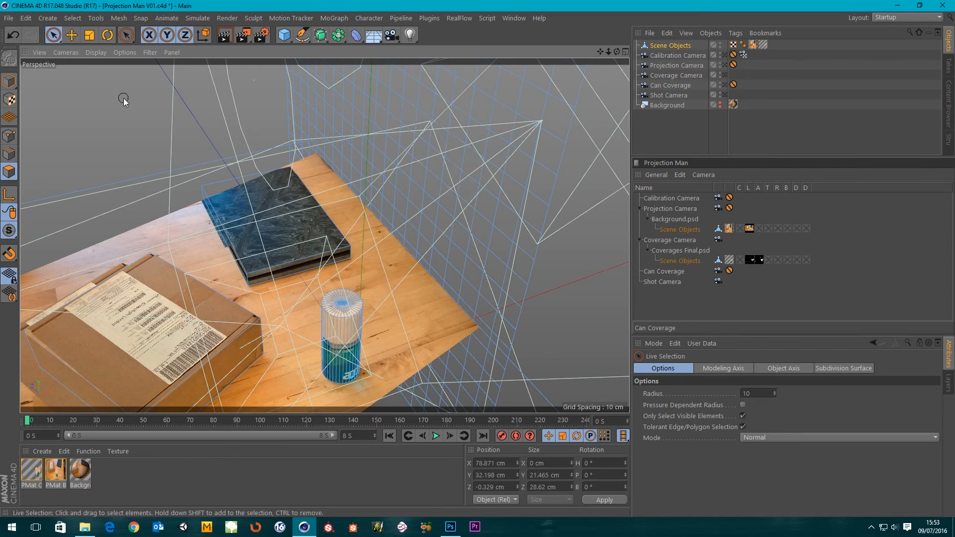
# - Set the Side of the Background.psd texture tag on Scene Objects to Both and select the Coverages Final.psd texture tag
pyautogui.click(676, 230)
pyautogui.click(721, 428)
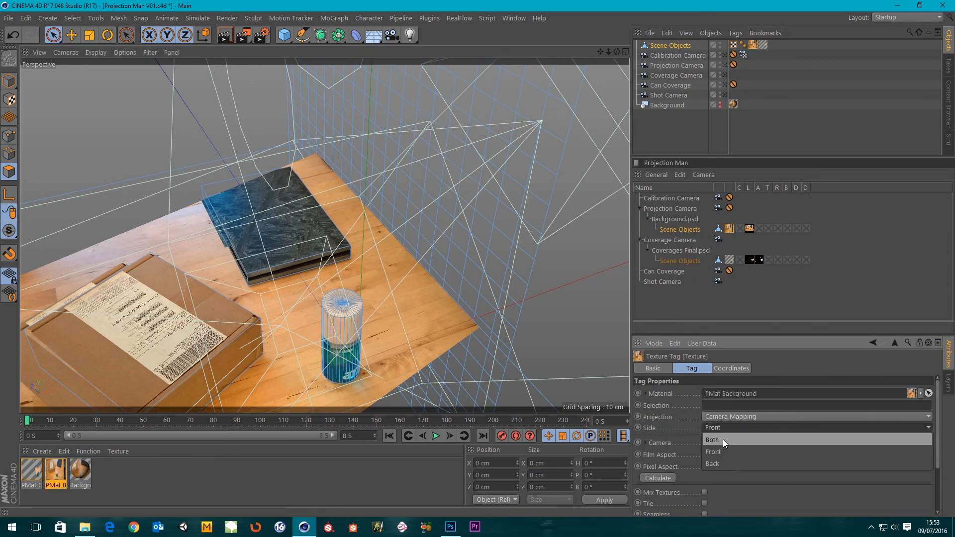
pyautogui.click(723, 440)
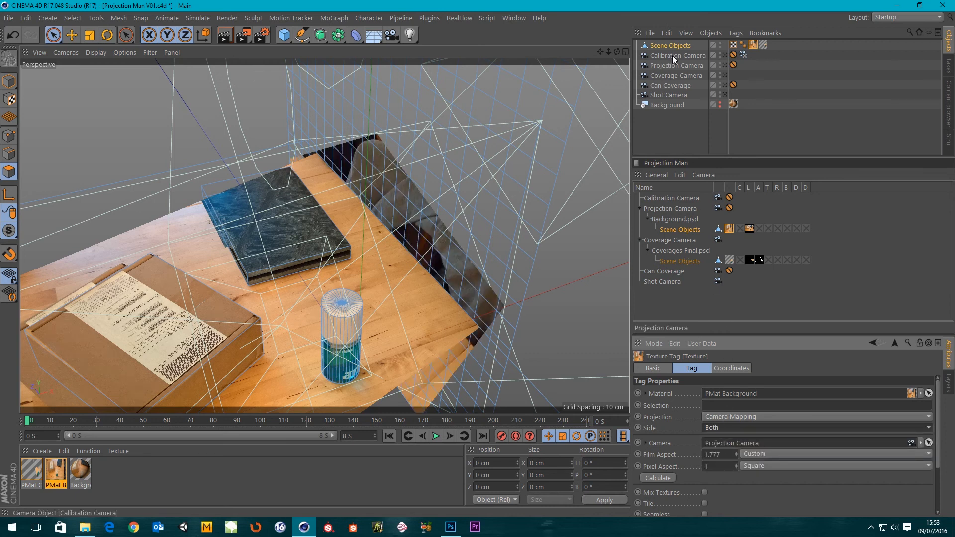
pyautogui.click(675, 261)
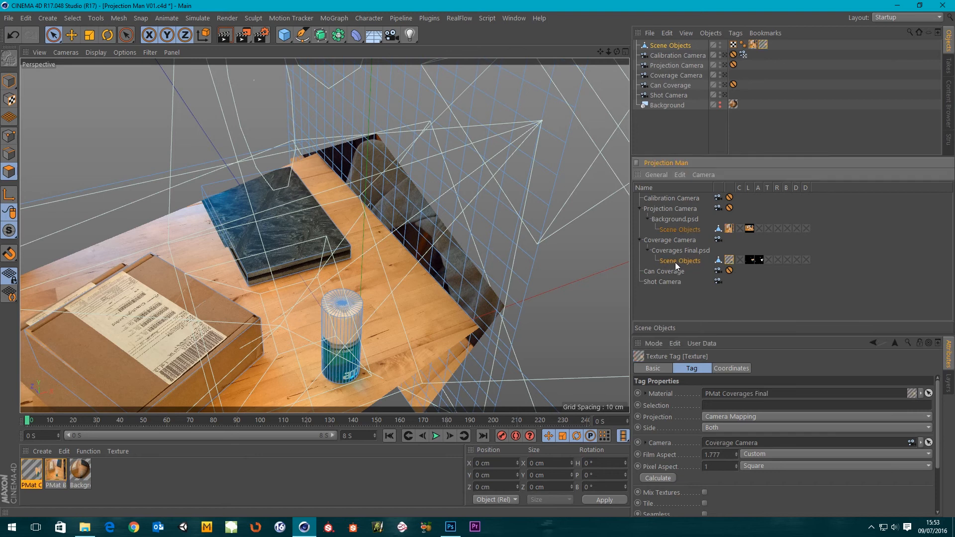
# - Select the Background.psd projection on Scene Objects, switch to Model mode and look through the Can Coverage camera
pyautogui.click(685, 229)
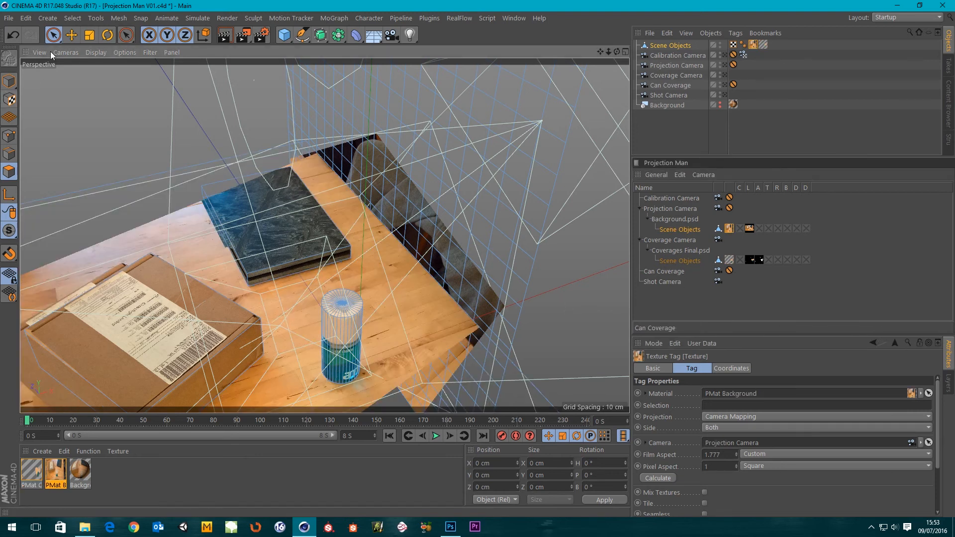
pyautogui.click(13, 93)
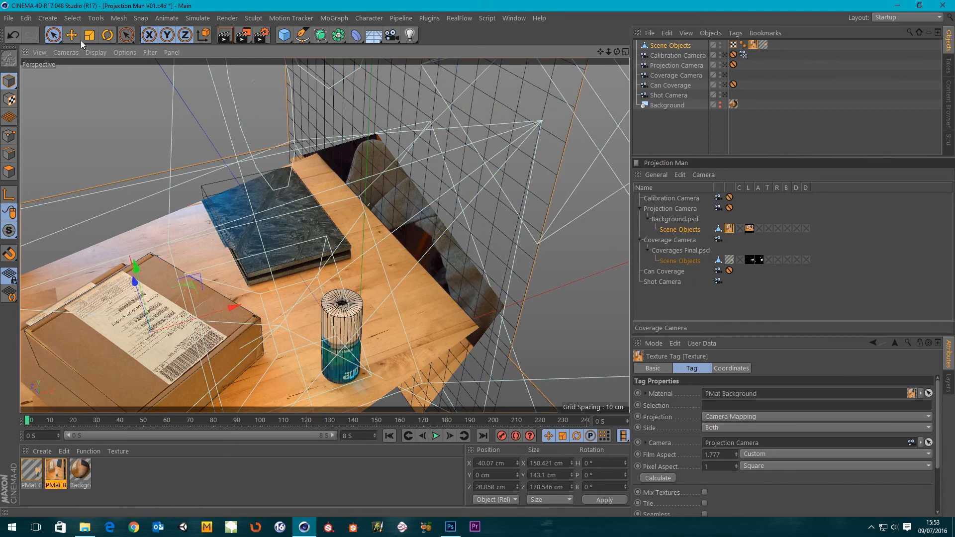
pyautogui.click(725, 85)
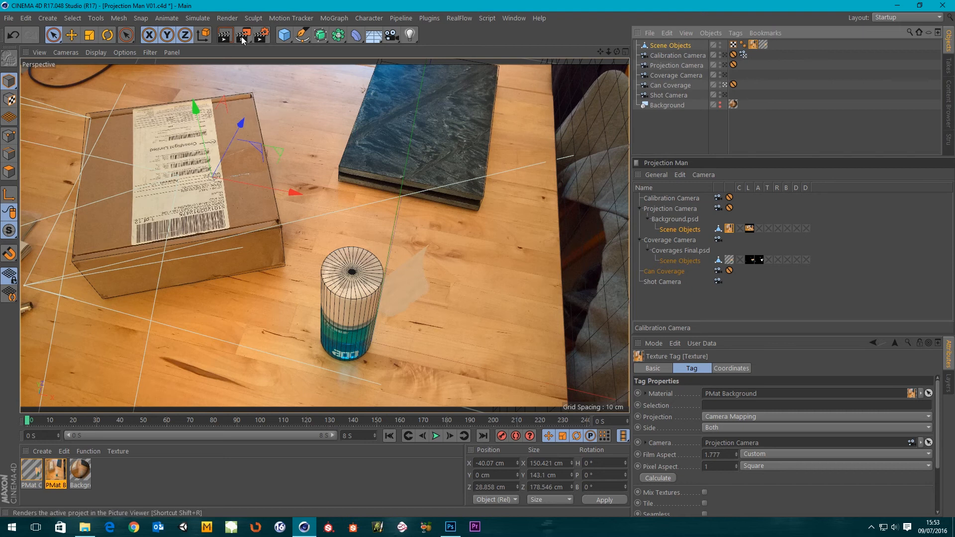
# - Render the coverage of the Can Coverage camera to Can Coverage.psd at 5344 x 3008, then close the finished render
pyautogui.rightClick(668, 270)
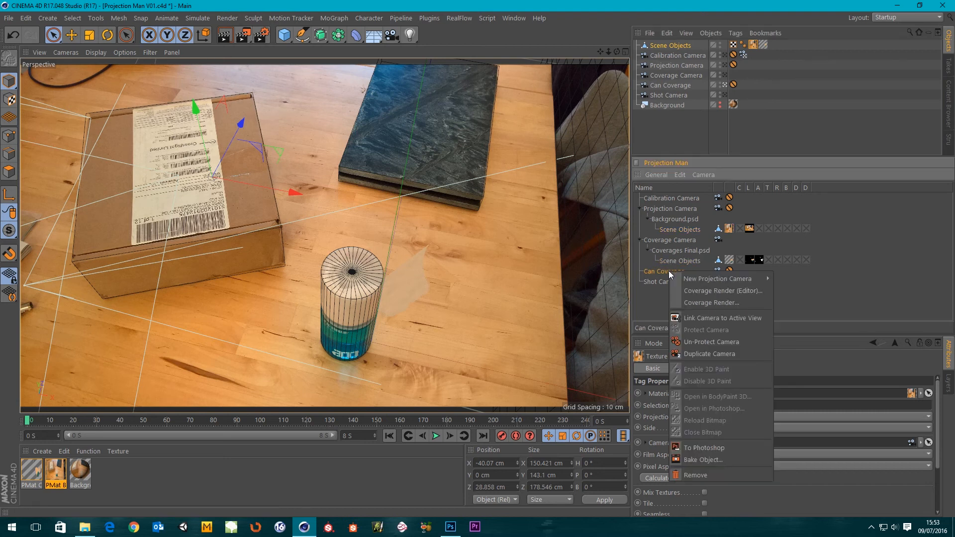
pyautogui.click(710, 303)
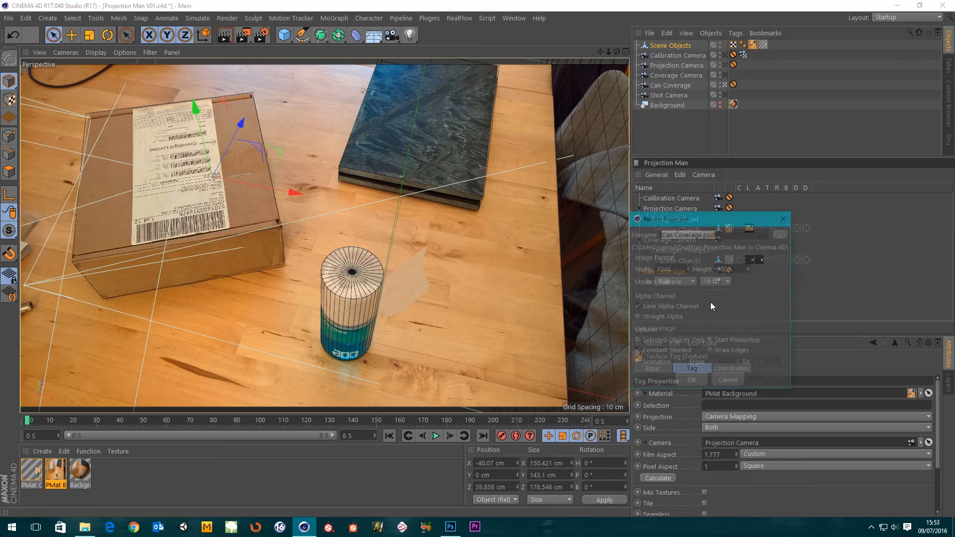
pyautogui.click(692, 383)
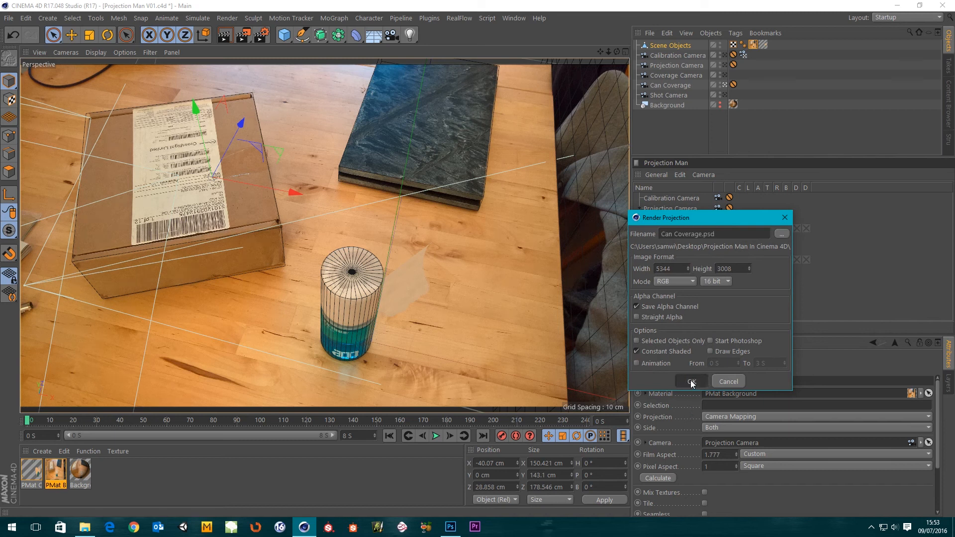
pyautogui.click(473, 303)
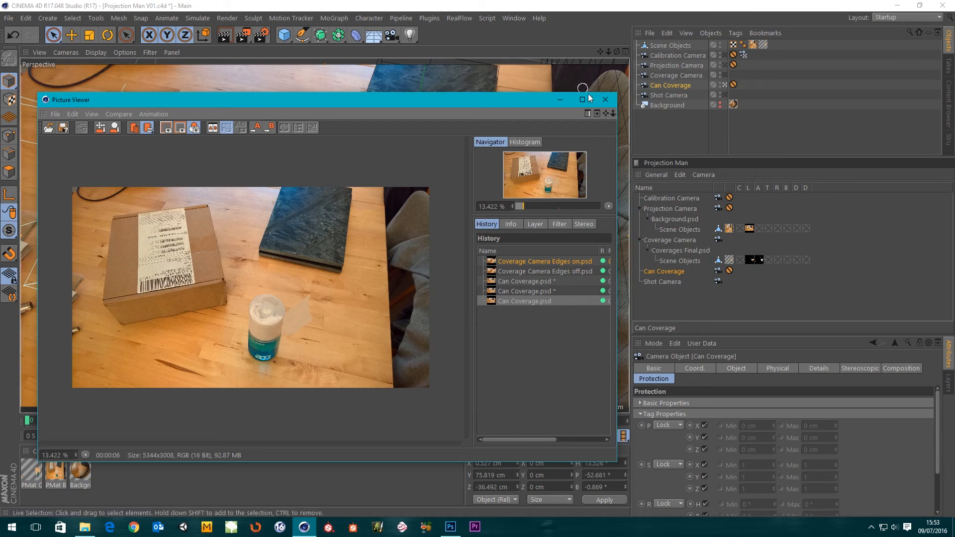
pyautogui.click(605, 99)
# - Switch to Photoshop and close Coverages Final.psd without saving its changes
pyautogui.click(85, 528)
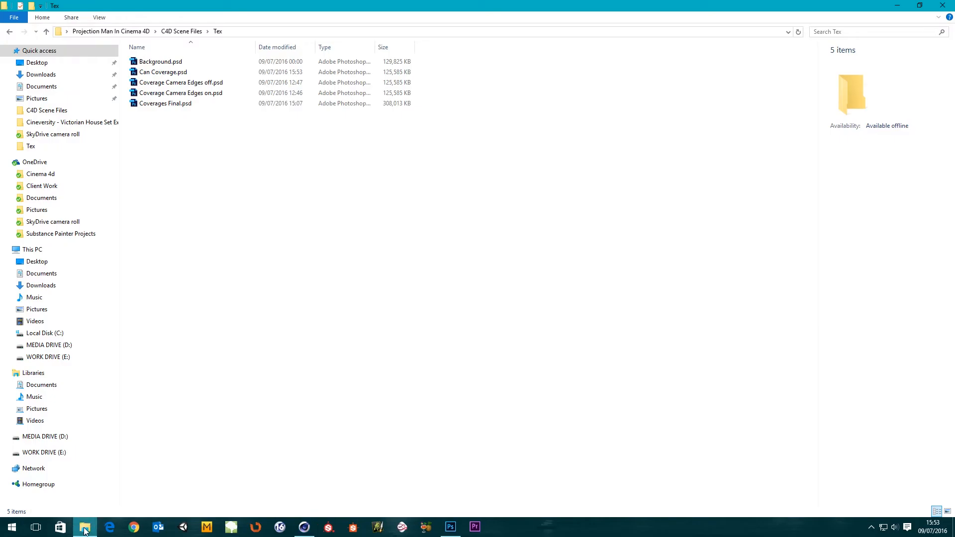
pyautogui.click(449, 528)
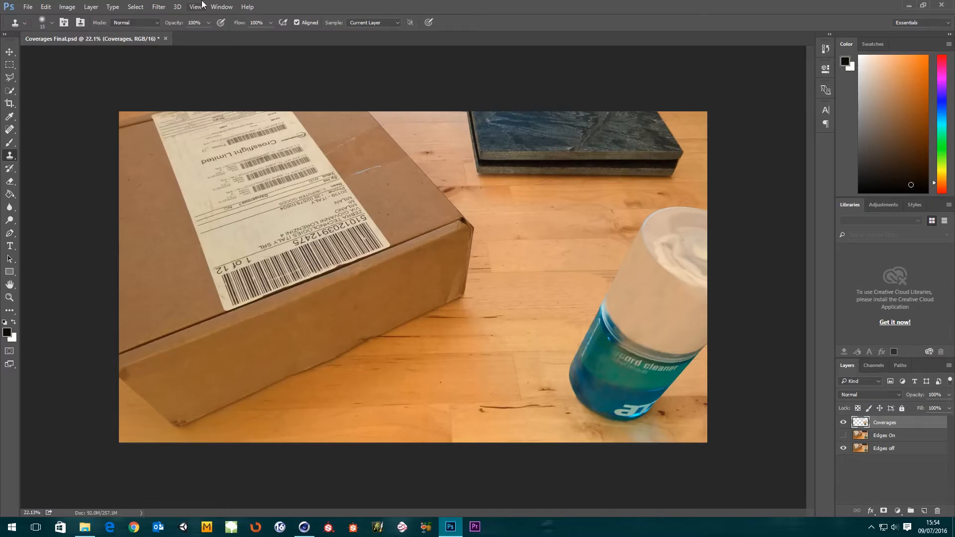
pyautogui.click(165, 39)
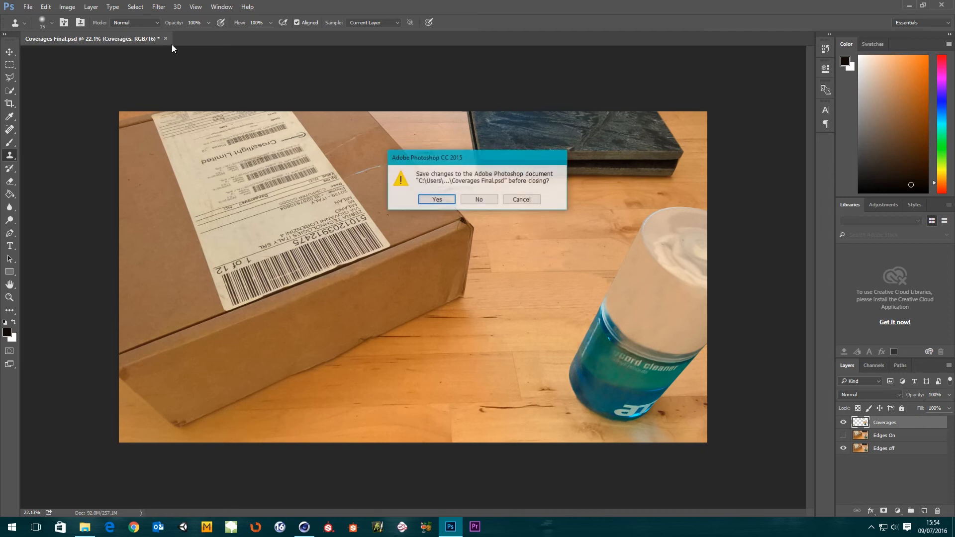
pyautogui.click(479, 200)
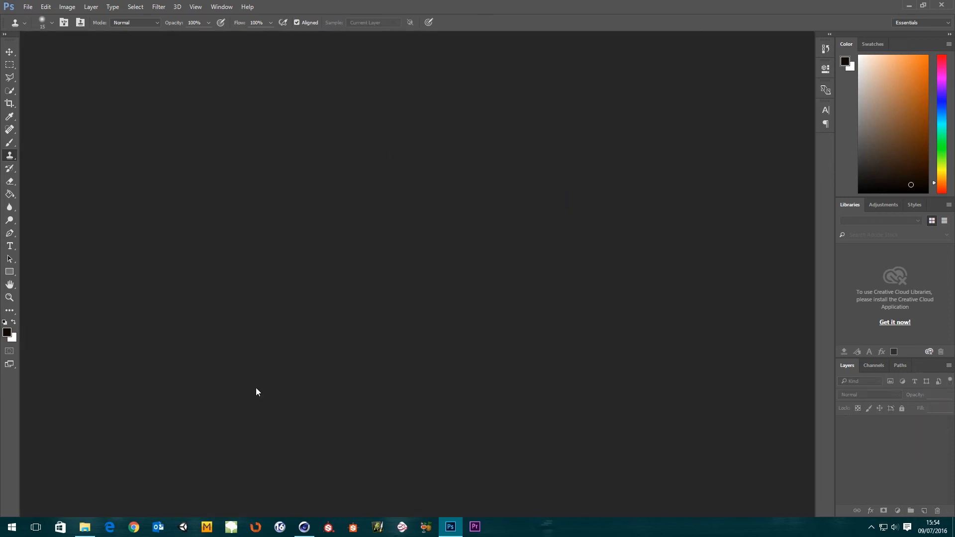
# - Open Can Coverage.psd and Background.psd from the Tex folder in Photoshop
pyautogui.click(85, 528)
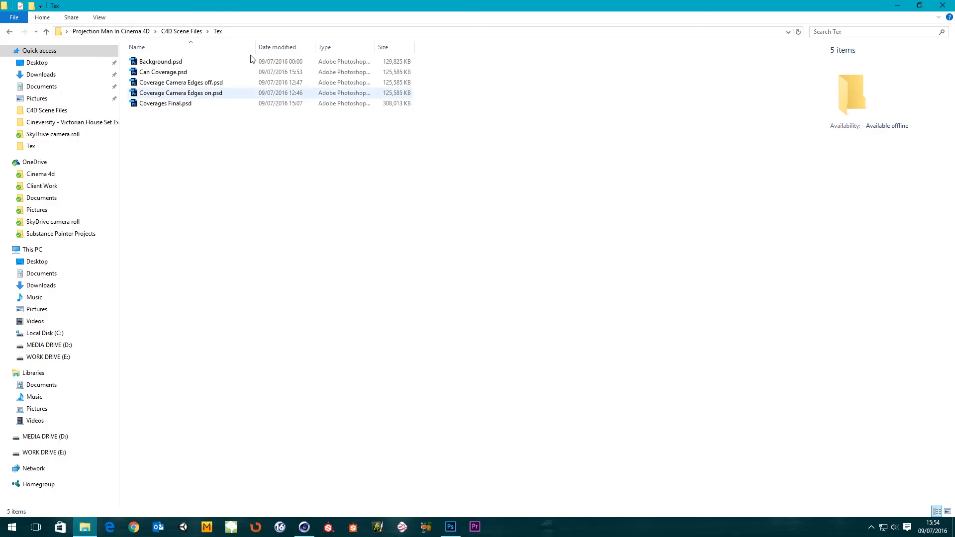
pyautogui.click(164, 74)
pyautogui.doubleClick(163, 74)
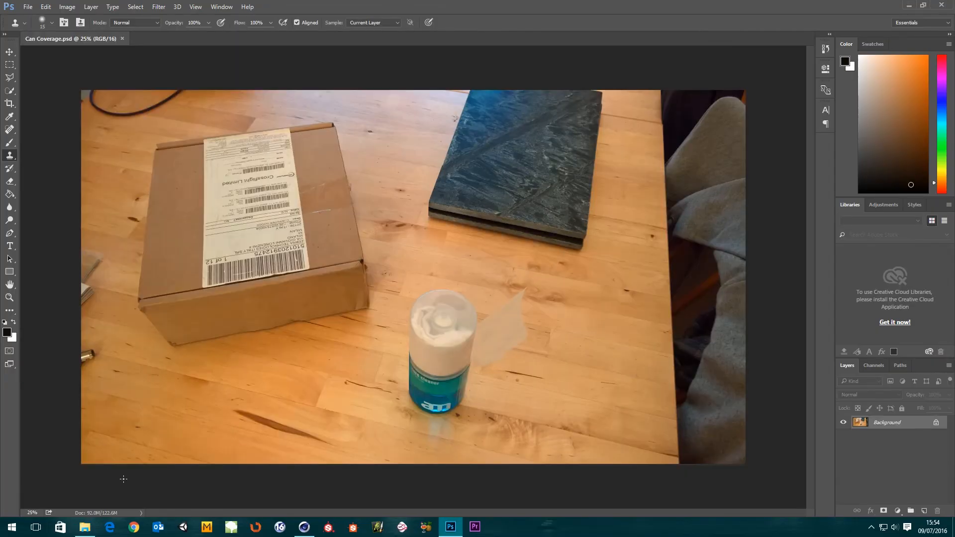
pyautogui.click(86, 529)
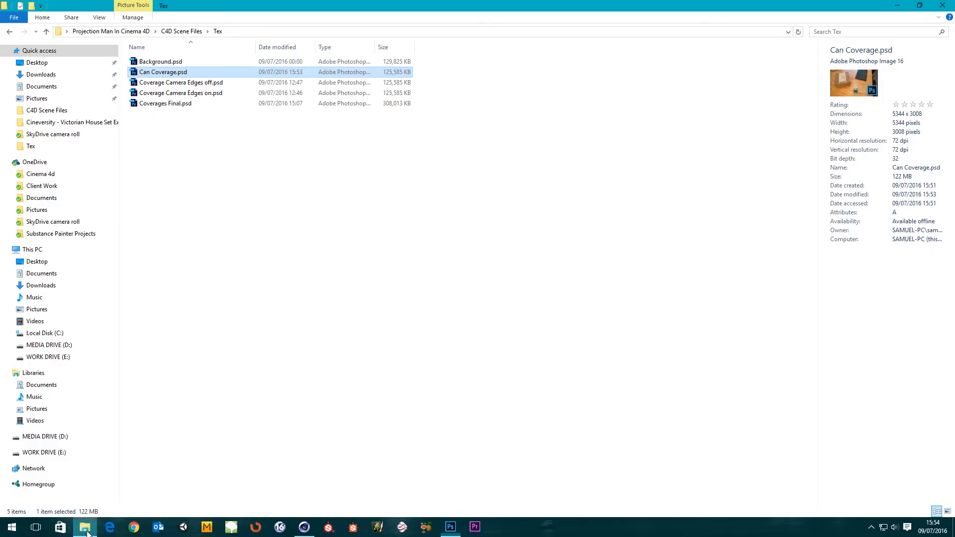
pyautogui.doubleClick(160, 61)
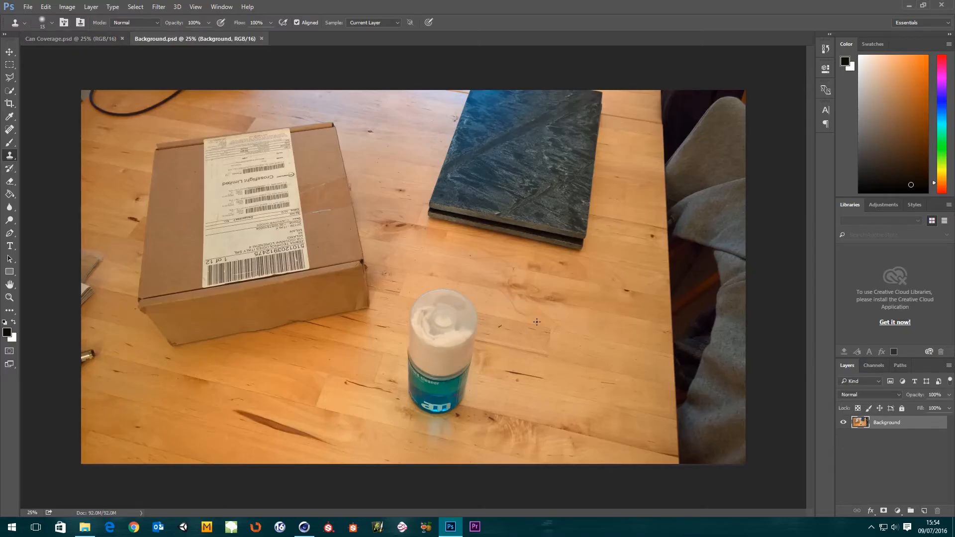
# - Unlock the background layer of Can Coverage.psd and rename it Can Coverage
pyautogui.moveTo(207, 40); pyautogui.dragTo(293, 35)
pyautogui.click(886, 424)
pyautogui.click(80, 39)
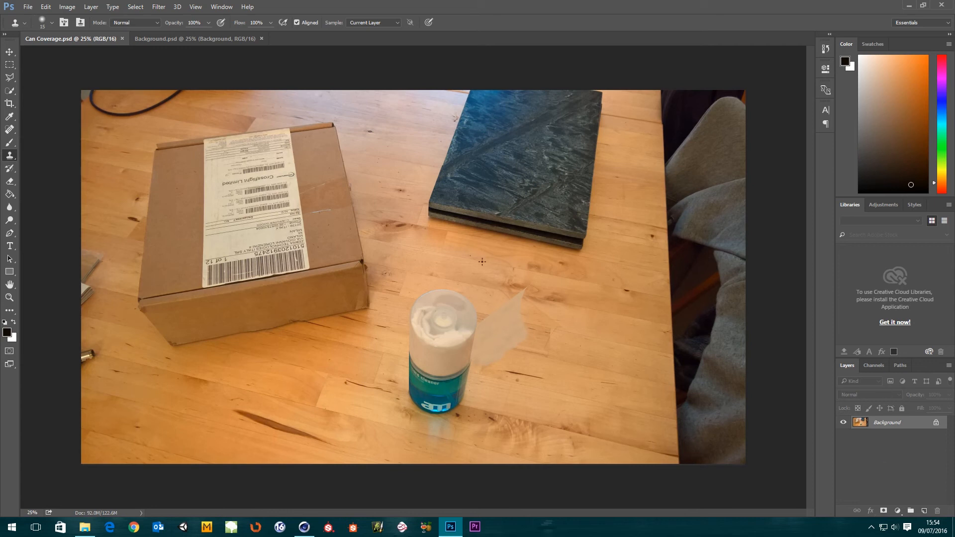
pyautogui.click(937, 423)
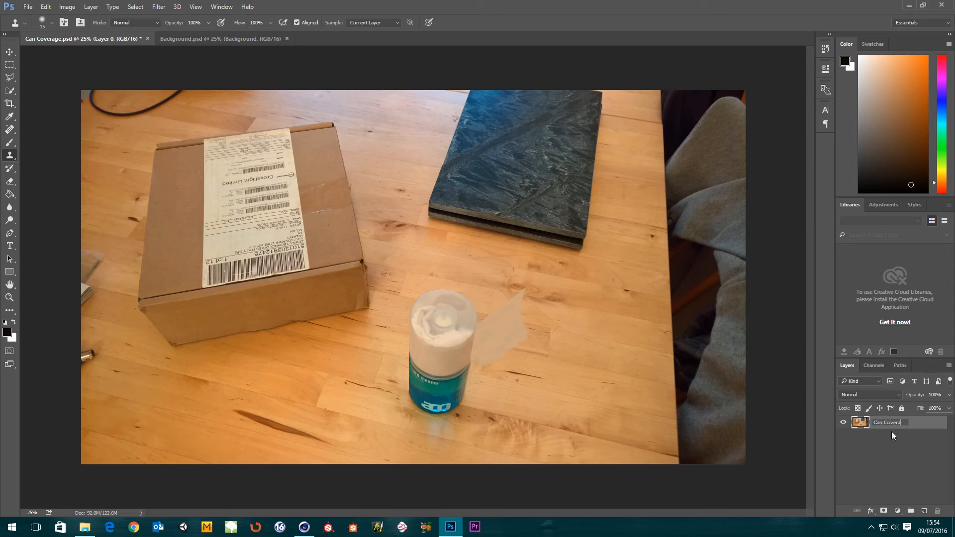
pyautogui.click(904, 449)
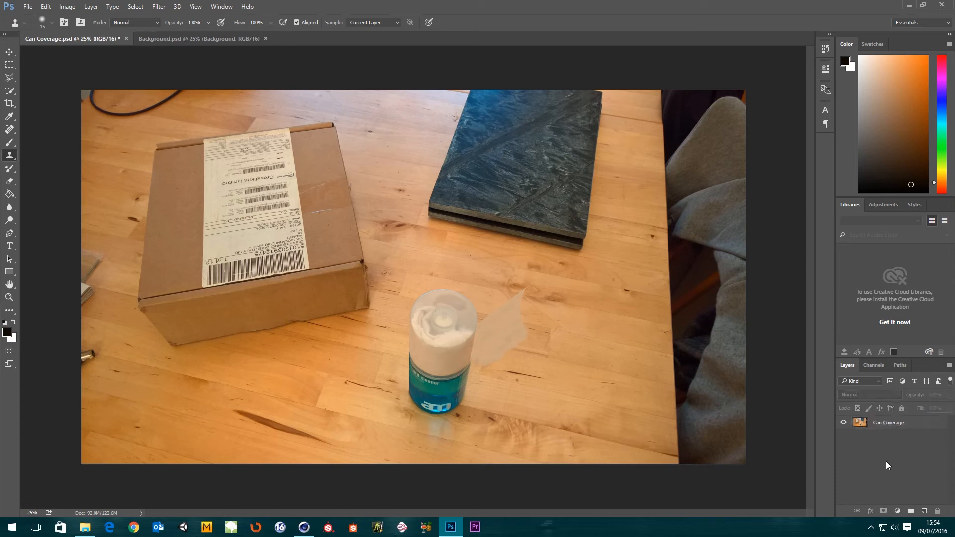
# - Float Background.psd in its own window and copy its Background layer into Can Coverage.psd, aligned exactly over the existing layer
pyautogui.click(172, 40)
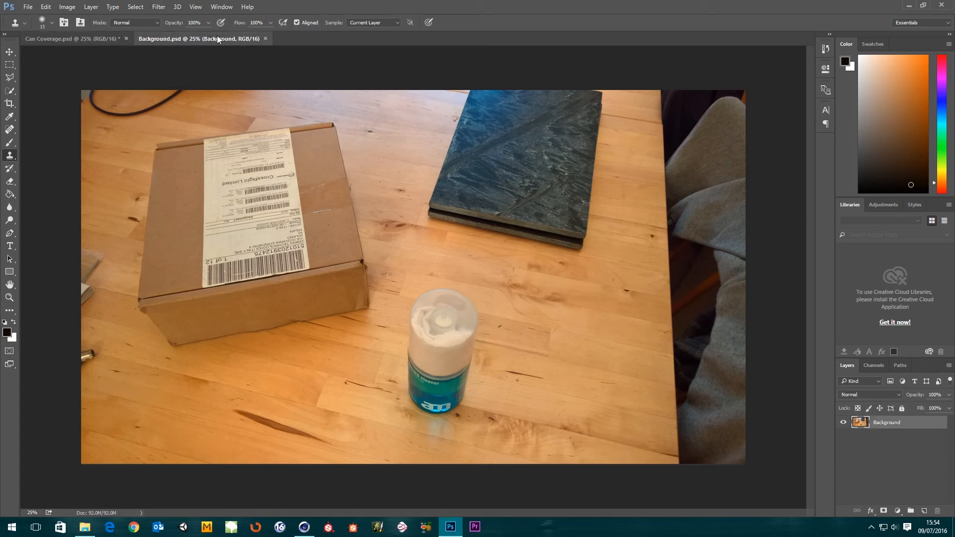
pyautogui.moveTo(217, 37); pyautogui.dragTo(954, 143)
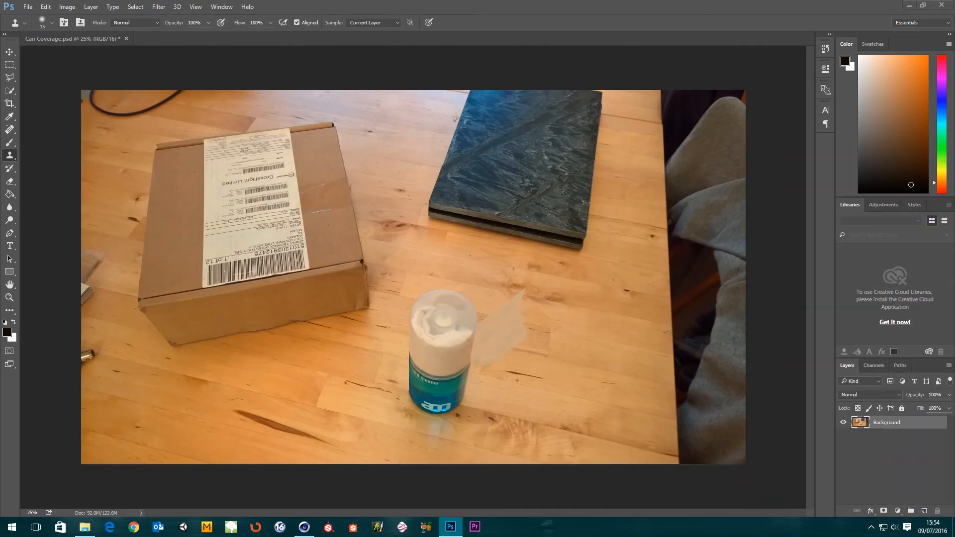
pyautogui.moveTo(883, 426); pyautogui.dragTo(474, 305)
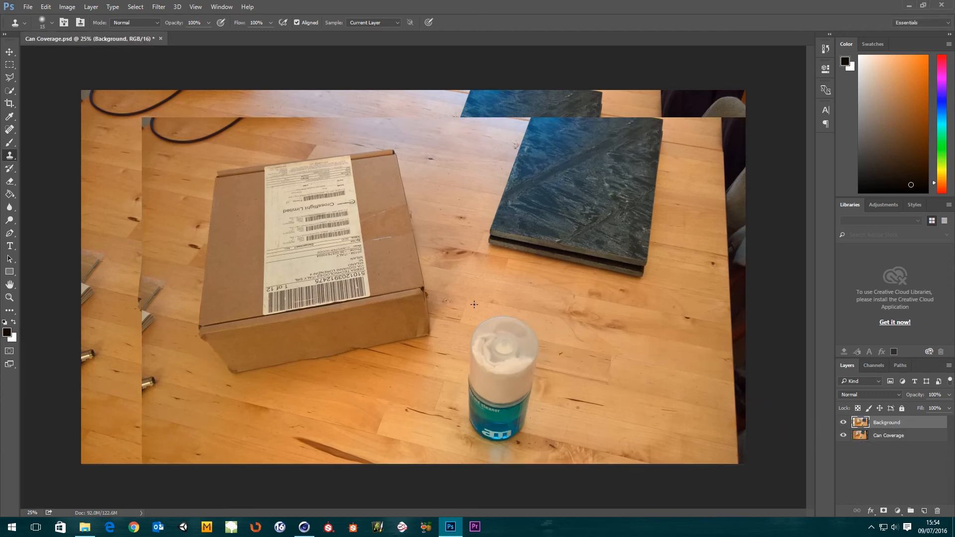
pyautogui.hotkey('ctrl', 'z')
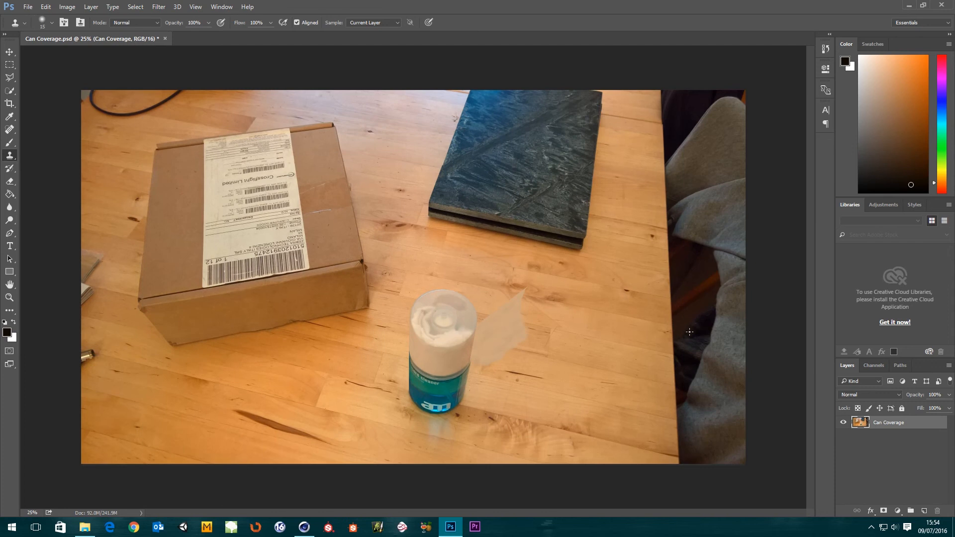
pyautogui.click(10, 52)
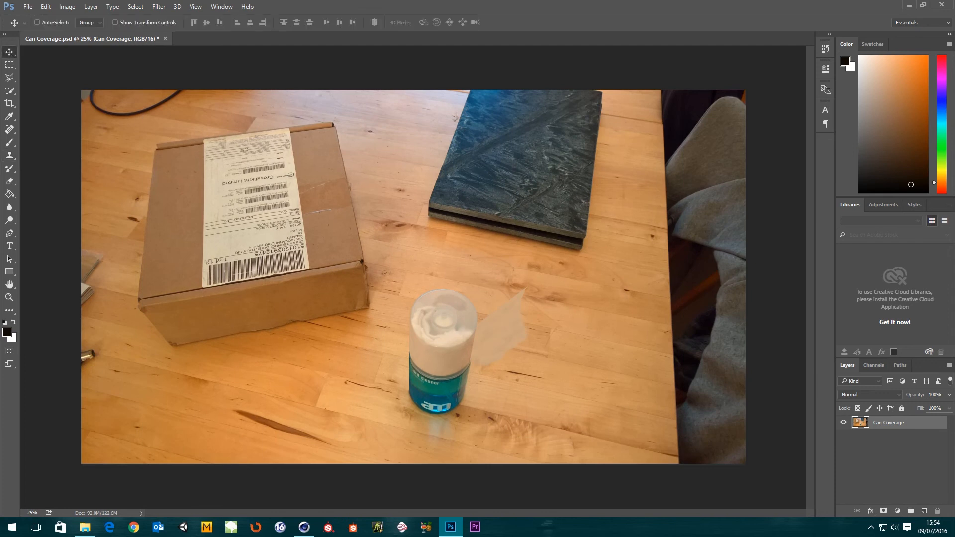
pyautogui.hotkey('ctrl', 'alt', 'z')
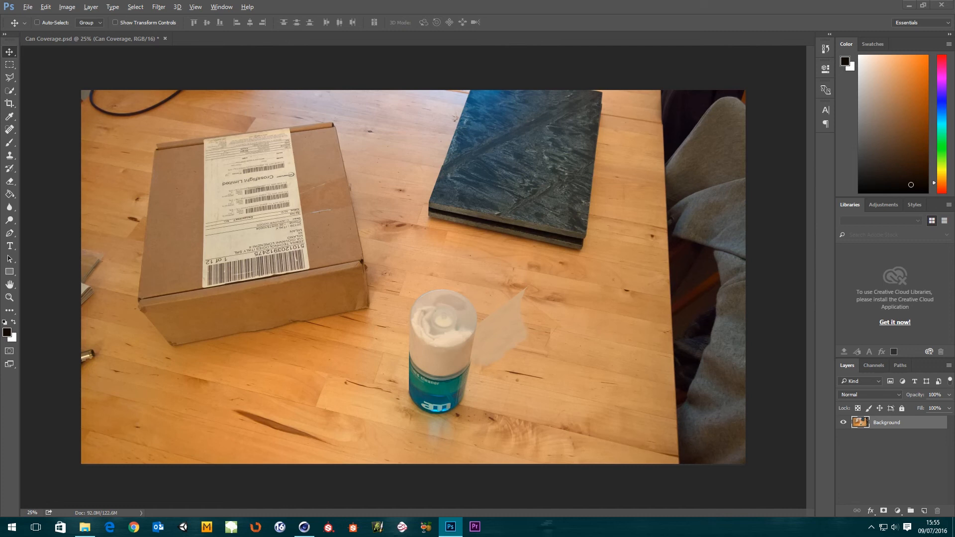
pyautogui.moveTo(656, 289); pyautogui.dragTo(349, 241)
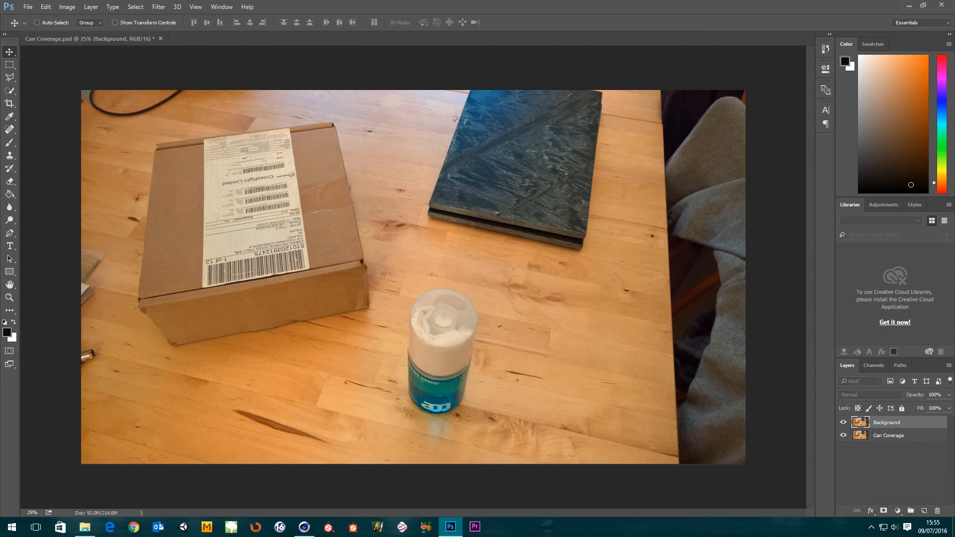
# - Compare the two layers by toggling the Background layer's visibility, and place Background beneath the Can Coverage layer
pyautogui.click(843, 423)
pyautogui.click(843, 423)
pyautogui.click(844, 424)
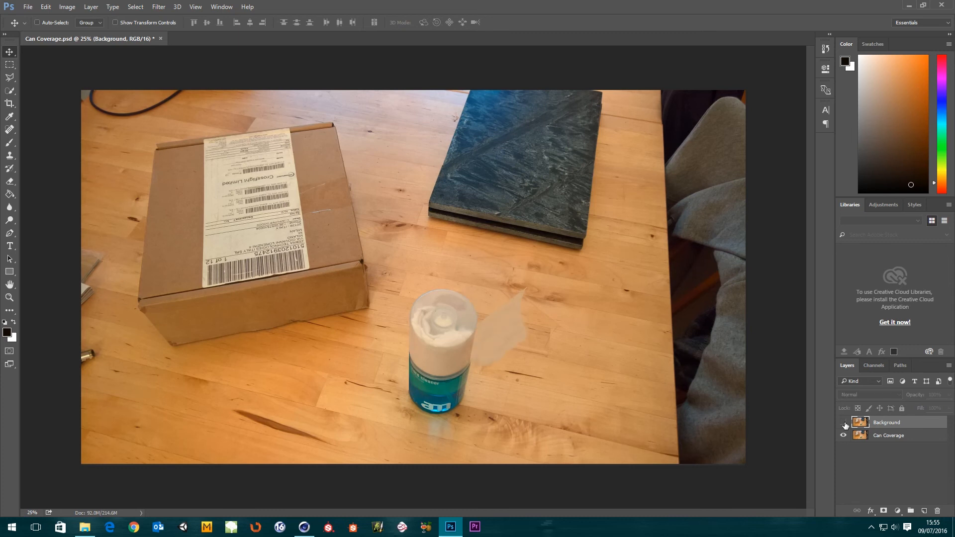
pyautogui.click(844, 423)
pyautogui.click(844, 423)
pyautogui.click(843, 424)
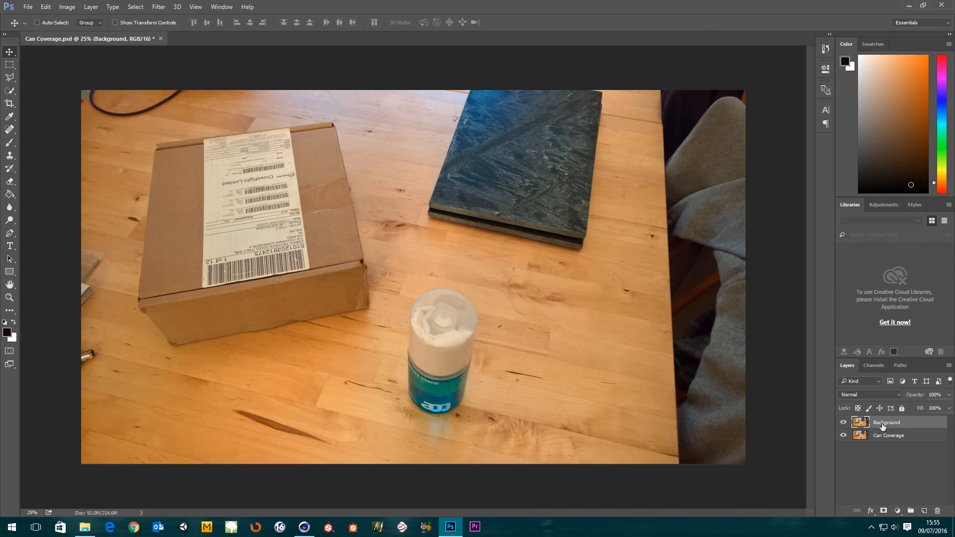
pyautogui.moveTo(882, 426); pyautogui.dragTo(880, 449)
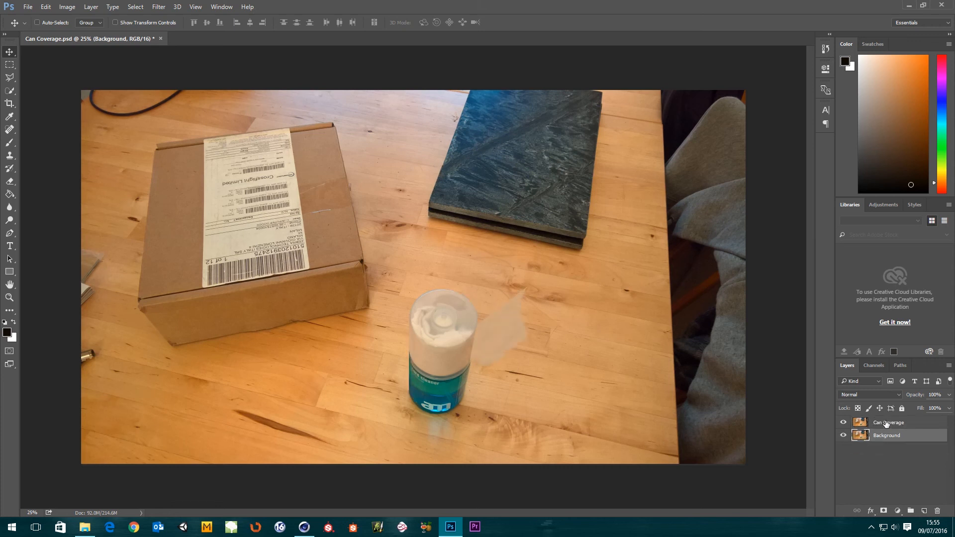
pyautogui.click(887, 423)
pyautogui.click(886, 440)
# - Erase the area over the cardboard box on the Background layer with a soft 1100 px Eraser and hide the Can Coverage layer
pyautogui.click(9, 182)
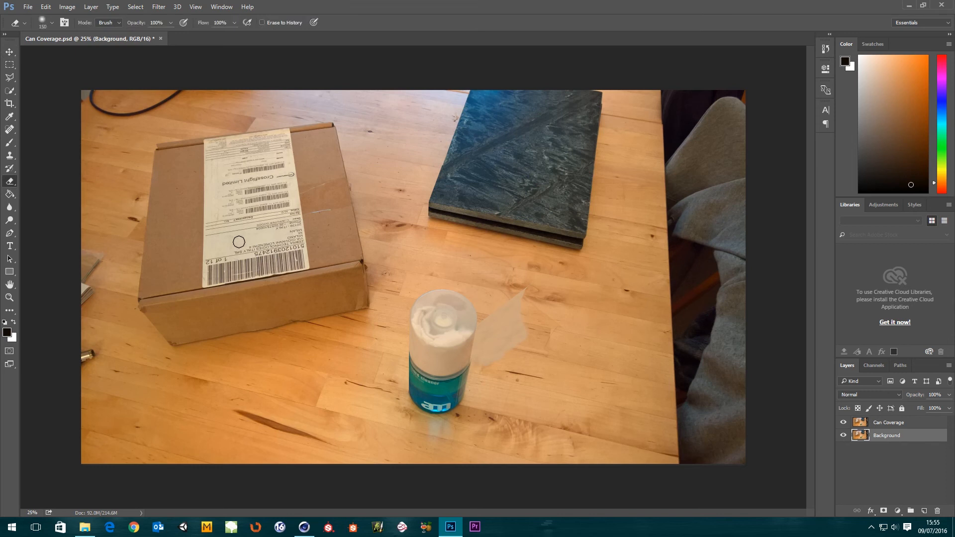
pyautogui.press(']')
pyautogui.press(']')
pyautogui.press(']')
pyautogui.press(']')
pyautogui.press(']')
pyautogui.press(']')
pyautogui.press(']')
pyautogui.press(']')
pyautogui.press(']')
pyautogui.press(']')
pyautogui.press(']')
pyautogui.press(']')
pyautogui.click(843, 436)
pyautogui.click(843, 423)
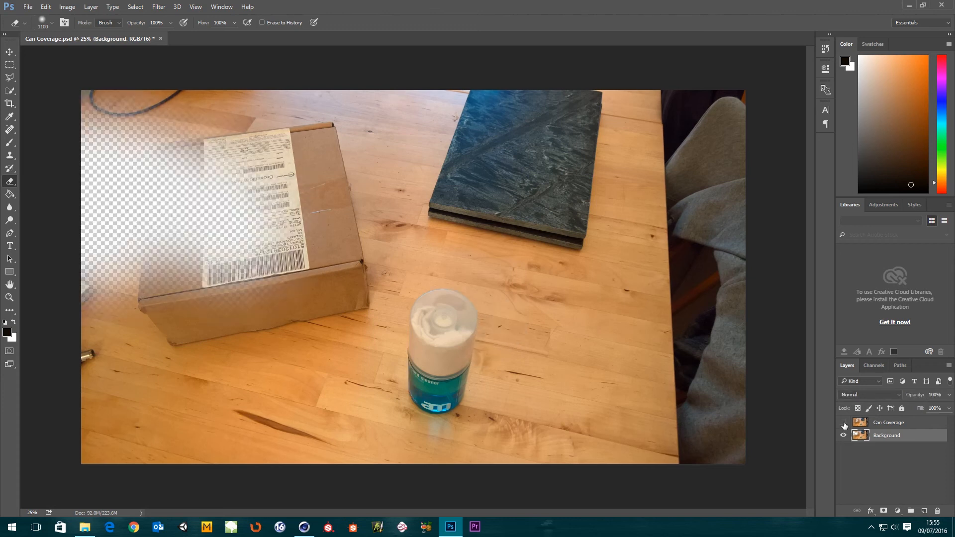
pyautogui.click(844, 424)
pyautogui.click(843, 423)
# - Choose a hard round Eraser brush and erase the outer parts of the Background layer, keeping the can and the table around it
pyautogui.click(52, 23)
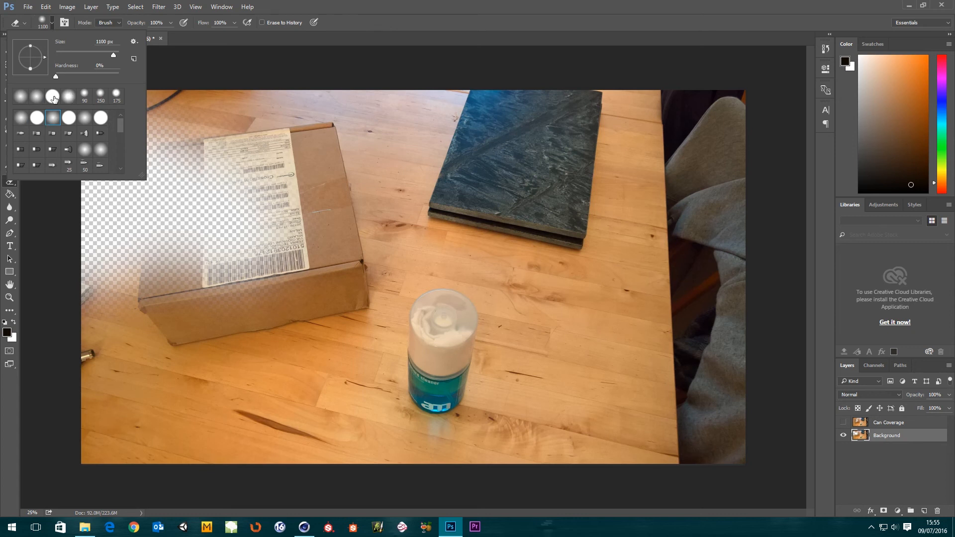
pyautogui.click(53, 97)
pyautogui.doubleClick(53, 96)
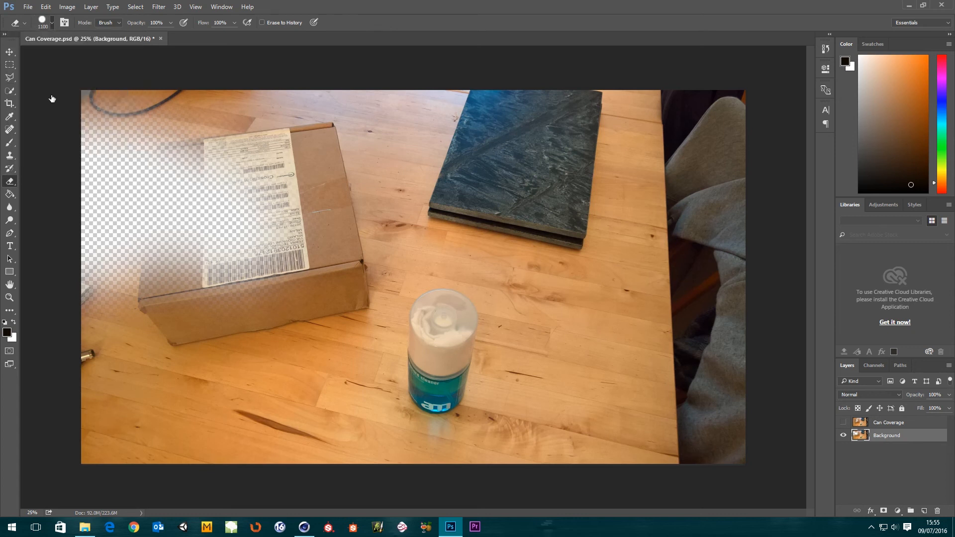
pyautogui.moveTo(172, 169)
pyautogui.mouseDown()
pyautogui.moveTo(82, 94)
pyautogui.moveTo(90, 405)
pyautogui.moveTo(171, 298)
pyautogui.moveTo(159, 390)
pyautogui.moveTo(320, 458)
pyautogui.moveTo(427, 473)
pyautogui.moveTo(269, 305)
pyautogui.moveTo(388, 119)
pyautogui.moveTo(405, 106)
pyautogui.moveTo(736, 141)
pyautogui.moveTo(729, 228)
pyautogui.moveTo(608, 117)
pyautogui.moveTo(738, 358)
pyautogui.moveTo(748, 464)
pyautogui.moveTo(657, 455)
pyautogui.moveTo(686, 422)
pyautogui.moveTo(695, 429)
pyautogui.mouseUp()
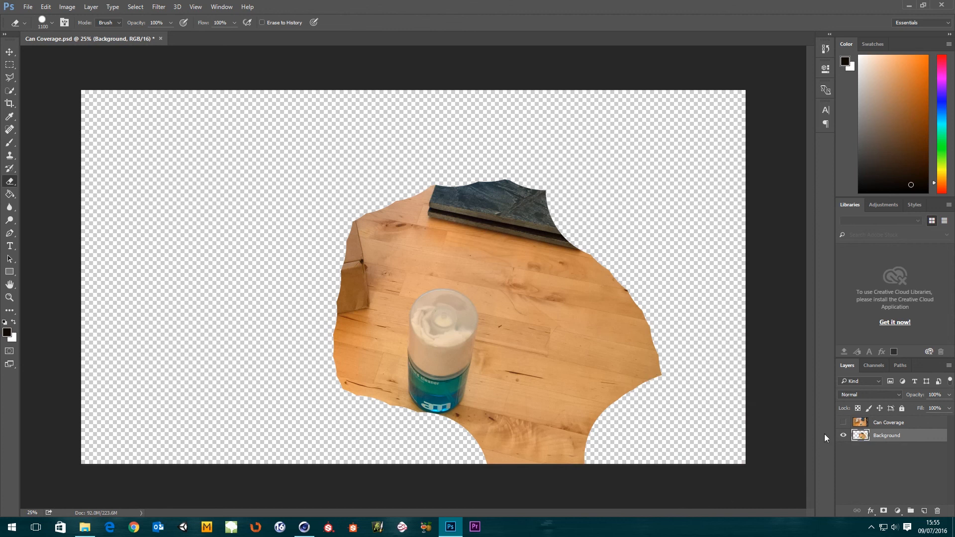
# - Show the Can Coverage layer and reduce its opacity to 71% so the Background layer can be seen through it
pyautogui.click(843, 424)
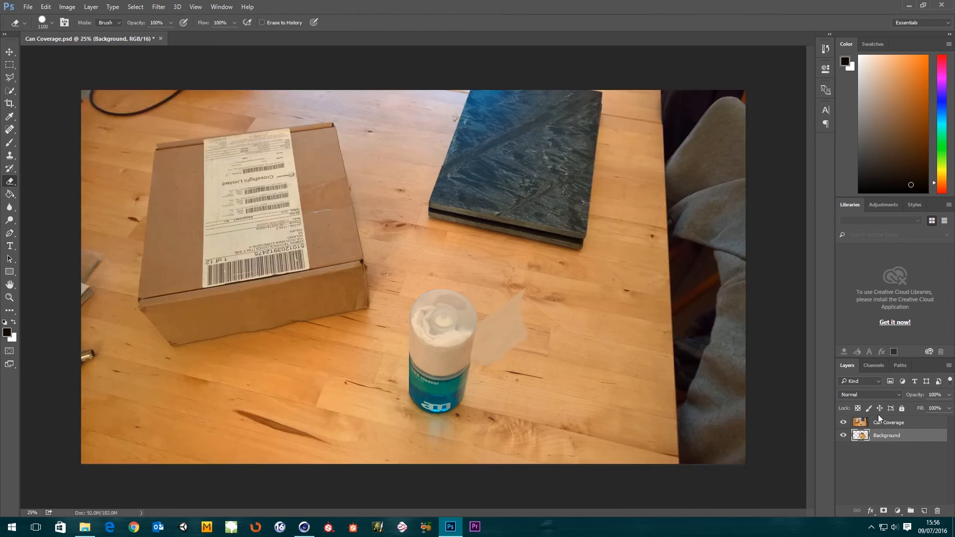
pyautogui.click(949, 395)
pyautogui.moveTo(939, 410); pyautogui.dragTo(922, 415)
pyautogui.click(895, 423)
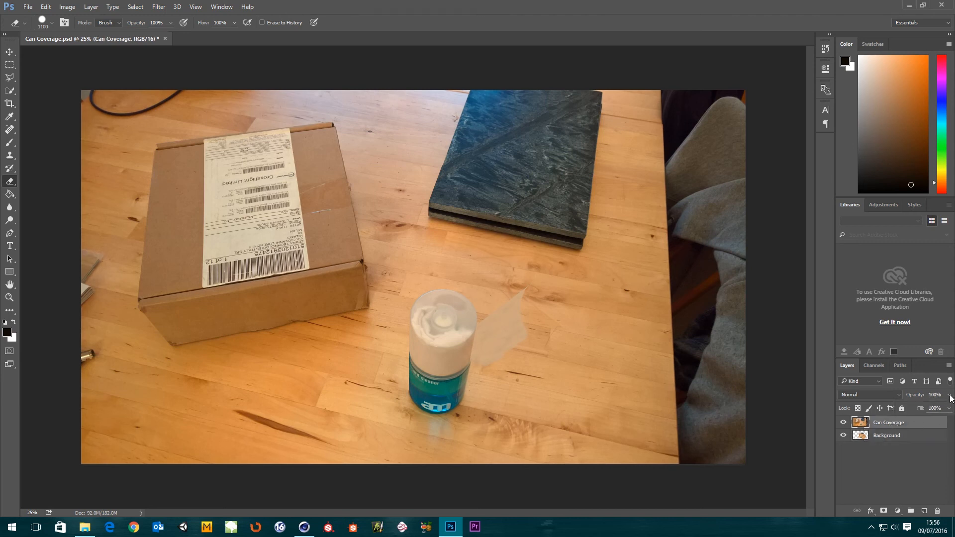
pyautogui.click(950, 394)
pyautogui.moveTo(920, 407); pyautogui.dragTo(913, 409)
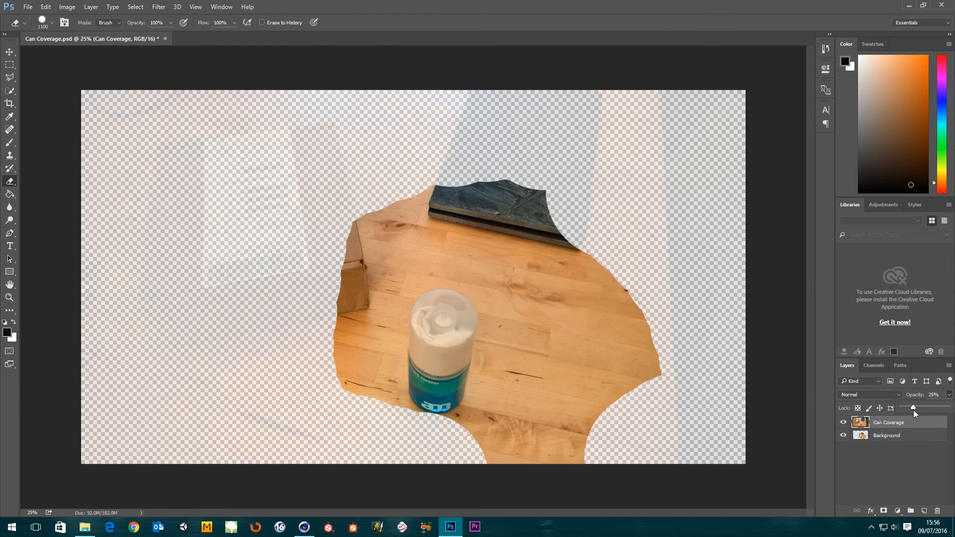
pyautogui.click(926, 407)
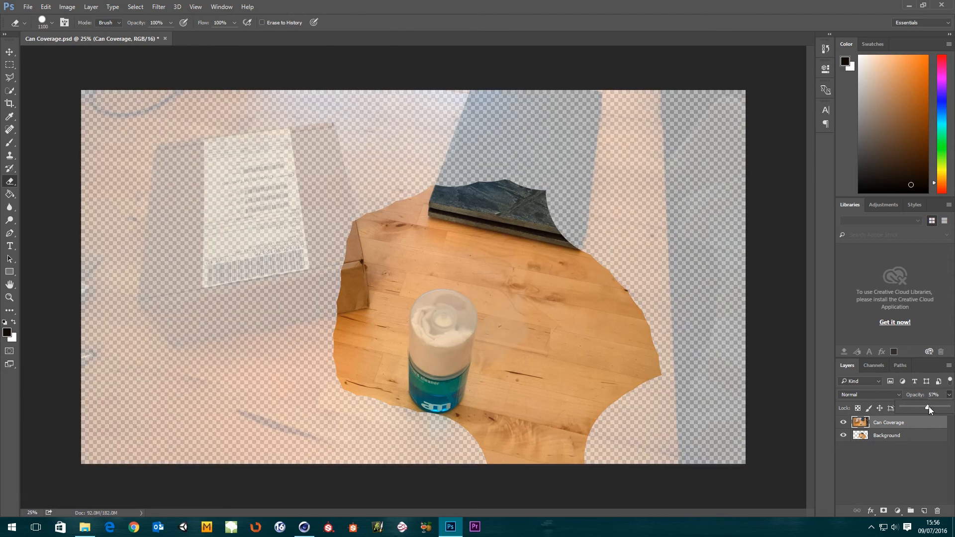
pyautogui.moveTo(928, 407); pyautogui.dragTo(933, 407)
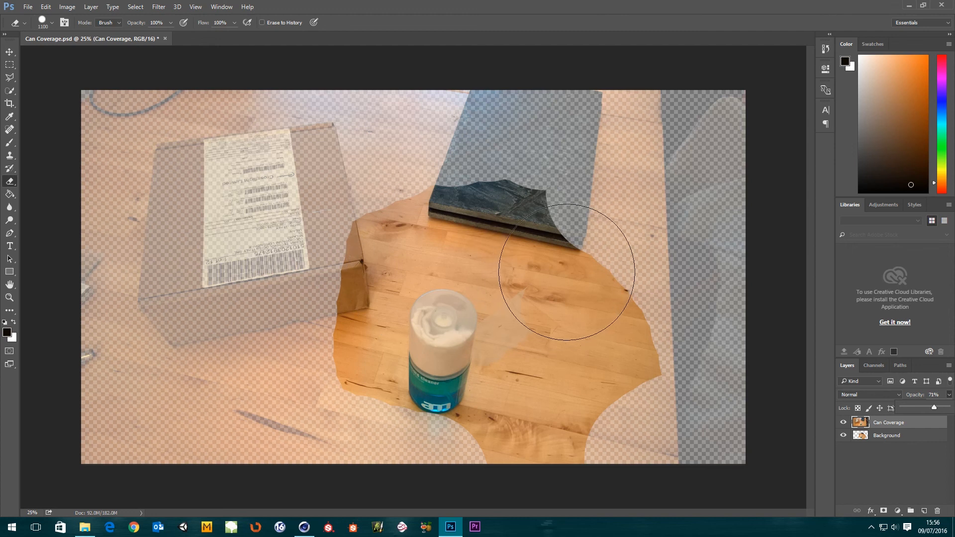
# - Erase the Background layer around the smeared patch beside the can, refining with a 250 px Eraser until only that table patch remains
pyautogui.click(883, 437)
pyautogui.moveTo(354, 174)
pyautogui.mouseDown()
pyautogui.moveTo(273, 401)
pyautogui.moveTo(330, 388)
pyautogui.moveTo(341, 298)
pyautogui.moveTo(474, 203)
pyautogui.moveTo(655, 187)
pyautogui.moveTo(682, 341)
pyautogui.moveTo(585, 298)
pyautogui.moveTo(595, 385)
pyautogui.moveTo(554, 420)
pyautogui.moveTo(590, 385)
pyautogui.moveTo(552, 405)
pyautogui.moveTo(552, 420)
pyautogui.moveTo(569, 435)
pyautogui.mouseUp()
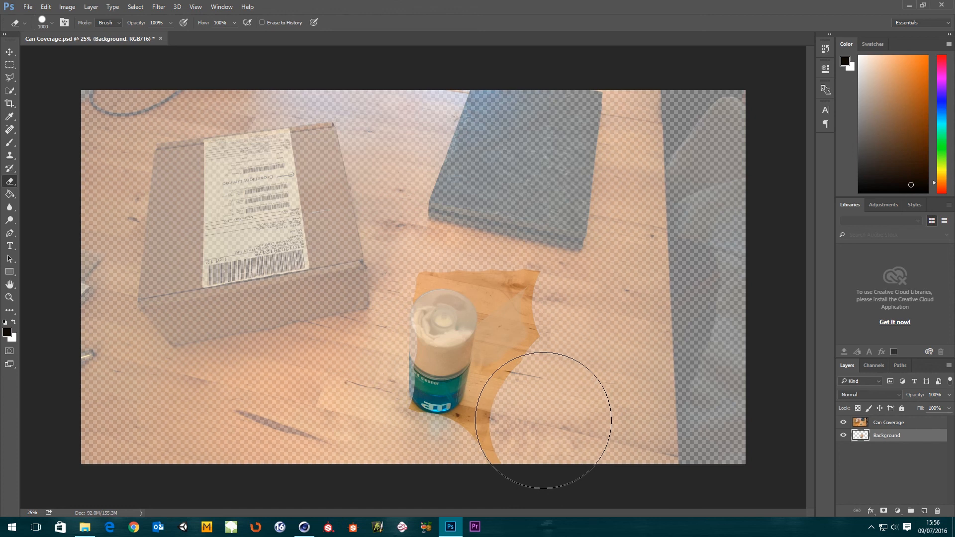
pyautogui.press('[')
pyautogui.press('[')
pyautogui.keyDown('alt'); pyautogui.scroll(6, 511, 388); pyautogui.keyUp('alt')
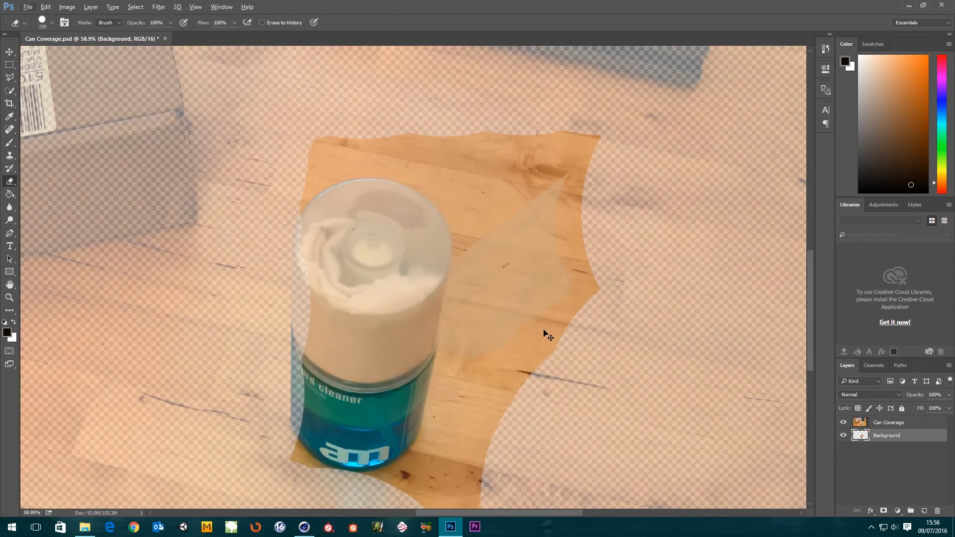
pyautogui.moveTo(534, 329)
pyautogui.mouseDown()
pyautogui.moveTo(445, 392)
pyautogui.moveTo(269, 440)
pyautogui.moveTo(314, 104)
pyautogui.moveTo(555, 81)
pyautogui.mouseUp()
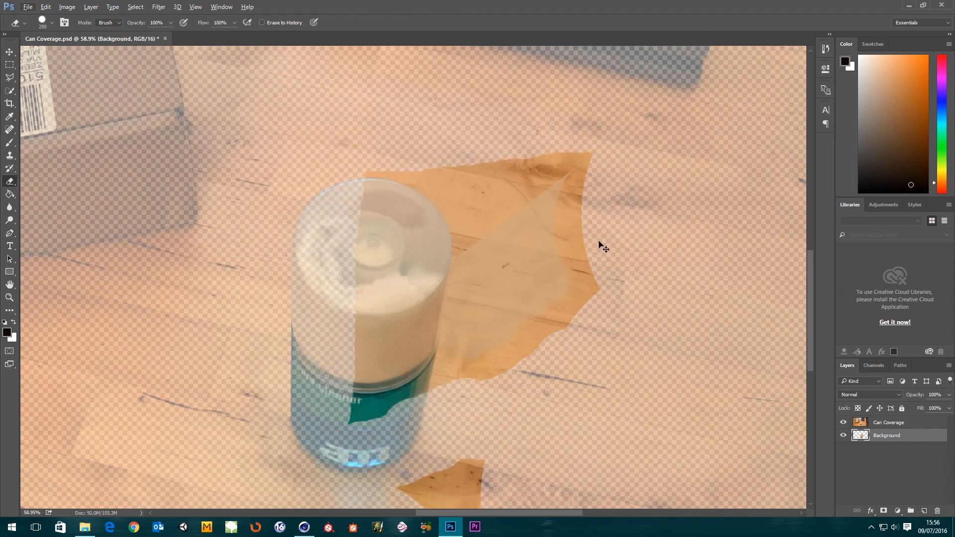
pyautogui.moveTo(502, 350)
pyautogui.mouseDown()
pyautogui.moveTo(561, 313)
pyautogui.moveTo(464, 359)
pyautogui.mouseUp()
pyautogui.moveTo(440, 393)
pyautogui.mouseDown()
pyautogui.moveTo(358, 410)
pyautogui.moveTo(341, 264)
pyautogui.moveTo(343, 365)
pyautogui.moveTo(366, 369)
pyautogui.moveTo(358, 333)
pyautogui.moveTo(376, 202)
pyautogui.moveTo(523, 94)
pyautogui.mouseUp()
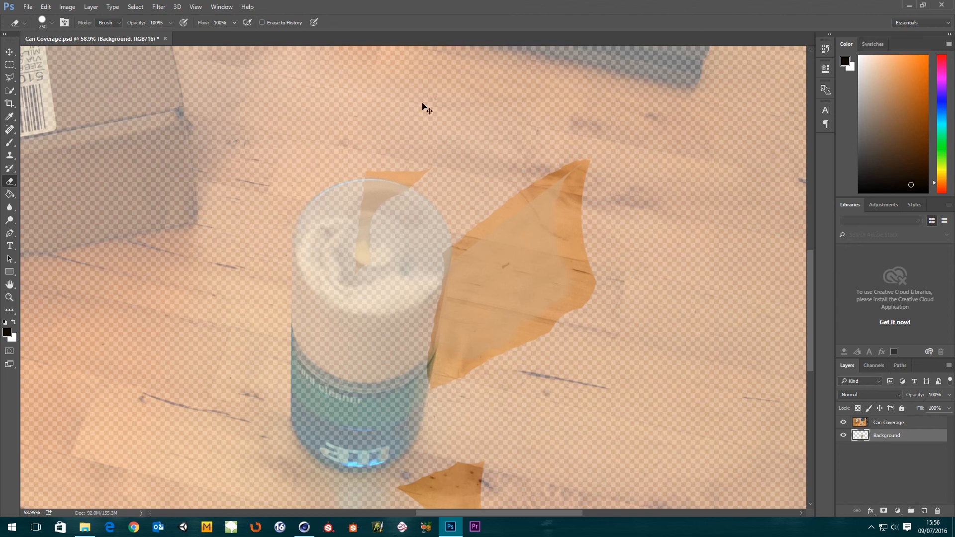
pyautogui.moveTo(426, 109); pyautogui.dragTo(326, 211)
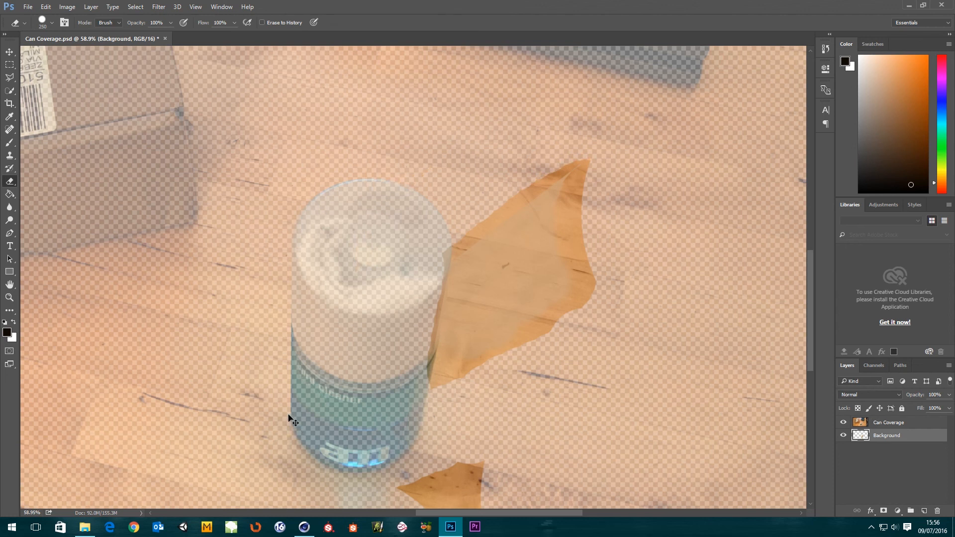
pyautogui.scroll(-3, 290, 416)
pyautogui.moveTo(318, 357)
pyautogui.mouseDown()
pyautogui.moveTo(469, 338)
pyautogui.moveTo(433, 388)
pyautogui.mouseUp()
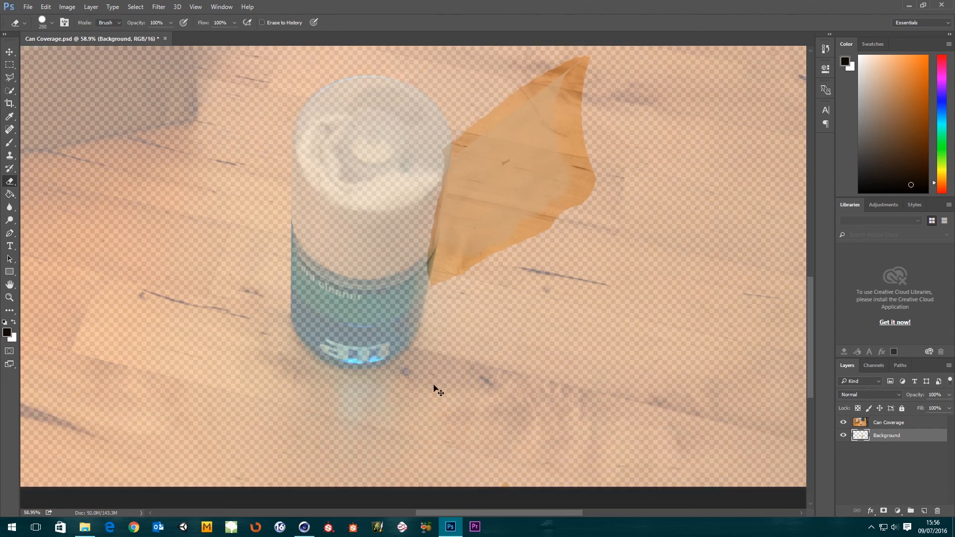
# - Inspect the remaining table patch against the smear beside the can by toggling the visibility of both layers
pyautogui.keyDown('alt'); pyautogui.scroll(-5, 433, 404); pyautogui.keyUp('alt')
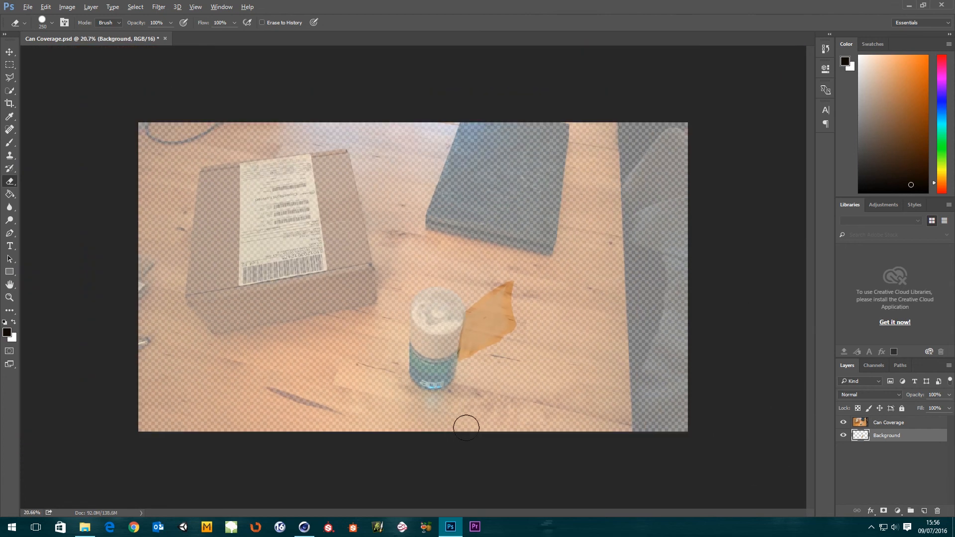
pyautogui.click(844, 422)
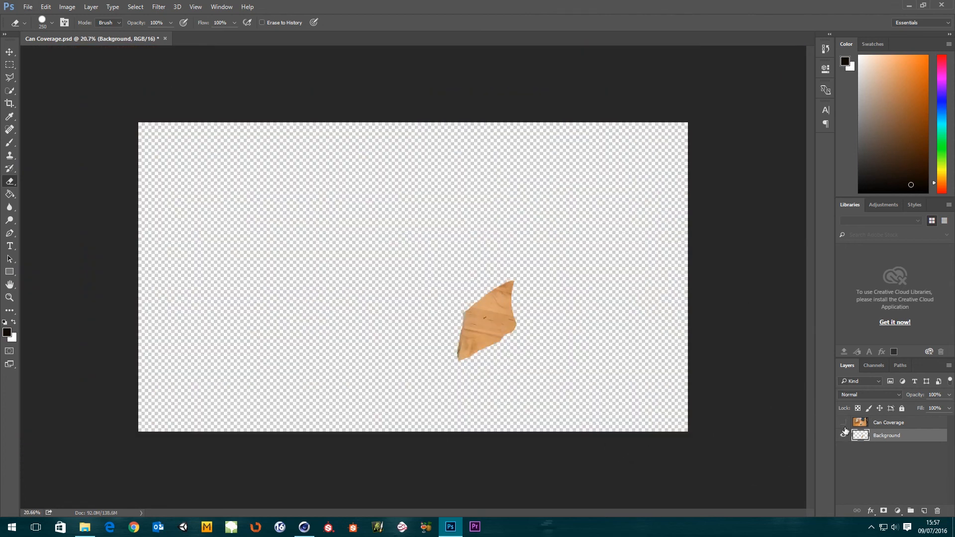
pyautogui.keyDown('alt'); pyautogui.scroll(7, 528, 348); pyautogui.keyUp('alt')
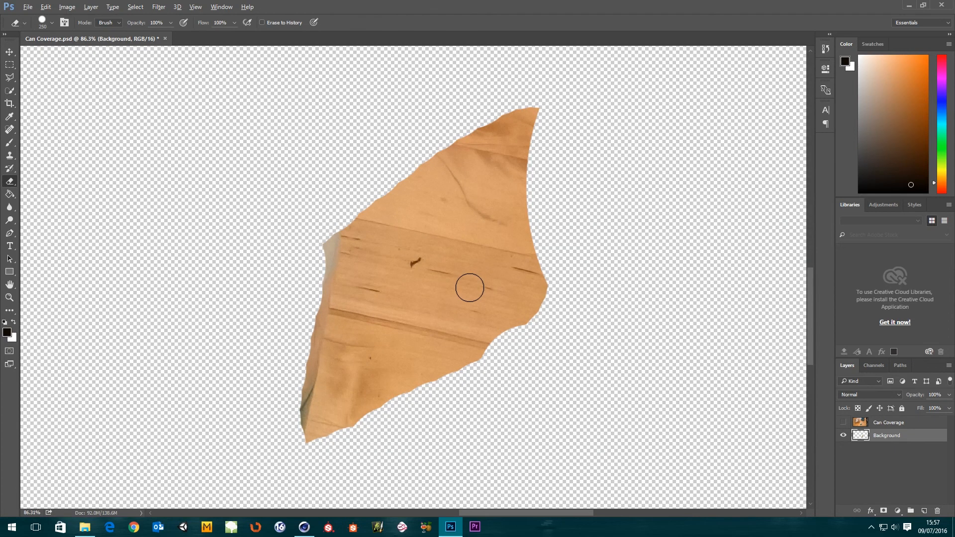
pyautogui.keyDown('alt'); pyautogui.scroll(-5, 497, 313); pyautogui.keyUp('alt')
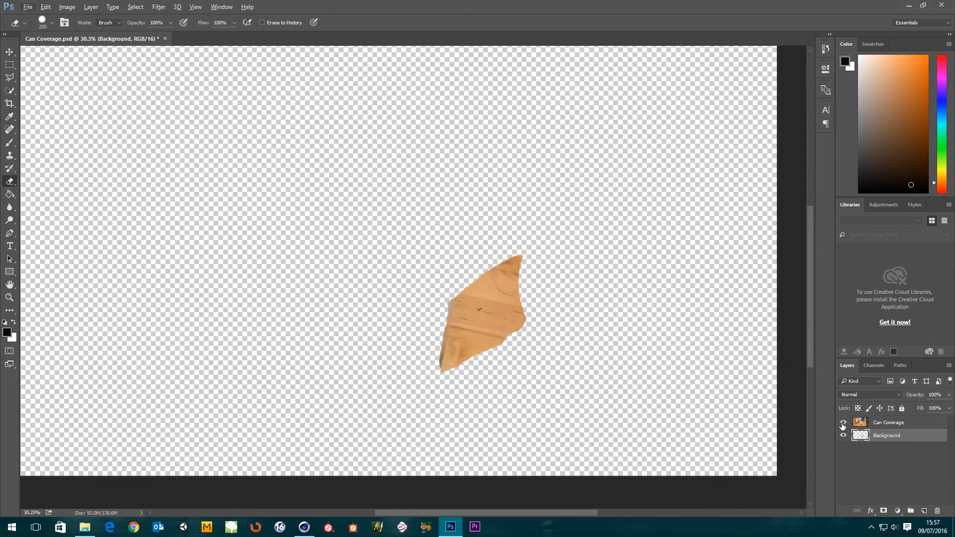
pyautogui.click(843, 422)
pyautogui.keyDown('alt'); pyautogui.scroll(4, 452, 355); pyautogui.keyUp('alt')
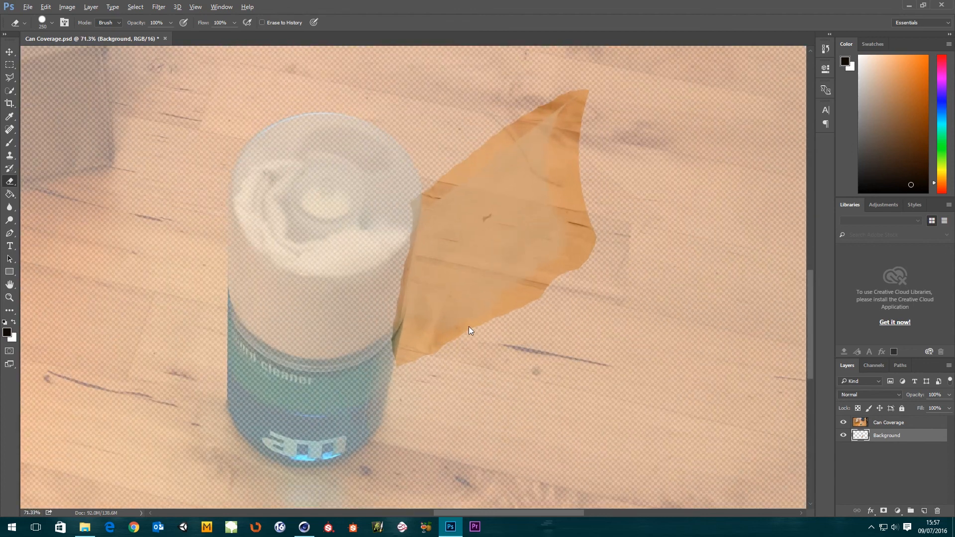
pyautogui.keyDown('alt'); pyautogui.scroll(-5, 494, 354); pyautogui.keyUp('alt')
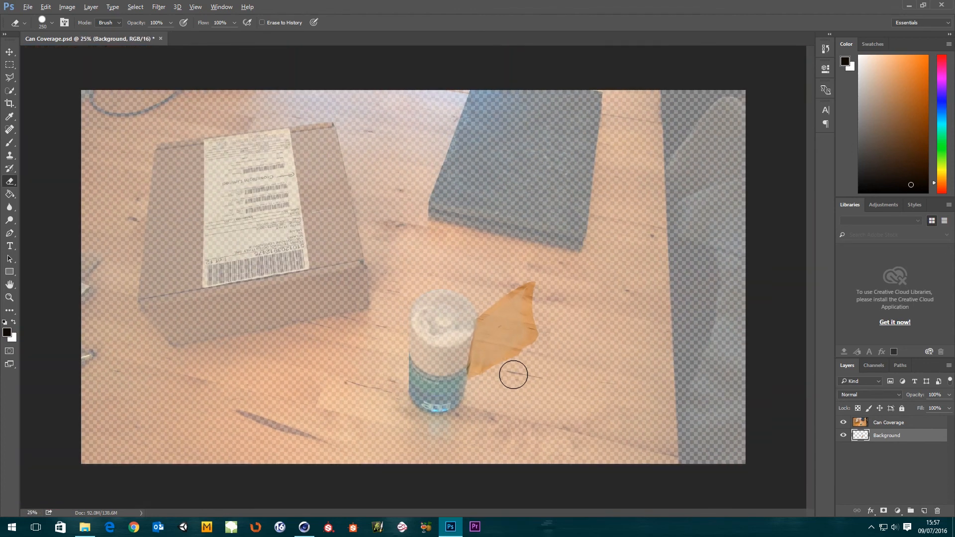
pyautogui.keyDown('alt'); pyautogui.scroll(-1, 513, 374); pyautogui.keyUp('alt')
pyautogui.click(843, 436)
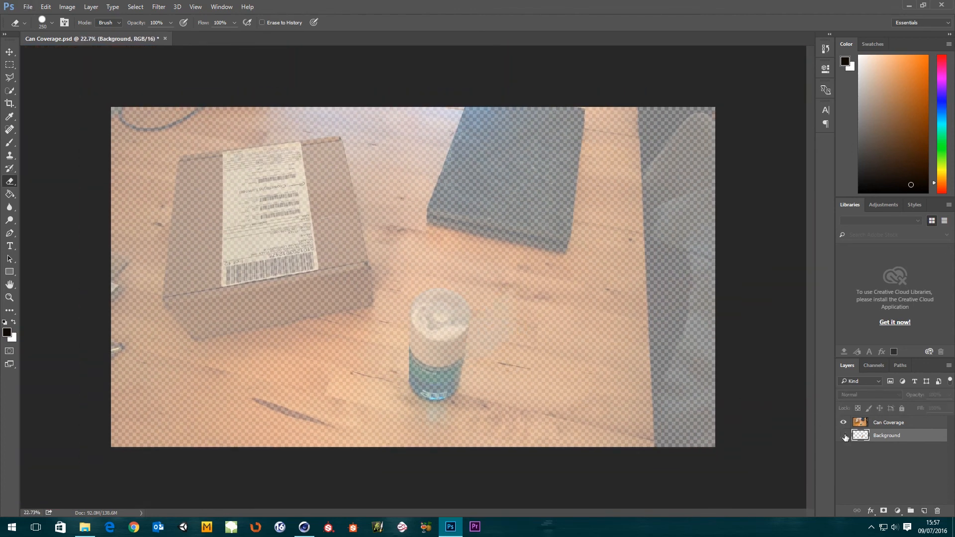
pyautogui.click(843, 436)
pyautogui.click(844, 422)
pyautogui.click(844, 422)
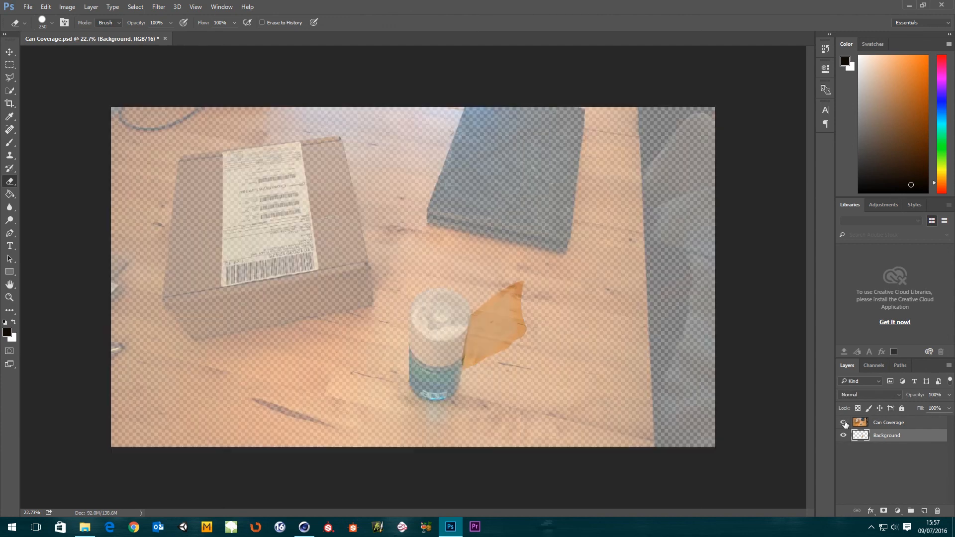
# - Restore the Can Coverage layer's opacity to 100%
pyautogui.click(949, 394)
pyautogui.click(942, 395)
pyautogui.click(896, 423)
pyautogui.click(950, 395)
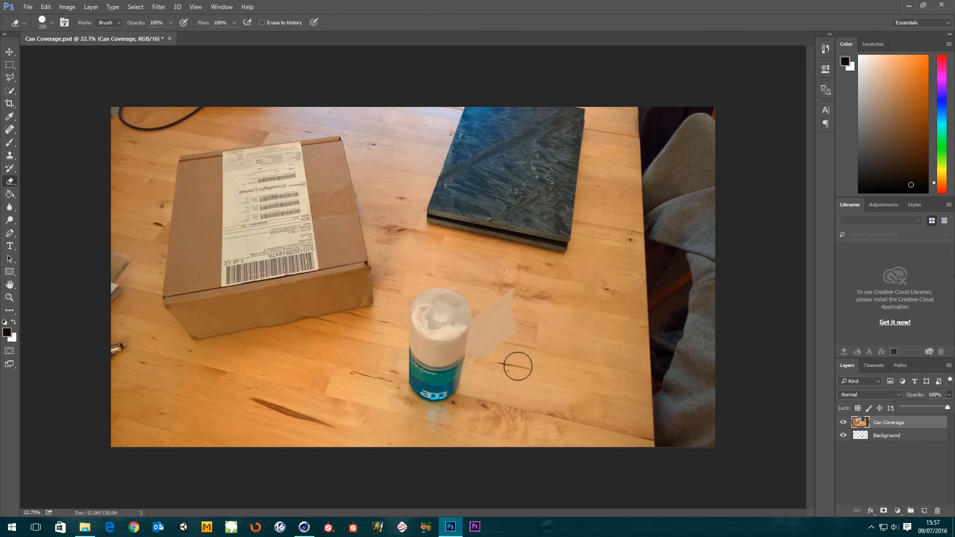
# - Delete the Can Coverage layer and rename the remaining Background layer as Can Coverage
pyautogui.doubleClick(886, 423)
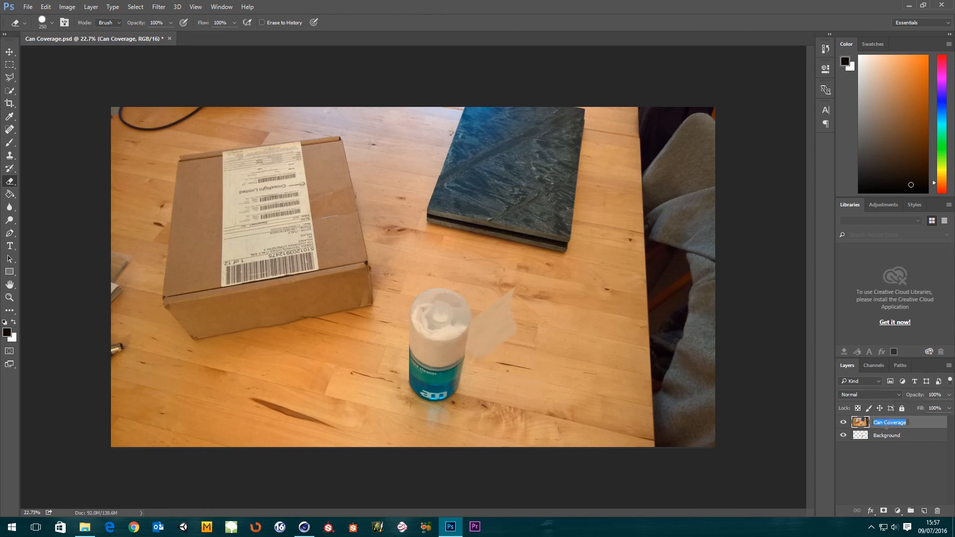
pyautogui.press('Return')
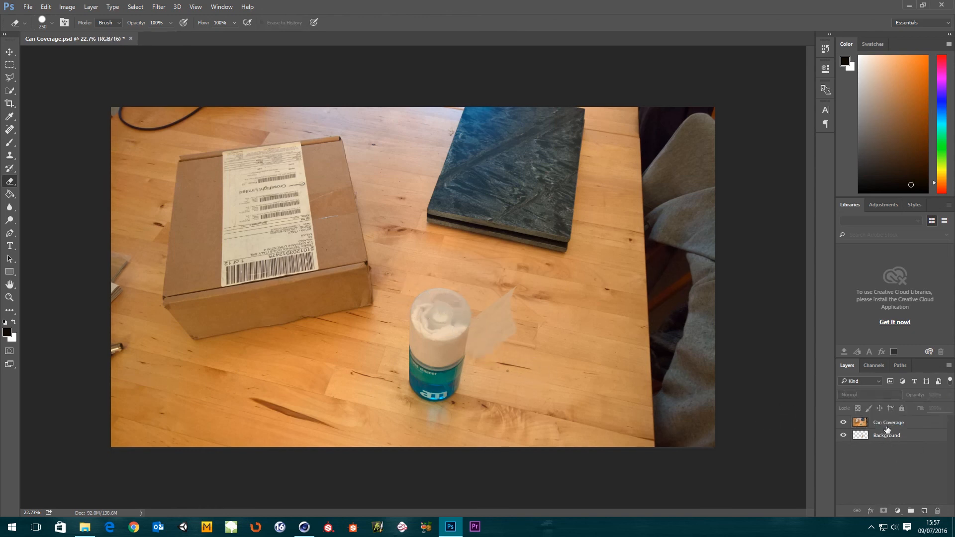
pyautogui.press('Delete')
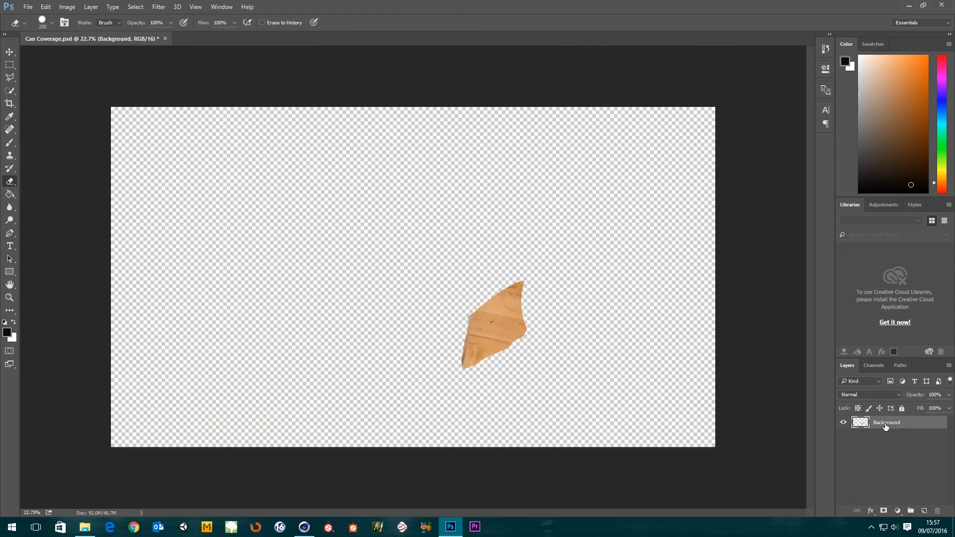
pyautogui.doubleClick(886, 424)
pyautogui.write('Can Coverage')
pyautogui.click(870, 454)
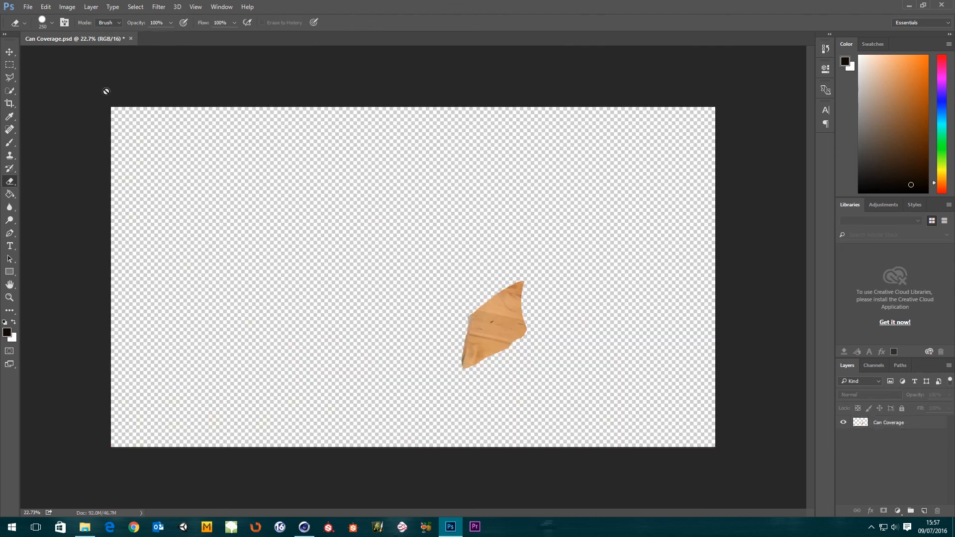
# - Save the document over the existing Can Coverage.psd in the Tex folder with Maximize Compatibility enabled
pyautogui.click(28, 9)
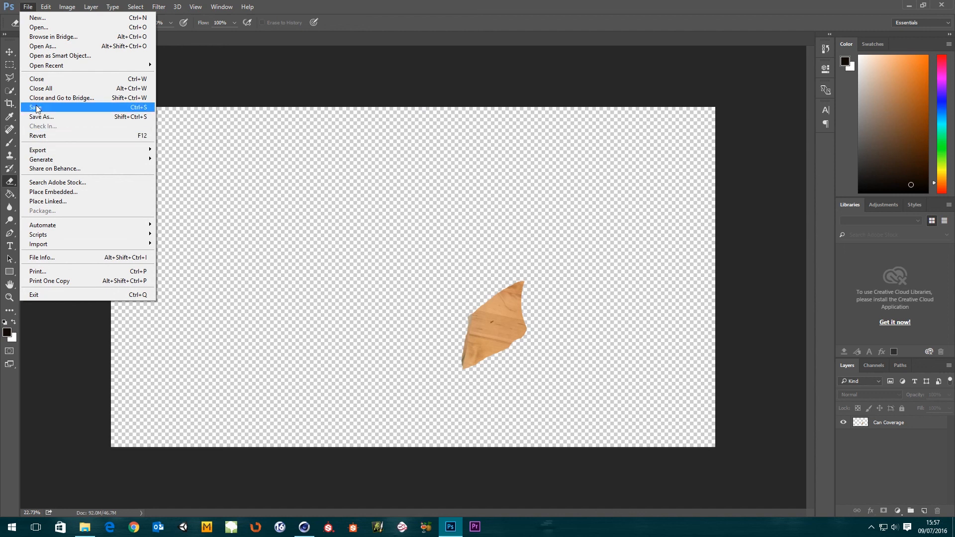
pyautogui.click(44, 118)
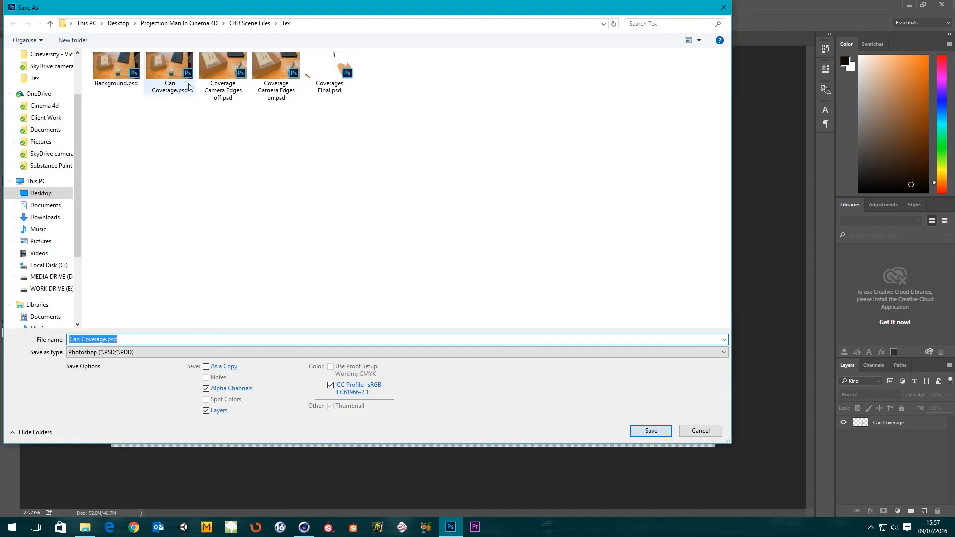
pyautogui.doubleClick(178, 73)
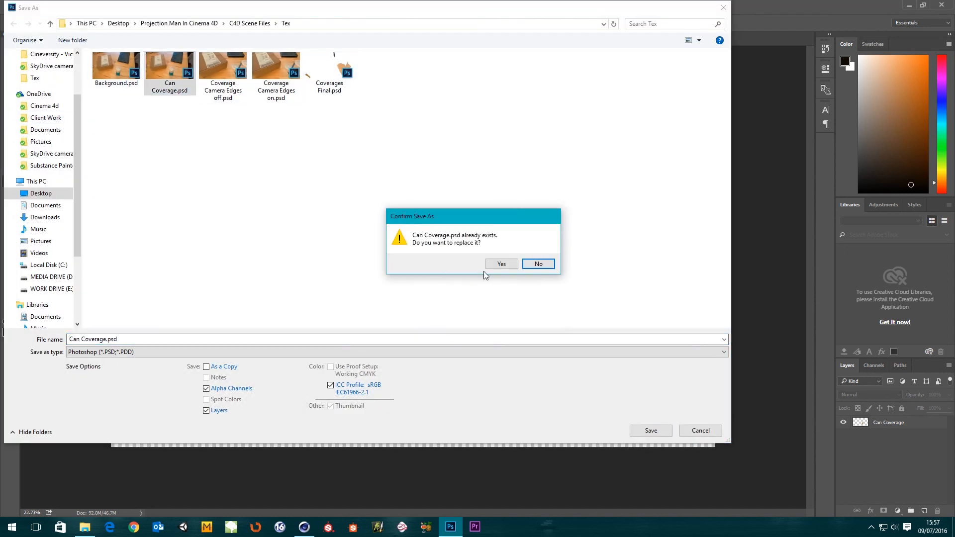
pyautogui.click(501, 264)
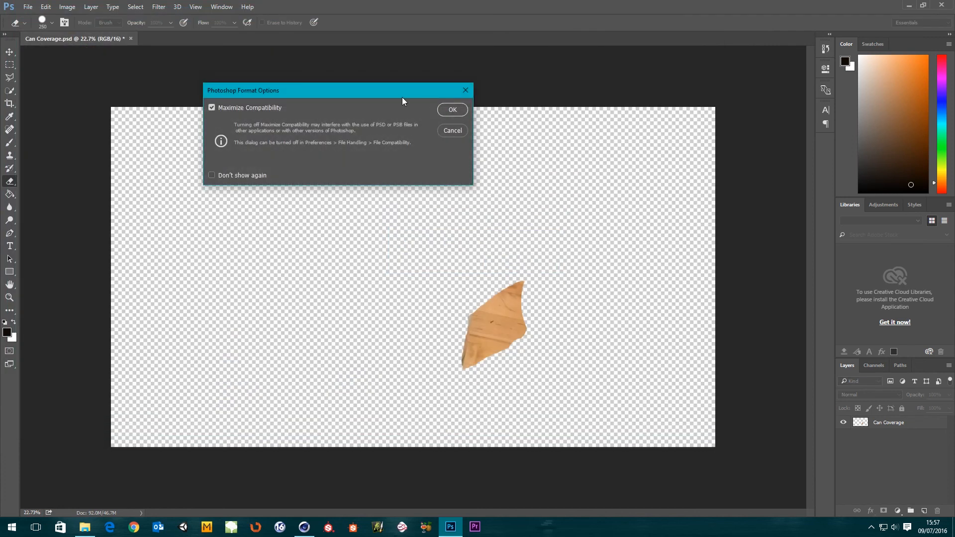
pyautogui.click(453, 110)
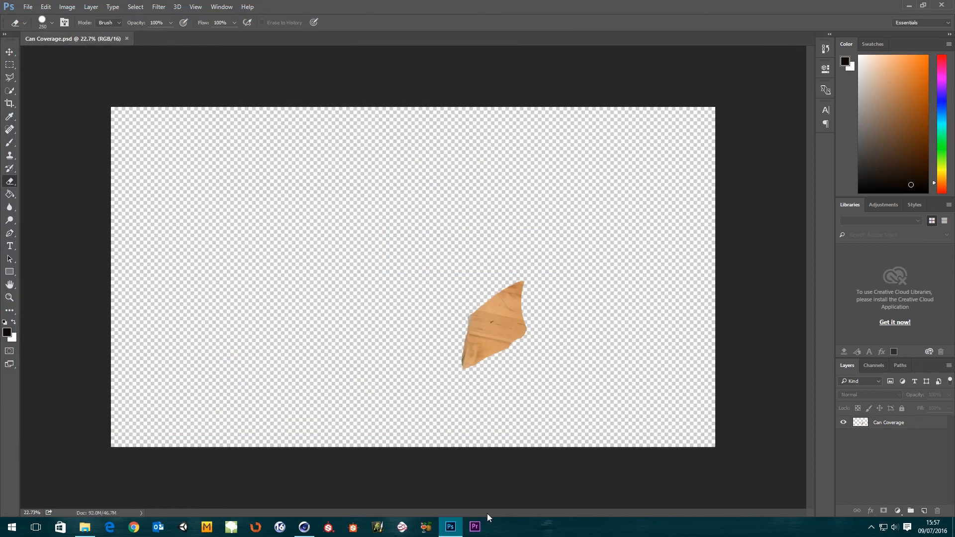
# - Switch to Cinema 4D and project Can Coverage.psd onto Scene Objects from the Can Coverage camera, using its layer for luminance and Layer Alpha for alpha
pyautogui.click(307, 531)
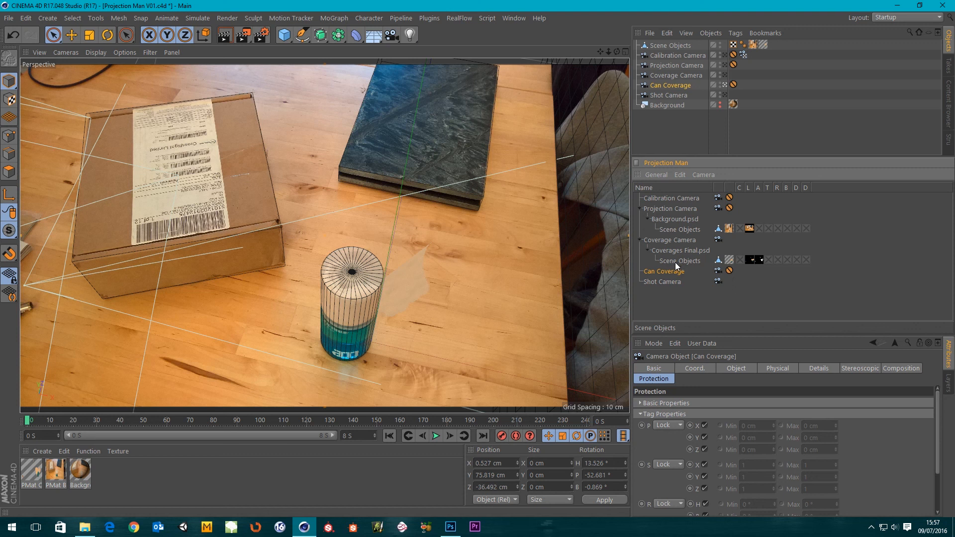
pyautogui.moveTo(675, 261); pyautogui.dragTo(667, 273)
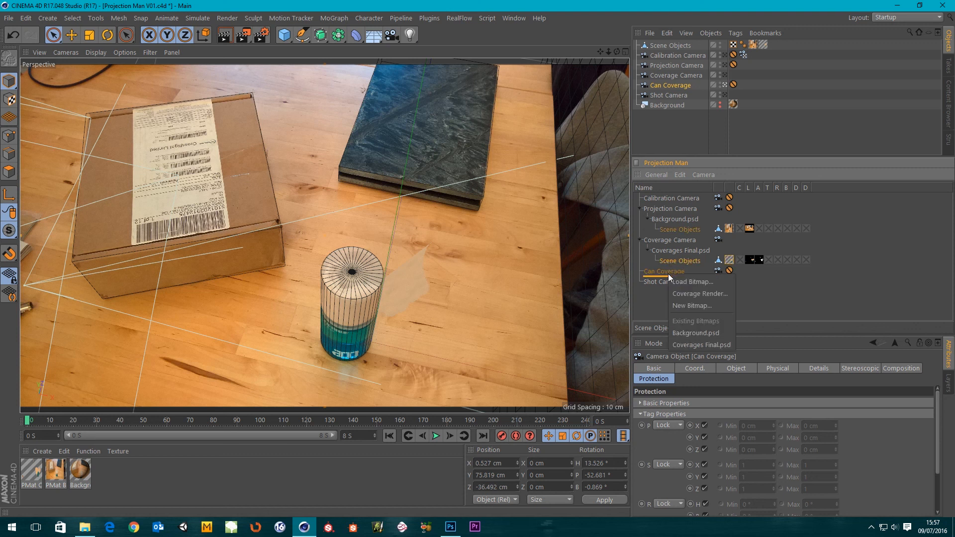
pyautogui.click(681, 280)
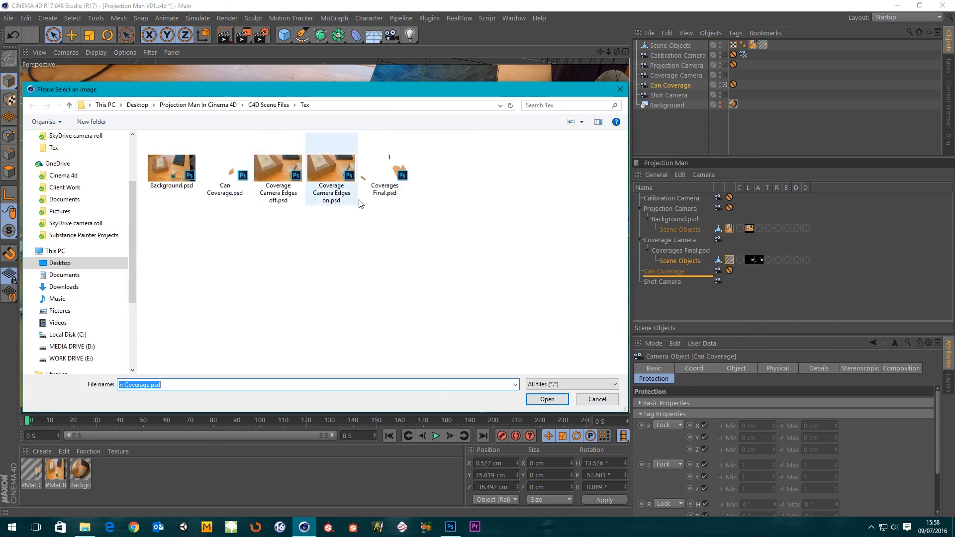
pyautogui.doubleClick(225, 172)
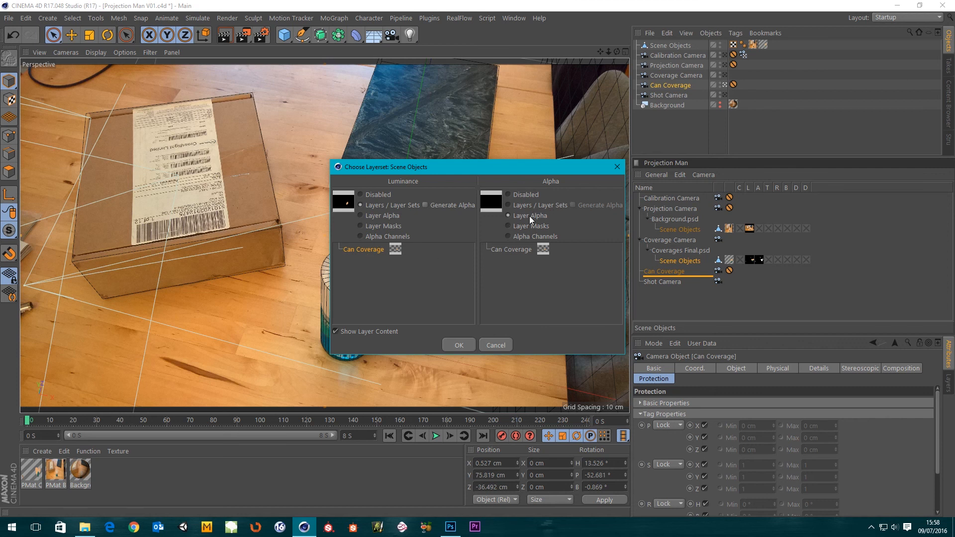
pyautogui.click(453, 343)
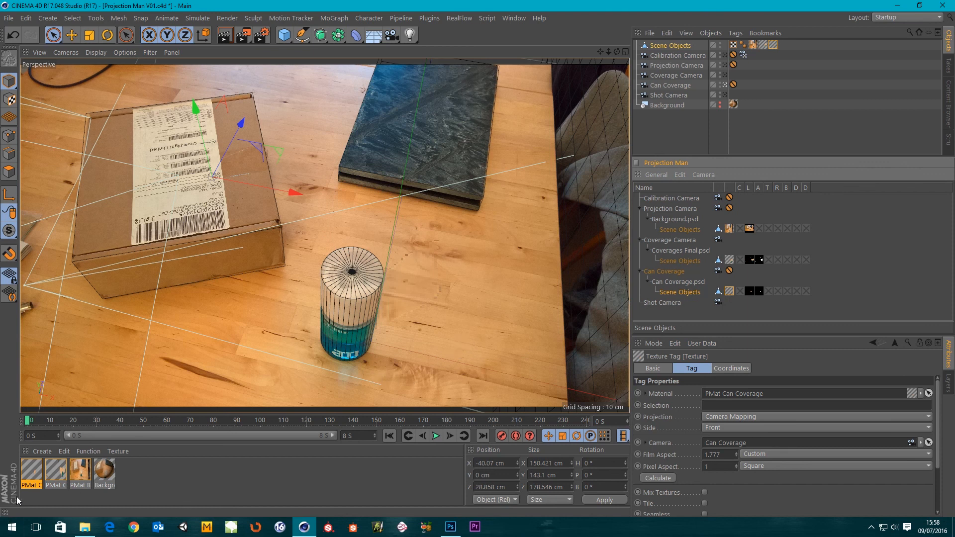
# - Disable Reflectance on the PMat Can Coverage material and set its texture preview size to 4096x4096
pyautogui.doubleClick(31, 472)
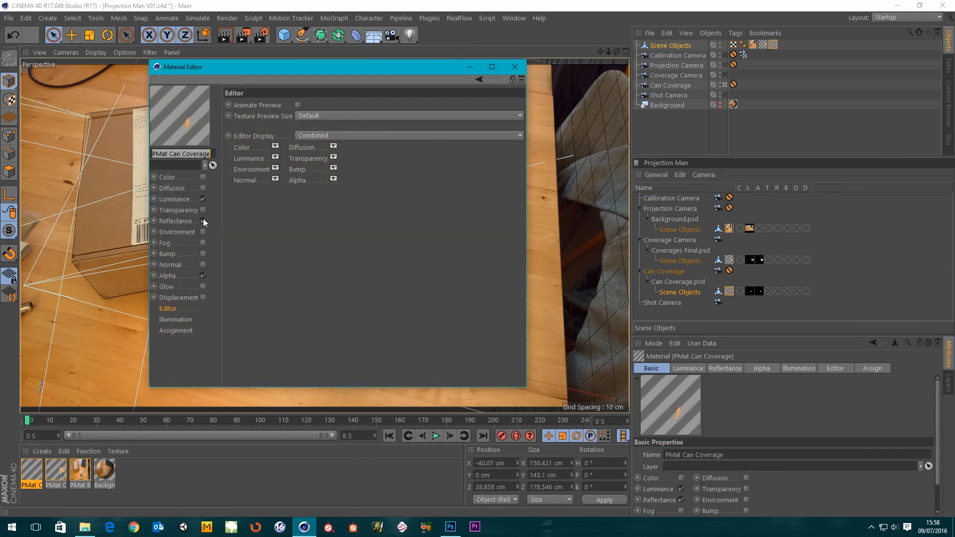
pyautogui.click(203, 221)
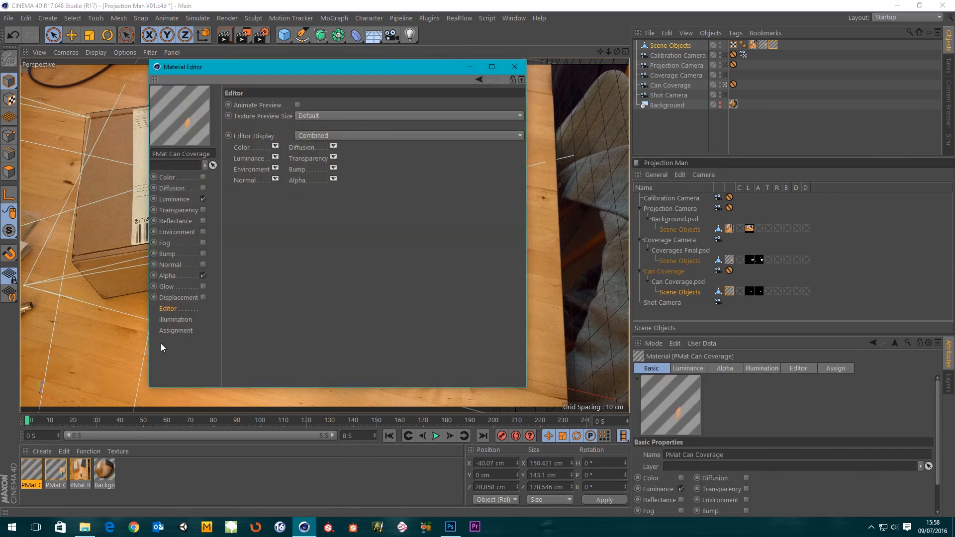
pyautogui.click(354, 115)
pyautogui.click(328, 224)
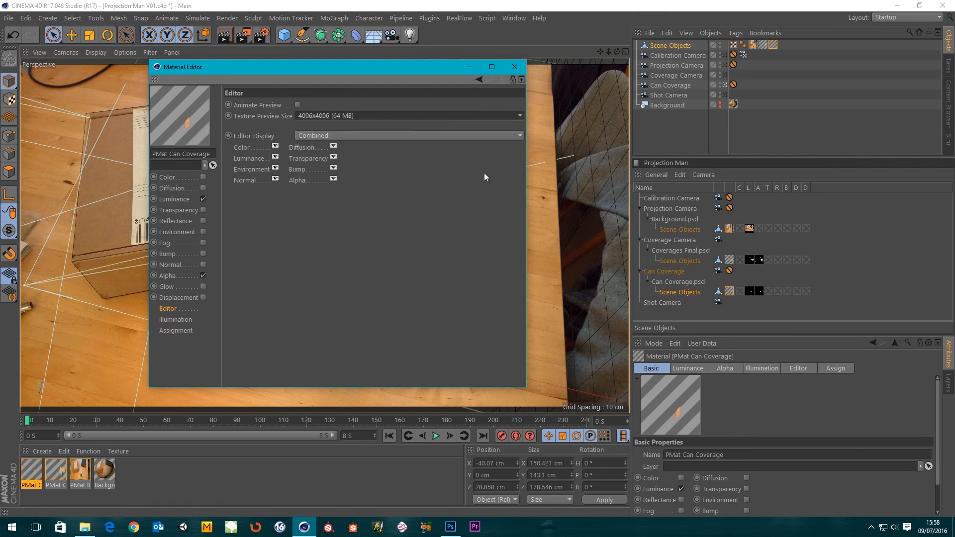
pyautogui.click(515, 67)
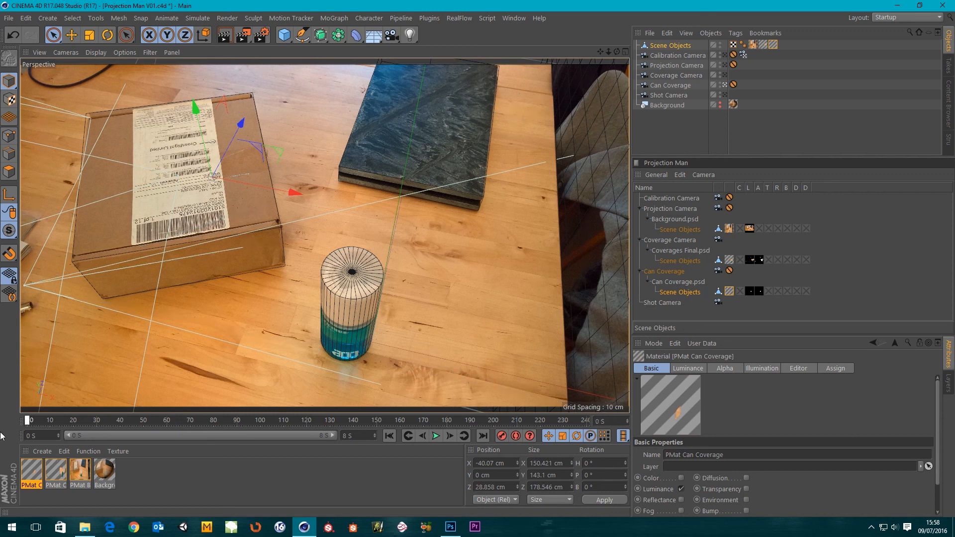
# - Look through the Shot Camera and set the viewport to Gouraud Shading without wireframe lines
pyautogui.click(726, 96)
pyautogui.moveTo(28, 421)
pyautogui.mouseDown()
pyautogui.moveTo(74, 430)
pyautogui.moveTo(557, 429)
pyautogui.moveTo(27, 422)
pyautogui.mouseUp()
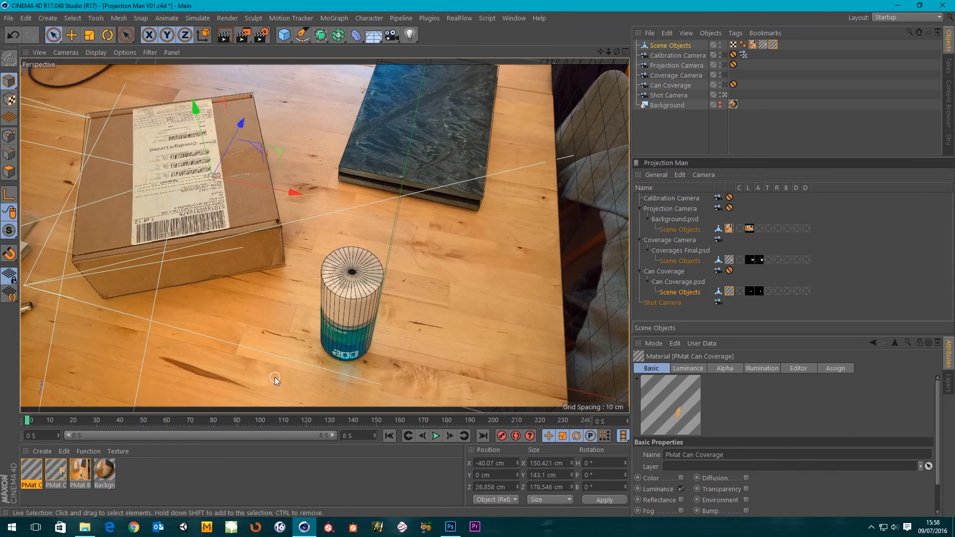
pyautogui.press('n')
pyautogui.press('g')
pyautogui.press('n')
pyautogui.press('b')
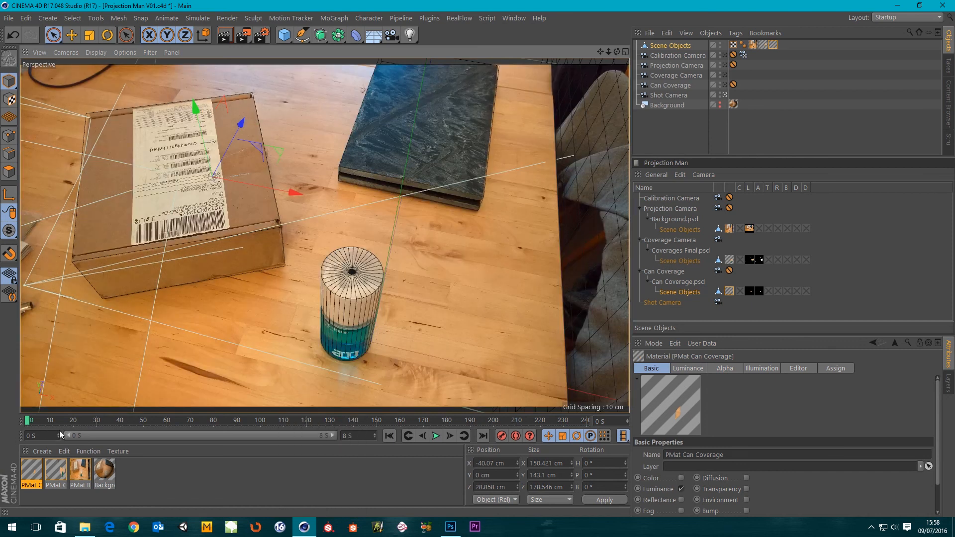
pyautogui.press('n')
pyautogui.press('a')
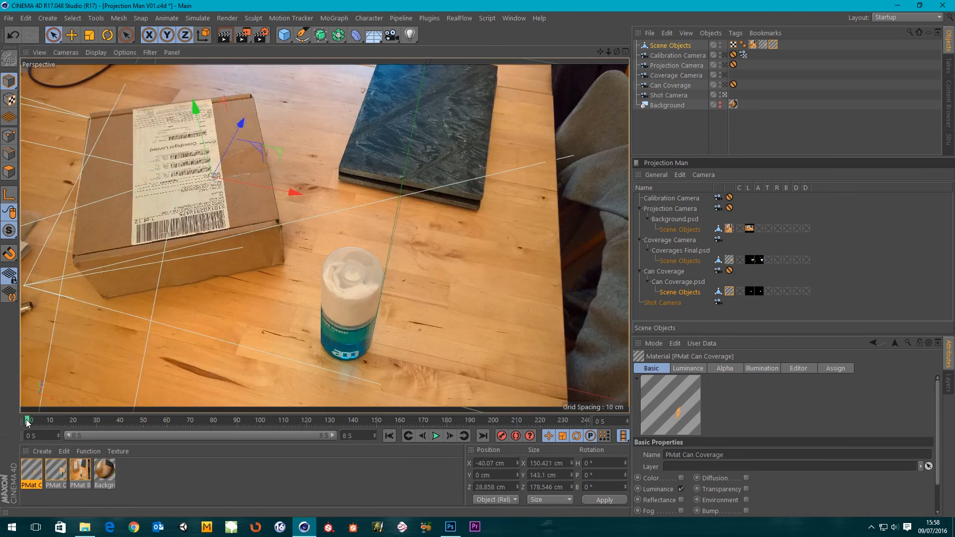
# - Scrub the timeline to the end of the shot and back to around frame 130 to examine the projected coverage
pyautogui.moveTo(27, 423); pyautogui.dragTo(596, 415)
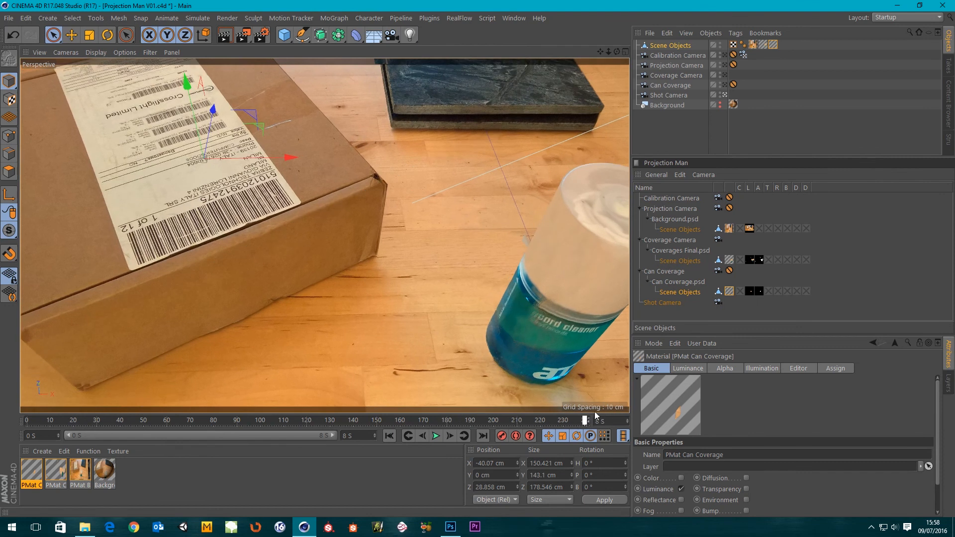
pyautogui.moveTo(539, 422); pyautogui.dragTo(328, 429)
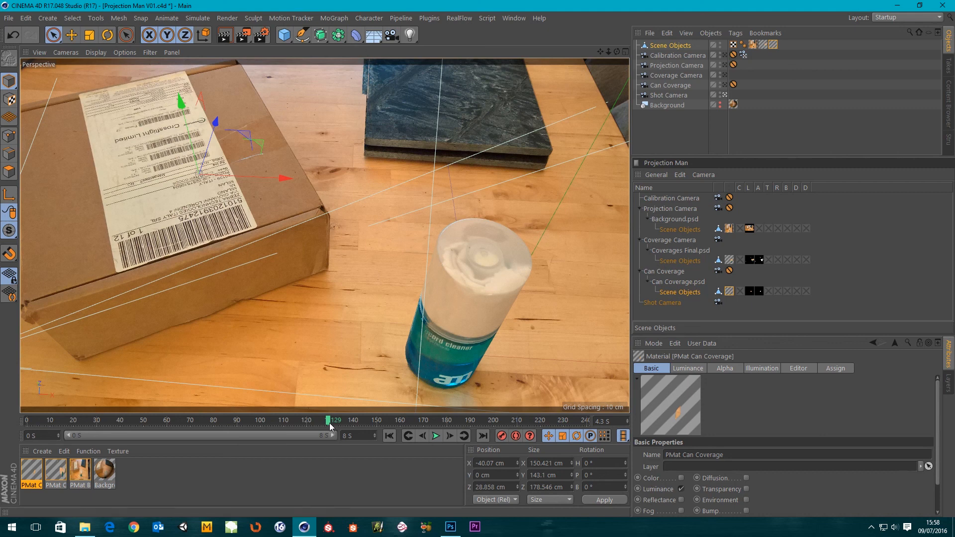
pyautogui.moveTo(330, 425); pyautogui.dragTo(339, 462)
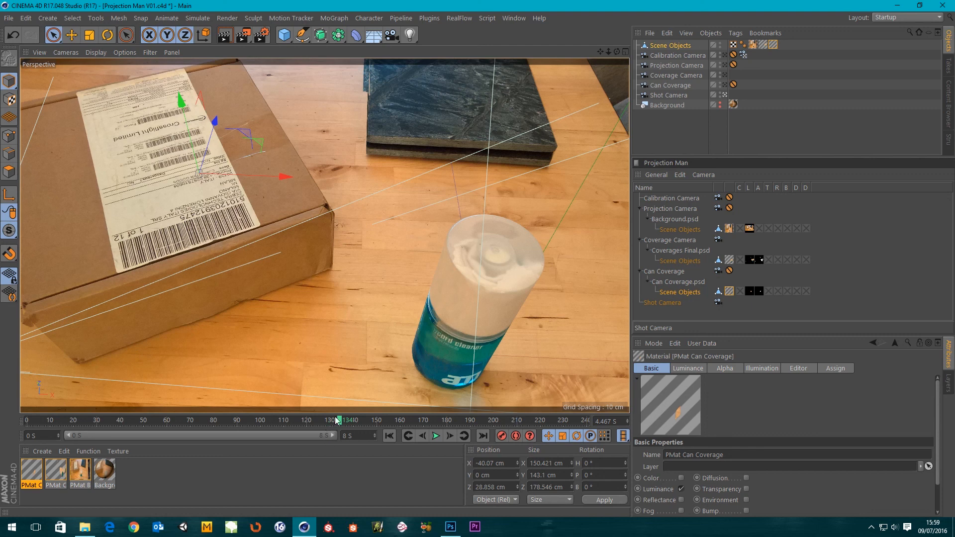
# - Render frame 98 to the Picture Viewer and inspect the box, book and can edges up close
pyautogui.moveTo(343, 427); pyautogui.dragTo(255, 416)
pyautogui.click(243, 35)
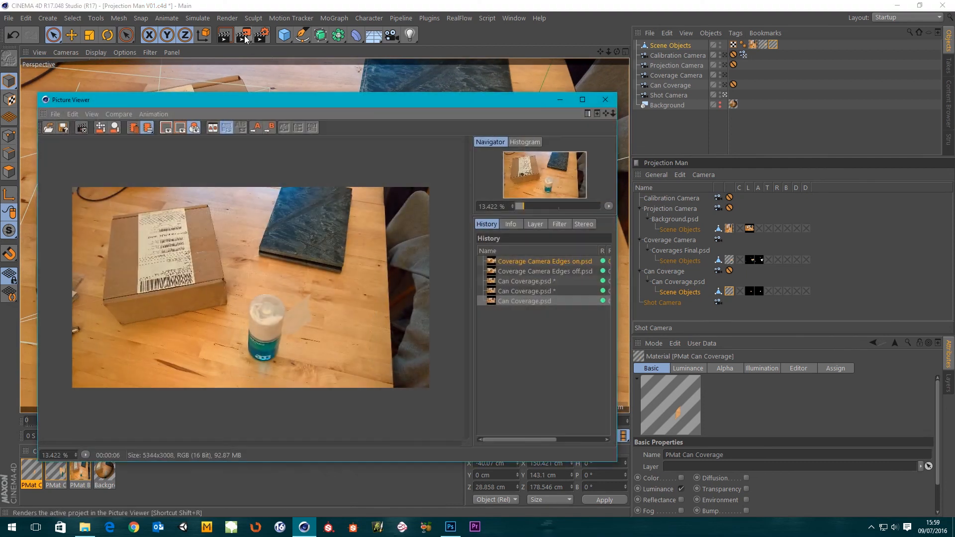
pyautogui.scroll(5, 266, 285)
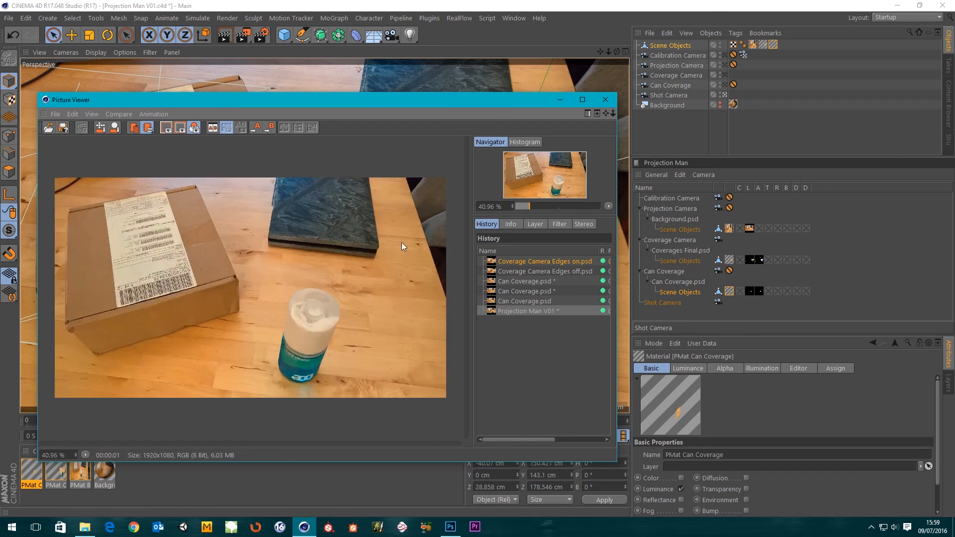
pyautogui.scroll(3, 273, 272)
pyautogui.moveTo(273, 273); pyautogui.dragTo(316, 388)
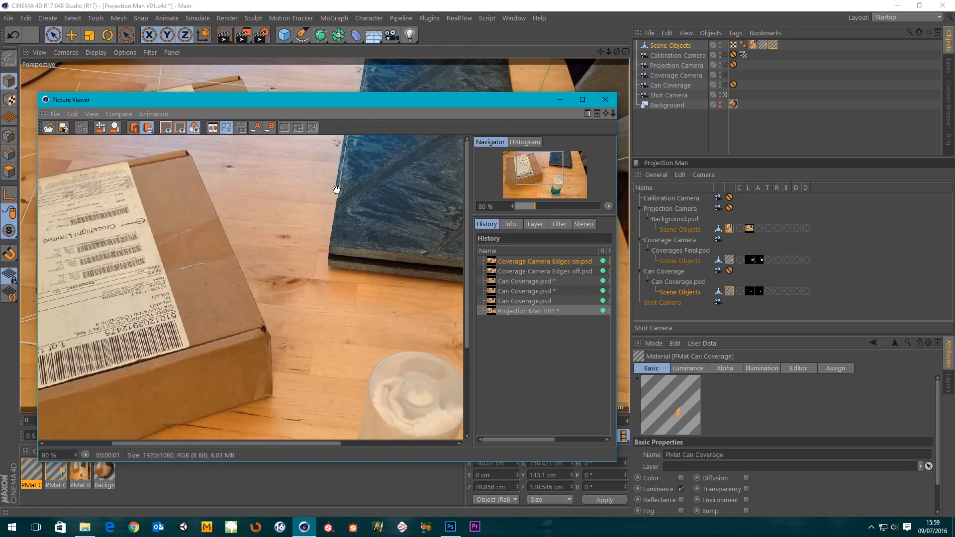
pyautogui.click(608, 103)
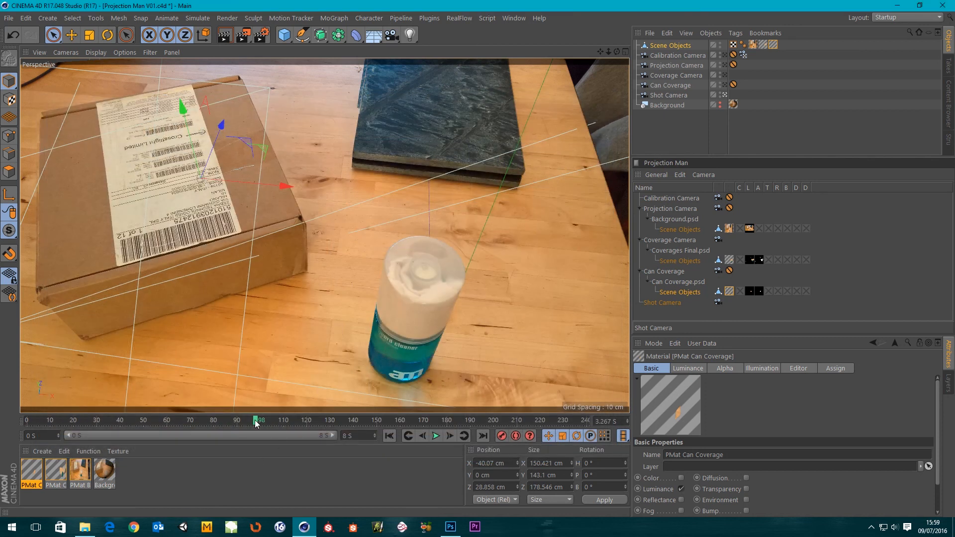
# - Scrub from the early part of the shot to frame 139 to recheck the can and its surroundings
pyautogui.click(87, 419)
pyautogui.moveTo(156, 409); pyautogui.dragTo(351, 448)
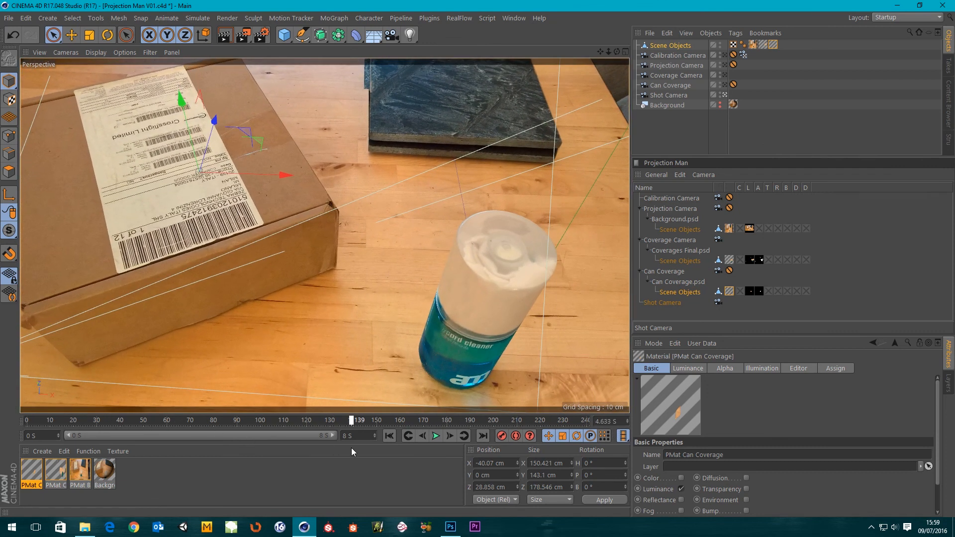